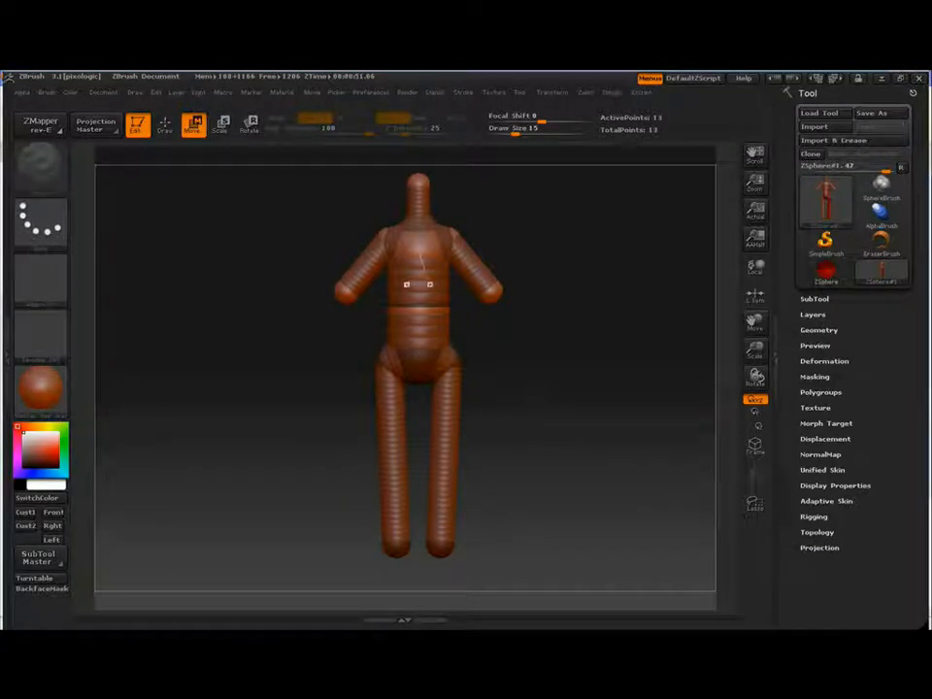
# Step: Reposition the chest and neck ZSpheres and pull the arm ends down to lengthen both arms
pyautogui.moveTo(421, 248); pyautogui.dragTo(421, 263)
pyautogui.moveTo(418, 197); pyautogui.dragTo(418, 188)
pyautogui.moveTo(493, 307); pyautogui.dragTo(503, 365)
pyautogui.moveTo(420, 263); pyautogui.dragTo(420, 256)
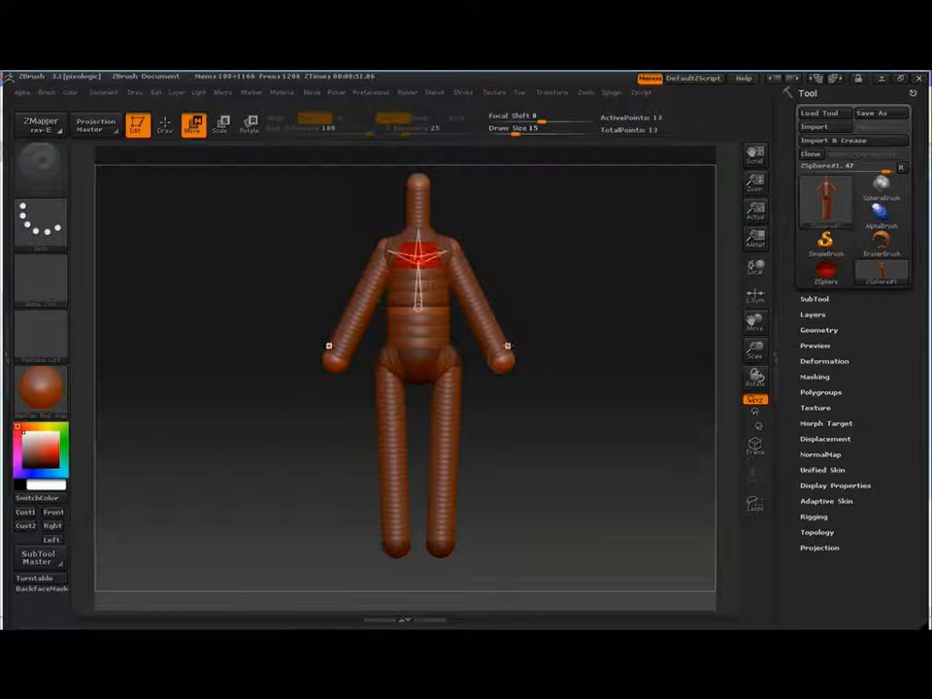
# Step: Shrink the ZSpheres at the arm ends and insert elbow and knee ZSpheres in both arms and legs
pyautogui.press('e')
pyautogui.moveTo(504, 362); pyautogui.dragTo(485, 308)
pyautogui.press('q')
pyautogui.click(479, 311)
pyautogui.click(442, 464)
# Step: Scale the hip and ankle ZSpheres to slim down both legs
pyautogui.press('e')
pyautogui.moveTo(442, 547); pyautogui.dragTo(458, 567)
pyautogui.moveTo(449, 357)
pyautogui.mouseDown()
pyautogui.moveTo(461, 359)
pyautogui.moveTo(448, 355)
pyautogui.mouseUp()
pyautogui.moveTo(443, 546); pyautogui.dragTo(434, 534)
# Step: Raise the knee ZSpheres and add a foot ZSphere on each ankle
pyautogui.press('w')
pyautogui.moveTo(444, 461); pyautogui.dragTo(442, 447)
pyautogui.press('q')
pyautogui.click(440, 543)
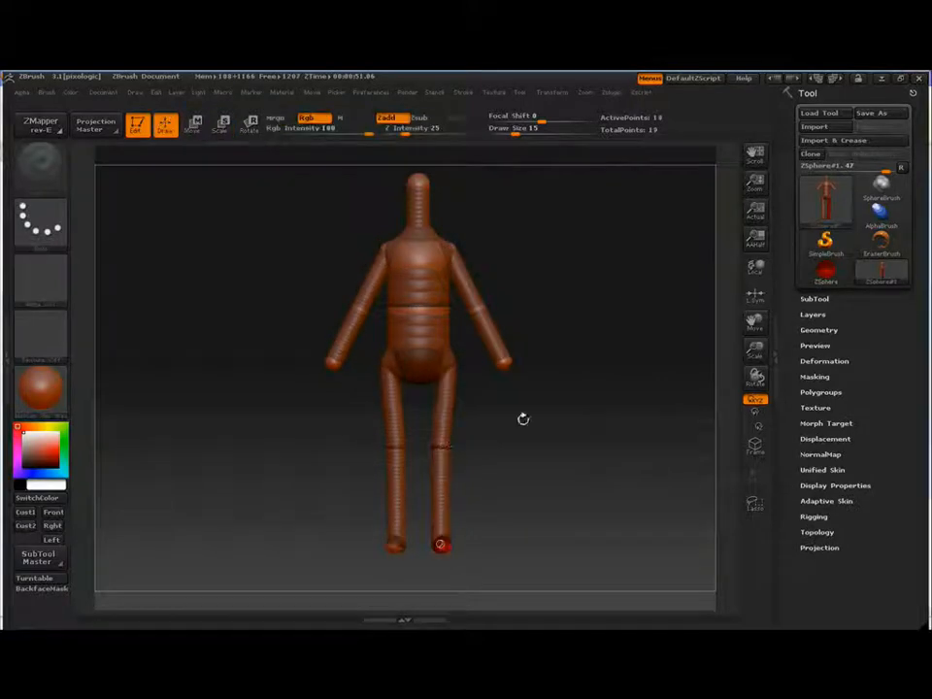
# Step: Move the elbow, wrist and shoulder ZSpheres to refine the shape of both arms
pyautogui.press('w')
pyautogui.moveTo(479, 311); pyautogui.dragTo(472, 307)
pyautogui.moveTo(499, 363); pyautogui.dragTo(503, 367)
pyautogui.moveTo(453, 248); pyautogui.dragTo(458, 247)
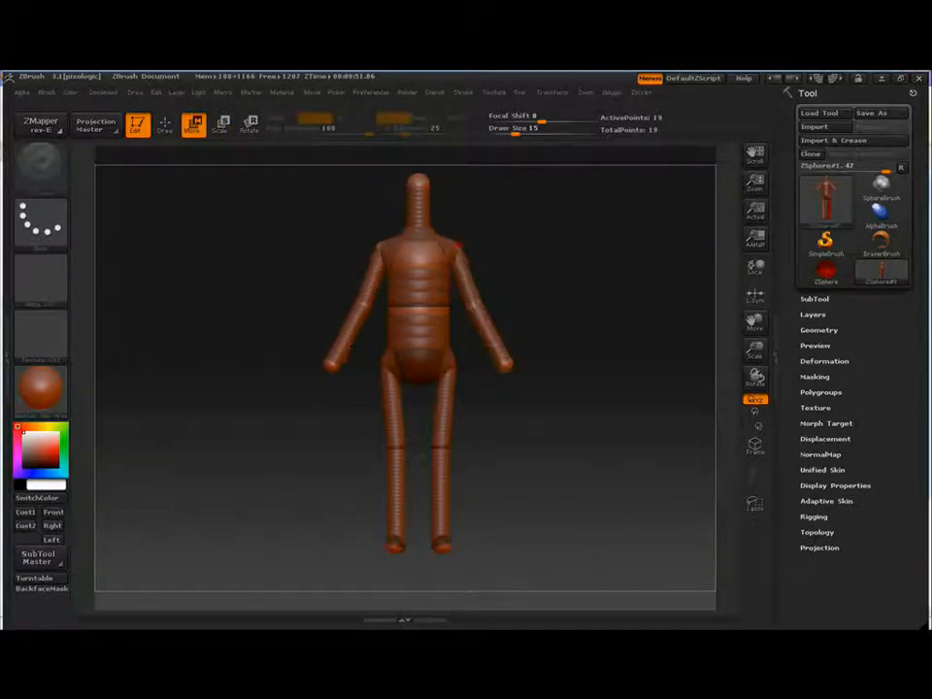
# Step: Add a hand ZSphere at the end of each arm
pyautogui.press('q')
pyautogui.moveTo(543, 369); pyautogui.dragTo(427, 330)
pyautogui.click(354, 343)
pyautogui.keyDown('shift'); pyautogui.moveTo(515, 340); pyautogui.dragTo(554, 336); pyautogui.keyUp('shift')
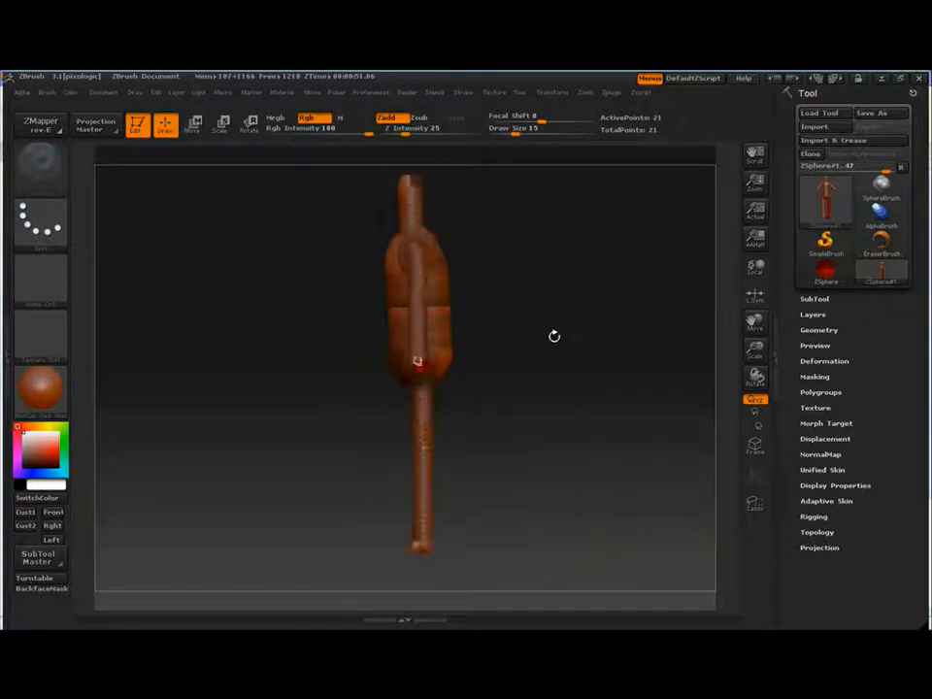
# Step: Pull the foot ZSpheres forward from the ankles and the hand ZSpheres down from the wrists in side view
pyautogui.press('w')
pyautogui.keyDown('alt'); pyautogui.moveTo(523, 390); pyautogui.dragTo(514, 367); pyautogui.keyUp('alt')
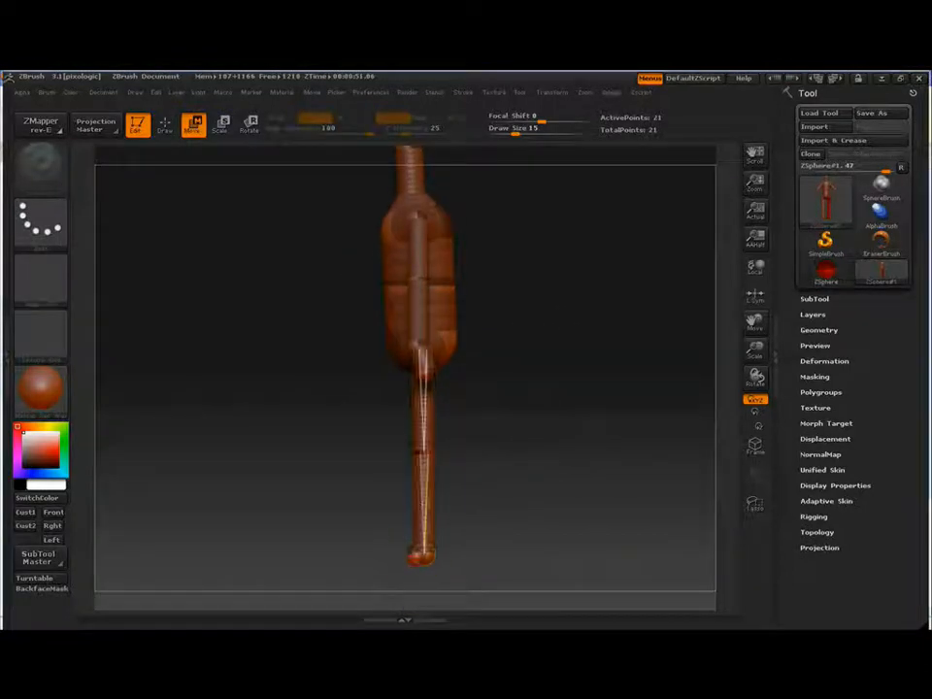
pyautogui.moveTo(416, 555)
pyautogui.mouseDown()
pyautogui.moveTo(400, 556)
pyautogui.moveTo(445, 556)
pyautogui.moveTo(398, 555)
pyautogui.mouseUp()
pyautogui.keyDown('alt'); pyautogui.moveTo(470, 388); pyautogui.dragTo(465, 399); pyautogui.keyUp('alt')
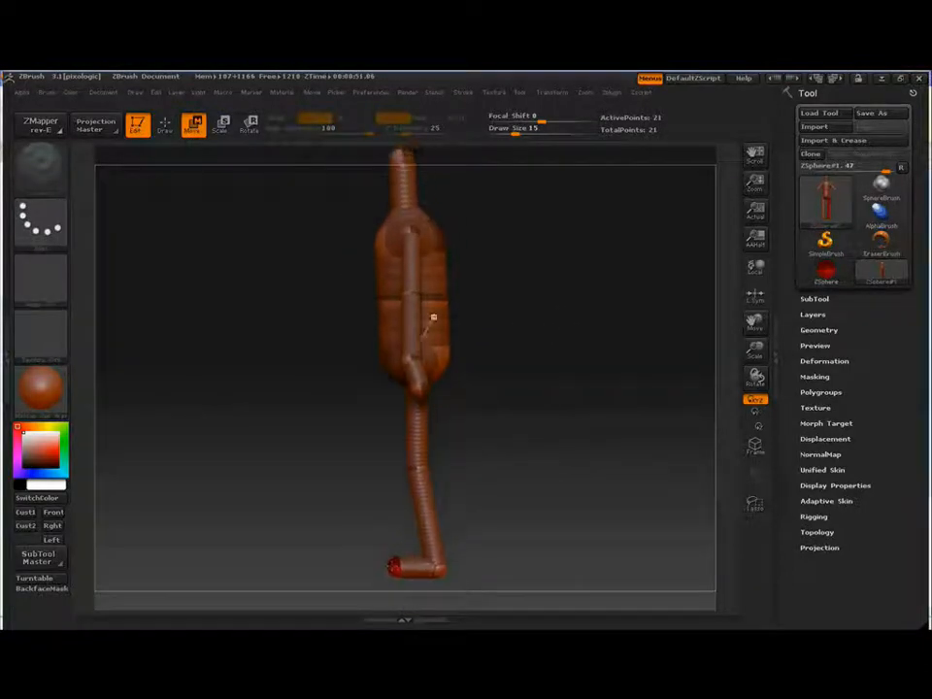
# Step: Shift the pelvis and upper chest ZSpheres backward in side view to give the torso a natural curve
pyautogui.moveTo(431, 340); pyautogui.dragTo(443, 339)
pyautogui.moveTo(391, 241); pyautogui.dragTo(404, 239)
pyautogui.keyDown('alt'); pyautogui.moveTo(427, 160); pyautogui.dragTo(419, 220); pyautogui.keyUp('alt')
# Step: Scale the head, waist and pelvis ZSpheres to refine the figure's proportions in front view
pyautogui.press('e')
pyautogui.moveTo(524, 296); pyautogui.dragTo(617, 296)
pyautogui.keyDown('alt'); pyautogui.moveTo(524, 320); pyautogui.dragTo(525, 300); pyautogui.keyUp('alt')
pyautogui.press('r')
pyautogui.press('e')
pyautogui.moveTo(414, 291)
pyautogui.mouseDown()
pyautogui.moveTo(431, 308)
pyautogui.moveTo(419, 297)
pyautogui.mouseUp()
pyautogui.moveTo(419, 350); pyautogui.dragTo(532, 335)
pyautogui.moveTo(416, 400); pyautogui.dragTo(556, 363)
pyautogui.press('w')
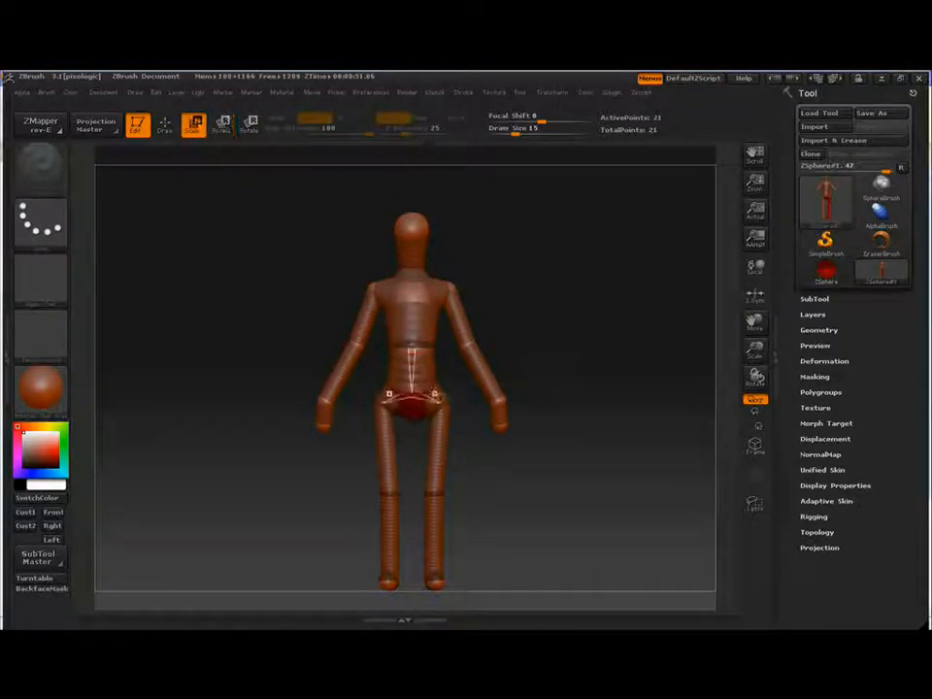
pyautogui.moveTo(442, 396); pyautogui.dragTo(432, 400)
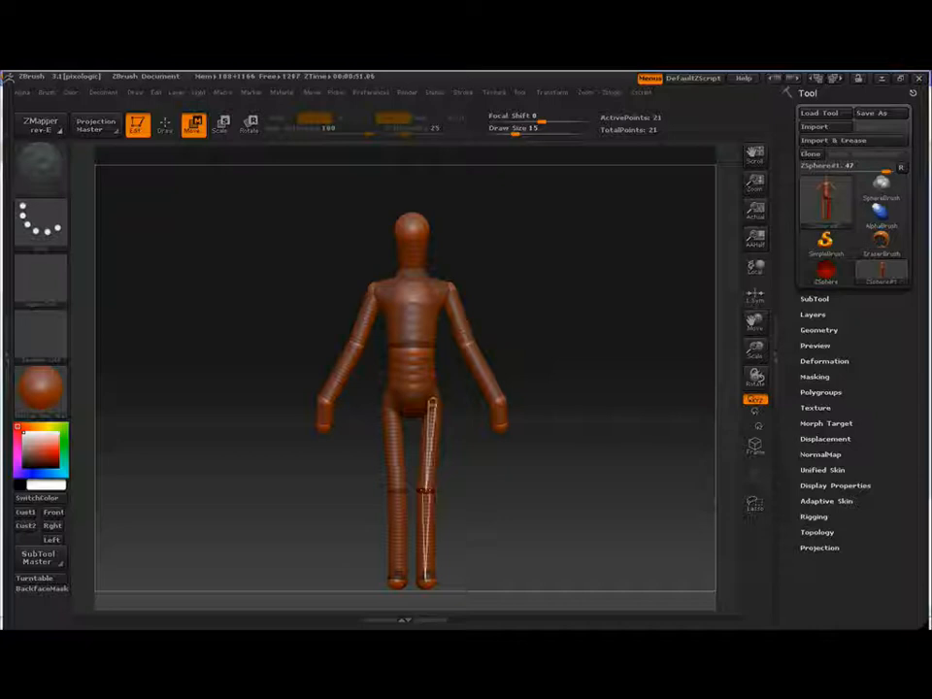
pyautogui.hotkey('ctrl', 'z')
# Step: Scale down the head and hand ZSpheres slightly, checking the shape with the adaptive skin preview
pyautogui.press('a')
pyautogui.press('a')
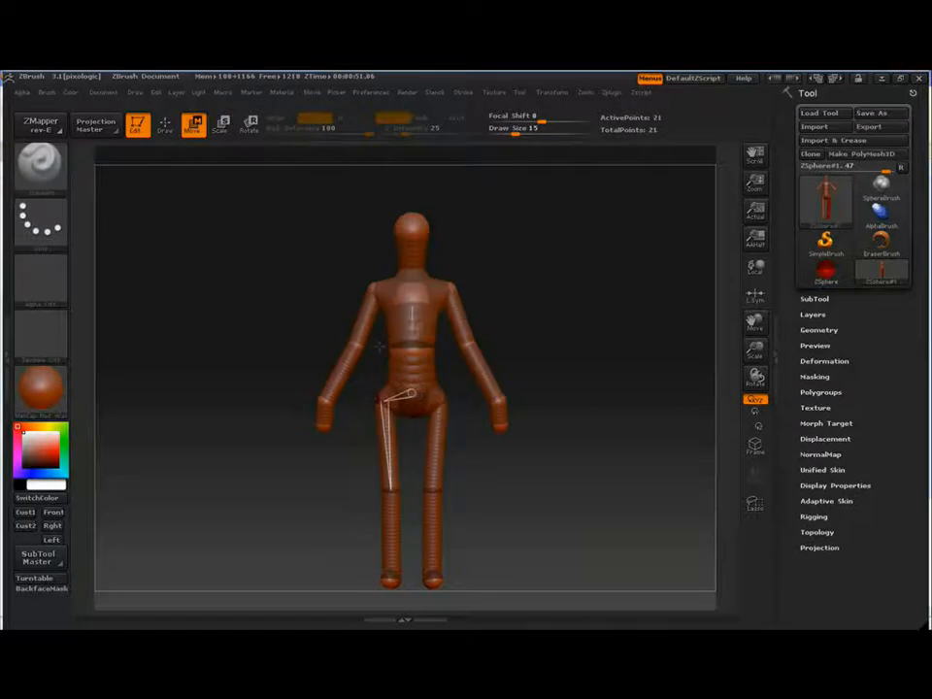
pyautogui.press('e')
pyautogui.press('a')
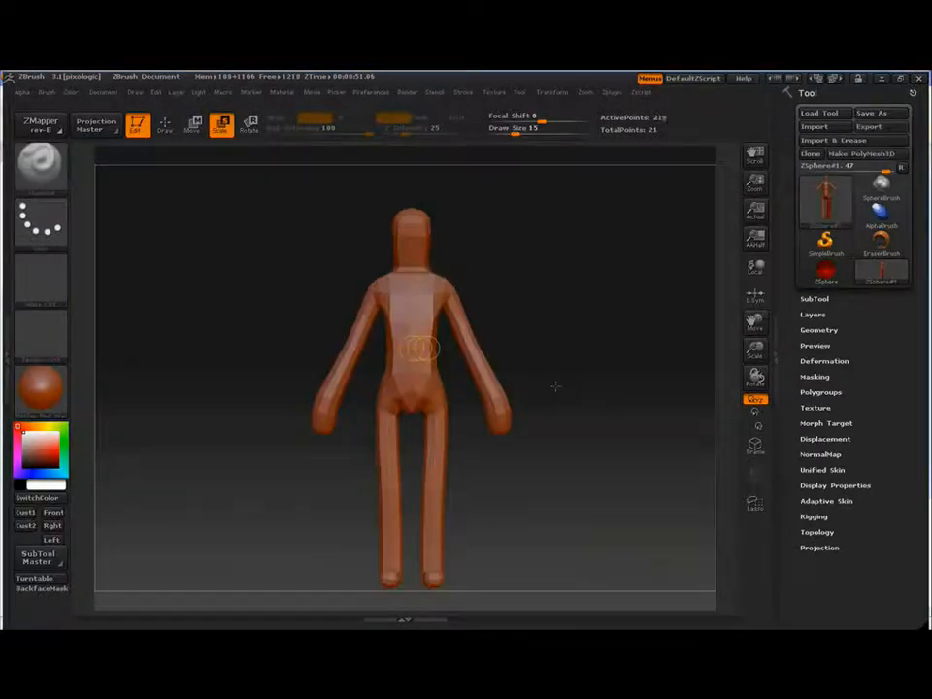
pyautogui.press('a')
pyautogui.press('a')
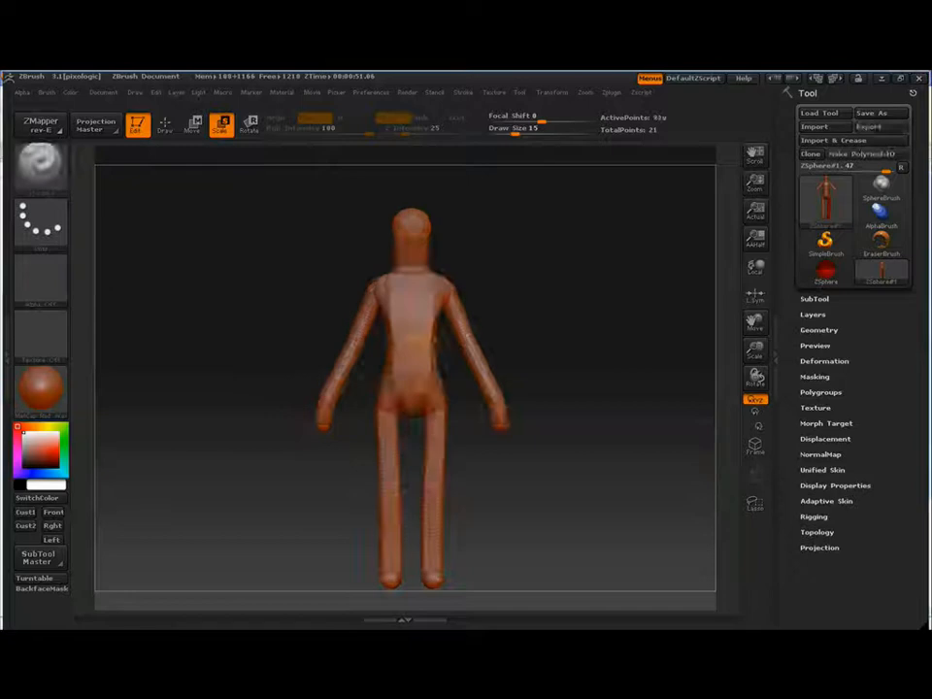
pyautogui.press('a')
pyautogui.press('a')
pyautogui.press('a')
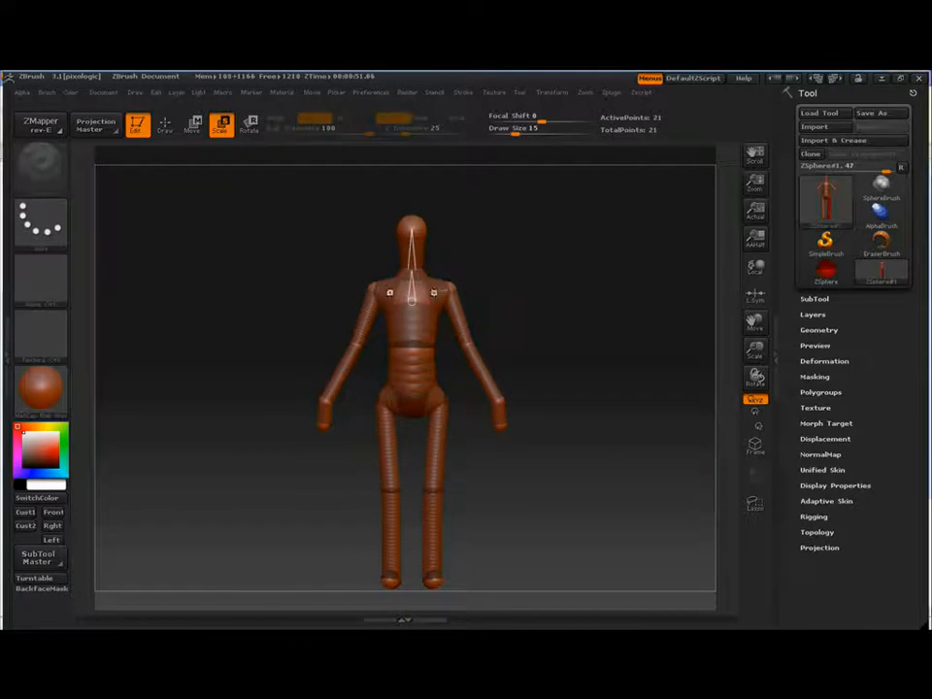
# Step: Move the shoulder ZSpheres slightly outward and check the change with the adaptive skin preview
pyautogui.press('w')
pyautogui.press('a')
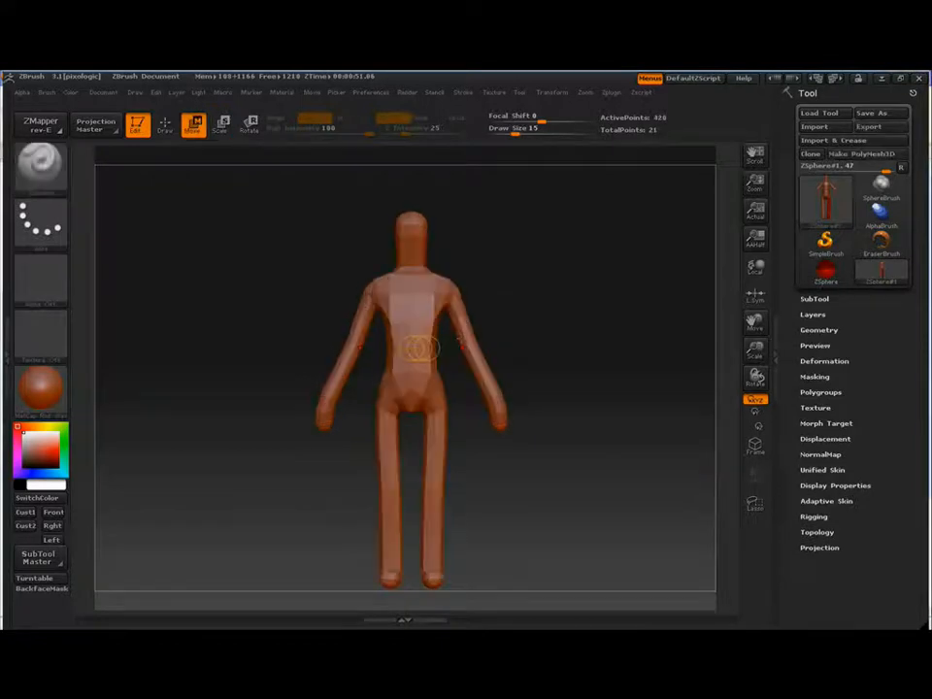
pyautogui.press('a')
pyautogui.press('a')
pyautogui.press('a')
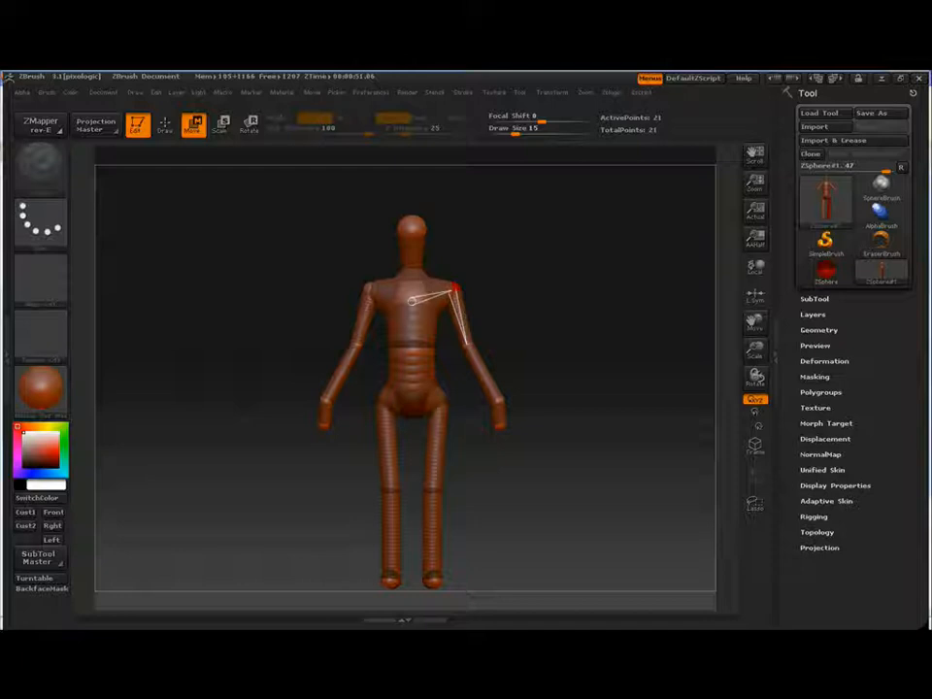
# Step: Replace each single elbow and knee ZSphere with a pair, and shift the arm and leg joints backward in side view
pyautogui.press('q')
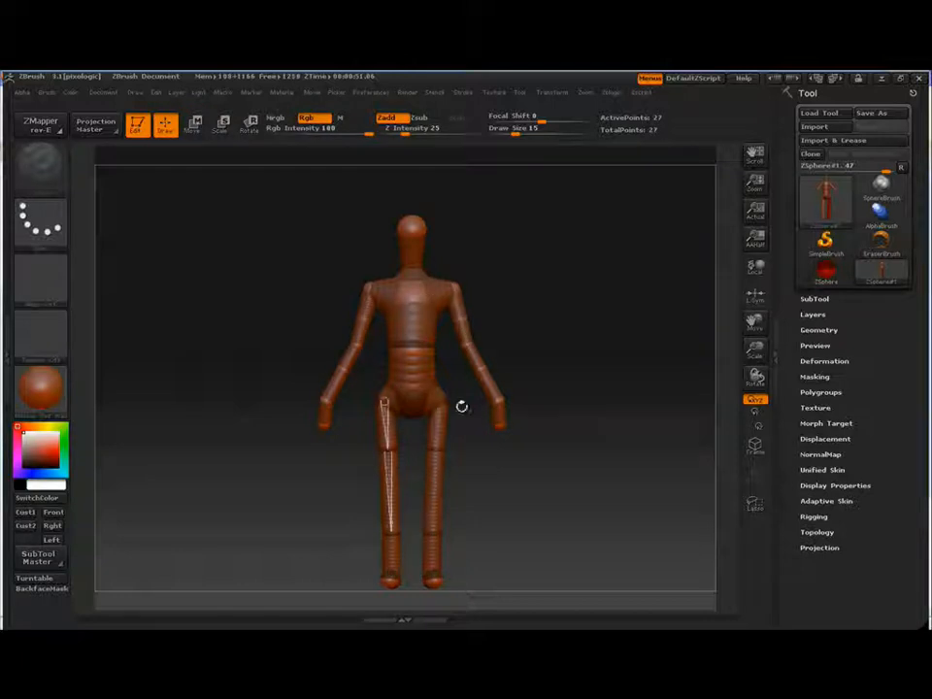
pyautogui.press('w')
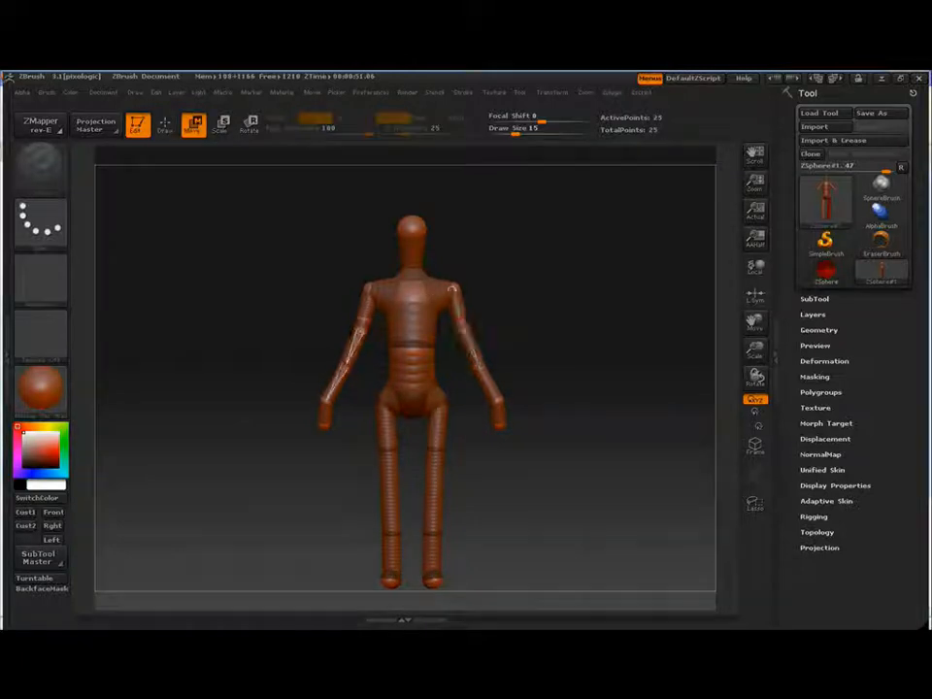
pyautogui.keyDown('shift'); pyautogui.moveTo(349, 543); pyautogui.dragTo(243, 542); pyautogui.keyUp('shift')
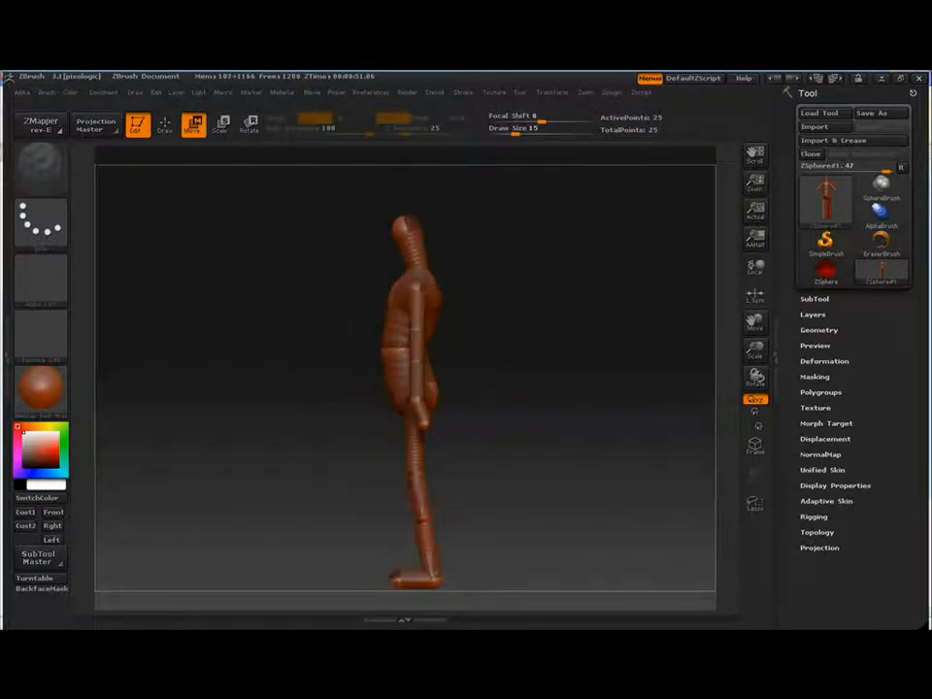
pyautogui.moveTo(421, 520); pyautogui.dragTo(429, 515)
pyautogui.moveTo(416, 362); pyautogui.dragTo(424, 328)
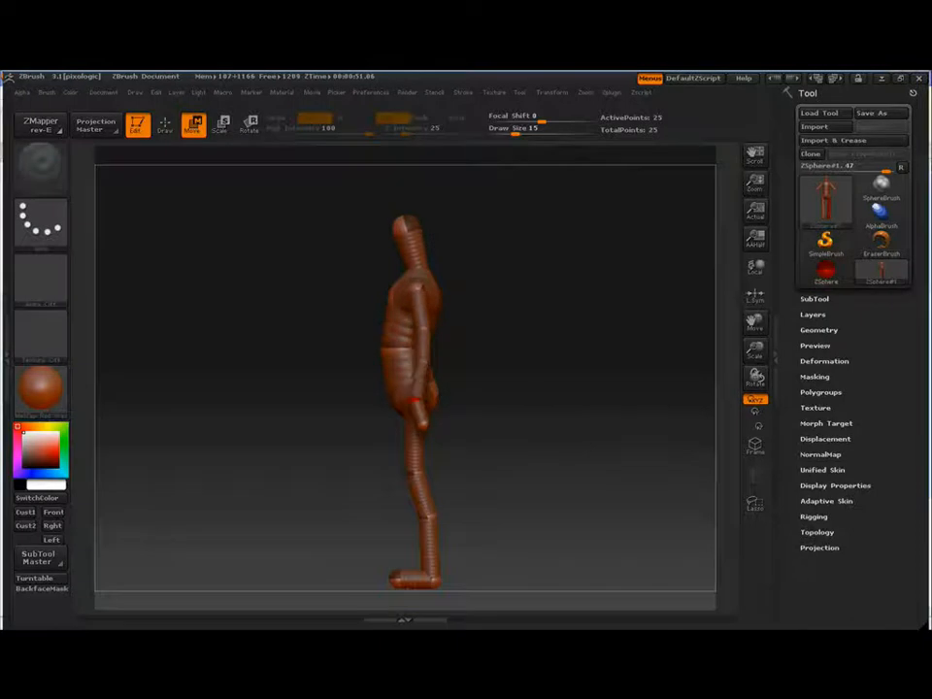
pyautogui.moveTo(415, 399); pyautogui.dragTo(422, 398)
# Step: Preview the figure's adaptive skin and inspect its overall shape from several angles
pyautogui.keyDown('shift'); pyautogui.moveTo(509, 318); pyautogui.dragTo(464, 374); pyautogui.keyUp('shift')
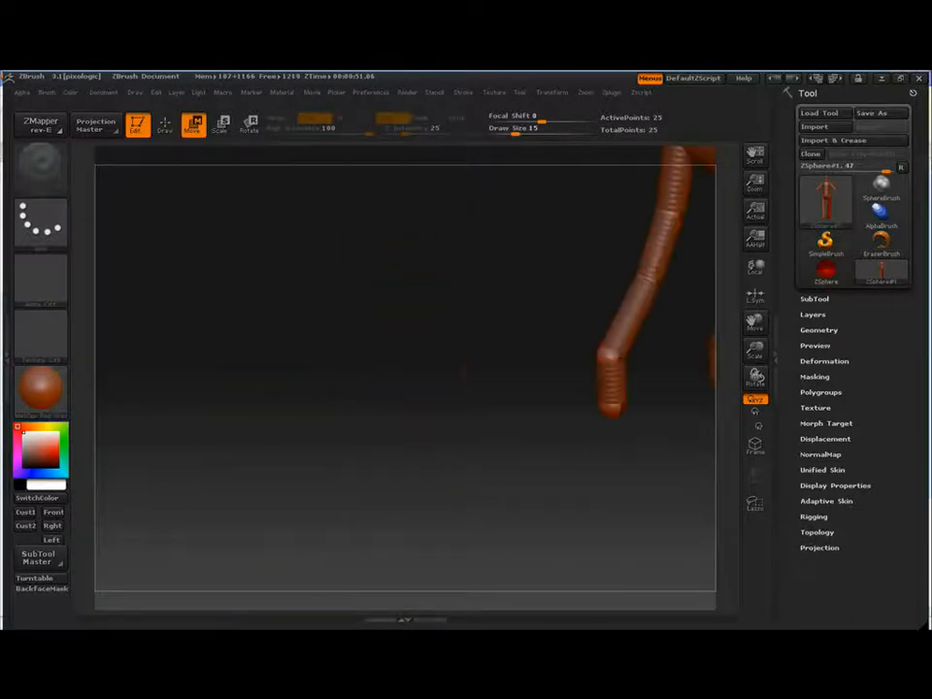
pyautogui.press('a')
pyautogui.press('f')
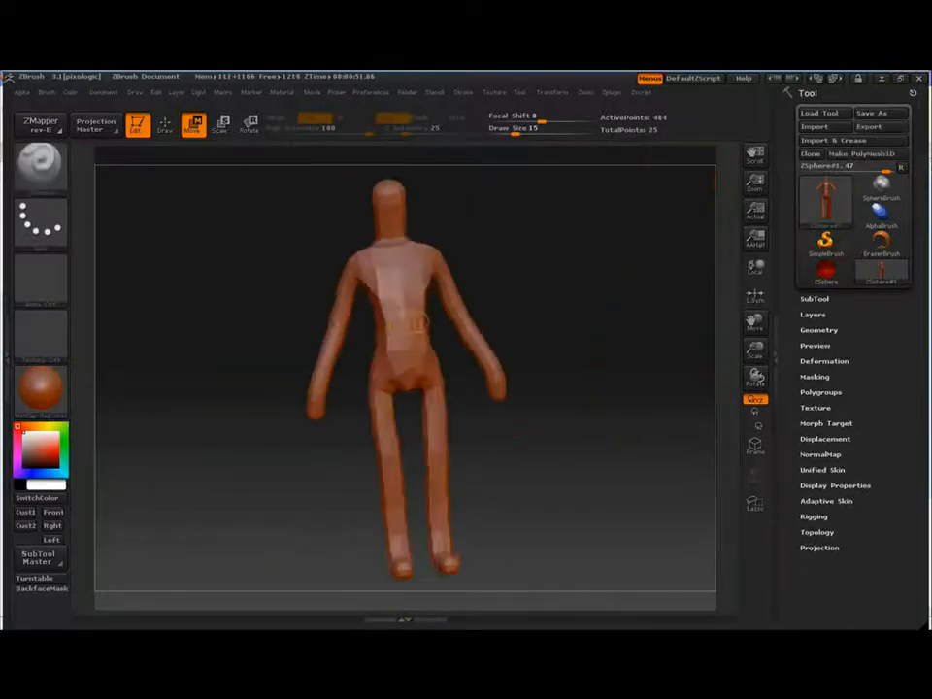
pyautogui.press('a')
pyautogui.press('a')
pyautogui.moveTo(566, 447); pyautogui.dragTo(564, 408)
pyautogui.press('a')
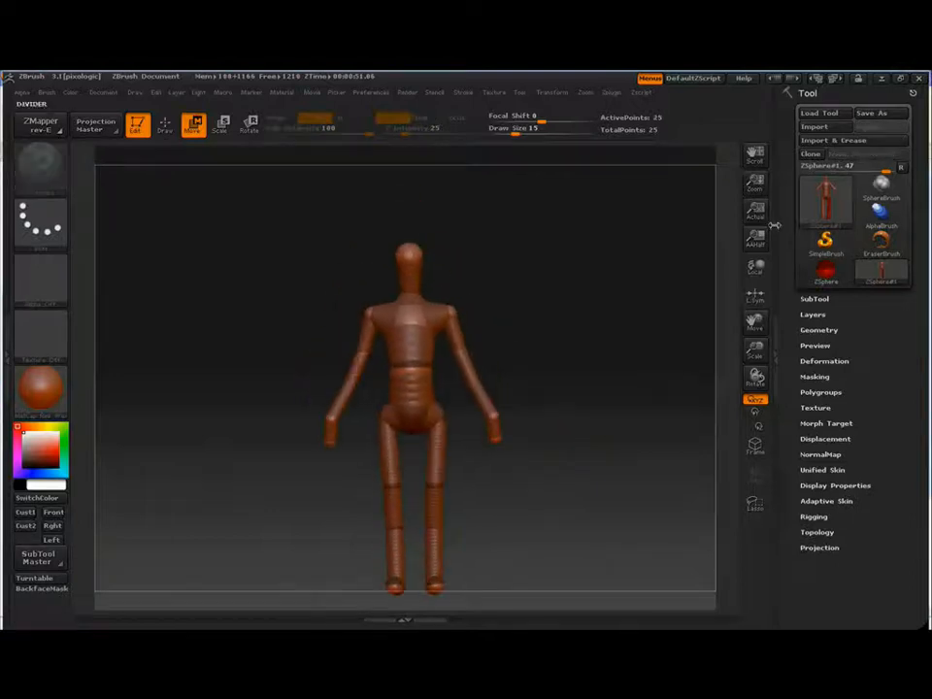
# Step: Clone the ZSphere figure and rotate the copy's pelvis and legs into a tilted stance
pyautogui.click(809, 154)
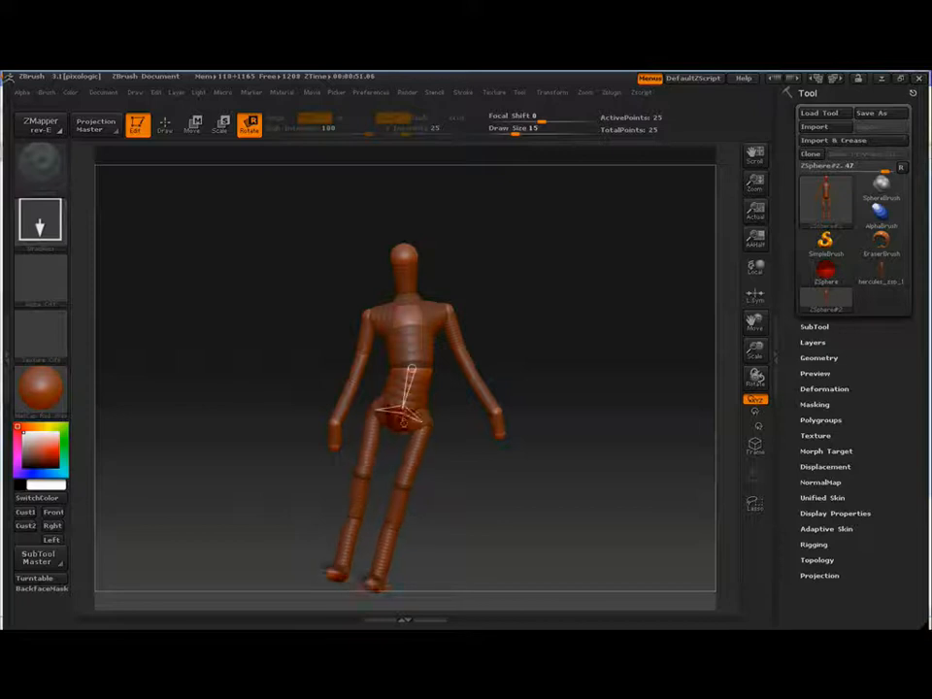
pyautogui.moveTo(404, 414); pyautogui.dragTo(399, 427)
pyautogui.moveTo(414, 481); pyautogui.dragTo(425, 493)
pyautogui.moveTo(370, 481); pyautogui.dragTo(384, 489)
# Step: Bend the figure's left leg forward at the knee and rotate its lower leg and foot in side view
pyautogui.moveTo(544, 485); pyautogui.dragTo(451, 489)
pyautogui.moveTo(409, 514); pyautogui.dragTo(385, 522)
pyautogui.moveTo(368, 563); pyautogui.dragTo(397, 572)
pyautogui.moveTo(389, 515); pyautogui.dragTo(477, 459)
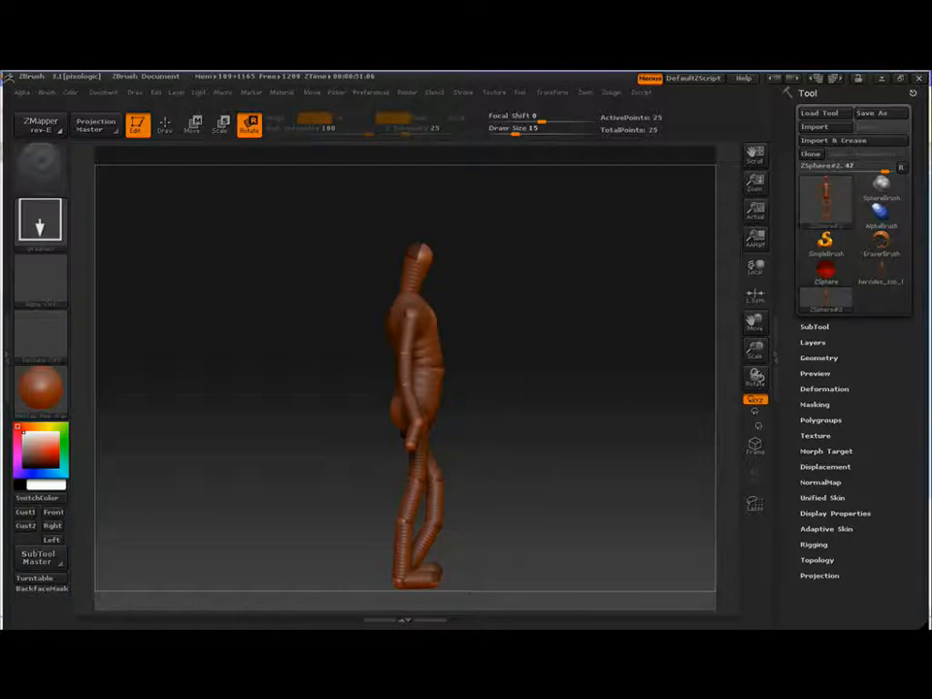
# Step: Refine the knee bend and foot angle of the posed legs from both side views
pyautogui.moveTo(470, 593); pyautogui.dragTo(403, 590)
pyautogui.moveTo(433, 480); pyautogui.dragTo(441, 482)
pyautogui.moveTo(509, 524); pyautogui.dragTo(436, 526)
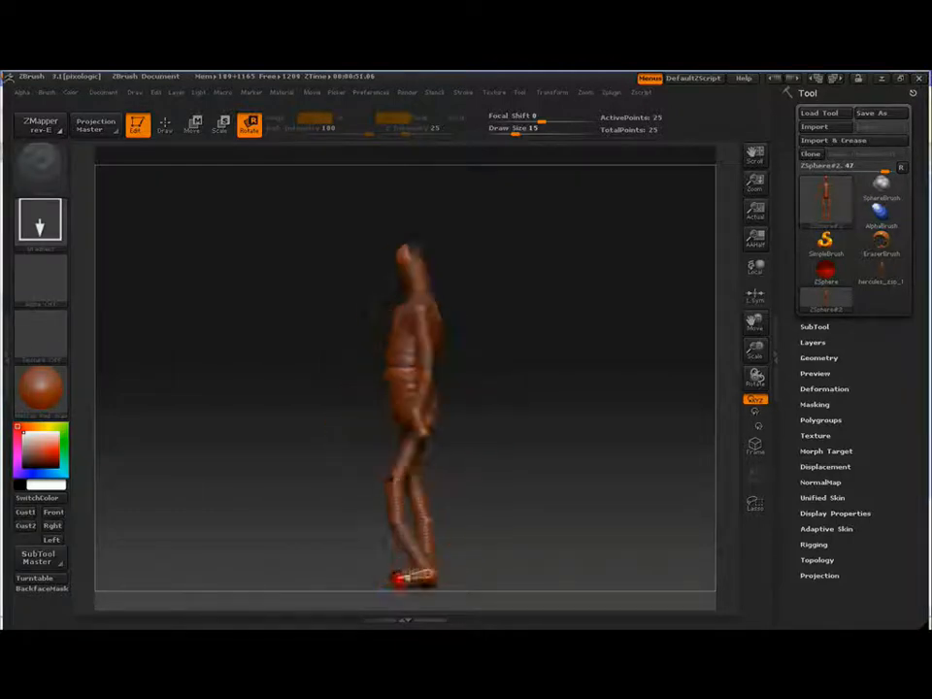
pyautogui.moveTo(398, 579)
pyautogui.mouseDown()
pyautogui.moveTo(472, 566)
pyautogui.moveTo(456, 580)
pyautogui.mouseUp()
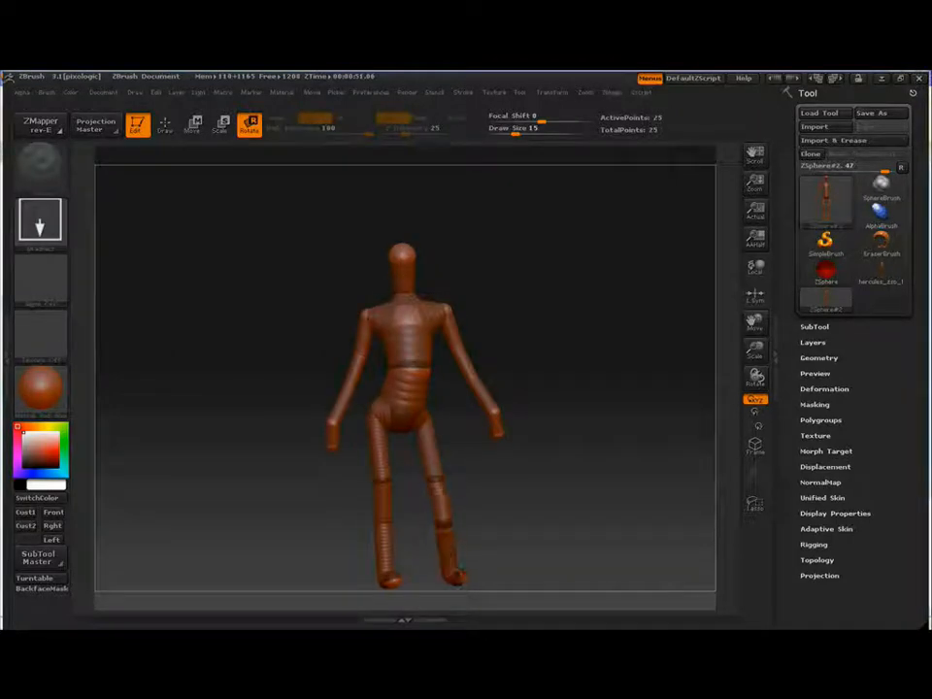
# Step: Rotate the figure's left thigh and turn its left foot outward as seen from below
pyautogui.moveTo(436, 476); pyautogui.dragTo(443, 461)
pyautogui.moveTo(504, 525); pyautogui.dragTo(486, 437)
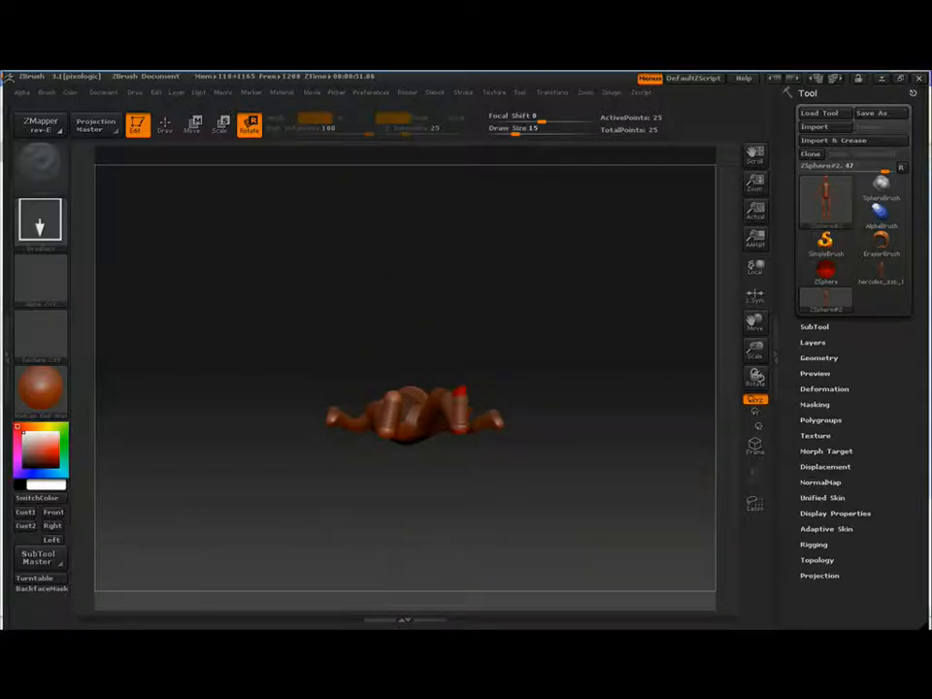
pyautogui.moveTo(460, 396); pyautogui.dragTo(485, 408)
pyautogui.moveTo(513, 447); pyautogui.dragTo(510, 526)
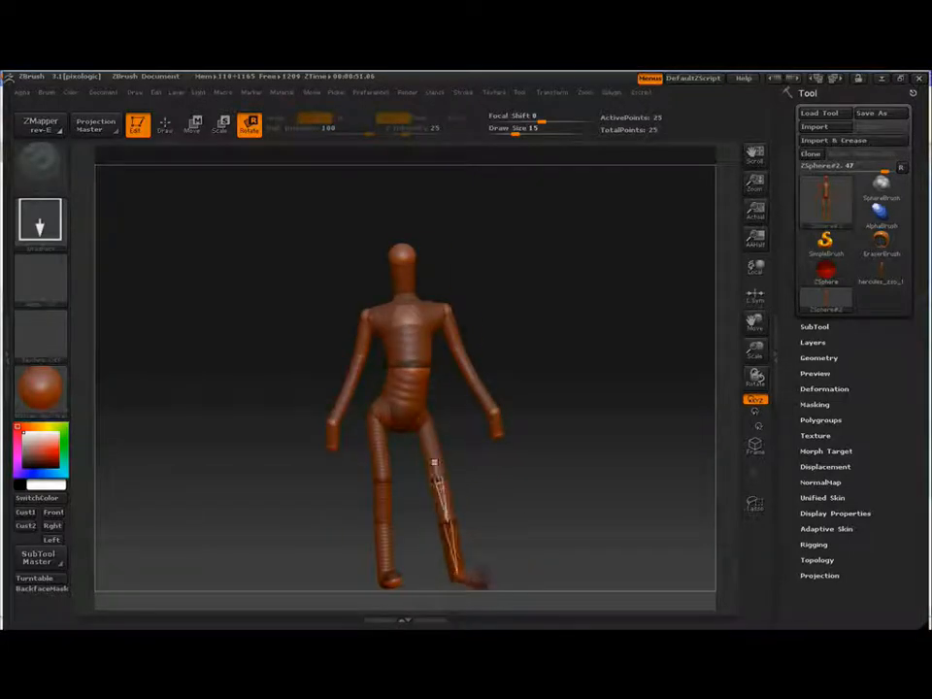
# Step: Swing the left leg farther outward and angle the right lower leg in front view
pyautogui.moveTo(435, 462); pyautogui.dragTo(442, 462)
pyautogui.moveTo(461, 537); pyautogui.dragTo(455, 544)
pyautogui.moveTo(385, 512); pyautogui.dragTo(392, 513)
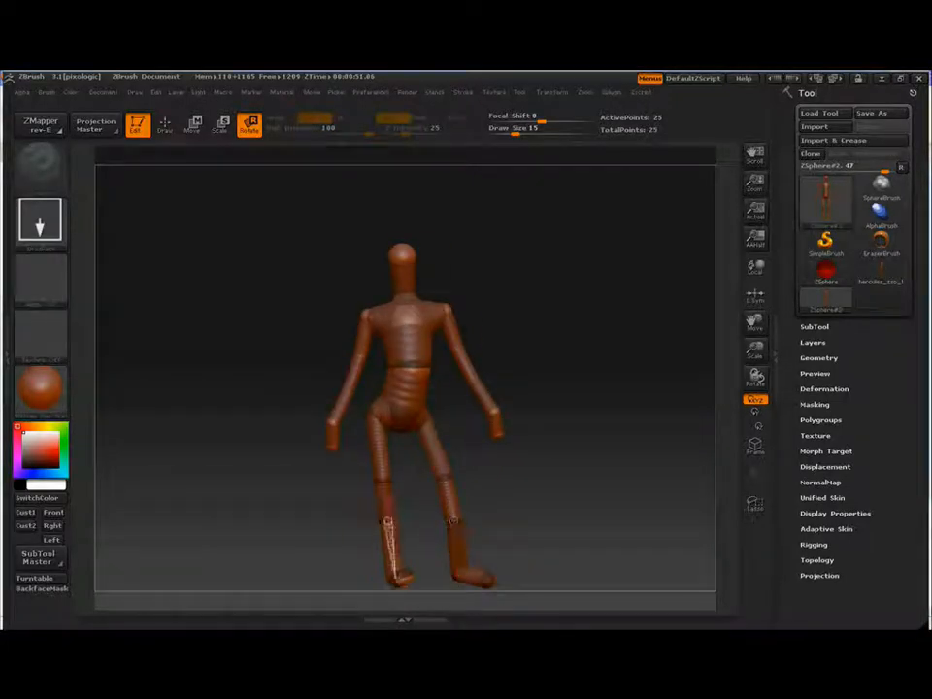
# Step: Bring the figure's left arm in toward the body and swing it backward in side view
pyautogui.moveTo(454, 352); pyautogui.dragTo(448, 353)
pyautogui.moveTo(469, 418); pyautogui.dragTo(458, 420)
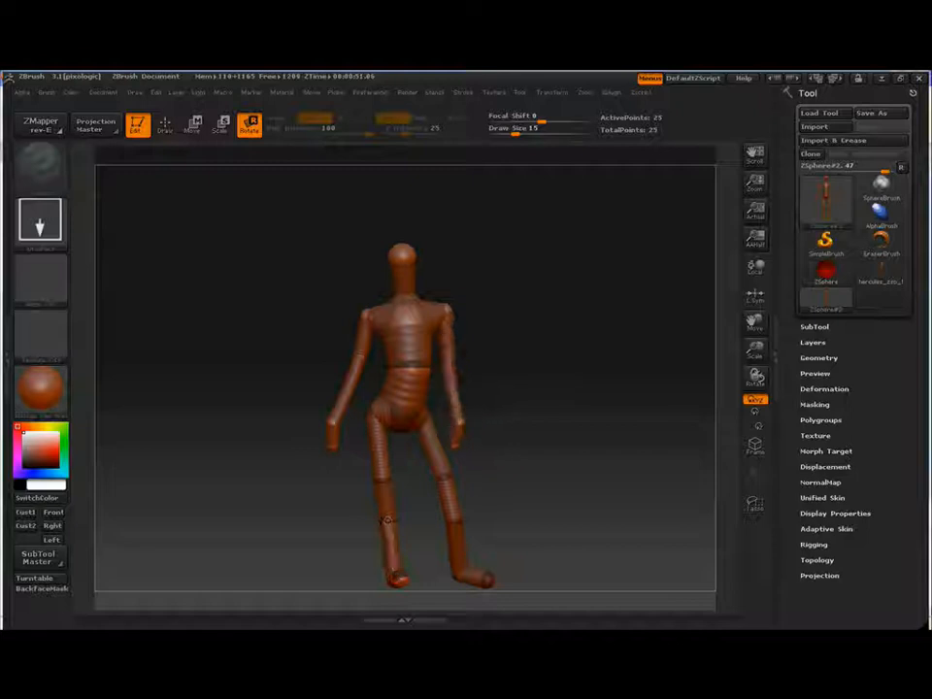
pyautogui.moveTo(514, 436); pyautogui.dragTo(374, 437)
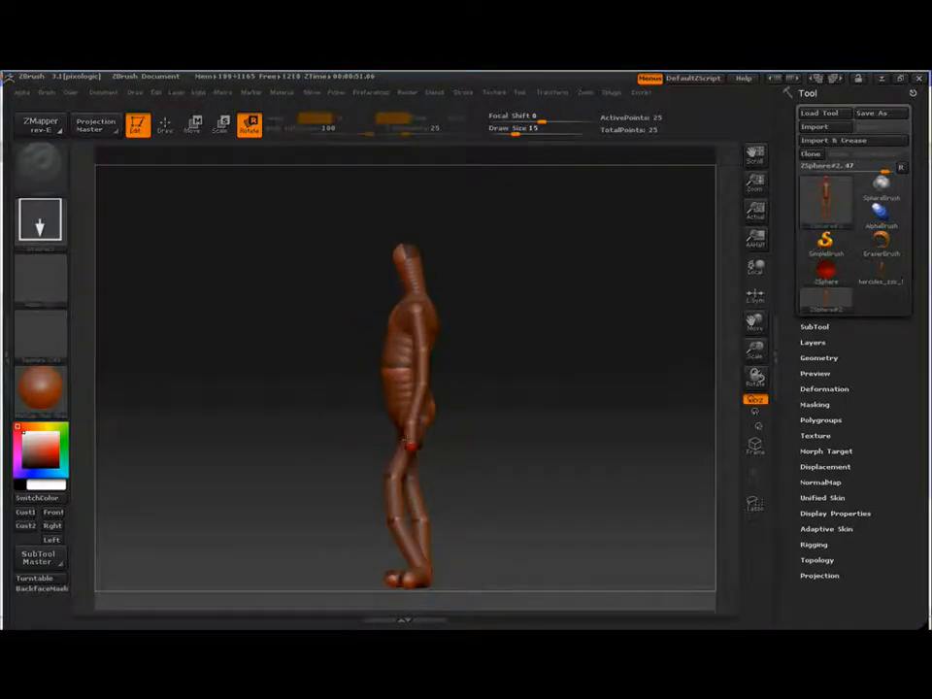
pyautogui.moveTo(406, 316); pyautogui.dragTo(428, 311)
pyautogui.moveTo(485, 370)
pyautogui.mouseDown()
pyautogui.moveTo(606, 370)
pyautogui.moveTo(485, 370)
pyautogui.mouseUp()
pyautogui.moveTo(426, 383); pyautogui.dragTo(394, 324)
# Step: Rotate the head forward in side view and tilt it toward the left shoulder in front view
pyautogui.moveTo(406, 254); pyautogui.dragTo(396, 255)
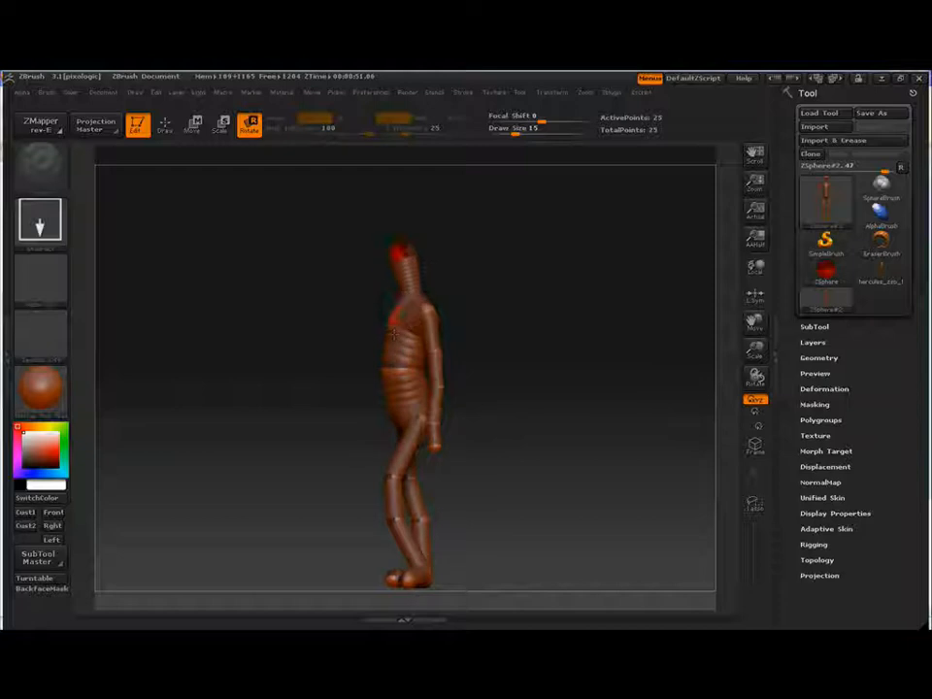
pyautogui.moveTo(281, 308); pyautogui.dragTo(382, 314)
pyautogui.moveTo(403, 253); pyautogui.dragTo(423, 254)
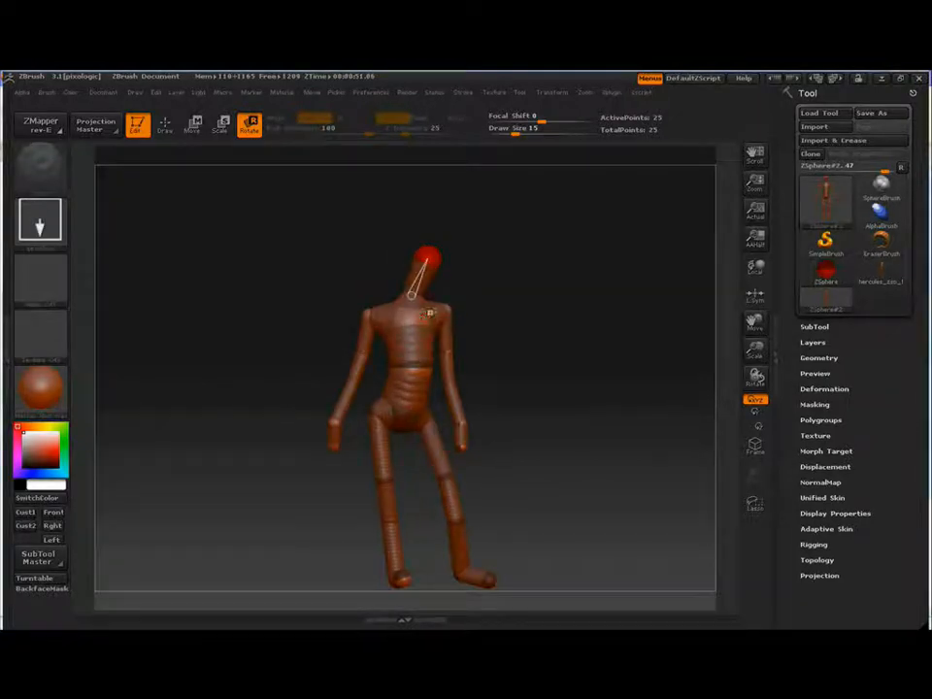
# Step: Bring the right arm in toward the body, swing it forward and bend its elbow to raise the forearm
pyautogui.moveTo(447, 341); pyautogui.dragTo(448, 335)
pyautogui.moveTo(362, 340); pyautogui.dragTo(381, 332)
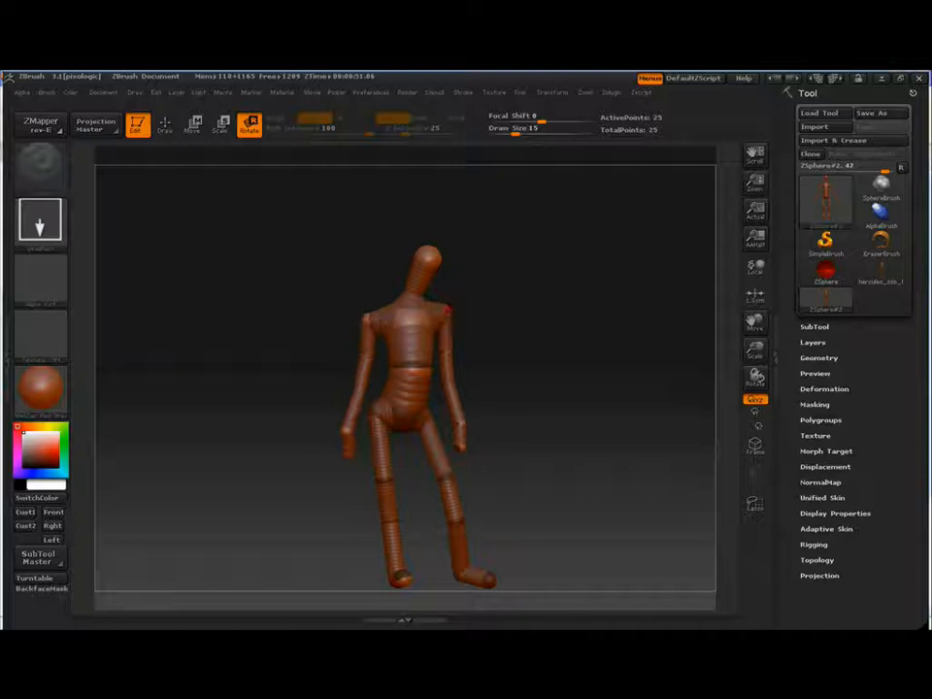
pyautogui.moveTo(529, 379); pyautogui.dragTo(611, 378)
pyautogui.moveTo(406, 334); pyautogui.dragTo(443, 355)
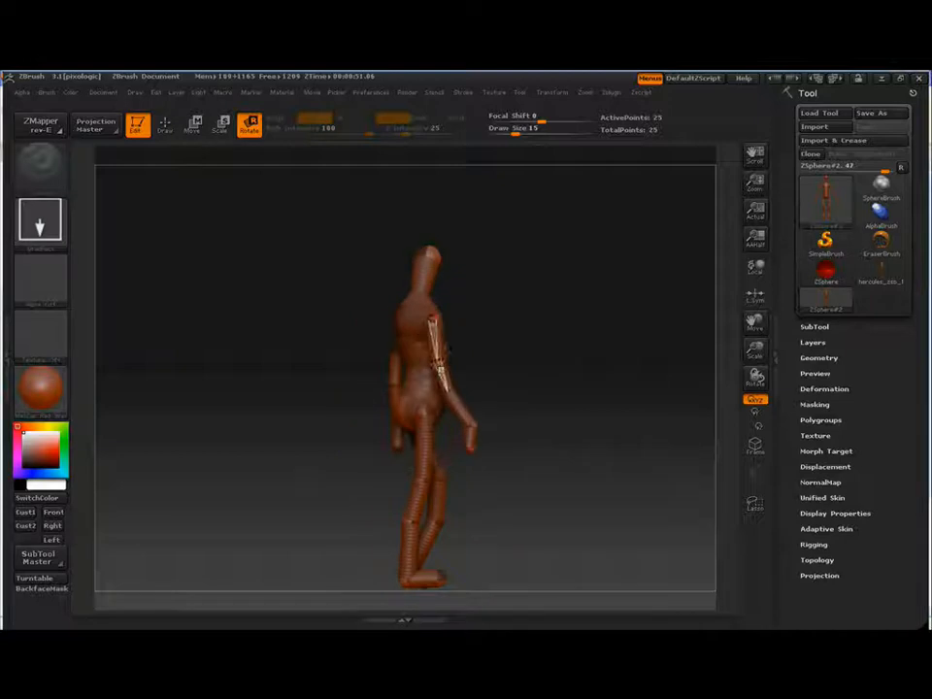
pyautogui.moveTo(544, 378)
pyautogui.mouseDown()
pyautogui.moveTo(514, 378)
pyautogui.moveTo(553, 378)
pyautogui.mouseUp()
pyautogui.moveTo(471, 421); pyautogui.dragTo(493, 392)
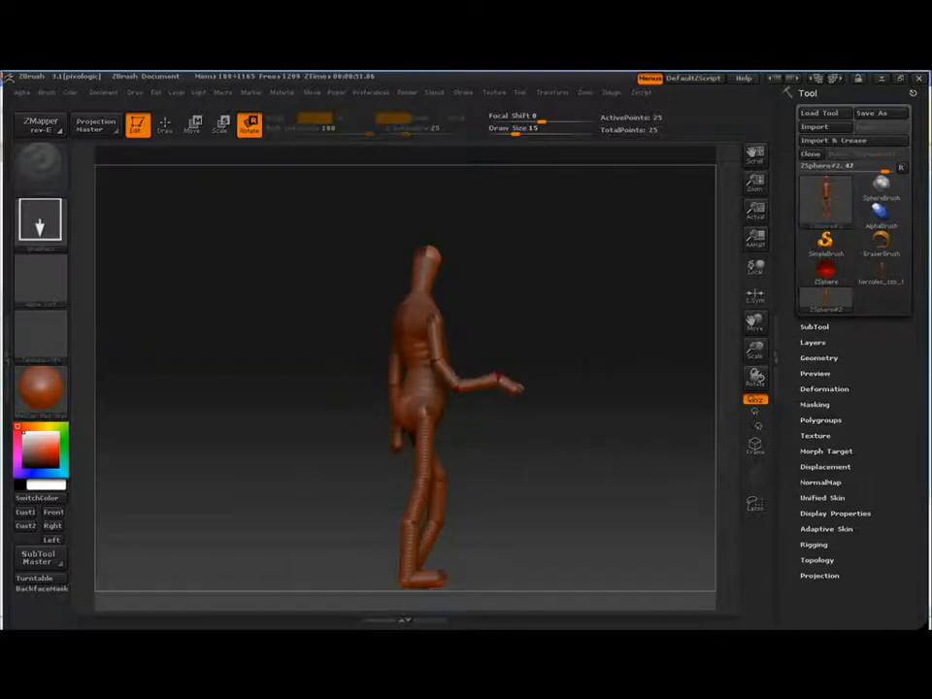
# Step: Rotate the raised right forearm inward across the body in top view and check the pose with the adaptive skin preview
pyautogui.moveTo(572, 388); pyautogui.dragTo(500, 471)
pyautogui.moveTo(405, 448); pyautogui.dragTo(433, 426)
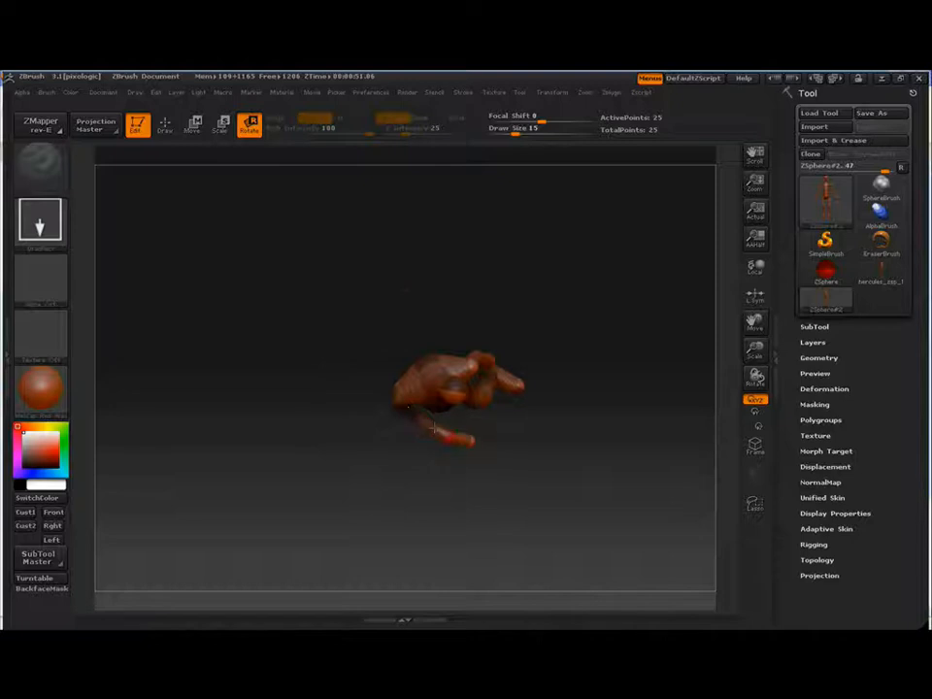
pyautogui.moveTo(500, 466); pyautogui.dragTo(512, 380)
pyautogui.press('a')
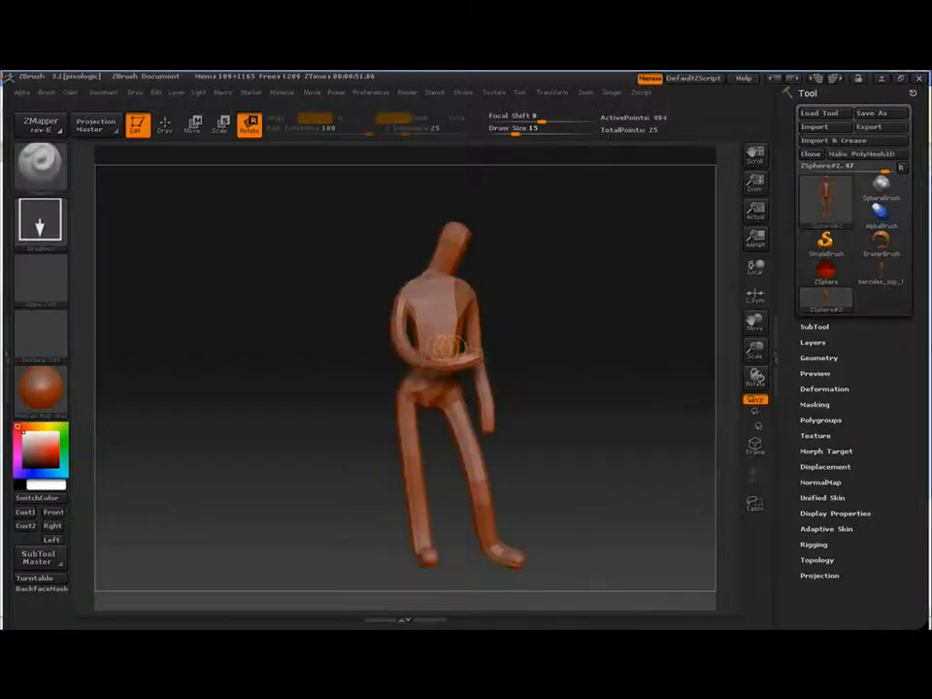
pyautogui.moveTo(629, 365); pyautogui.dragTo(529, 364)
pyautogui.press('a')
# Step: Rotate the shoulder joint slightly and inspect the pose with the adaptive skin preview from front and back
pyautogui.press('w')
pyautogui.press('r')
pyautogui.moveTo(474, 300); pyautogui.dragTo(466, 307)
pyautogui.press('a')
pyautogui.moveTo(543, 340); pyautogui.dragTo(708, 332)
pyautogui.press('a')
pyautogui.press('a')
pyautogui.press('a')
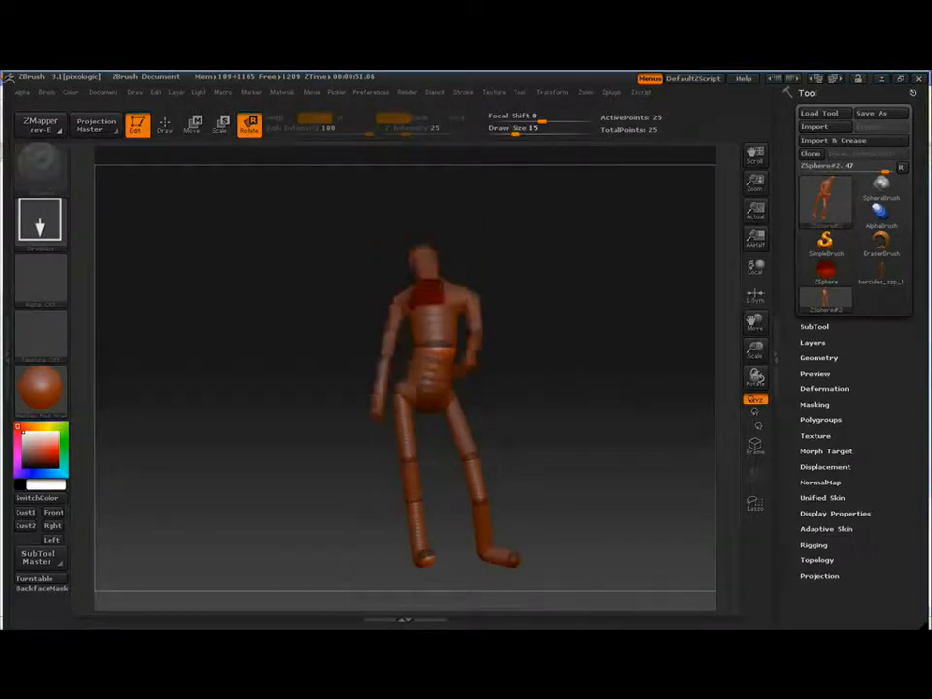
# Step: Adjust the rotation of the upper torso and recheck the figure's lean in the adaptive skin preview
pyautogui.moveTo(427, 291); pyautogui.dragTo(545, 191)
pyautogui.press('a')
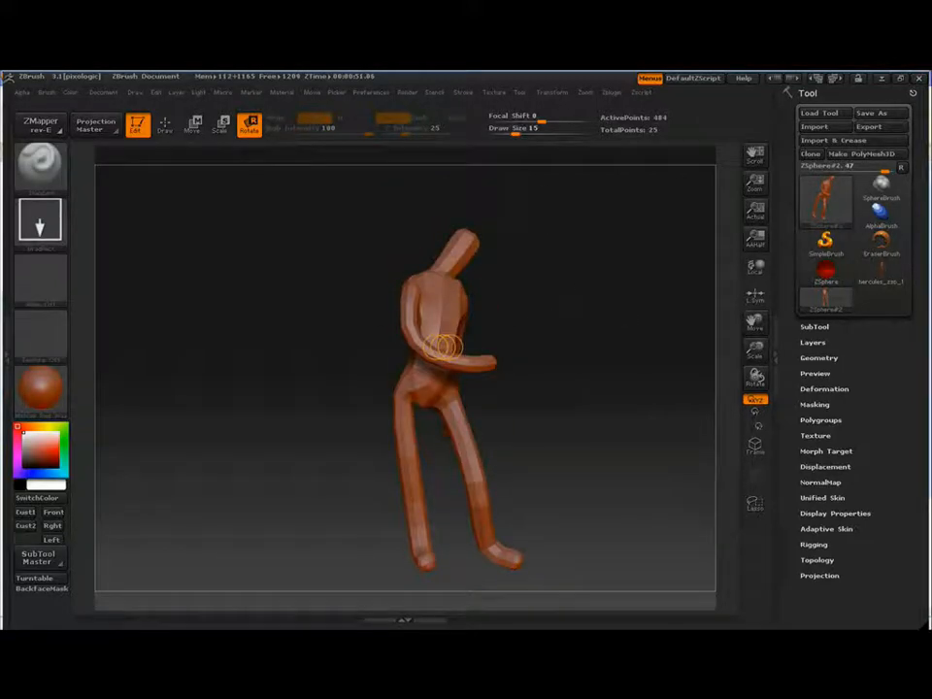
pyautogui.press('a')
pyautogui.press('a')
pyautogui.moveTo(407, 254); pyautogui.dragTo(483, 302)
pyautogui.moveTo(408, 291); pyautogui.dragTo(340, 293)
pyautogui.moveTo(466, 342); pyautogui.dragTo(448, 346)
pyautogui.moveTo(340, 293); pyautogui.dragTo(406, 289)
pyautogui.press('a')
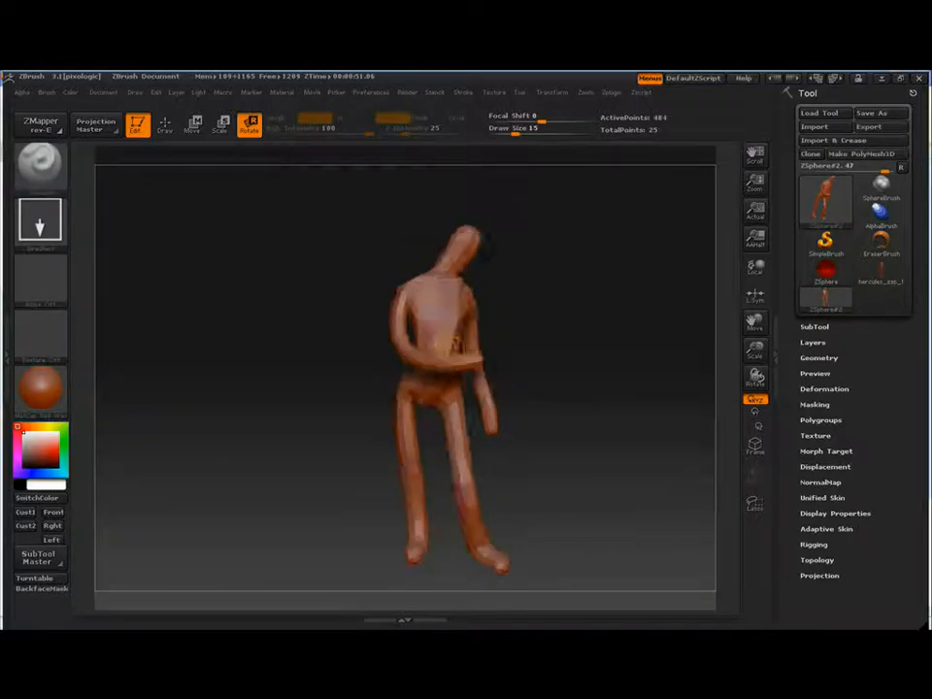
# Step: Generate an adaptive skin mesh from the posed ZSphere figure
pyautogui.moveTo(581, 343); pyautogui.dragTo(490, 335)
pyautogui.press('a')
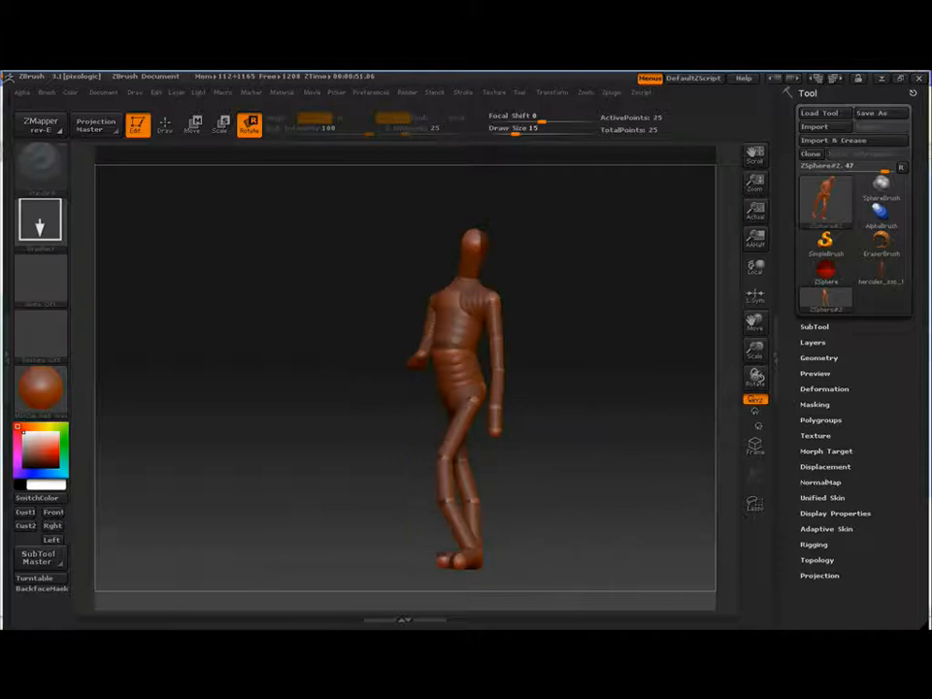
pyautogui.press('a')
pyautogui.click(826, 528)
pyautogui.click(836, 570)
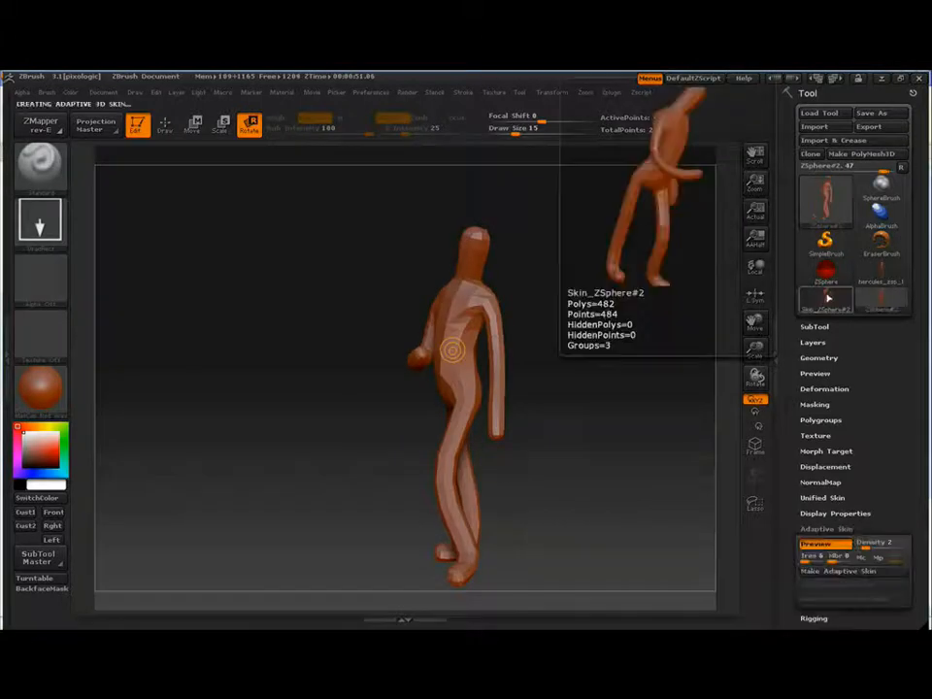
pyautogui.click(827, 299)
# Step: Save the posed ZSphere figure in the hercules folder as hercules_zsp_pose
pyautogui.hotkey('ctrl', 's')
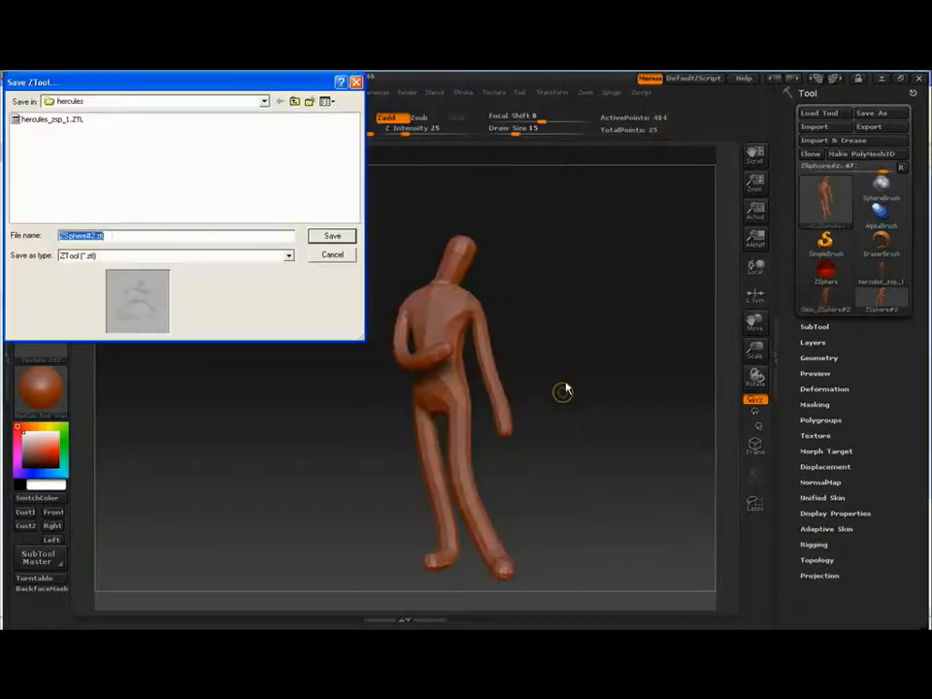
pyautogui.click(56, 119)
pyautogui.click(106, 235)
pyautogui.press('BackSpace')
pyautogui.write('pose')
pyautogui.press('Return')
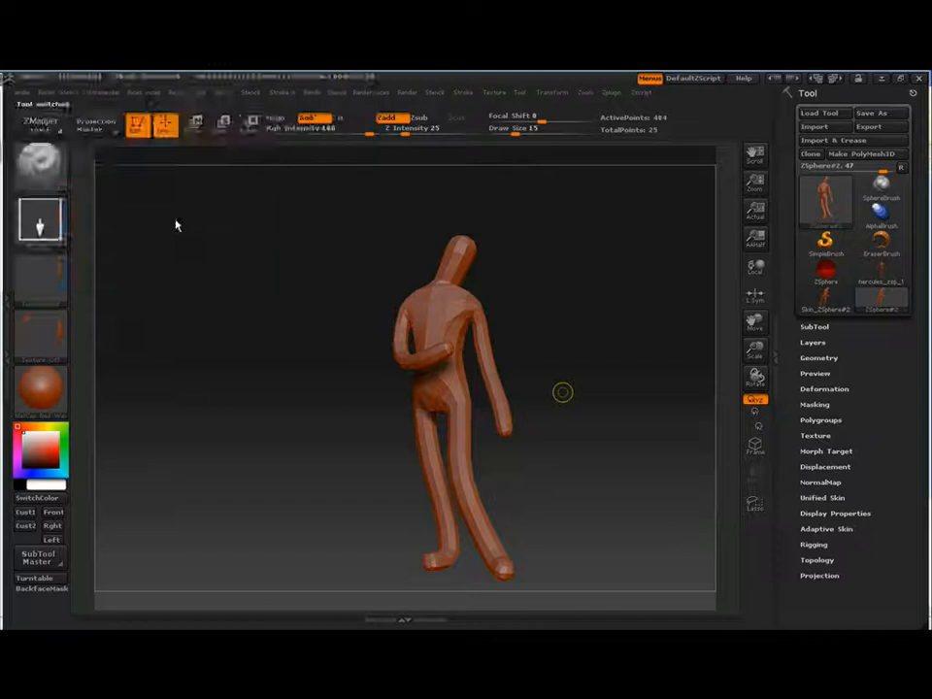
# Step: Make the adaptive skin mesh the active tool and save it as herc_1
pyautogui.click(825, 299)
pyautogui.hotkey('ctrl', 'shift', 't')
pyautogui.write('herc_1')
pyautogui.press('Return')
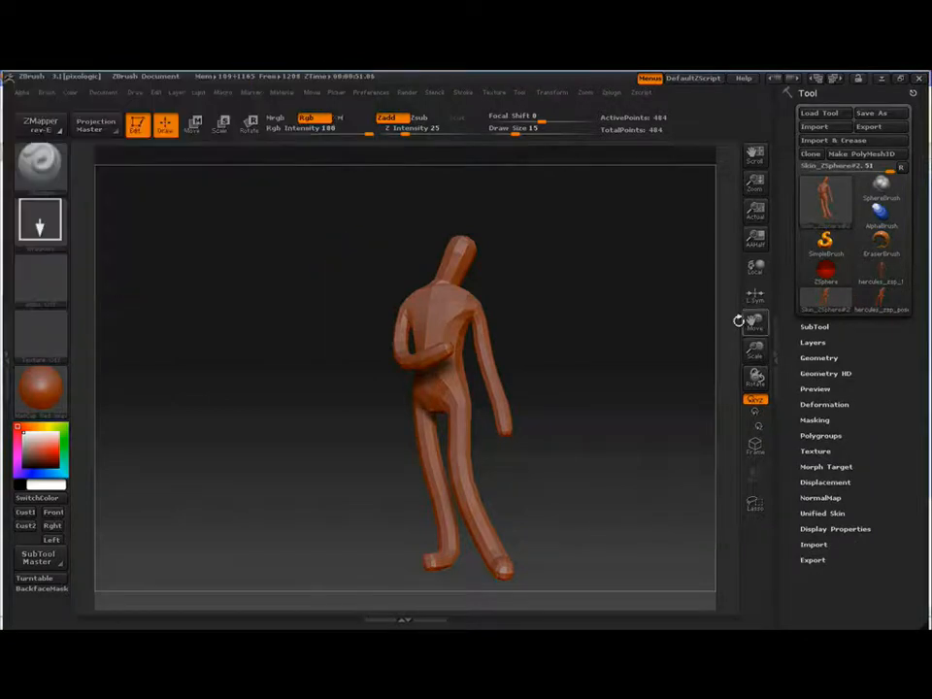
# Step: Set up the Move brush with a draw size of 35 and display the mesh's polygroup wireframe
pyautogui.moveTo(586, 393)
pyautogui.mouseDown()
pyautogui.moveTo(650, 390)
pyautogui.moveTo(491, 349)
pyautogui.moveTo(522, 339)
pyautogui.mouseUp()
pyautogui.press('s')
pyautogui.press('b')
pyautogui.press('m')
pyautogui.press('v')
pyautogui.moveTo(586, 335)
pyautogui.mouseDown()
pyautogui.moveTo(507, 325)
pyautogui.moveTo(526, 301)
pyautogui.moveTo(522, 344)
pyautogui.moveTo(625, 350)
pyautogui.mouseUp()
pyautogui.hotkey('shift', 'f')
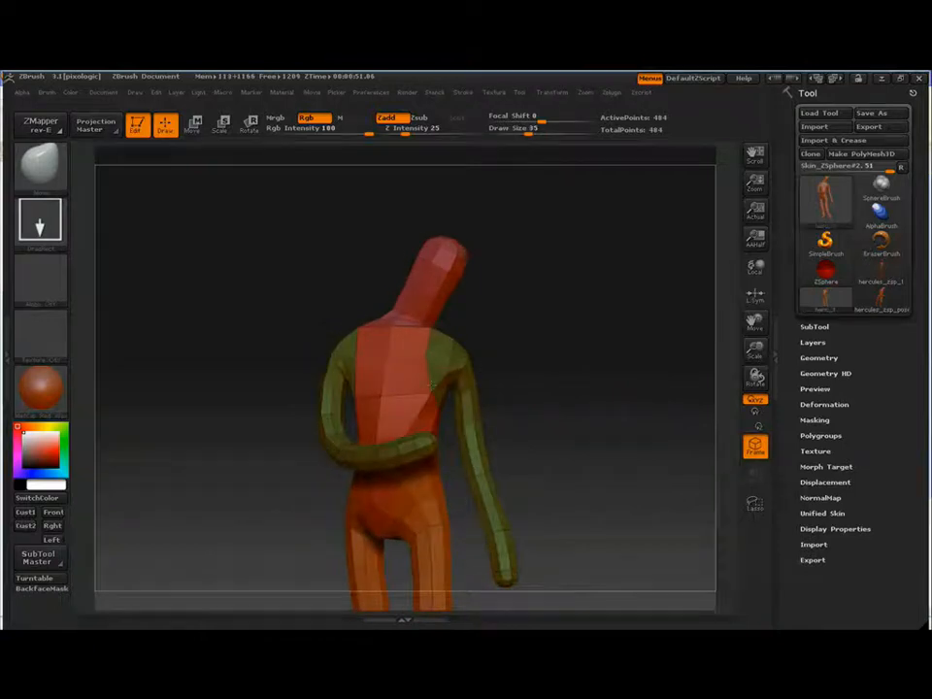
# Step: Hide the arms and upper body so only the lower torso, pelvis and legs remain for editing
pyautogui.moveTo(556, 374); pyautogui.dragTo(311, 380)
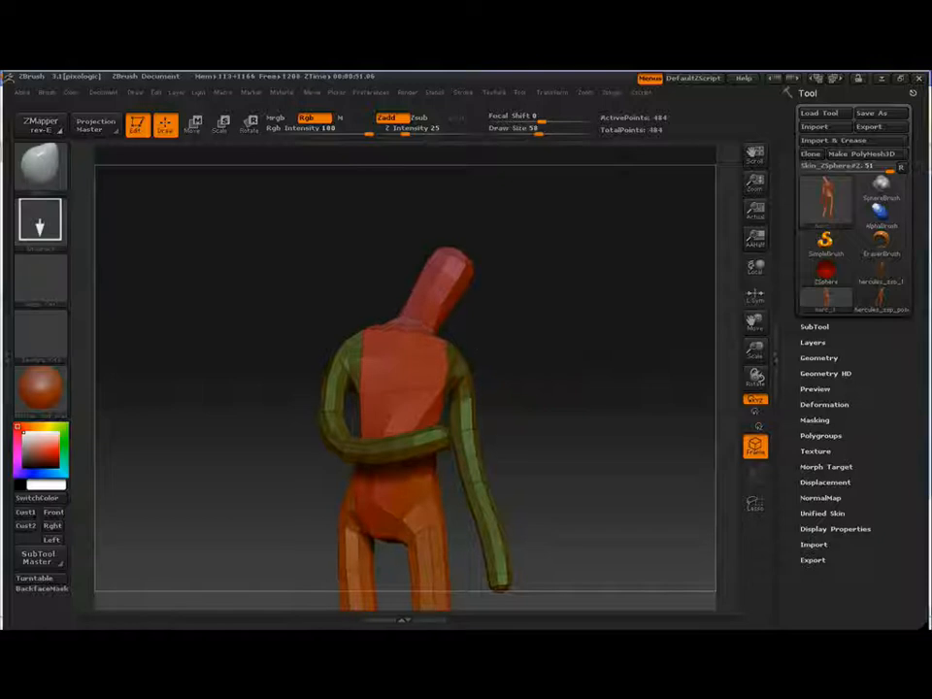
pyautogui.moveTo(532, 388); pyautogui.dragTo(558, 393)
pyautogui.keyDown('ctrl'); pyautogui.keyDown('shift'); pyautogui.click(418, 379); pyautogui.keyUp('shift'); pyautogui.keyUp('ctrl')
pyautogui.keyDown('ctrl'); pyautogui.keyDown('shift'); pyautogui.moveTo(566, 386); pyautogui.dragTo(574, 444); pyautogui.keyUp('shift'); pyautogui.keyUp('ctrl')
pyautogui.keyDown('ctrl'); pyautogui.keyDown('shift'); pyautogui.click(446, 505); pyautogui.keyUp('shift'); pyautogui.keyUp('ctrl')
# Step: Reshape the hips and pelvis with the Move brush, reducing the draw size to 29
pyautogui.moveTo(567, 417)
pyautogui.mouseDown()
pyautogui.moveTo(540, 403)
pyautogui.moveTo(558, 437)
pyautogui.mouseUp()
pyautogui.moveTo(495, 367); pyautogui.dragTo(503, 398)
pyautogui.moveTo(584, 390)
pyautogui.mouseDown()
pyautogui.moveTo(485, 446)
pyautogui.moveTo(589, 423)
pyautogui.moveTo(526, 417)
pyautogui.moveTo(502, 371)
pyautogui.mouseUp()
pyautogui.press('[')
pyautogui.moveTo(534, 417); pyautogui.dragTo(441, 441)
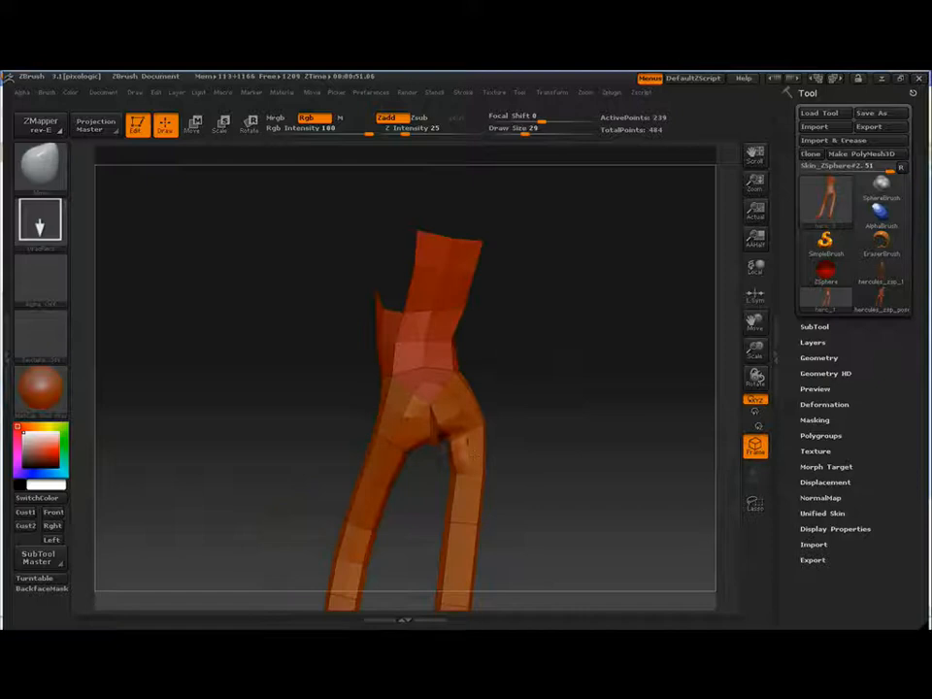
# Step: Enlarge the Move brush to draw size 70 and reshape the pelvis, buttocks and upper thigh in side view
pyautogui.moveTo(514, 453)
pyautogui.mouseDown()
pyautogui.moveTo(435, 426)
pyautogui.moveTo(373, 425)
pyautogui.moveTo(364, 413)
pyautogui.mouseUp()
pyautogui.press(']')
pyautogui.press(']')
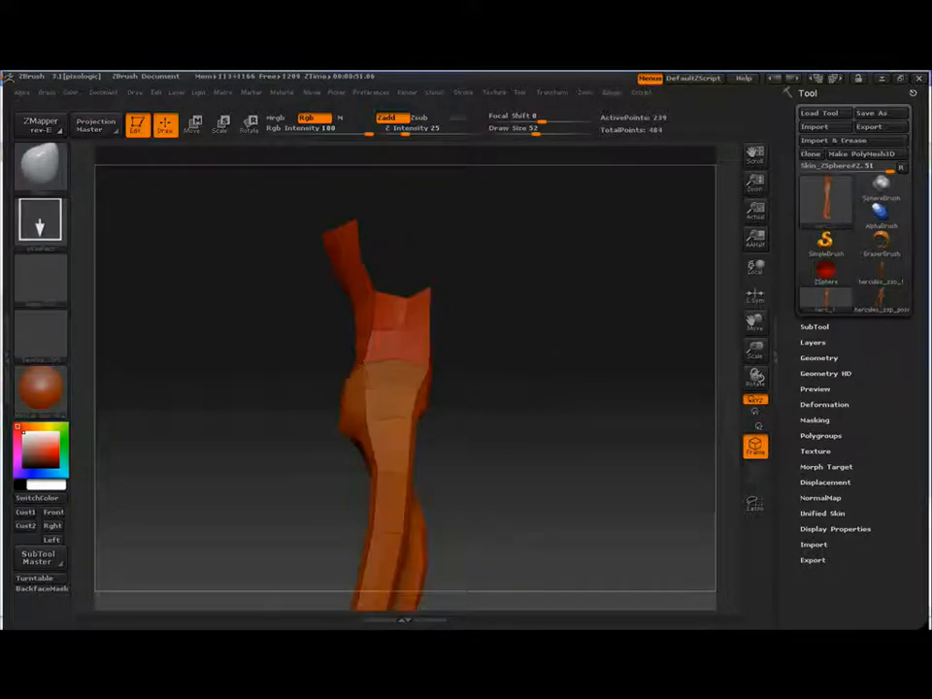
pyautogui.press(']')
pyautogui.moveTo(515, 441); pyautogui.dragTo(458, 446)
pyautogui.moveTo(393, 424); pyautogui.dragTo(403, 426)
pyautogui.moveTo(466, 439); pyautogui.dragTo(510, 436)
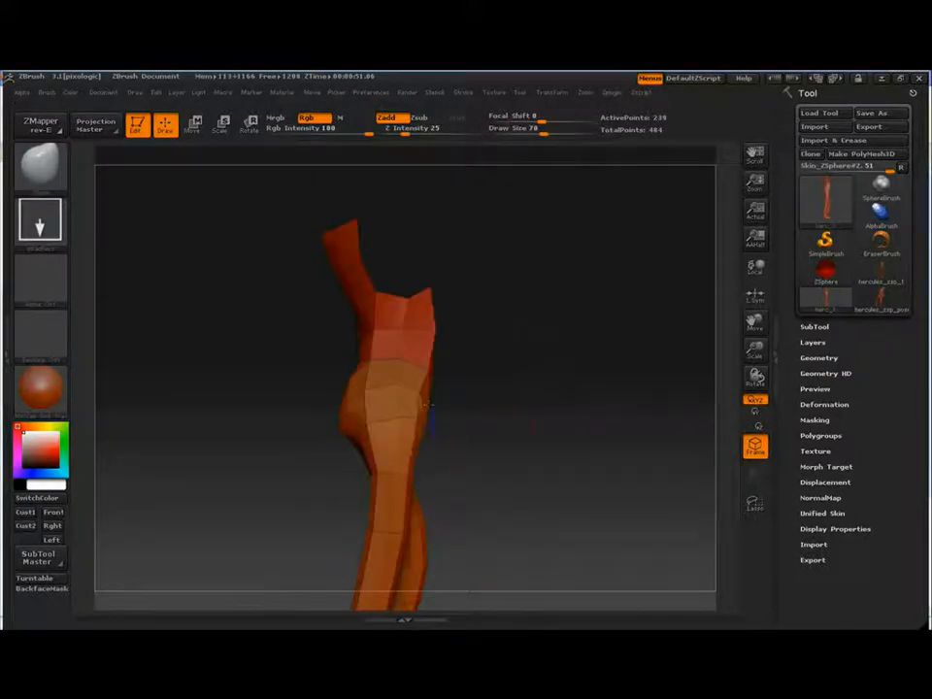
pyautogui.moveTo(424, 423); pyautogui.dragTo(416, 423)
pyautogui.keyDown('alt'); pyautogui.moveTo(490, 435); pyautogui.dragTo(493, 356); pyautogui.keyUp('alt')
pyautogui.moveTo(382, 415); pyautogui.dragTo(391, 424)
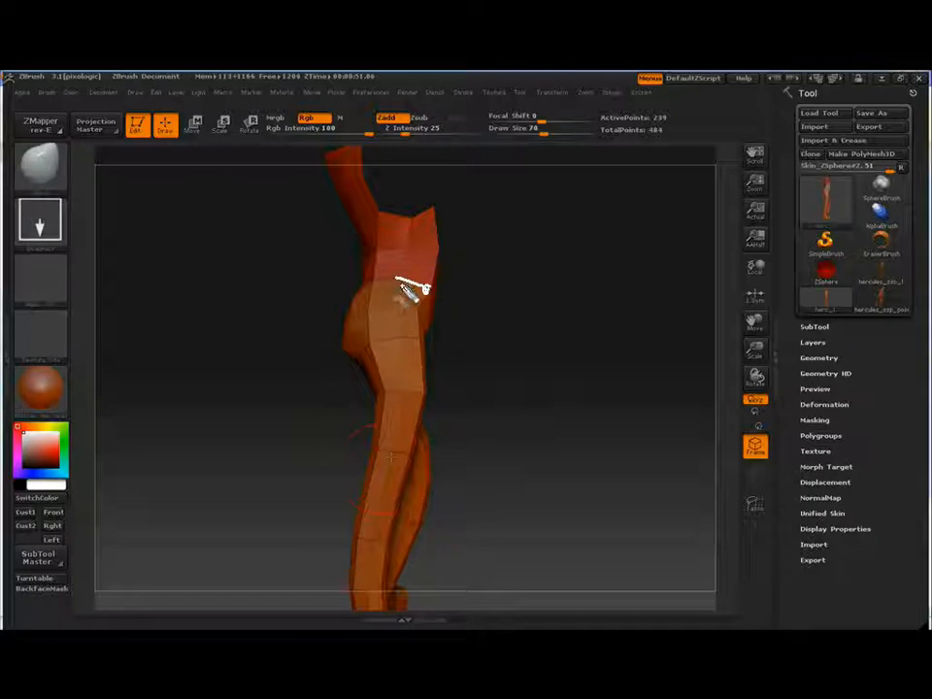
pyautogui.moveTo(372, 240); pyautogui.dragTo(398, 281)
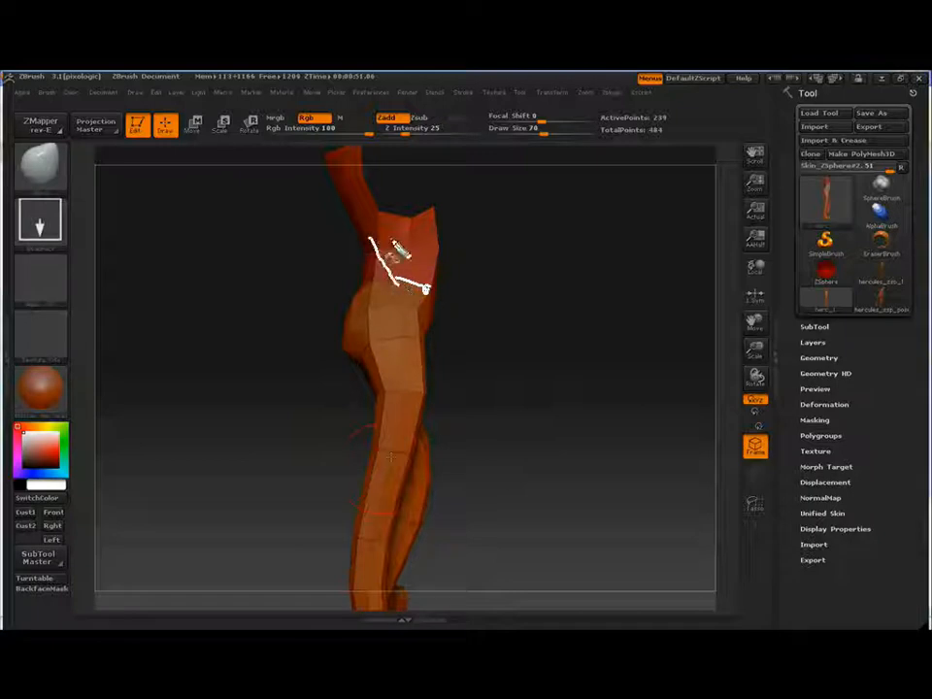
pyautogui.moveTo(417, 221); pyautogui.dragTo(420, 229)
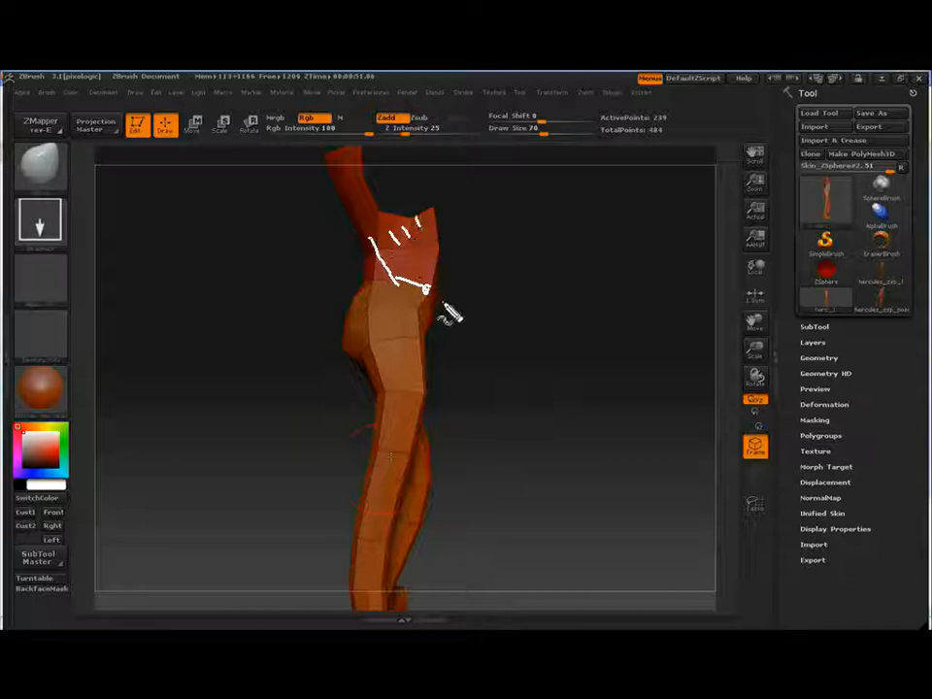
pyautogui.moveTo(349, 186); pyautogui.dragTo(384, 268)
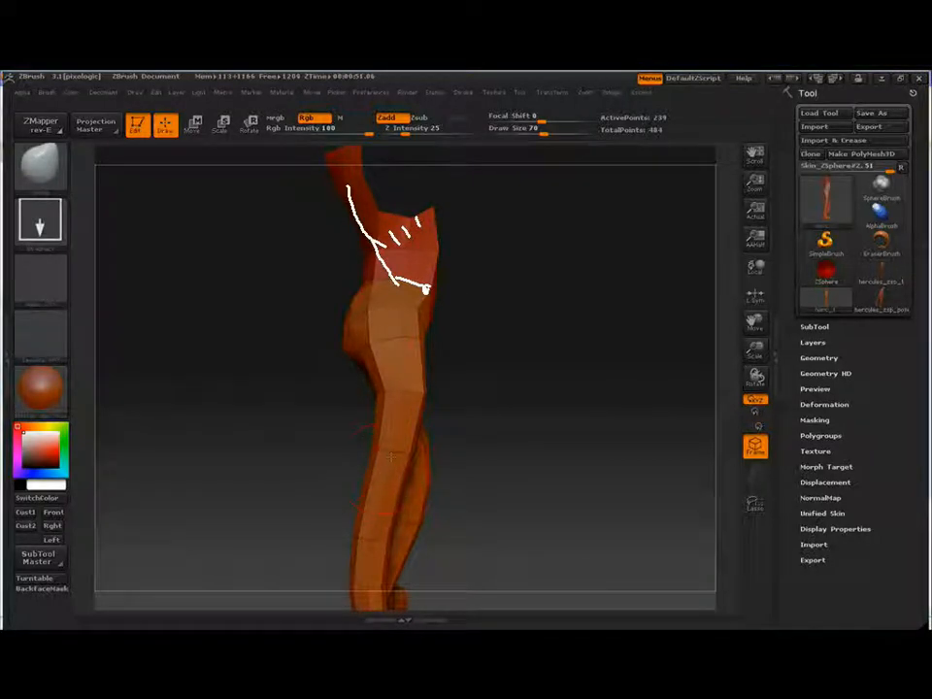
pyautogui.moveTo(391, 277); pyautogui.dragTo(356, 303)
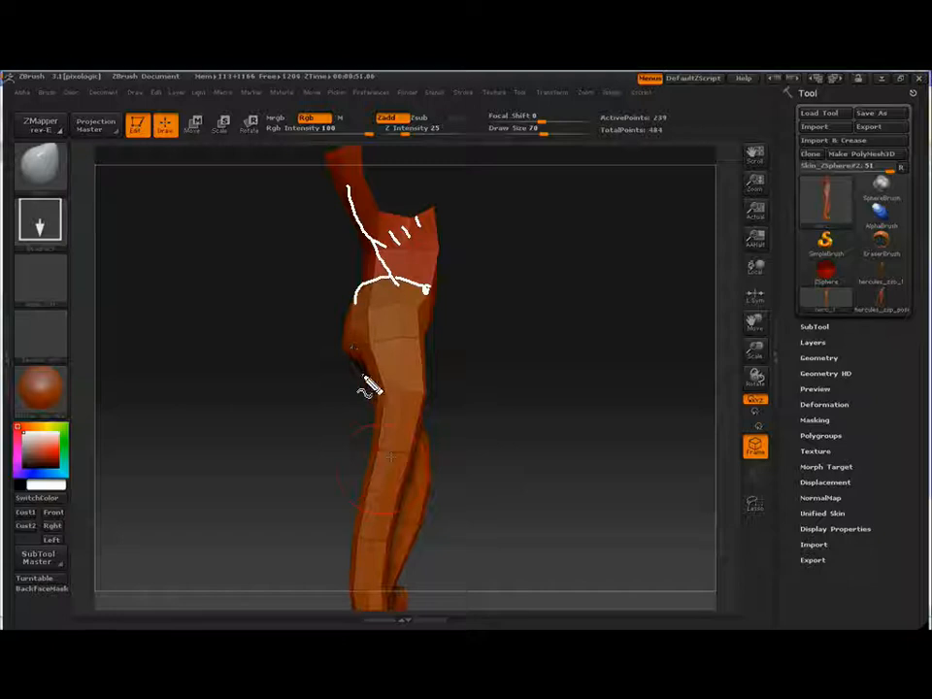
pyautogui.moveTo(348, 344); pyautogui.dragTo(381, 378)
pyautogui.moveTo(427, 309); pyautogui.dragTo(407, 442)
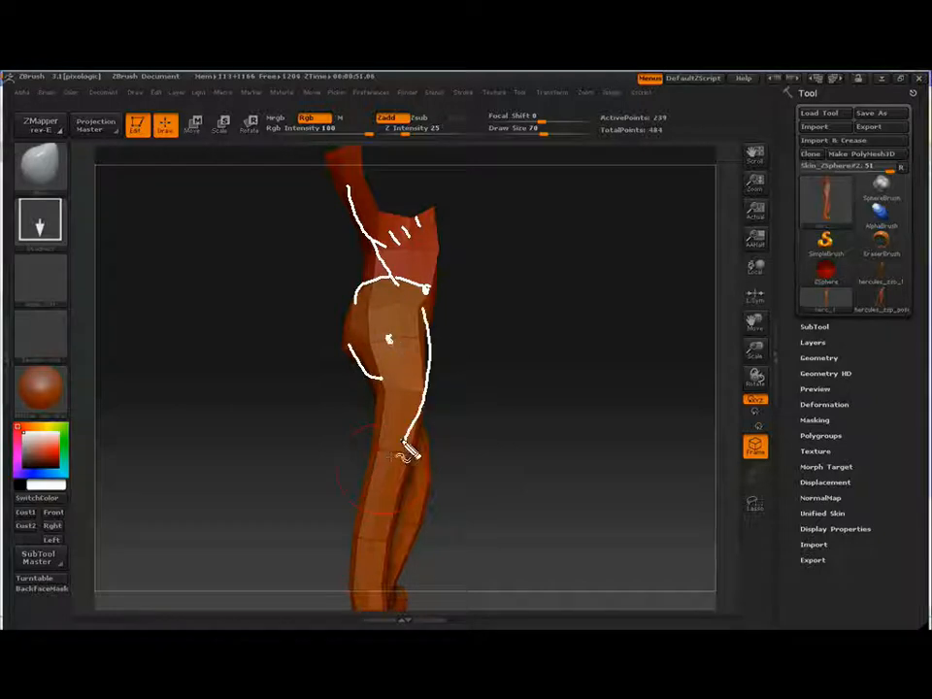
pyautogui.moveTo(356, 506)
pyautogui.mouseDown()
pyautogui.moveTo(359, 613)
pyautogui.moveTo(368, 607)
pyautogui.mouseUp()
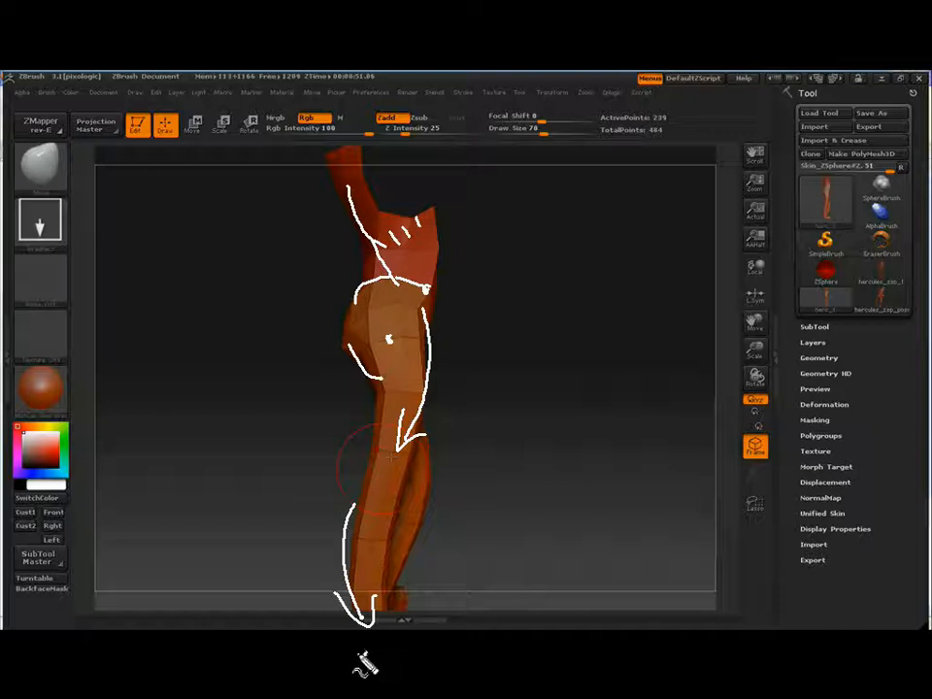
pyautogui.press('Escape')
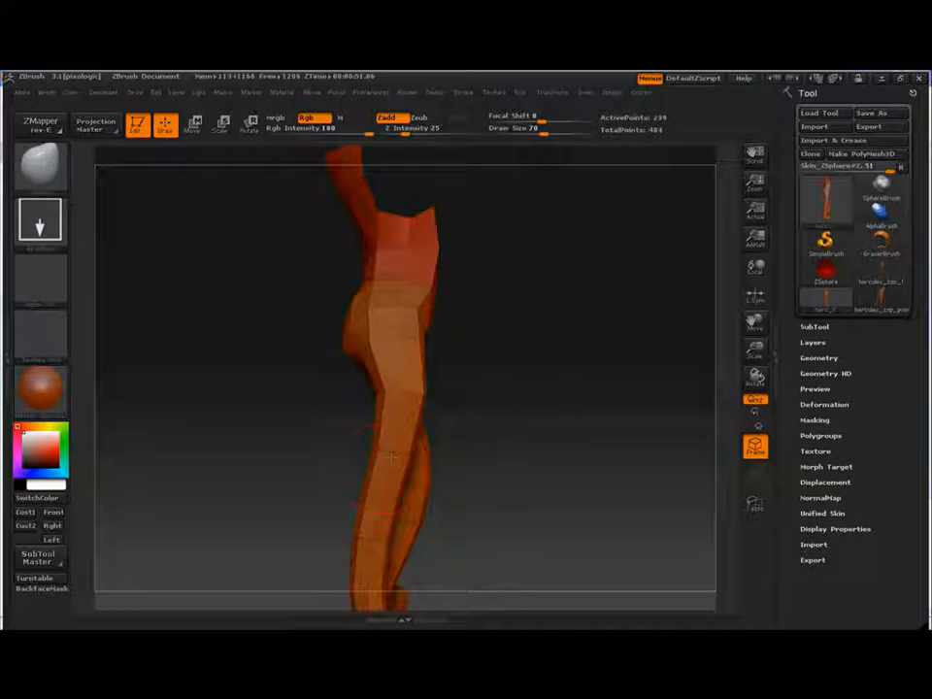
# Step: Refine the leg contours in side view and shape the heel of the foot with the Move brush
pyautogui.keyDown('alt'); pyautogui.moveTo(505, 479); pyautogui.dragTo(537, 394); pyautogui.keyUp('alt')
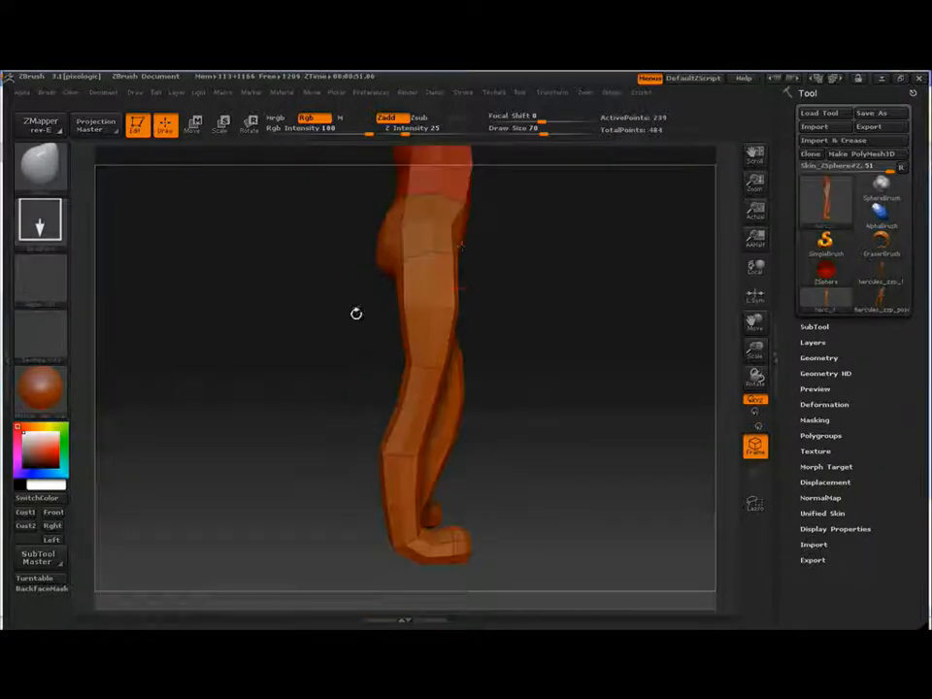
pyautogui.moveTo(397, 224); pyautogui.dragTo(399, 303)
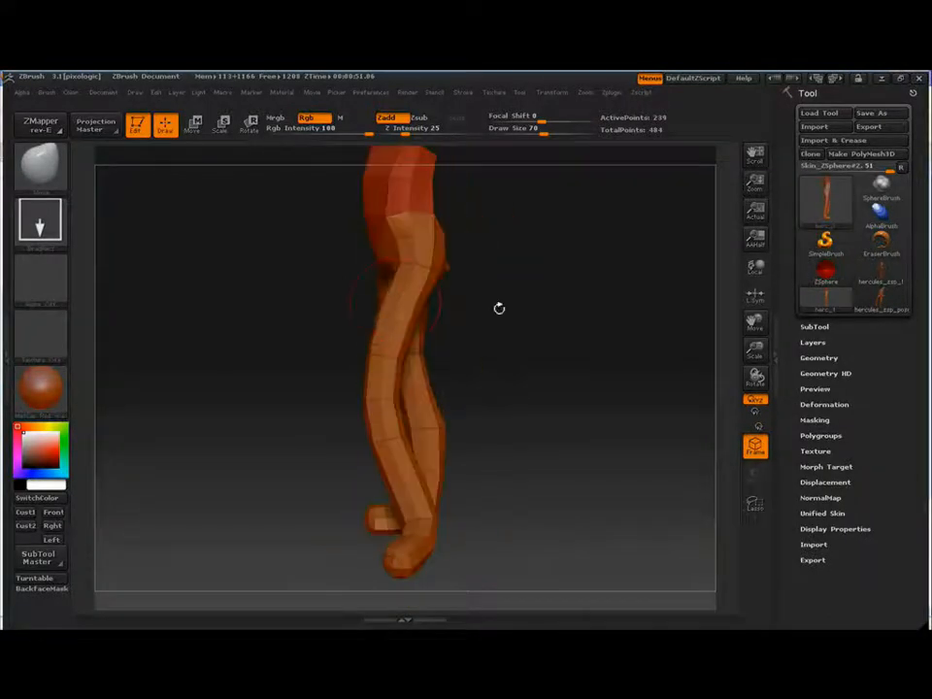
pyautogui.moveTo(499, 308); pyautogui.dragTo(456, 310)
pyautogui.moveTo(504, 335); pyautogui.dragTo(407, 367)
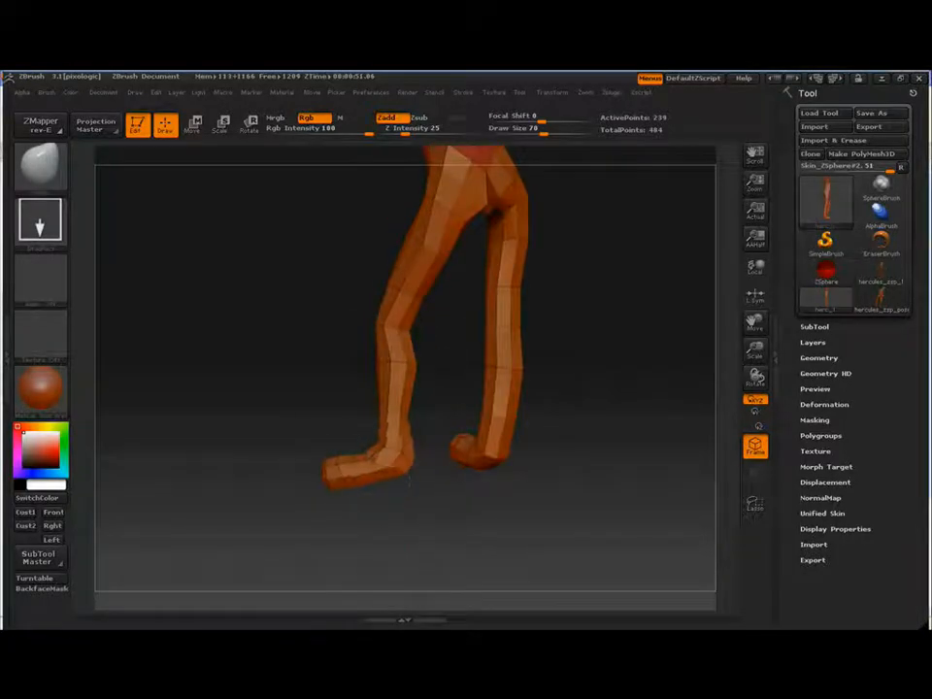
pyautogui.moveTo(408, 479)
pyautogui.mouseDown()
pyautogui.moveTo(540, 418)
pyautogui.moveTo(418, 480)
pyautogui.mouseUp()
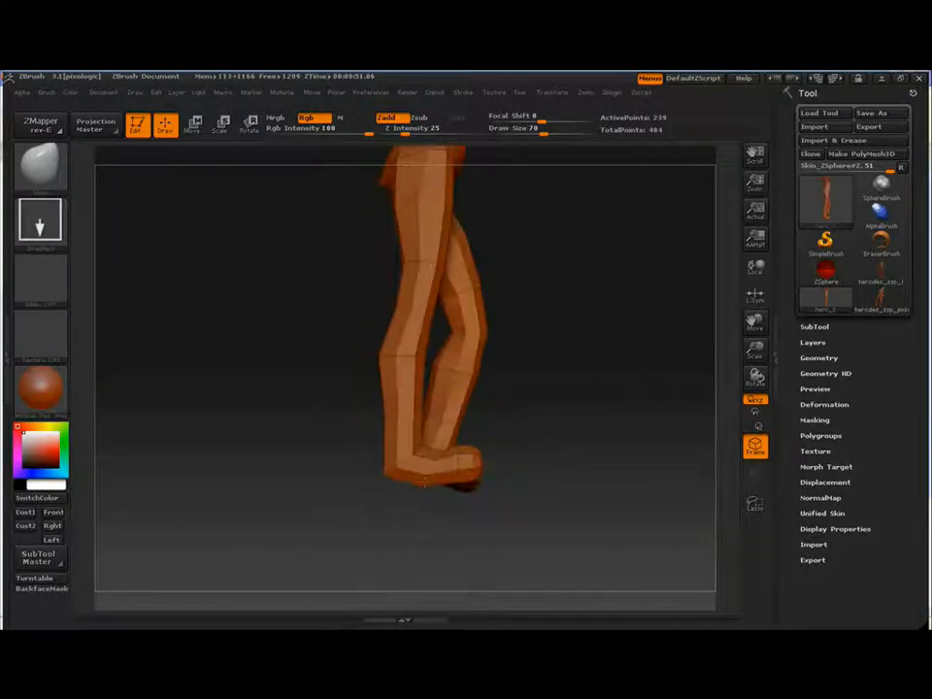
pyautogui.moveTo(467, 444); pyautogui.dragTo(412, 457)
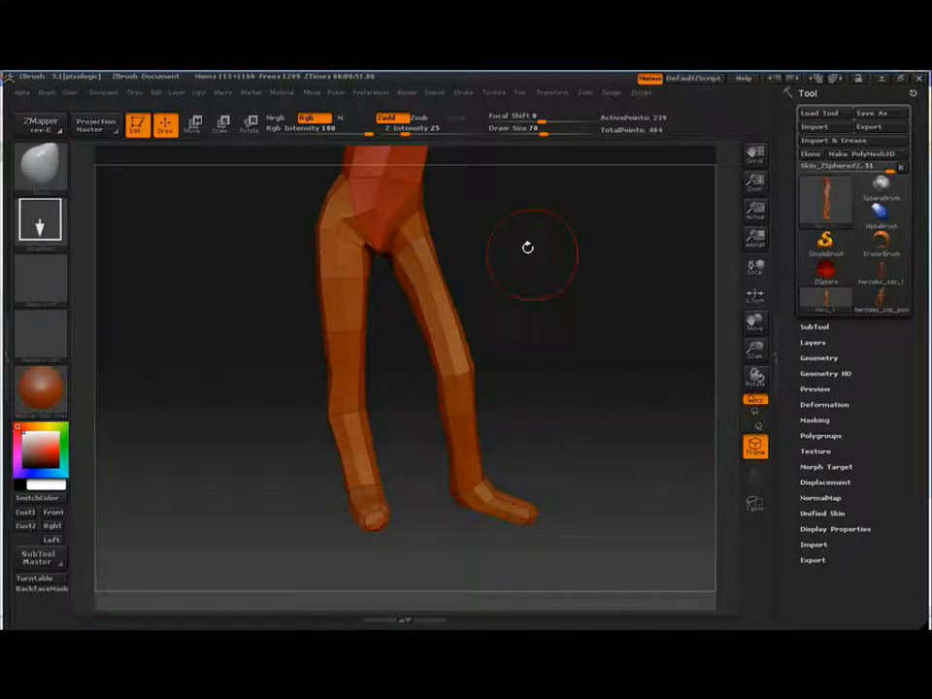
# Step: Shape the front of the hips and groin with the Move brush at draw size 32
pyautogui.moveTo(527, 248); pyautogui.dragTo(485, 291)
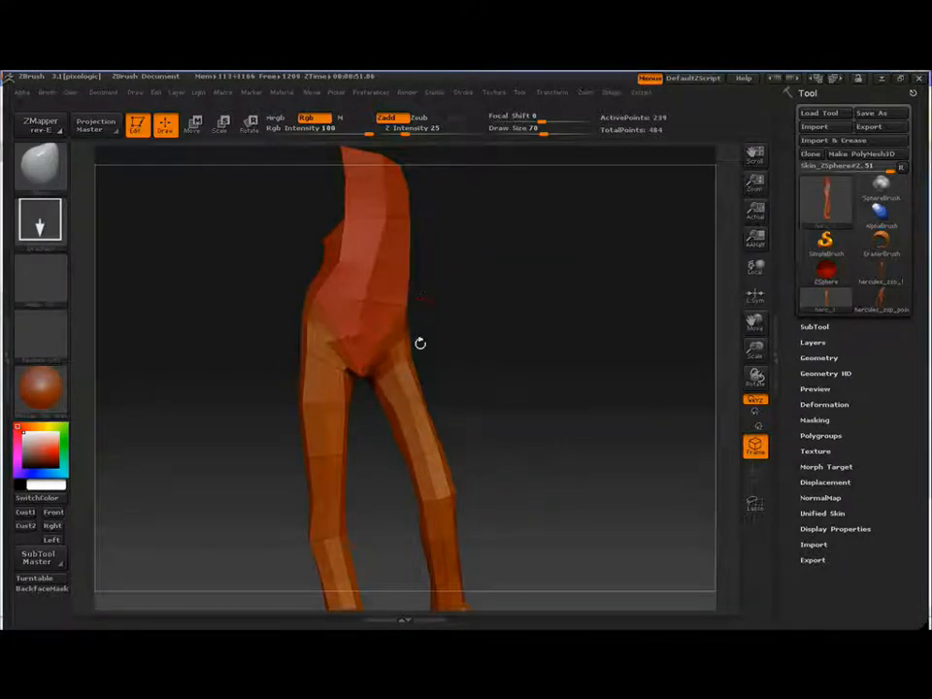
pyautogui.moveTo(462, 384); pyautogui.dragTo(417, 386)
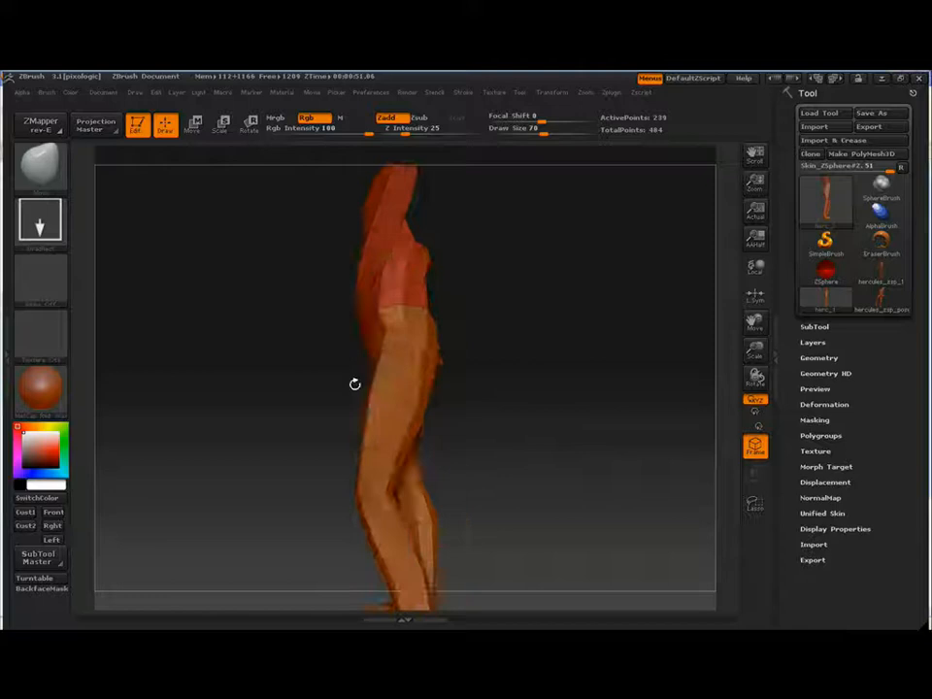
pyautogui.moveTo(354, 384); pyautogui.dragTo(342, 371)
pyautogui.moveTo(379, 450)
pyautogui.mouseDown()
pyautogui.moveTo(359, 432)
pyautogui.moveTo(441, 307)
pyautogui.moveTo(389, 369)
pyautogui.mouseUp()
pyautogui.press('s')
pyautogui.moveTo(378, 370)
pyautogui.mouseDown()
pyautogui.moveTo(370, 369)
pyautogui.moveTo(412, 378)
pyautogui.mouseUp()
pyautogui.press('s')
pyautogui.moveTo(413, 379)
pyautogui.mouseDown()
pyautogui.moveTo(393, 378)
pyautogui.moveTo(403, 378)
pyautogui.mouseUp()
pyautogui.moveTo(373, 412); pyautogui.dragTo(325, 347)
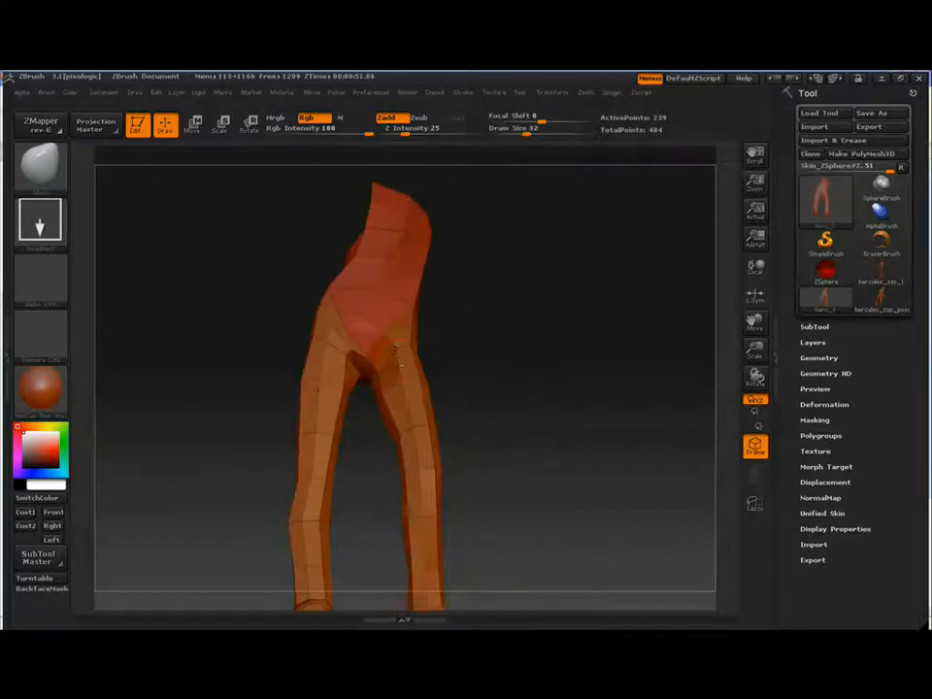
pyautogui.moveTo(267, 280)
pyautogui.mouseDown()
pyautogui.moveTo(291, 264)
pyautogui.moveTo(272, 268)
pyautogui.mouseUp()
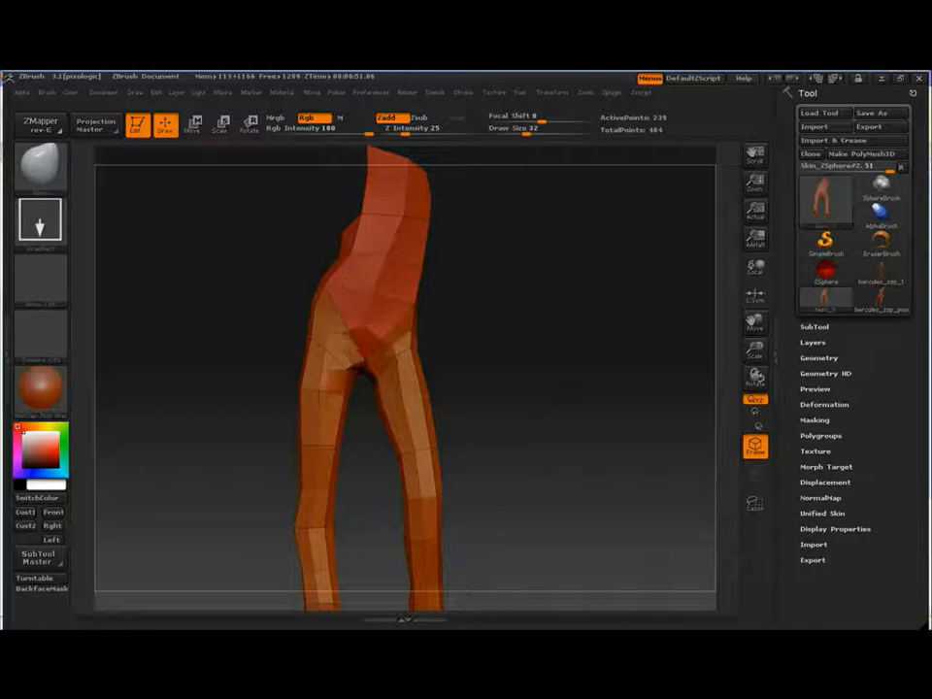
# Step: Unhide the full figure and reshape the buttocks and crotch from behind with the Move brush
pyautogui.moveTo(432, 367)
pyautogui.mouseDown()
pyautogui.moveTo(509, 343)
pyautogui.moveTo(493, 371)
pyautogui.moveTo(437, 359)
pyautogui.moveTo(450, 362)
pyautogui.moveTo(476, 329)
pyautogui.moveTo(595, 306)
pyautogui.moveTo(587, 320)
pyautogui.moveTo(598, 328)
pyautogui.moveTo(516, 351)
pyautogui.moveTo(594, 341)
pyautogui.moveTo(582, 335)
pyautogui.mouseUp()
pyautogui.press('s')
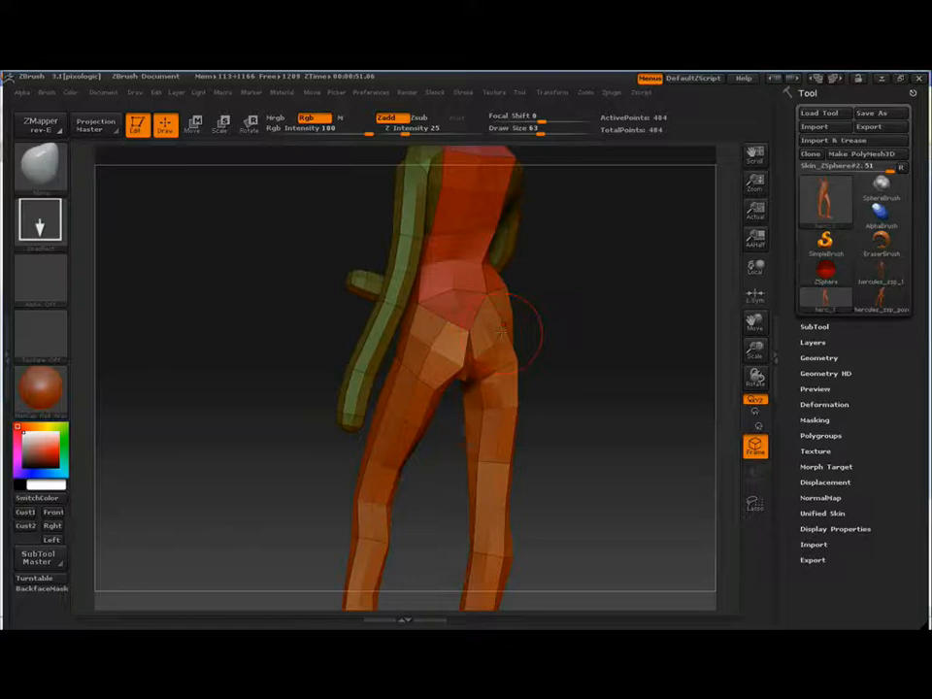
pyautogui.moveTo(502, 331)
pyautogui.mouseDown()
pyautogui.moveTo(601, 317)
pyautogui.moveTo(588, 353)
pyautogui.moveTo(553, 359)
pyautogui.mouseUp()
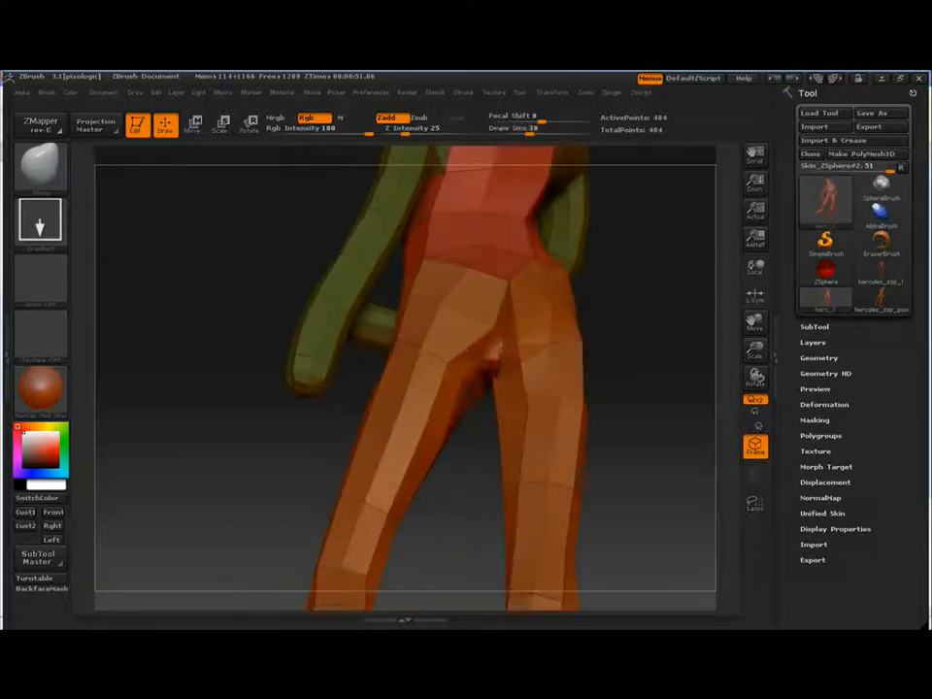
pyautogui.moveTo(476, 362)
pyautogui.mouseDown()
pyautogui.moveTo(626, 332)
pyautogui.moveTo(482, 377)
pyautogui.mouseUp()
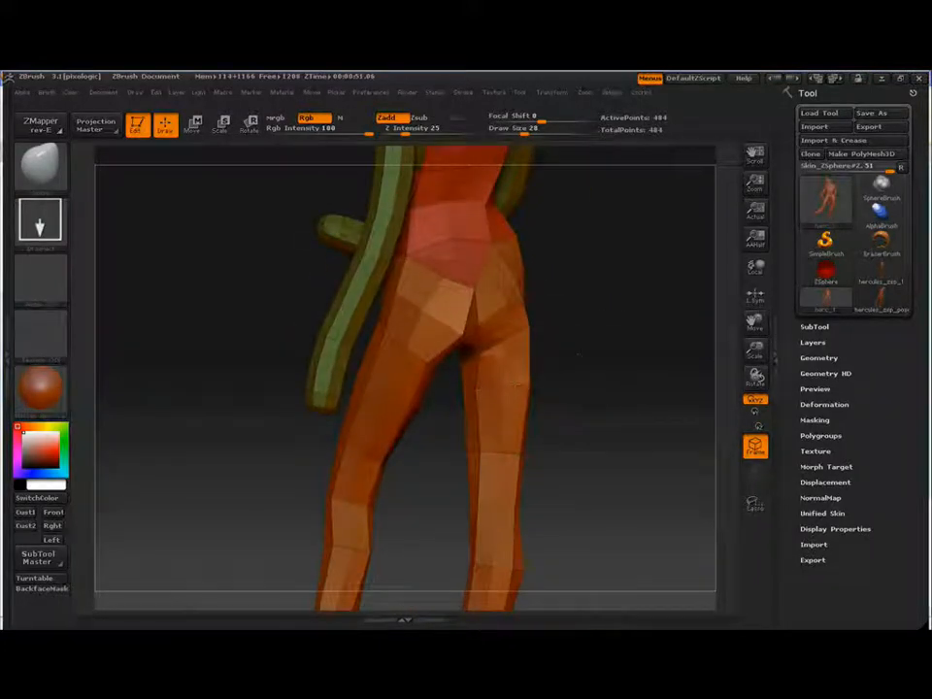
# Step: Reshape the back of the hips and thighs with the Move brush at draw size 57 and turn off the polyframe display
pyautogui.press(']')
pyautogui.press(']')
pyautogui.press(']')
pyautogui.moveTo(579, 354); pyautogui.dragTo(495, 356)
pyautogui.keyDown('alt'); pyautogui.moveTo(582, 335); pyautogui.dragTo(532, 342); pyautogui.keyUp('alt')
pyautogui.moveTo(503, 411); pyautogui.dragTo(525, 412)
pyautogui.hotkey('shift', 'f')
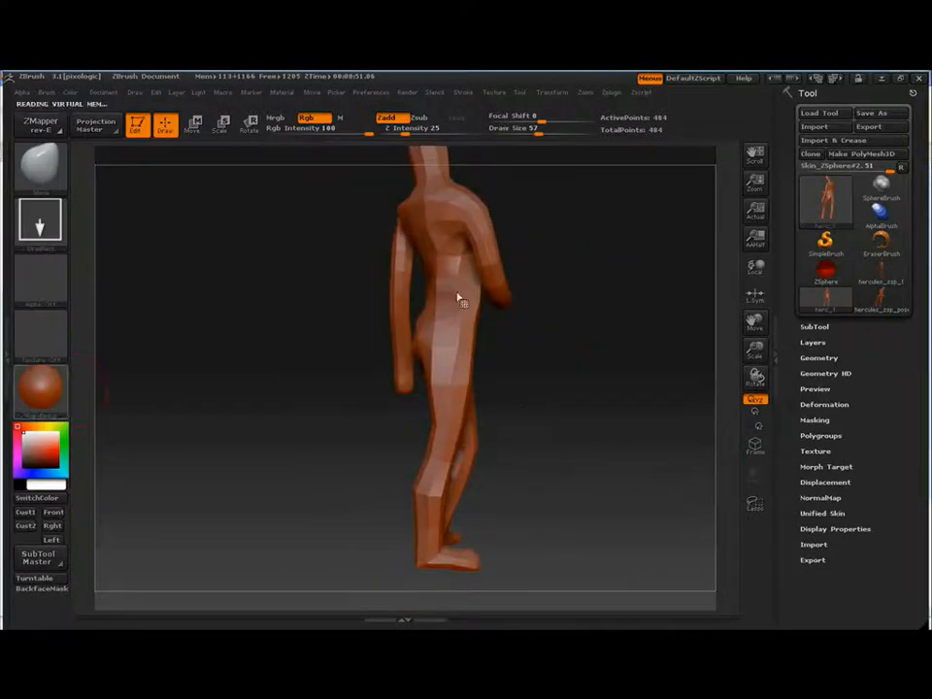
# Step: Switch the figure's material to the green clay MatCap and enlarge the Move brush to draw size 86
pyautogui.click(40, 390)
pyautogui.click(453, 297)
pyautogui.moveTo(564, 267); pyautogui.dragTo(386, 330)
pyautogui.press('s')
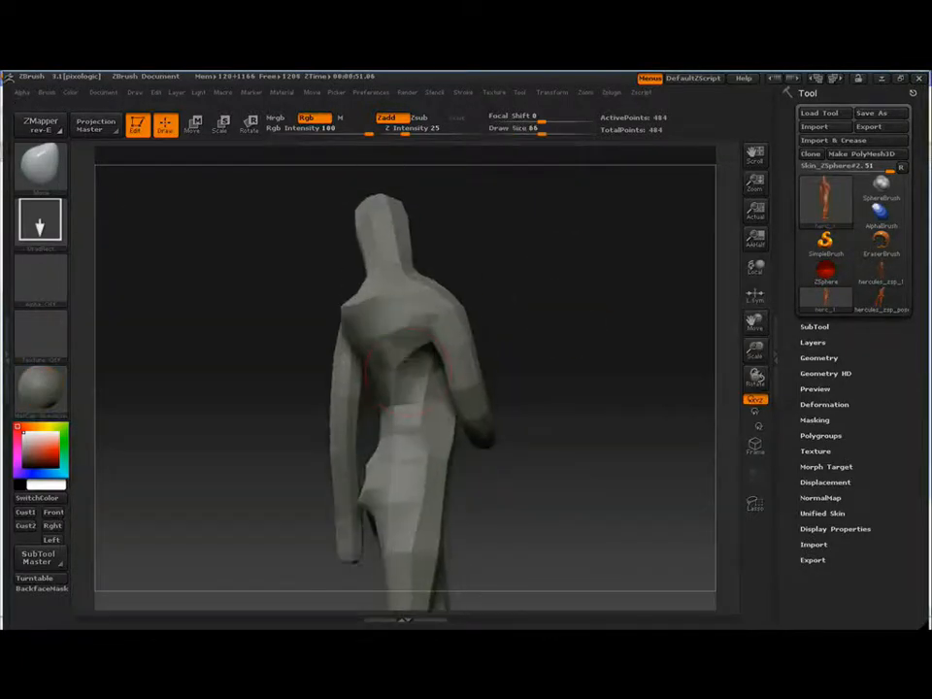
# Step: Restore the polyframe display and reshape the back, torso and shoulders with the Move brush at draw sizes 30 and 55
pyautogui.moveTo(516, 356)
pyautogui.mouseDown()
pyautogui.moveTo(584, 363)
pyautogui.moveTo(562, 347)
pyautogui.moveTo(582, 354)
pyautogui.moveTo(590, 380)
pyautogui.moveTo(495, 367)
pyautogui.moveTo(501, 398)
pyautogui.moveTo(376, 372)
pyautogui.moveTo(573, 350)
pyautogui.moveTo(433, 386)
pyautogui.mouseUp()
pyautogui.hotkey('shift', 'f')
pyautogui.press('s')
pyautogui.click(413, 383)
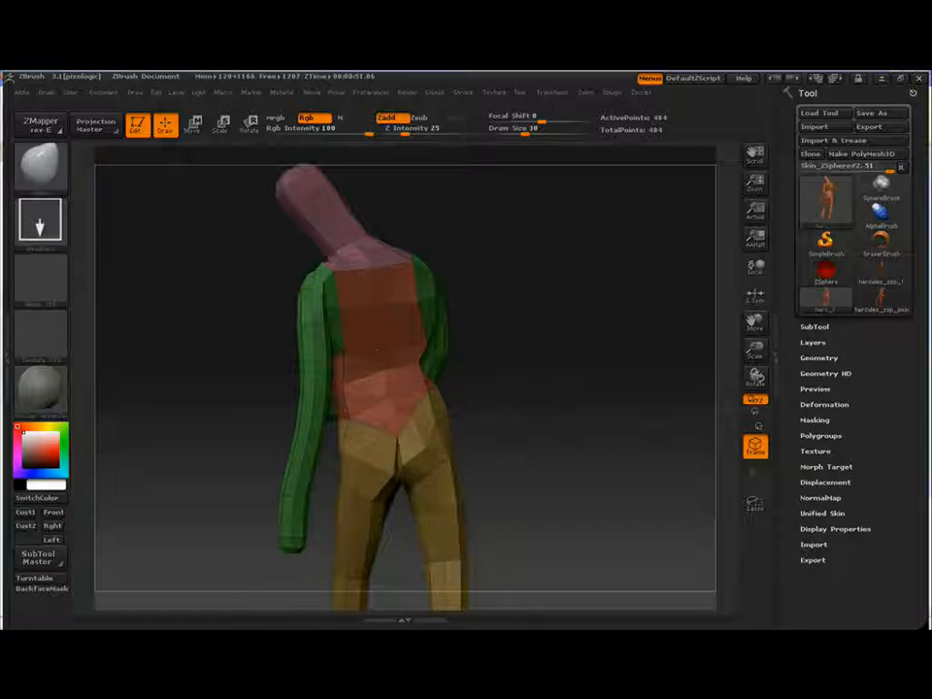
pyautogui.moveTo(377, 351); pyautogui.dragTo(539, 297)
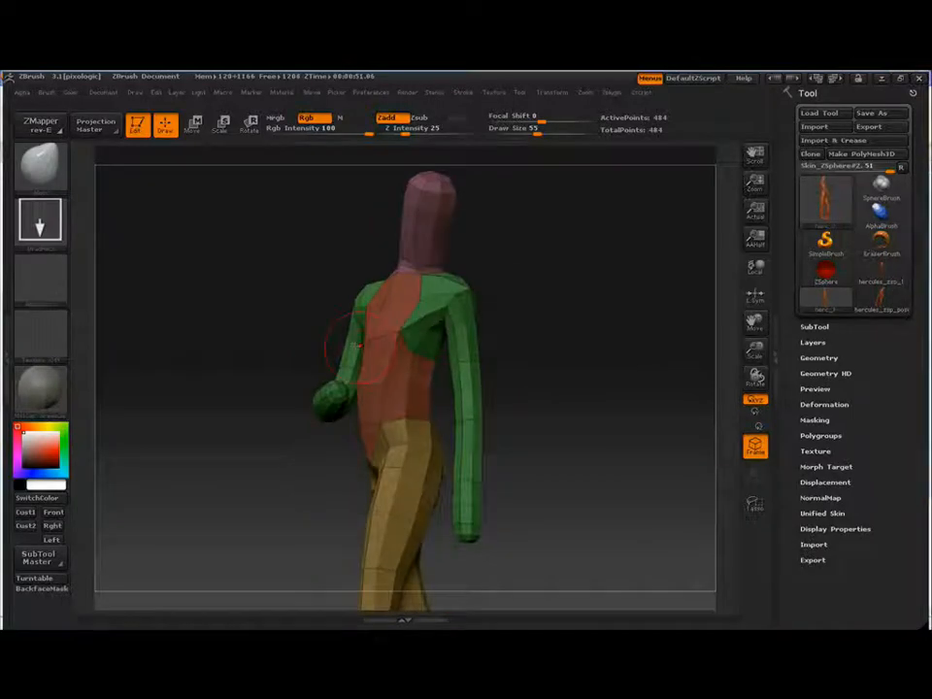
pyautogui.moveTo(482, 339); pyautogui.dragTo(607, 346)
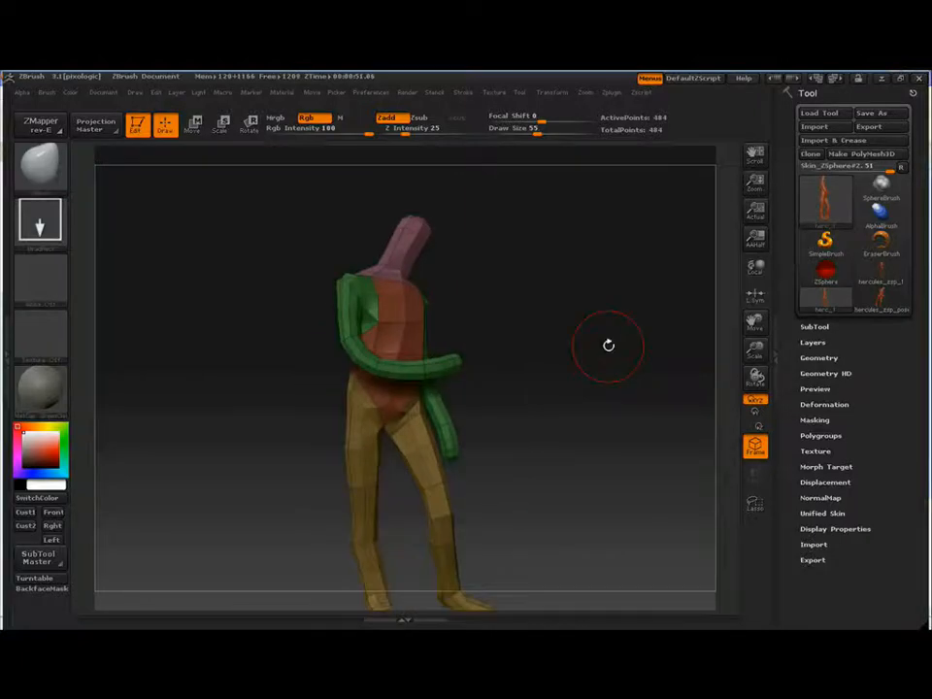
# Step: Mask the body and rotate the head and neck with Transpose, returning to Draw mode
pyautogui.press('r')
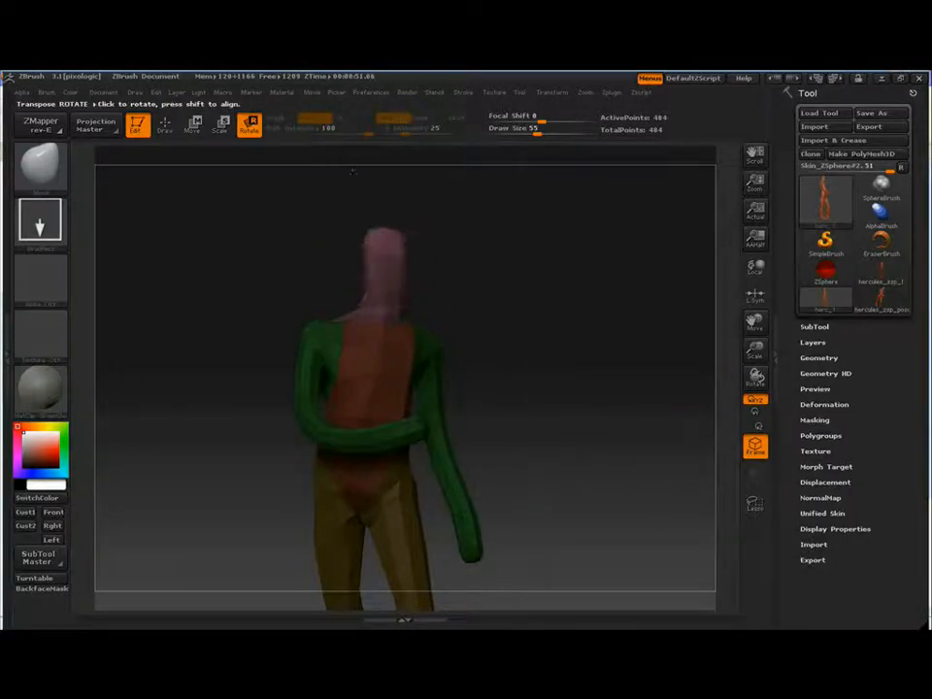
pyautogui.moveTo(367, 299); pyautogui.dragTo(428, 179)
pyautogui.moveTo(582, 223); pyautogui.dragTo(660, 378)
pyautogui.keyDown('ctrl'); pyautogui.click(644, 276); pyautogui.keyUp('ctrl')
pyautogui.keyDown('ctrl'); pyautogui.click(645, 276); pyautogui.keyUp('ctrl')
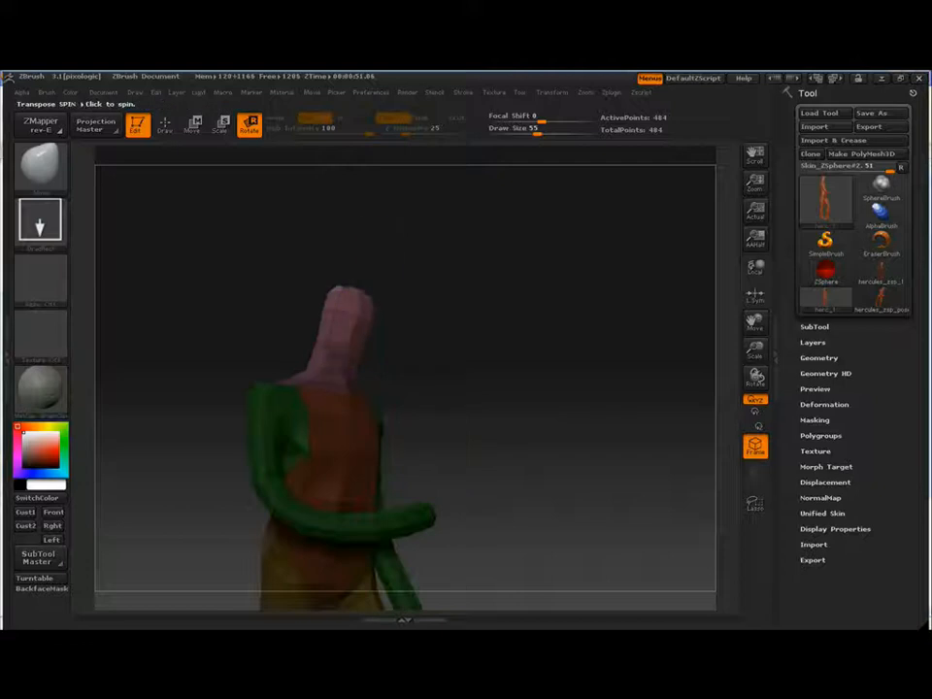
pyautogui.moveTo(345, 221); pyautogui.dragTo(359, 220)
pyautogui.moveTo(573, 335)
pyautogui.mouseDown()
pyautogui.moveTo(515, 335)
pyautogui.moveTo(524, 347)
pyautogui.moveTo(528, 321)
pyautogui.moveTo(436, 298)
pyautogui.mouseUp()
pyautogui.press('q')
# Step: Isolate the upper part of the head, assign it its own polygroup and unhide the full figure
pyautogui.keyDown('ctrl'); pyautogui.keyDown('shift'); pyautogui.click(416, 338); pyautogui.keyUp('shift'); pyautogui.keyUp('ctrl')
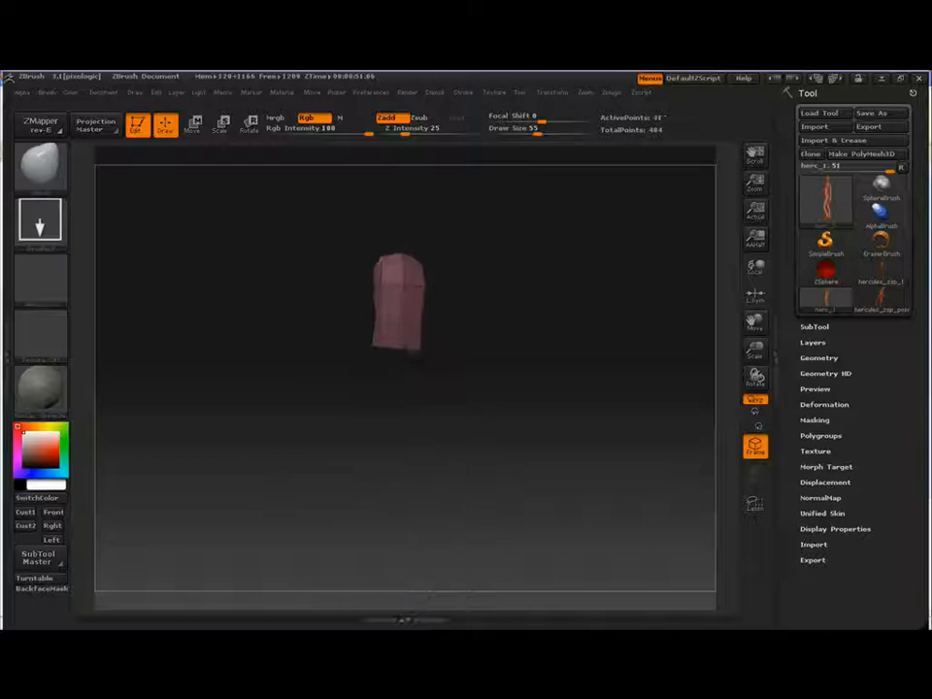
pyautogui.click(828, 435)
pyautogui.click(828, 477)
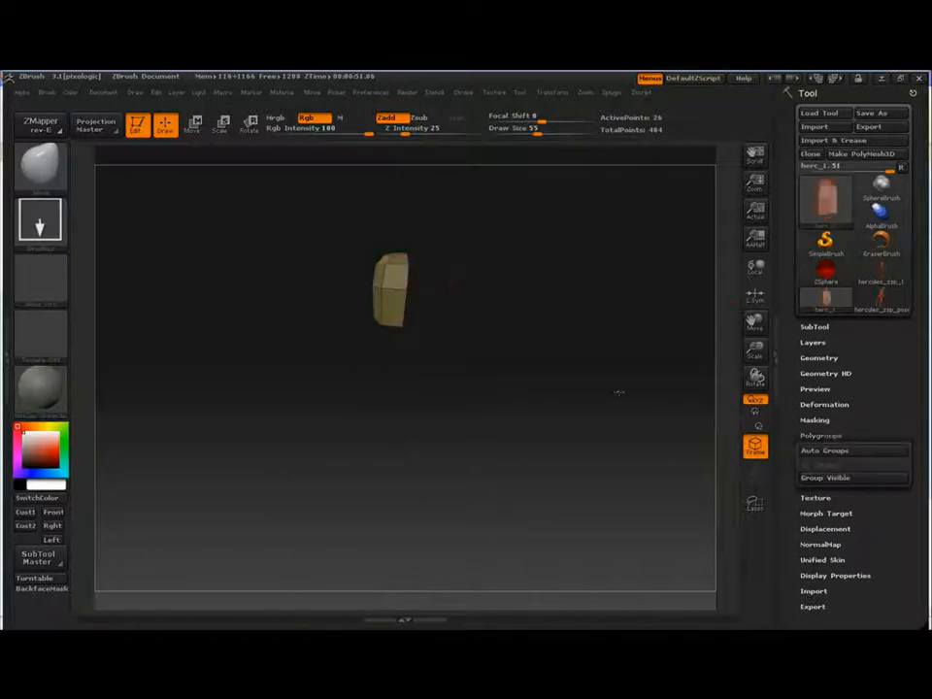
pyautogui.keyDown('ctrl'); pyautogui.keyDown('shift'); pyautogui.click(616, 391); pyautogui.keyUp('shift'); pyautogui.keyUp('ctrl')
pyautogui.moveTo(600, 388); pyautogui.dragTo(621, 384)
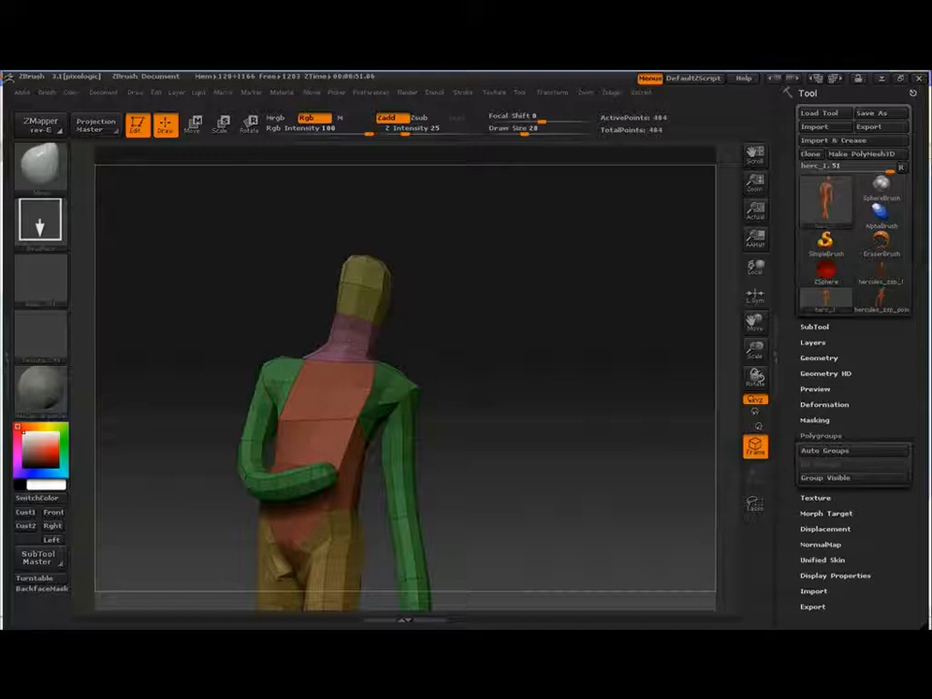
# Step: Enable Local rotation and shape the chest and shoulders with the Move brush at draw size 28
pyautogui.moveTo(600, 328); pyautogui.dragTo(260, 348)
pyautogui.click(752, 275)
pyautogui.moveTo(521, 369); pyautogui.dragTo(395, 380)
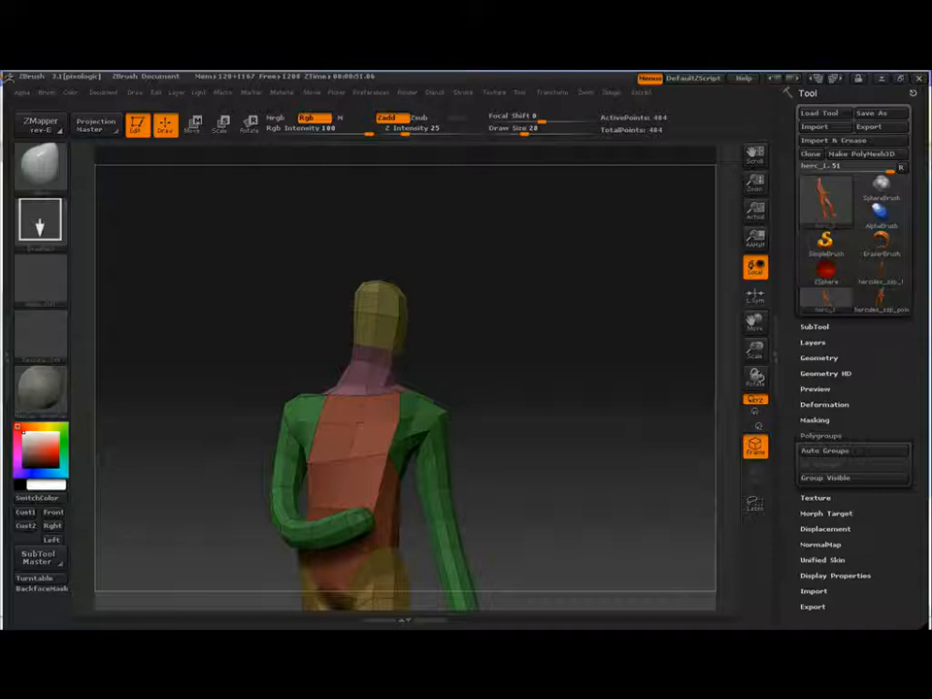
pyautogui.moveTo(466, 389); pyautogui.dragTo(503, 357)
pyautogui.moveTo(393, 416)
pyautogui.mouseDown()
pyautogui.moveTo(499, 389)
pyautogui.moveTo(383, 367)
pyautogui.moveTo(393, 400)
pyautogui.mouseUp()
# Step: Turn on double-sided display and group the visible part of the head as a polygroup
pyautogui.keyDown('ctrl'); pyautogui.keyDown('shift'); pyautogui.click(383, 367); pyautogui.keyUp('shift'); pyautogui.keyUp('ctrl')
pyautogui.keyDown('ctrl'); pyautogui.keyDown('shift'); pyautogui.click(383, 367); pyautogui.keyUp('shift'); pyautogui.keyUp('ctrl')
pyautogui.click(854, 575)
pyautogui.keyDown('ctrl'); pyautogui.keyDown('shift'); pyautogui.moveTo(543, 388); pyautogui.dragTo(573, 408); pyautogui.keyUp('shift'); pyautogui.keyUp('ctrl')
pyautogui.moveTo(582, 379); pyautogui.dragTo(497, 447)
pyautogui.click(825, 353)
pyautogui.keyDown('ctrl'); pyautogui.keyDown('shift'); pyautogui.click(482, 401); pyautogui.keyUp('shift'); pyautogui.keyUp('ctrl')
# Step: Isolate the remaining portion of the head, group it as a separate polygroup and unhide the figure
pyautogui.keyDown('ctrl'); pyautogui.keyDown('shift'); pyautogui.click(348, 365); pyautogui.keyUp('shift'); pyautogui.keyUp('ctrl')
pyautogui.moveTo(427, 343); pyautogui.dragTo(488, 395)
pyautogui.keyDown('ctrl'); pyautogui.keyDown('shift'); pyautogui.moveTo(208, 315); pyautogui.dragTo(364, 347); pyautogui.keyUp('shift'); pyautogui.keyUp('ctrl')
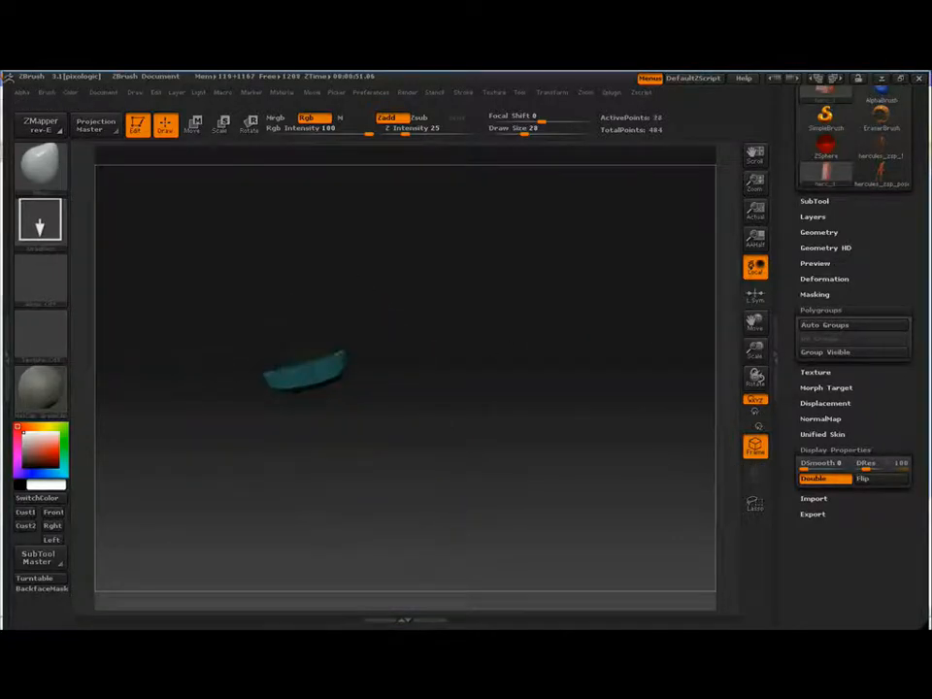
pyautogui.moveTo(437, 388); pyautogui.dragTo(495, 378)
pyautogui.click(825, 352)
pyautogui.keyDown('ctrl'); pyautogui.keyDown('shift'); pyautogui.click(567, 372); pyautogui.keyUp('shift'); pyautogui.keyUp('ctrl')
# Step: Unhide the full mesh after trying an edge loop on the isolated face and delete the lower subdivision levels
pyautogui.moveTo(567, 372); pyautogui.dragTo(441, 474)
pyautogui.keyDown('ctrl'); pyautogui.keyDown('shift'); pyautogui.click(350, 372); pyautogui.keyUp('shift'); pyautogui.keyUp('ctrl')
pyautogui.click(819, 232)
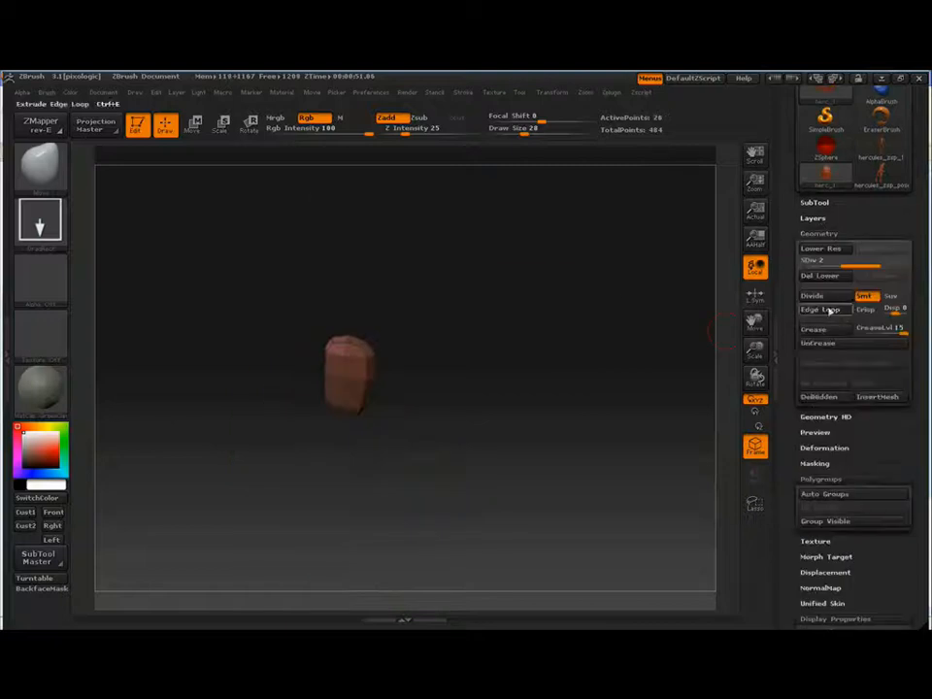
pyautogui.click(830, 310)
pyautogui.click(821, 250)
pyautogui.click(878, 249)
pyautogui.keyDown('ctrl'); pyautogui.keyDown('shift'); pyautogui.click(643, 341); pyautogui.keyUp('shift'); pyautogui.keyUp('ctrl')
pyautogui.click(831, 277)
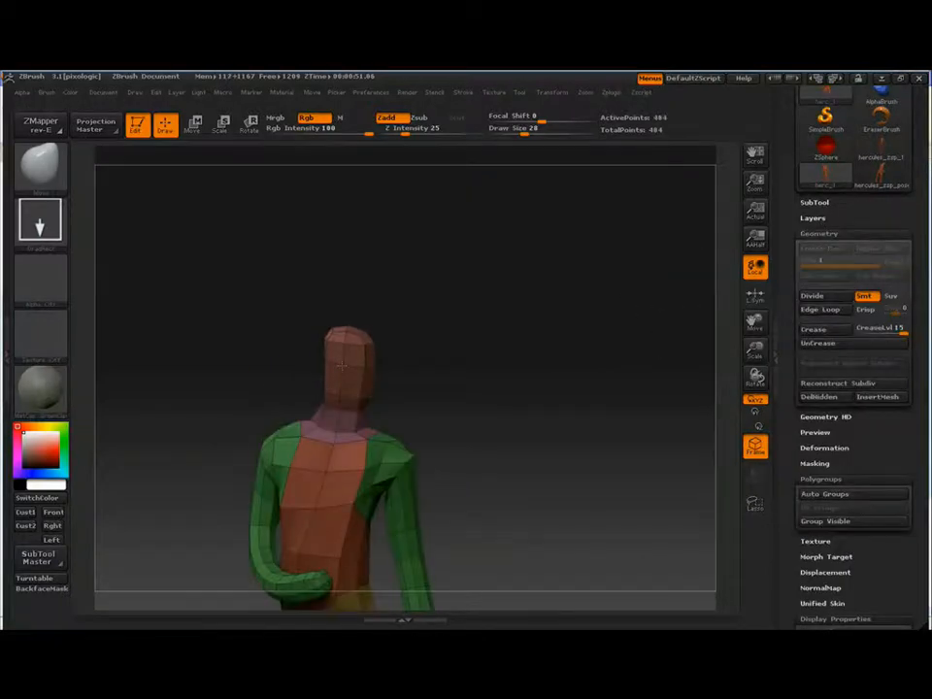
# Step: Isolate the face polygroup, add an edge loop around it and unhide the full figure
pyautogui.keyDown('ctrl'); pyautogui.keyDown('shift'); pyautogui.click(341, 365); pyautogui.keyUp('shift'); pyautogui.keyUp('ctrl')
pyautogui.click(824, 311)
pyautogui.keyDown('ctrl'); pyautogui.keyDown('shift'); pyautogui.click(578, 373); pyautogui.keyUp('shift'); pyautogui.keyUp('ctrl')
pyautogui.keyDown('ctrl'); pyautogui.keyDown('shift'); pyautogui.click(347, 367); pyautogui.keyUp('shift'); pyautogui.keyUp('ctrl')
pyautogui.click(832, 313)
pyautogui.keyDown('ctrl'); pyautogui.keyDown('shift'); pyautogui.click(579, 376); pyautogui.keyUp('shift'); pyautogui.keyUp('ctrl')
# Step: Shape the skull, jawline and neck in side and back views with the Move brush at draw size 65
pyautogui.moveTo(578, 376); pyautogui.dragTo(505, 342)
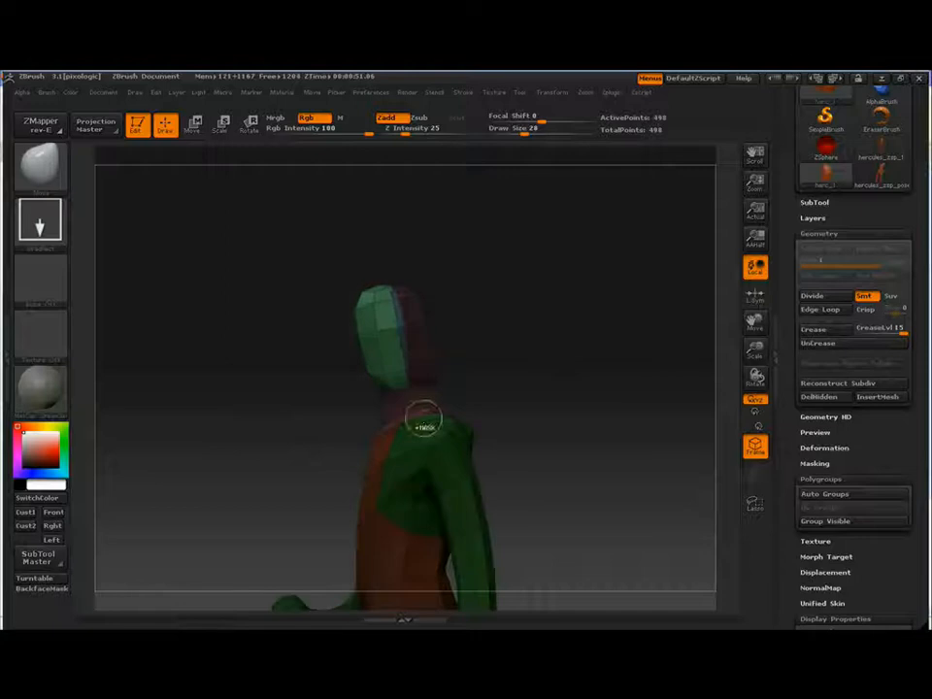
pyautogui.moveTo(424, 421); pyautogui.dragTo(342, 308)
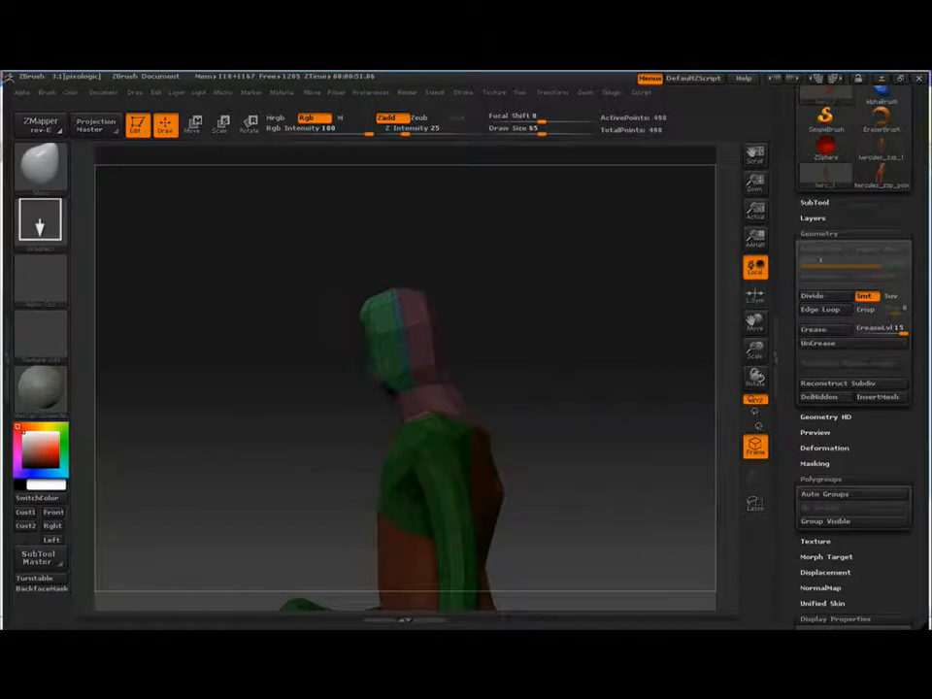
pyautogui.moveTo(380, 384); pyautogui.dragTo(499, 407)
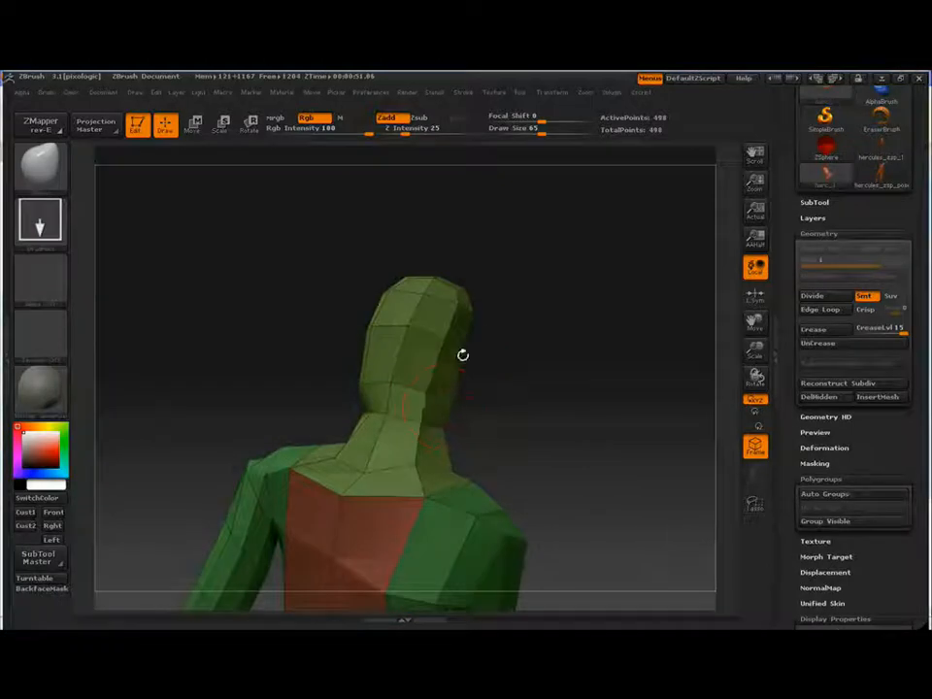
pyautogui.moveTo(376, 305); pyautogui.dragTo(470, 352)
pyautogui.moveTo(299, 315); pyautogui.dragTo(391, 434)
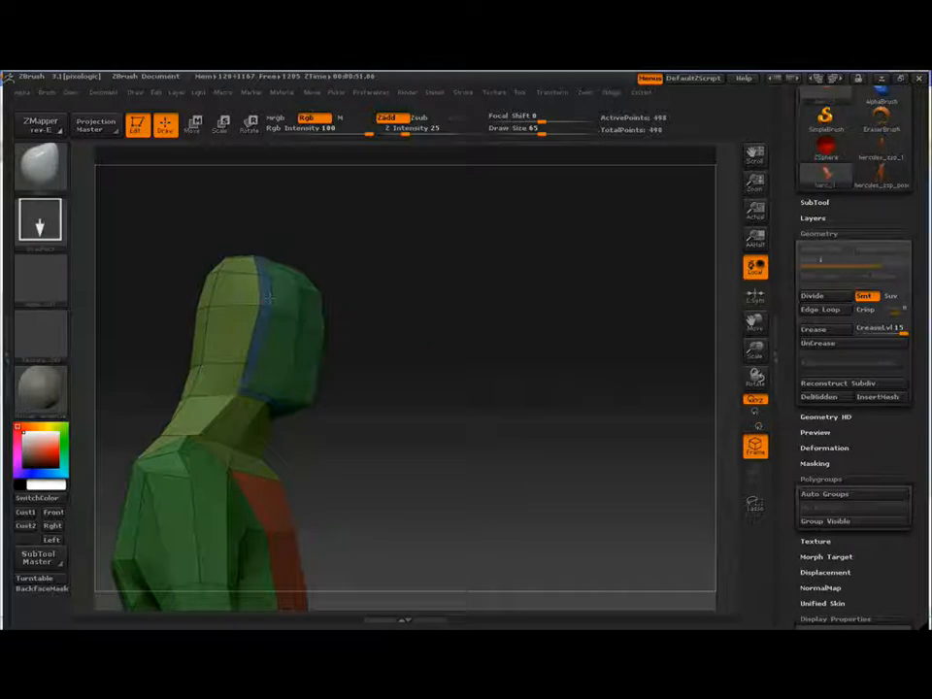
pyautogui.moveTo(382, 395); pyautogui.dragTo(283, 424)
pyautogui.moveTo(211, 351); pyautogui.dragTo(368, 393)
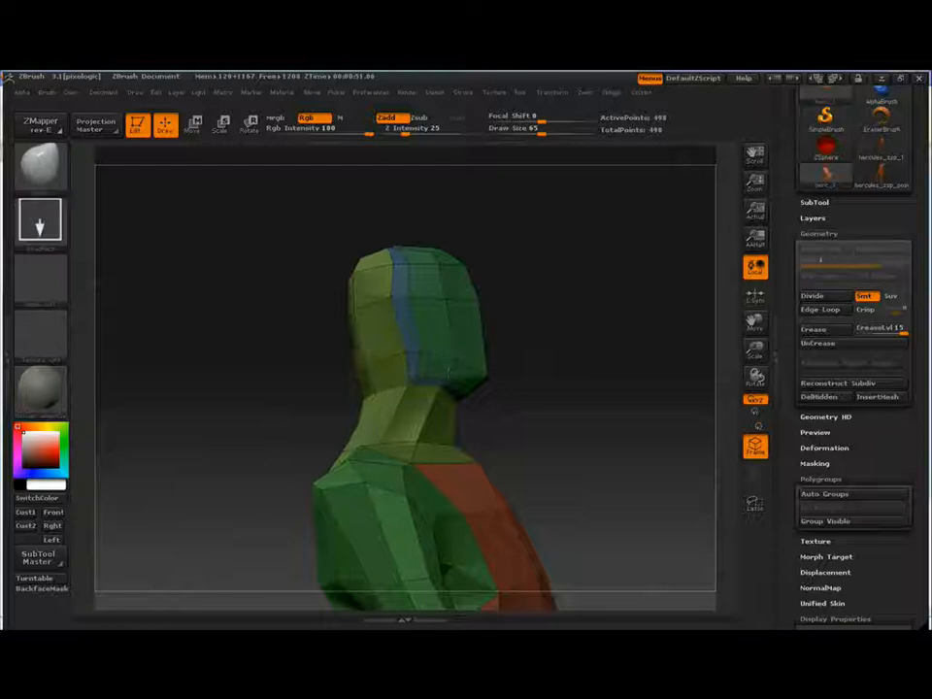
# Step: Refine the width of the head, face and chin in front view with the Move brush
pyautogui.moveTo(448, 370); pyautogui.dragTo(608, 355)
pyautogui.keyDown('alt'); pyautogui.moveTo(608, 355); pyautogui.dragTo(337, 313); pyautogui.keyUp('alt')
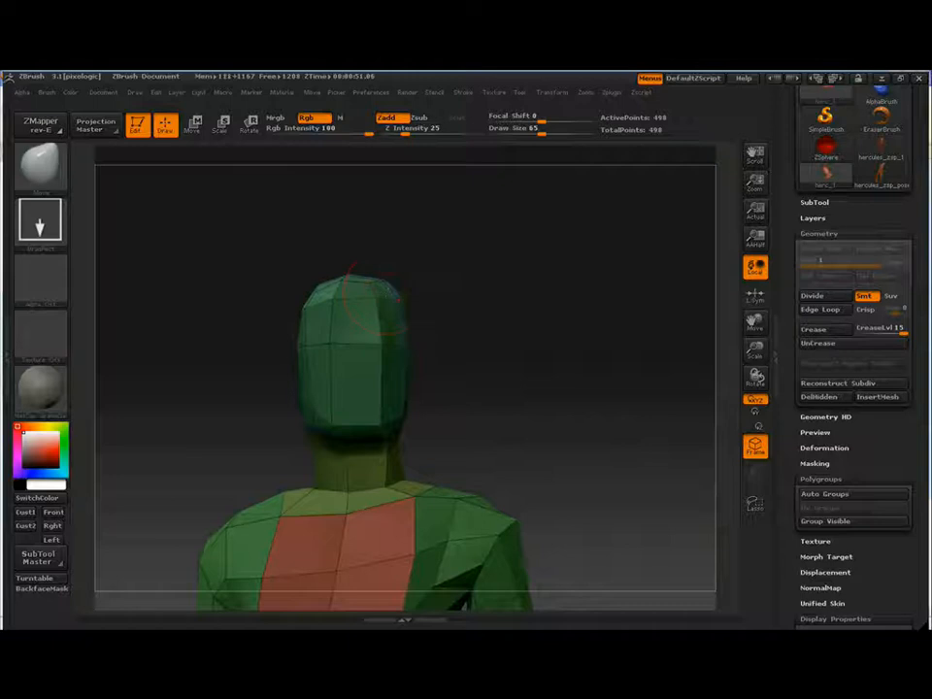
pyautogui.moveTo(505, 308); pyautogui.dragTo(652, 339)
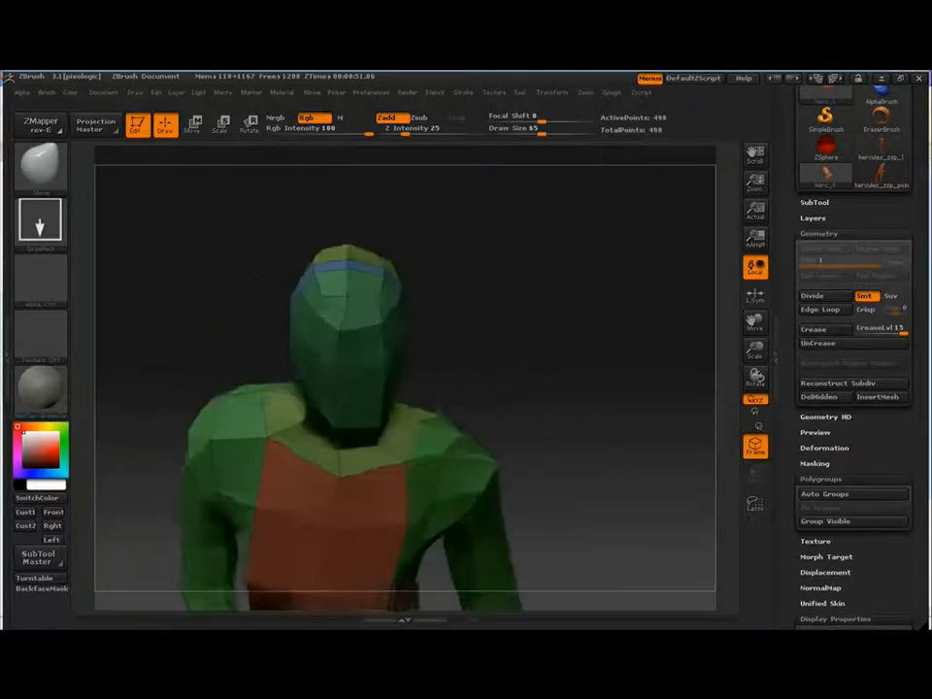
pyautogui.moveTo(288, 306); pyautogui.dragTo(349, 421)
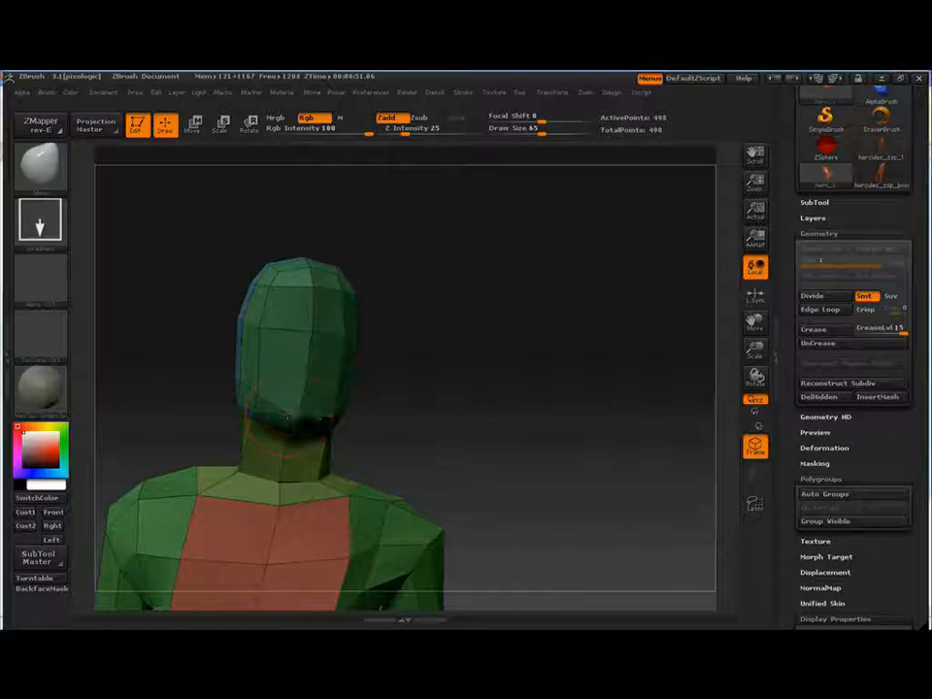
# Step: Shape the back of the skull and the jaw in side view with the Move brush
pyautogui.moveTo(281, 432); pyautogui.dragTo(427, 409)
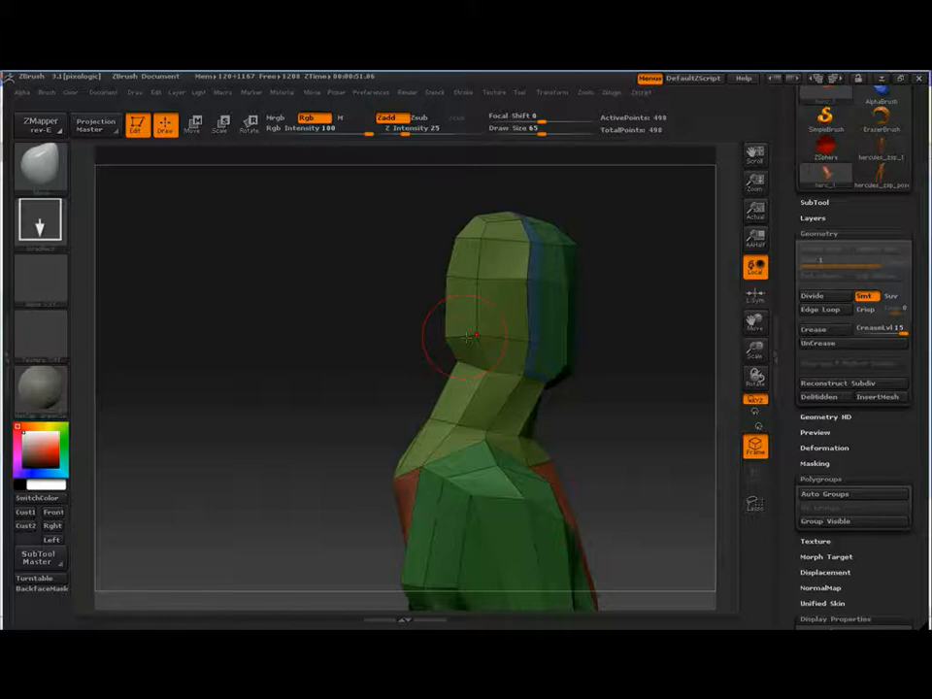
pyautogui.moveTo(471, 335); pyautogui.dragTo(475, 378)
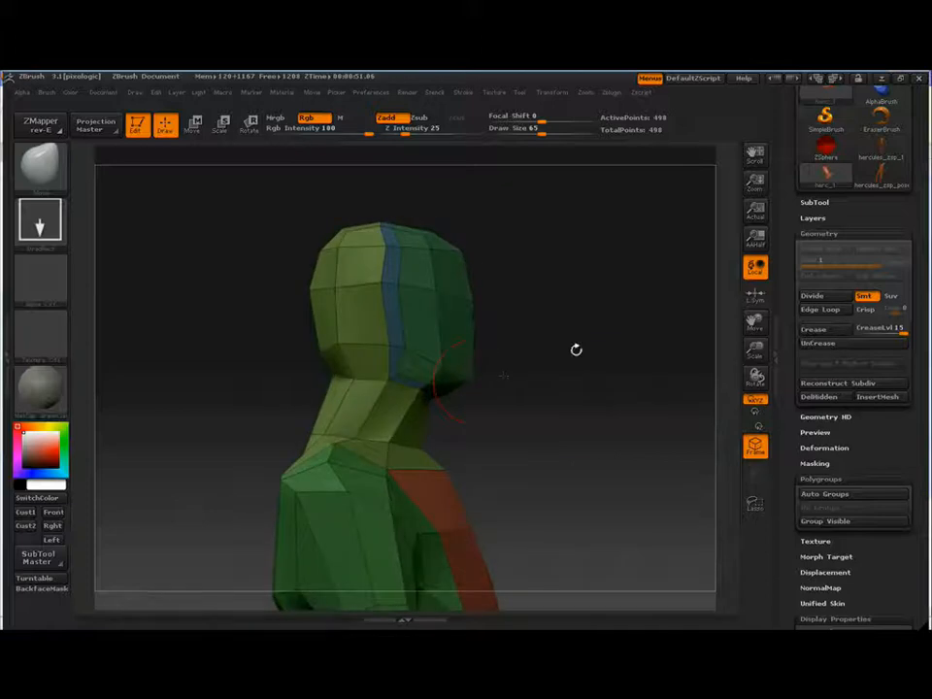
pyautogui.moveTo(575, 349); pyautogui.dragTo(621, 335)
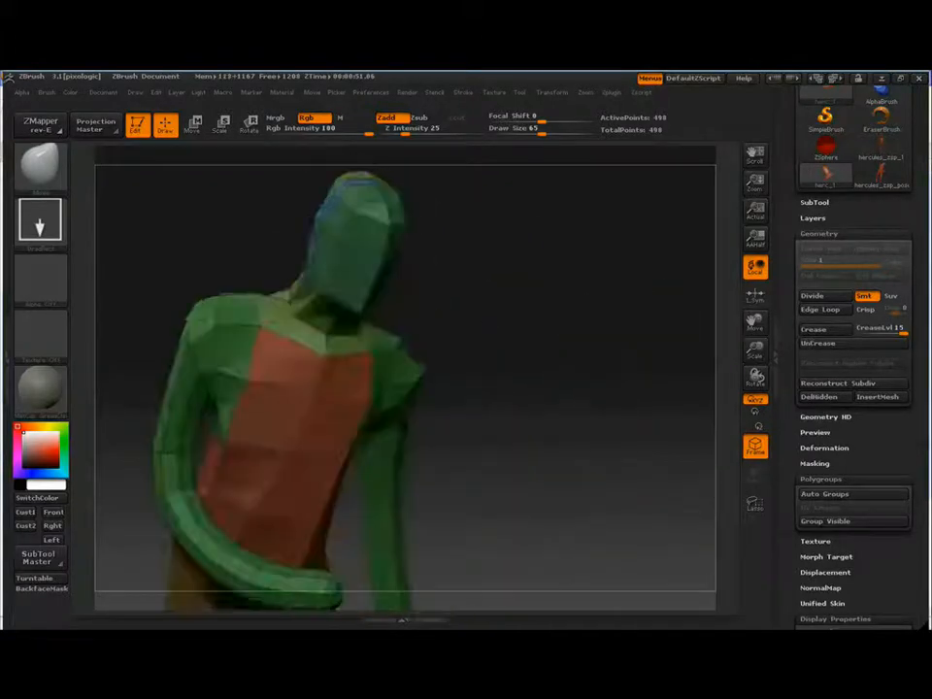
# Step: Reshape the shoulder, elbow and forearm of the hanging arm with the Move brush
pyautogui.moveTo(341, 323); pyautogui.dragTo(548, 348)
pyautogui.moveTo(390, 340); pyautogui.dragTo(585, 426)
pyautogui.keyDown('alt'); pyautogui.moveTo(600, 357); pyautogui.dragTo(573, 293); pyautogui.keyUp('alt')
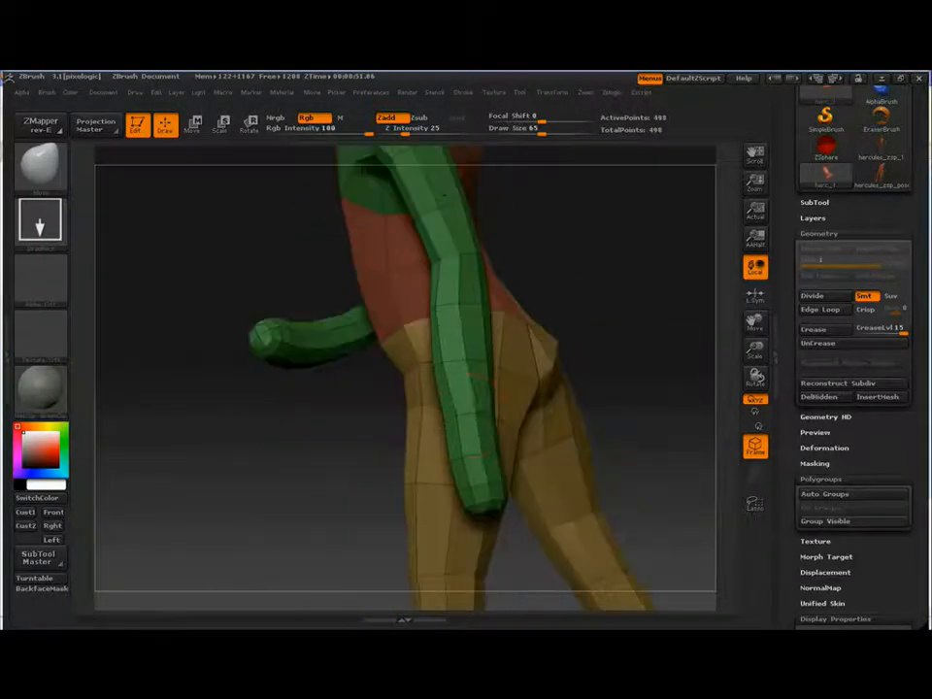
pyautogui.moveTo(341, 370); pyautogui.dragTo(339, 218)
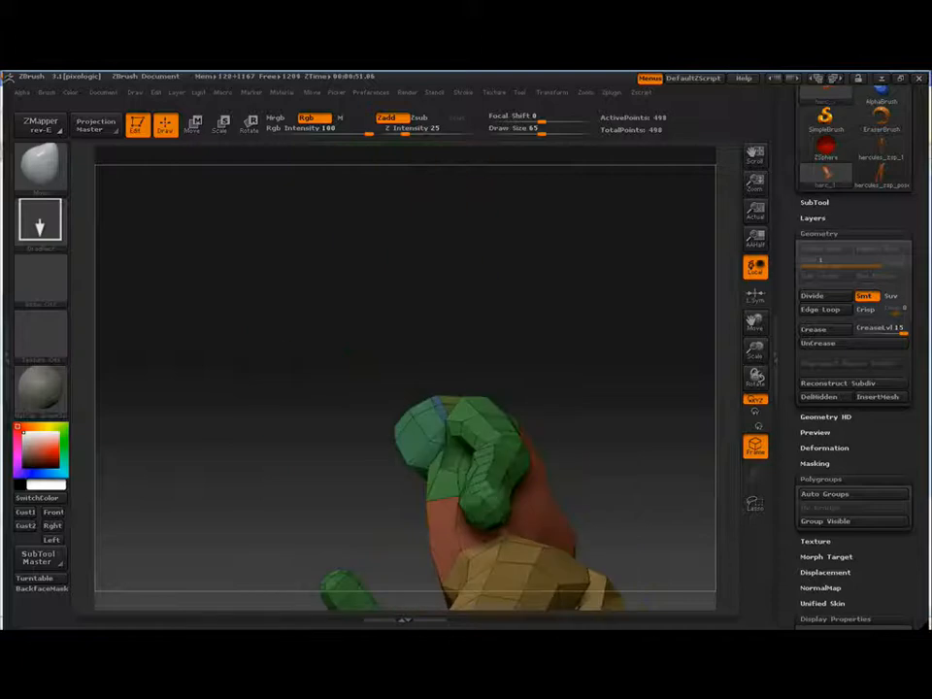
pyautogui.moveTo(331, 306); pyautogui.dragTo(532, 458)
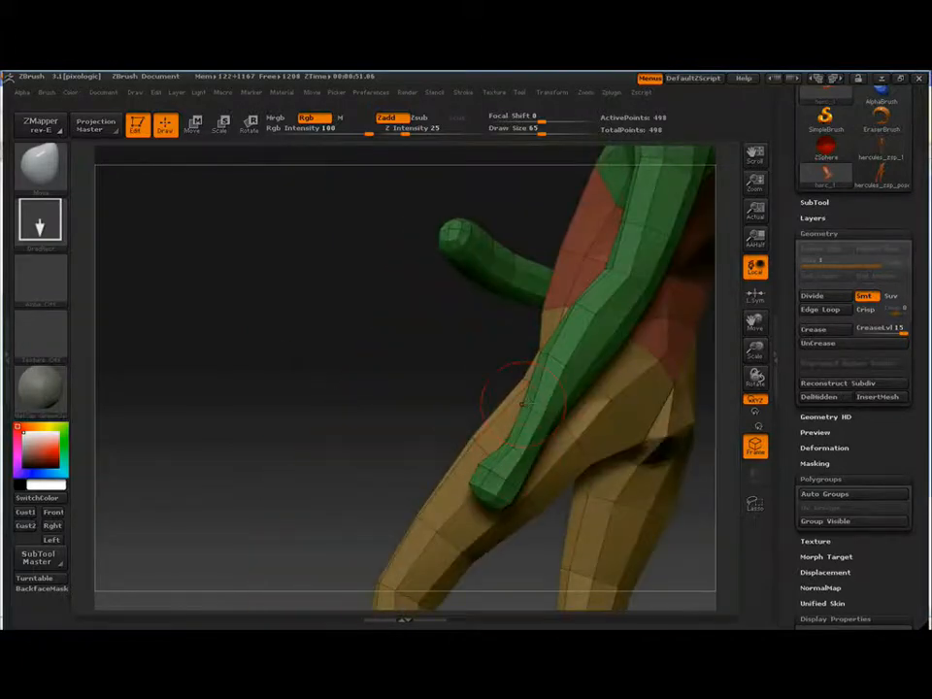
pyautogui.moveTo(521, 403); pyautogui.dragTo(679, 418)
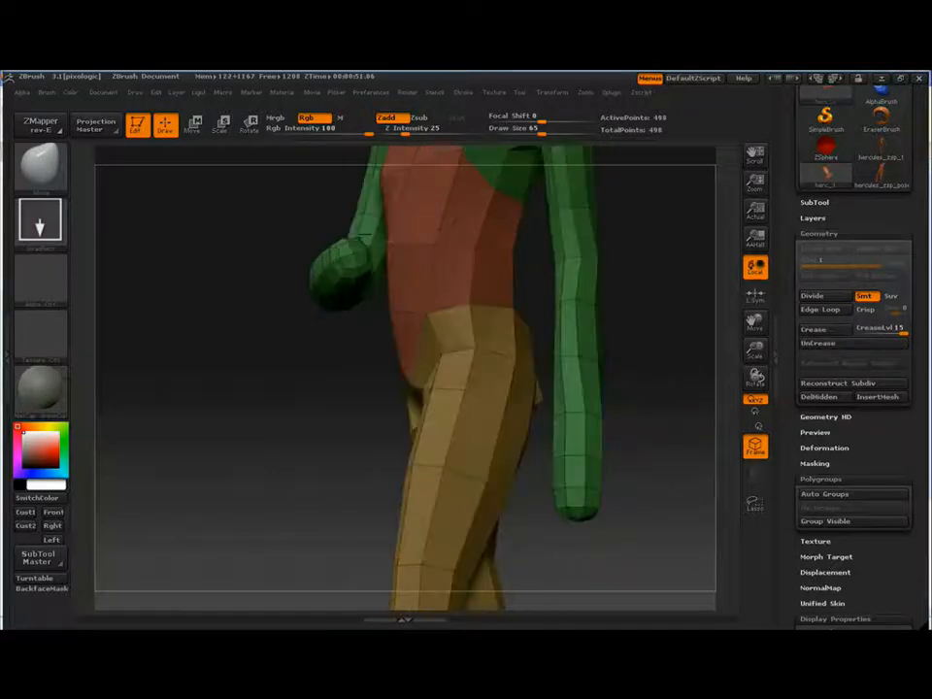
# Step: Define the wrist and block out the hand at the end of the hanging arm with the Move brush
pyautogui.moveTo(670, 477)
pyautogui.mouseDown()
pyautogui.moveTo(684, 474)
pyautogui.moveTo(674, 471)
pyautogui.mouseUp()
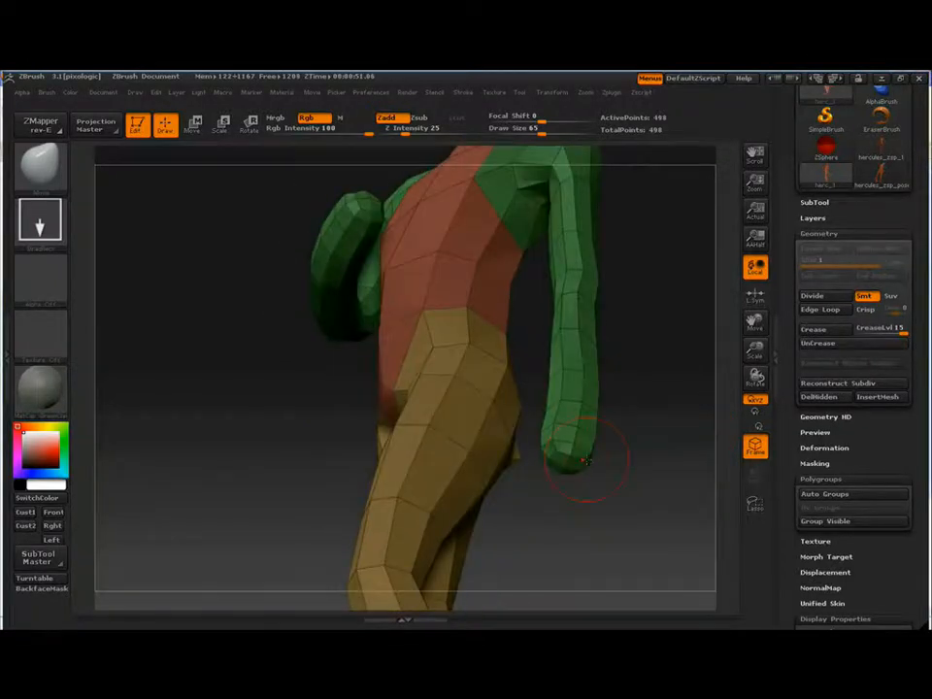
pyautogui.moveTo(588, 462); pyautogui.dragTo(589, 450)
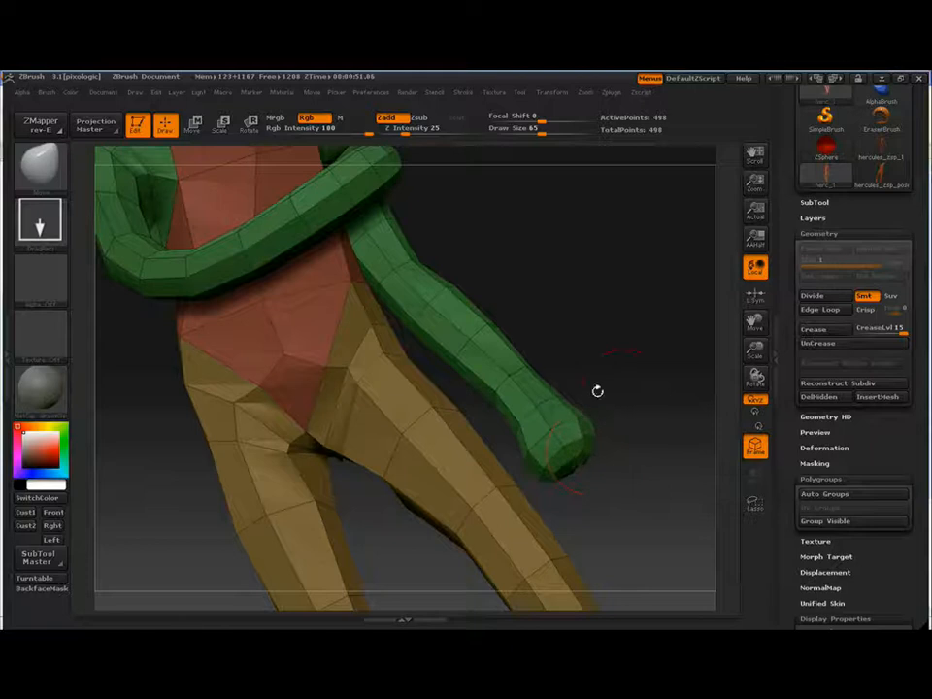
pyautogui.moveTo(597, 390); pyautogui.dragTo(543, 397)
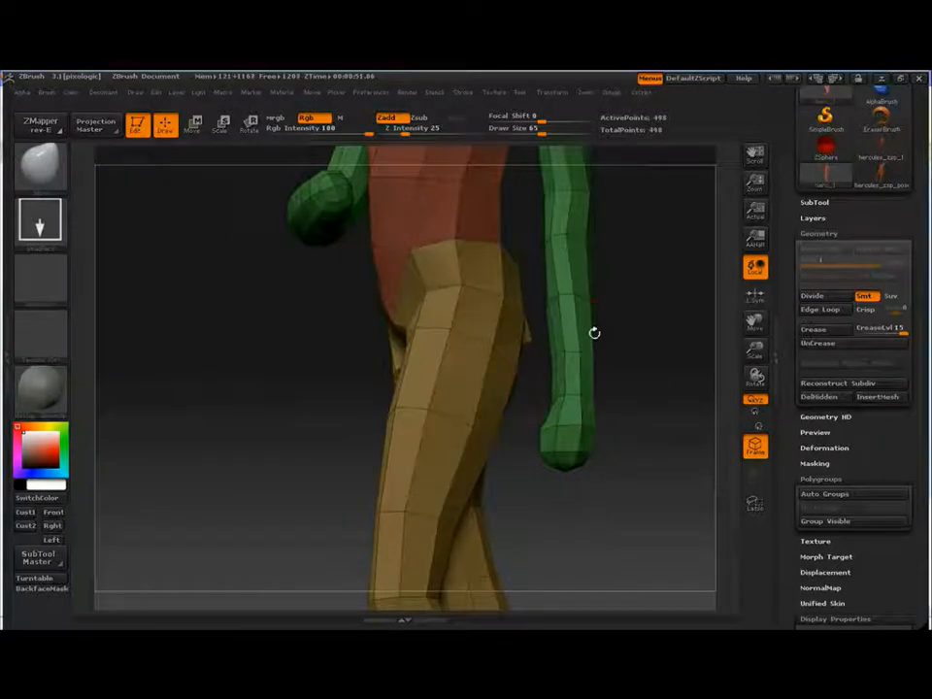
pyautogui.moveTo(603, 402); pyautogui.dragTo(413, 404)
pyautogui.press('f')
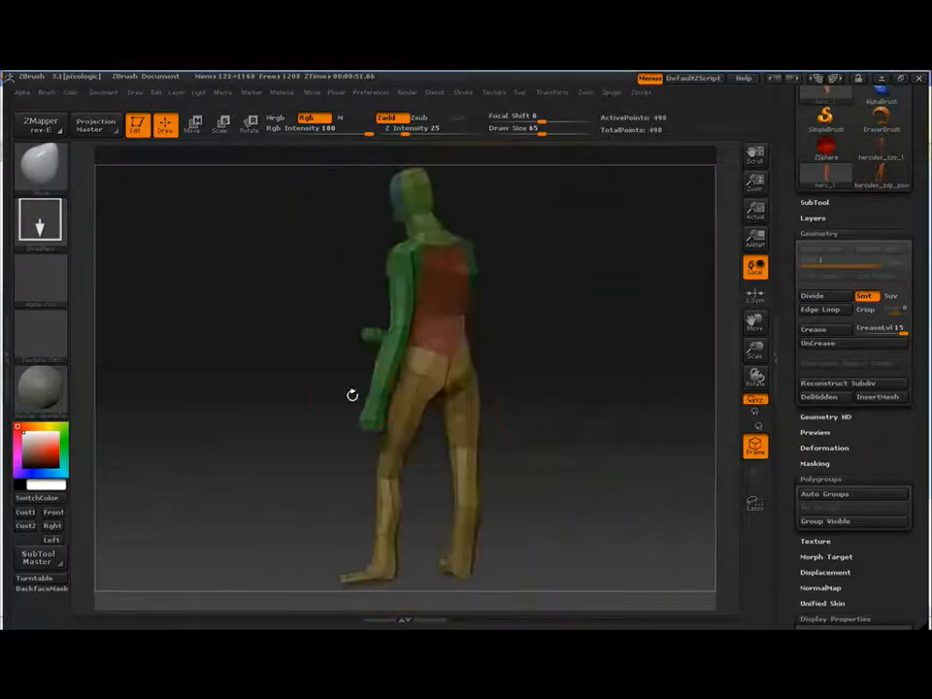
pyautogui.moveTo(351, 395); pyautogui.dragTo(180, 393)
pyautogui.keyDown('alt'); pyautogui.moveTo(567, 356); pyautogui.dragTo(604, 441); pyautogui.keyUp('alt')
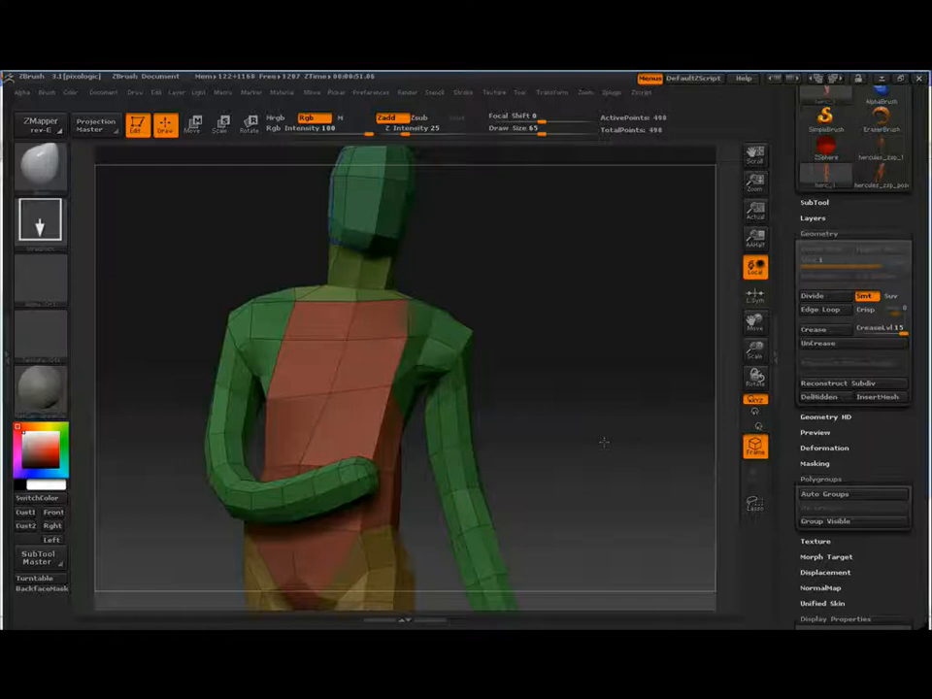
pyautogui.moveTo(541, 411); pyautogui.dragTo(463, 412)
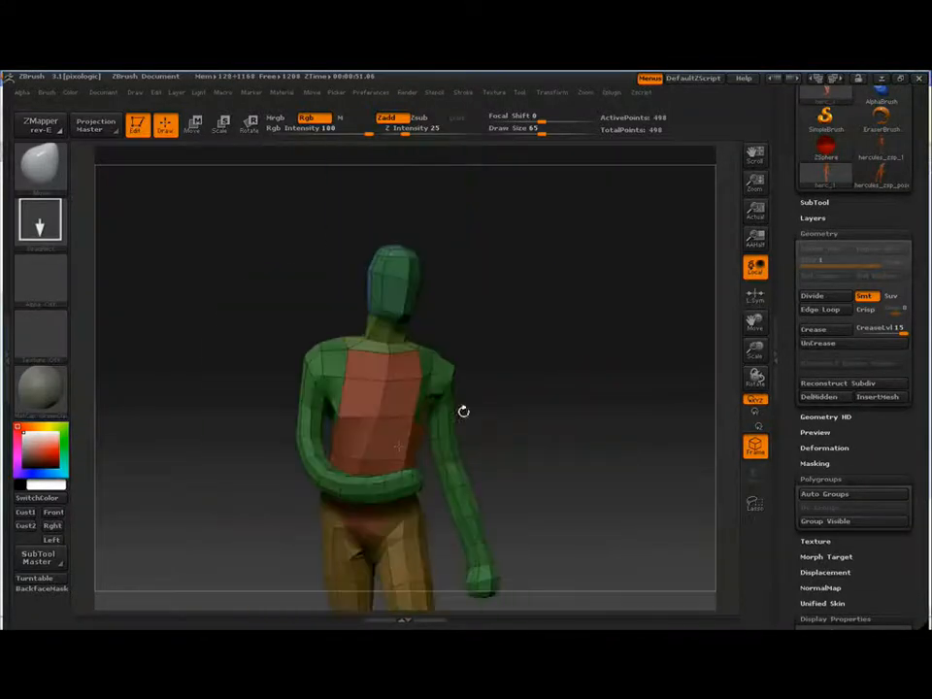
# Step: Refine the armpit and shoulder of the hanging arm and the bent arm's elbow with a smaller Move brush
pyautogui.press('s')
pyautogui.click(415, 390)
pyautogui.moveTo(548, 407); pyautogui.dragTo(505, 393)
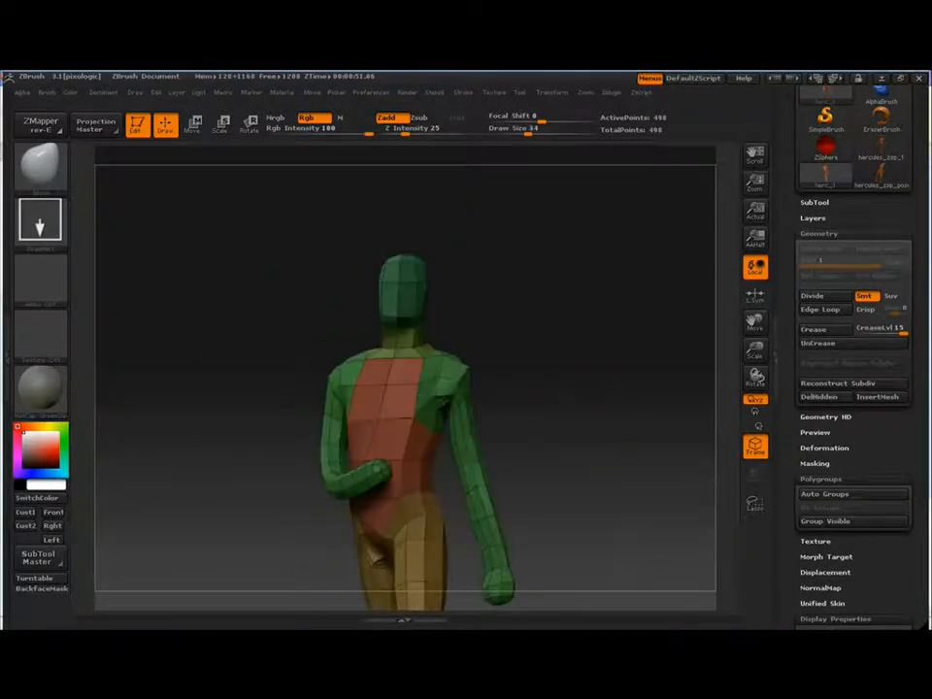
pyautogui.moveTo(444, 400); pyautogui.dragTo(478, 397)
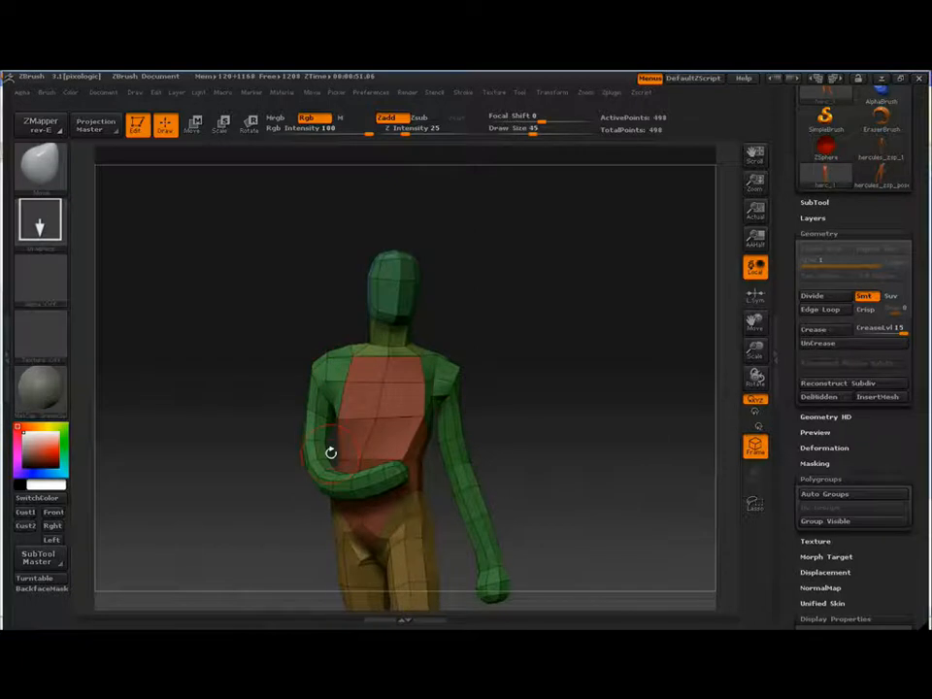
pyautogui.moveTo(331, 453); pyautogui.dragTo(355, 458)
# Step: Inspect the isolated arms polygroup from several sides, restore the whole figure fitted in view and turn off the polyframe display
pyautogui.moveTo(510, 354); pyautogui.dragTo(567, 369)
pyautogui.keyDown('ctrl'); pyautogui.keyDown('shift'); pyautogui.click(304, 410); pyautogui.keyUp('shift'); pyautogui.keyUp('ctrl')
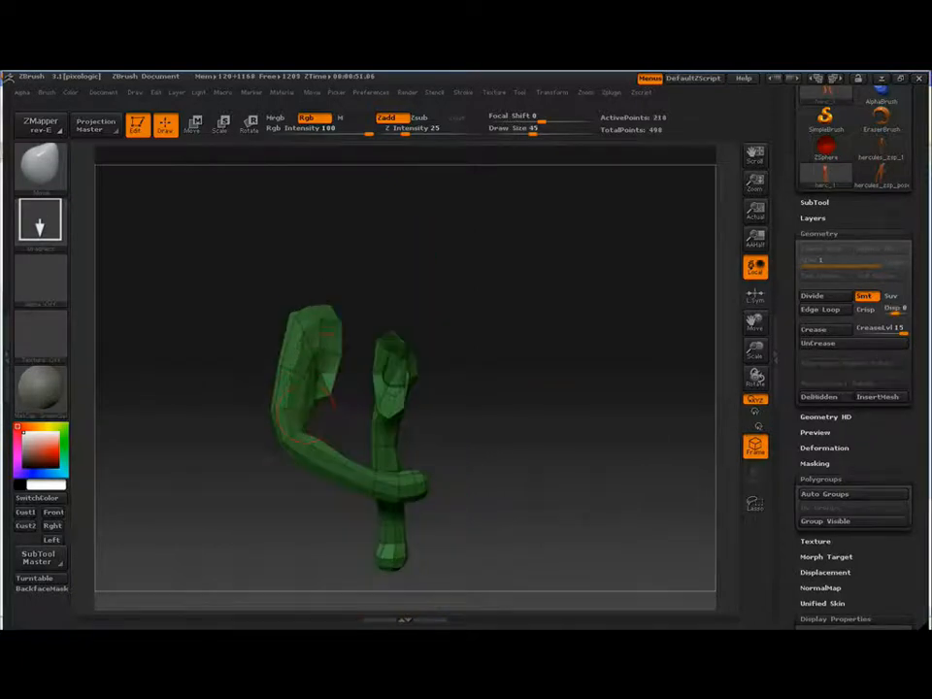
pyautogui.moveTo(257, 427); pyautogui.dragTo(456, 393)
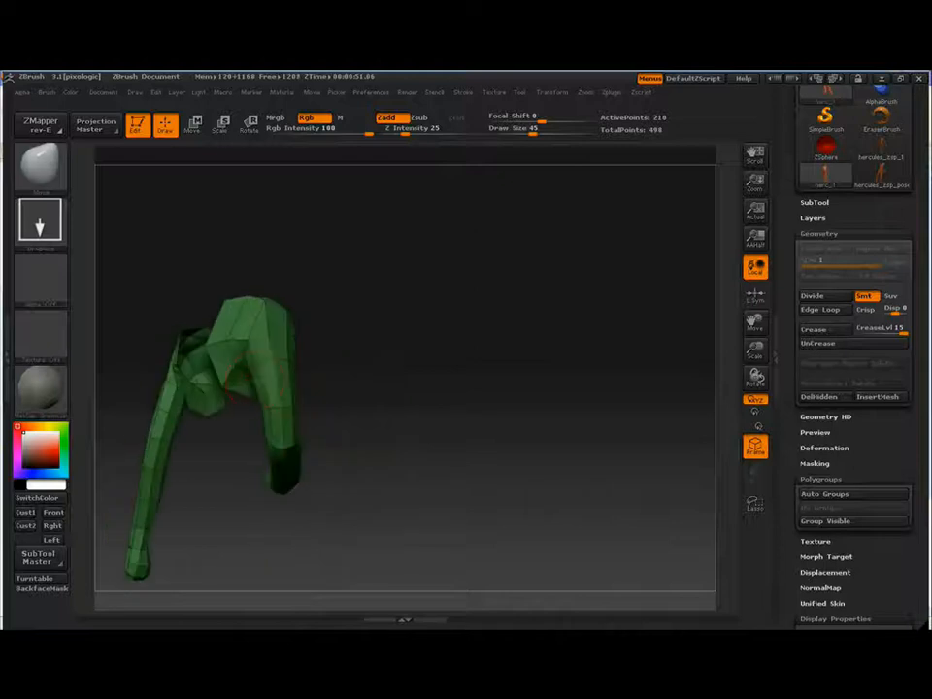
pyautogui.moveTo(255, 378); pyautogui.dragTo(597, 420)
pyautogui.keyDown('ctrl'); pyautogui.keyDown('shift'); pyautogui.click(455, 448); pyautogui.keyUp('shift'); pyautogui.keyUp('ctrl')
pyautogui.press('f')
pyautogui.hotkey('shift', 'f')
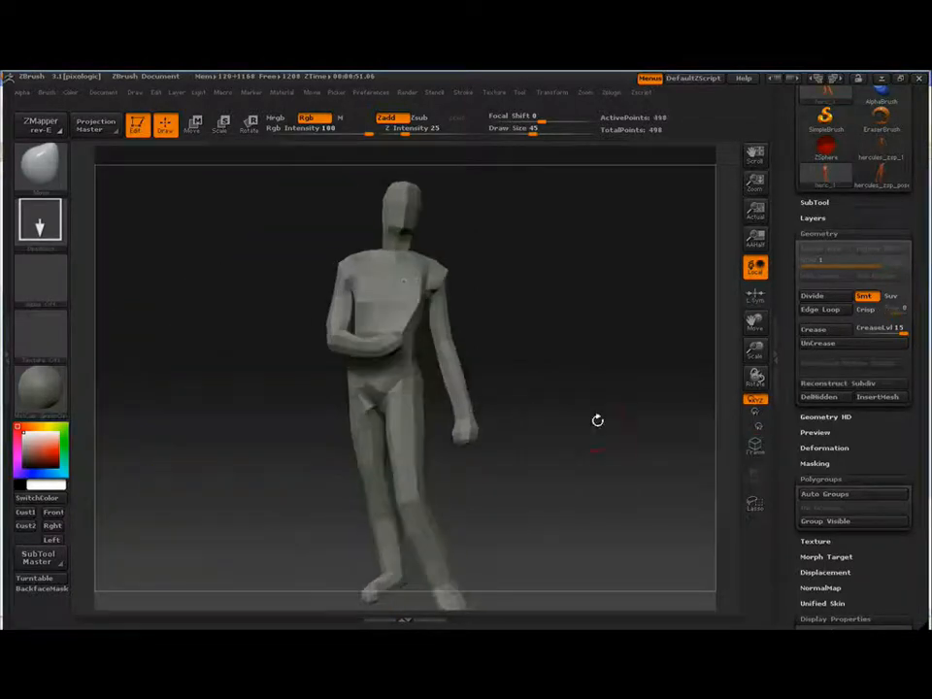
# Step: Divide the mesh up to subdivision level 5 and switch to the Clay brush
pyautogui.click(811, 296)
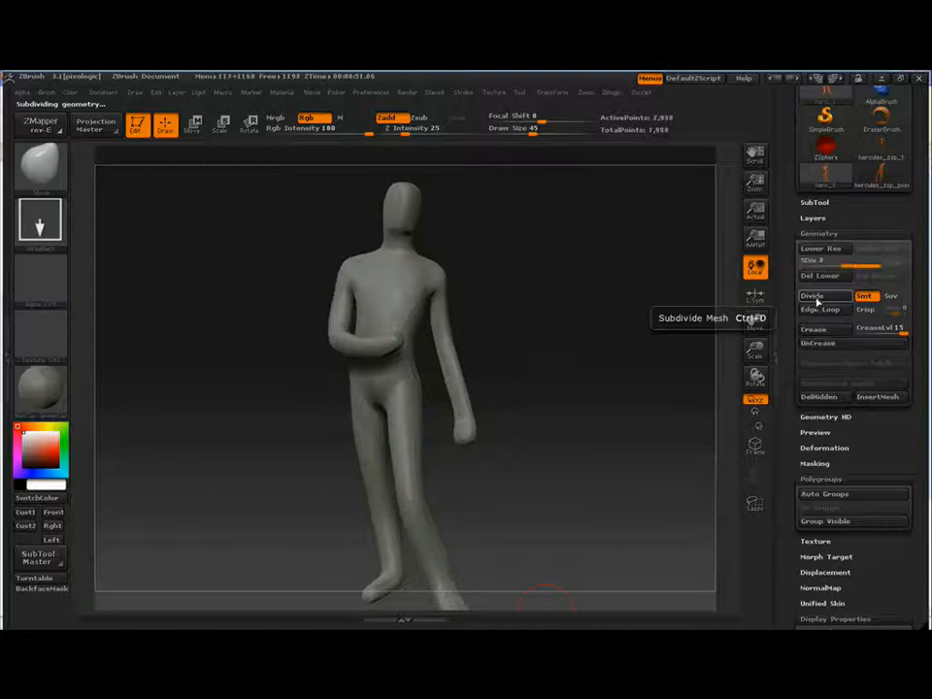
pyautogui.moveTo(576, 322)
pyautogui.mouseDown()
pyautogui.moveTo(522, 353)
pyautogui.moveTo(432, 335)
pyautogui.mouseUp()
pyautogui.click(42, 165)
pyautogui.click(168, 189)
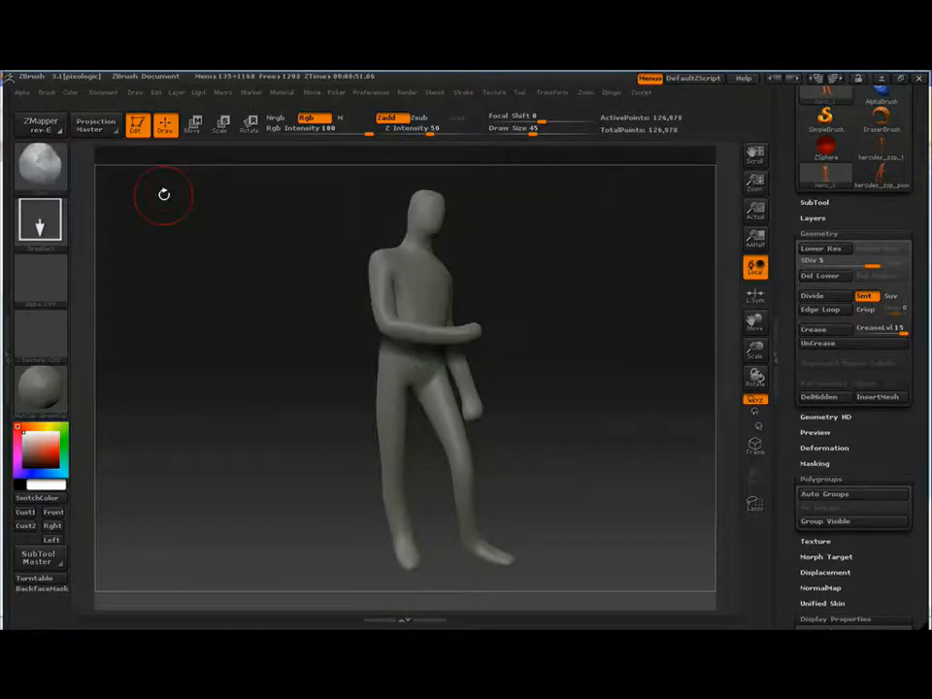
# Step: Hide the arms, reduce the draw size to 20 and turn on Colorize for the figure
pyautogui.moveTo(608, 321)
pyautogui.mouseDown()
pyautogui.moveTo(556, 335)
pyautogui.moveTo(586, 354)
pyautogui.moveTo(626, 349)
pyautogui.moveTo(621, 389)
pyautogui.mouseUp()
pyautogui.keyDown('ctrl'); pyautogui.keyDown('shift'); pyautogui.click(501, 371); pyautogui.keyUp('shift'); pyautogui.keyUp('ctrl')
pyautogui.press('[')
pyautogui.press('[')
pyautogui.moveTo(823, 544); pyautogui.dragTo(823, 466)
pyautogui.click(815, 462)
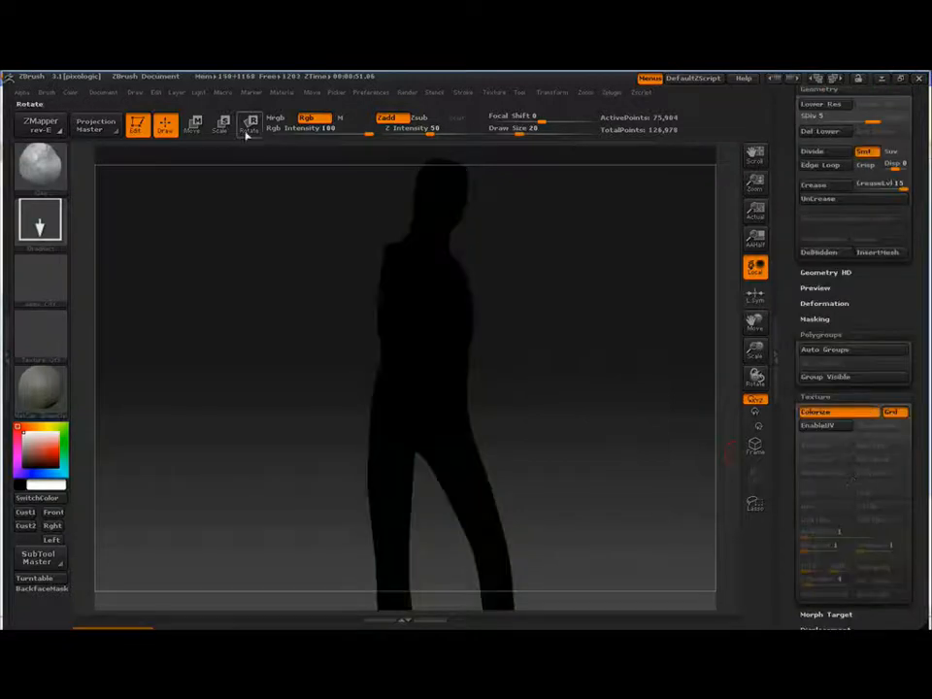
# Step: Fill the visible body and the arms with white, and hide the arms again
pyautogui.click(71, 93)
pyautogui.click(97, 316)
pyautogui.keyDown('ctrl'); pyautogui.keyDown('shift'); pyautogui.click(588, 374); pyautogui.keyUp('shift'); pyautogui.keyUp('ctrl')
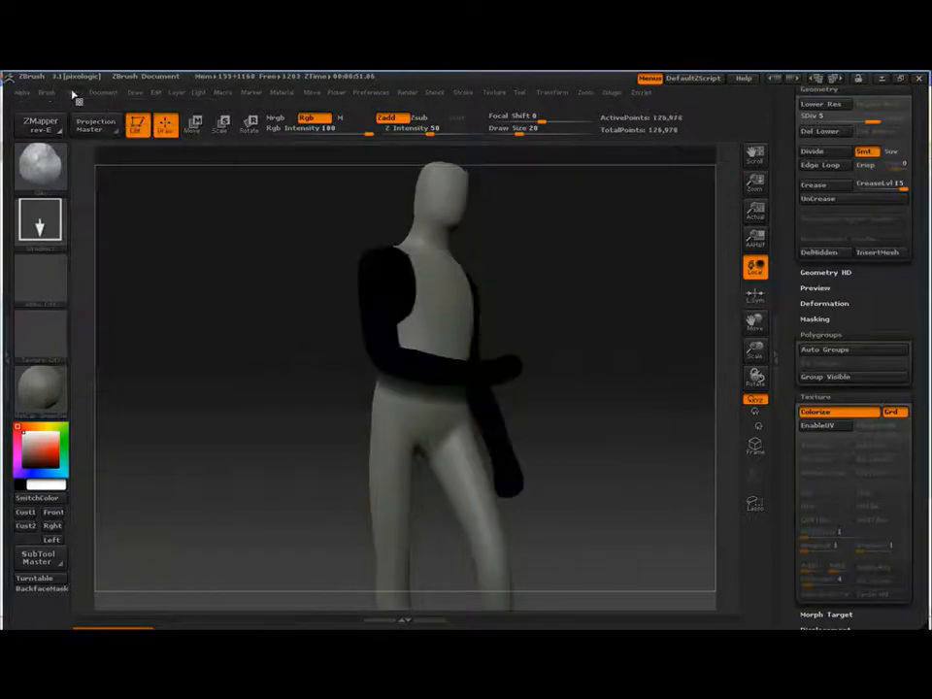
pyautogui.click(73, 94)
pyautogui.click(98, 315)
pyautogui.keyDown('ctrl'); pyautogui.keyDown('shift'); pyautogui.click(498, 361); pyautogui.keyUp('shift'); pyautogui.keyUp('ctrl')
pyautogui.keyDown('ctrl'); pyautogui.keyDown('shift'); pyautogui.moveTo(557, 272); pyautogui.dragTo(583, 322); pyautogui.keyUp('shift'); pyautogui.keyUp('ctrl')
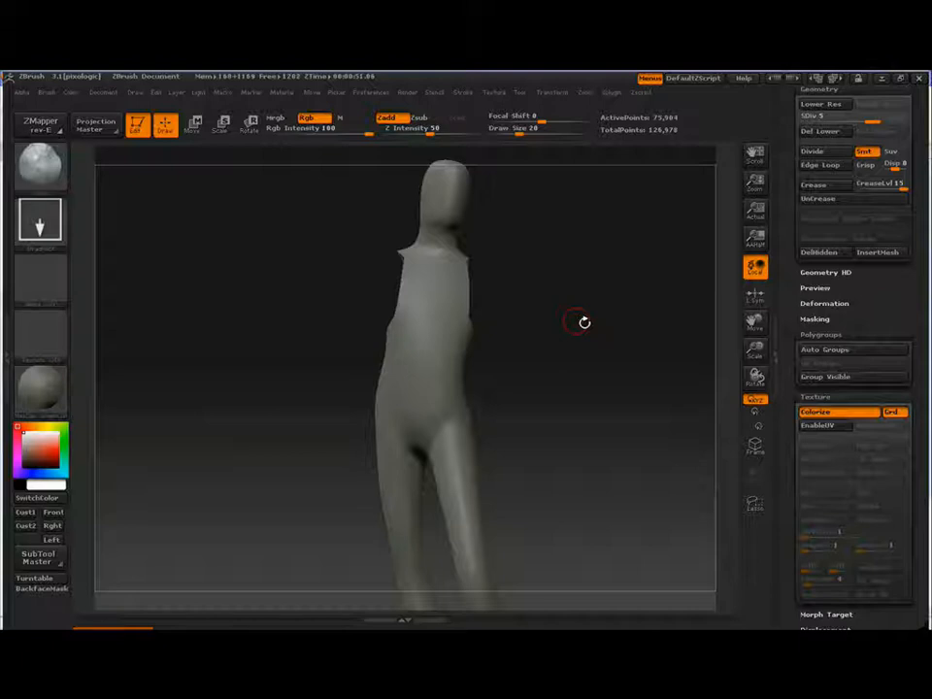
# Step: Turn off Zadd so the brush paints colour only, and try a stroke on the arm-free chest
pyautogui.click(388, 118)
pyautogui.moveTo(434, 291); pyautogui.dragTo(434, 332)
pyautogui.keyDown('ctrl'); pyautogui.keyDown('shift'); pyautogui.click(558, 320); pyautogui.keyUp('shift'); pyautogui.keyUp('ctrl')
pyautogui.moveTo(560, 317)
pyautogui.mouseDown()
pyautogui.moveTo(601, 293)
pyautogui.moveTo(601, 302)
pyautogui.mouseUp()
pyautogui.keyDown('ctrl'); pyautogui.keyDown('shift'); pyautogui.click(409, 281); pyautogui.keyUp('shift'); pyautogui.keyUp('ctrl')
# Step: Paint a black centre line down the front of the torso and a dot on each front hip point
pyautogui.keyDown('ctrl'); pyautogui.moveTo(441, 315); pyautogui.dragTo(423, 425); pyautogui.keyUp('ctrl')
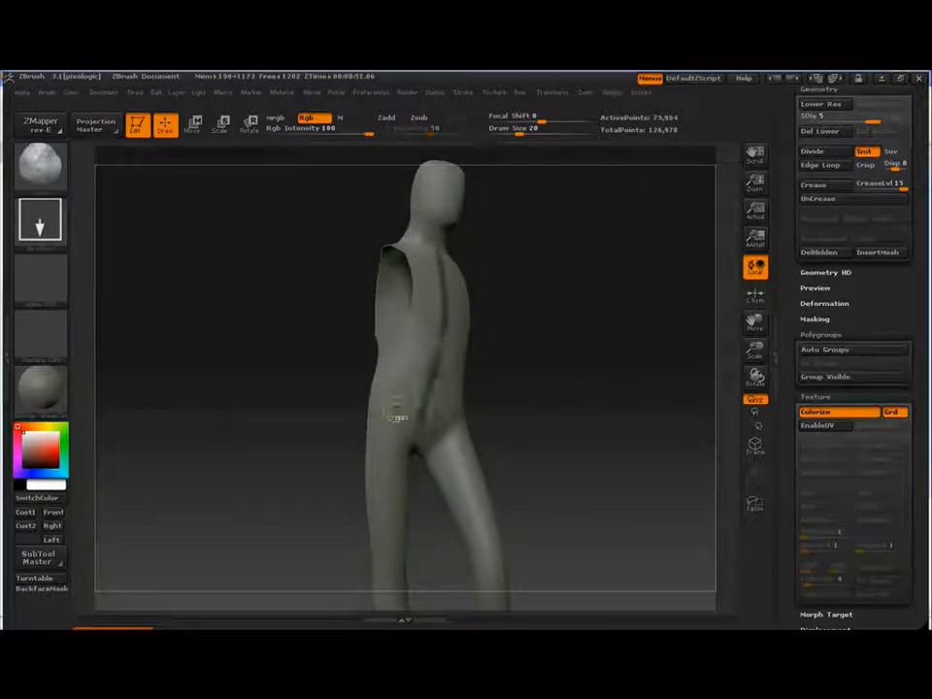
pyautogui.keyDown('ctrl'); pyautogui.moveTo(517, 359); pyautogui.dragTo(527, 351); pyautogui.keyUp('ctrl')
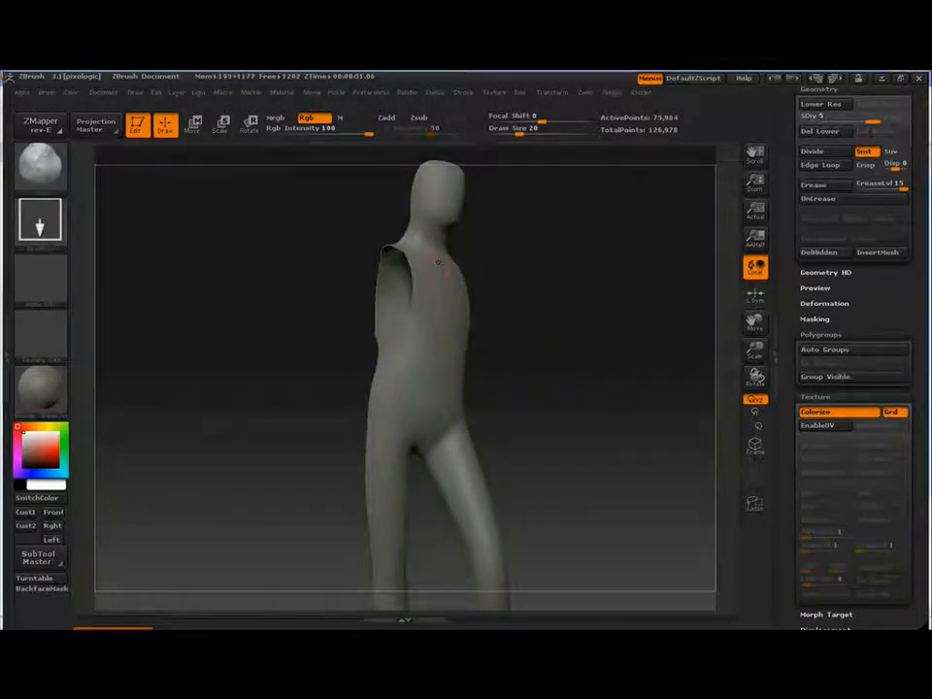
pyautogui.keyDown('ctrl'); pyautogui.moveTo(437, 282); pyautogui.dragTo(420, 400); pyautogui.keyUp('ctrl')
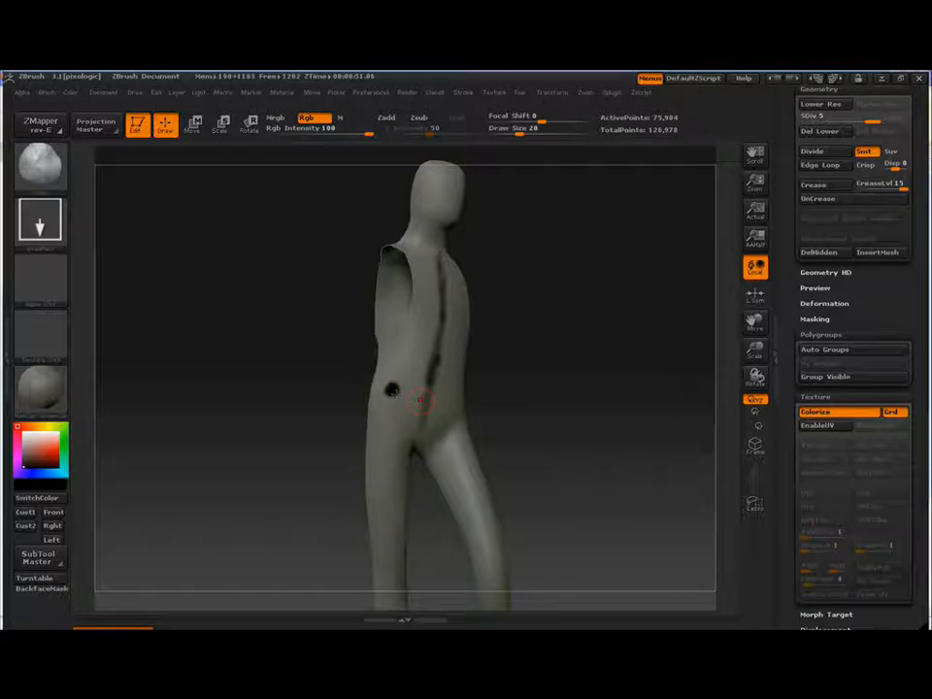
pyautogui.moveTo(557, 295); pyautogui.dragTo(533, 297)
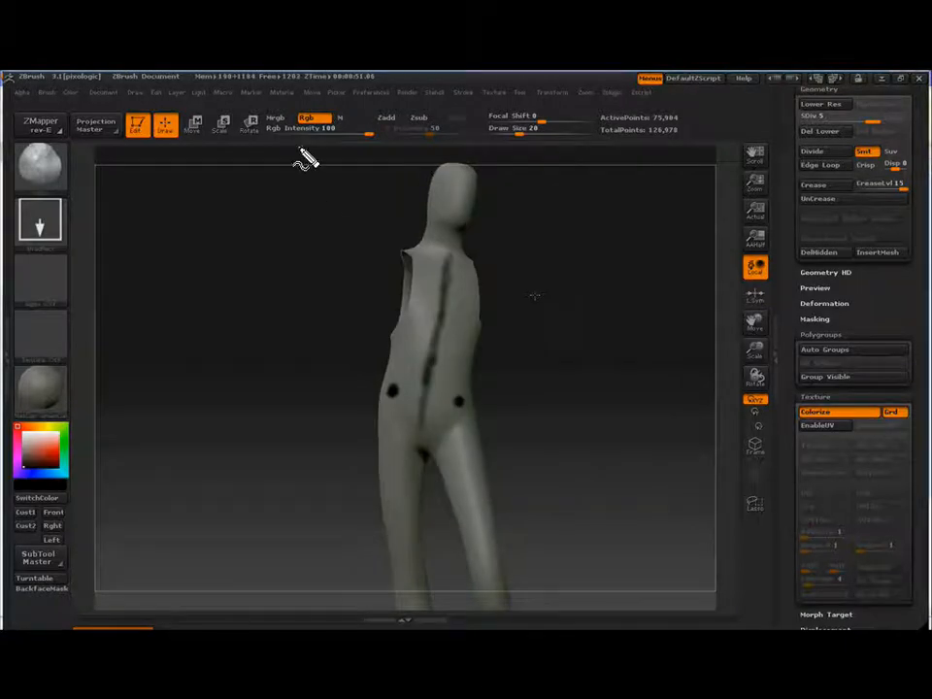
pyautogui.moveTo(319, 148)
pyautogui.mouseDown()
pyautogui.moveTo(321, 211)
pyautogui.moveTo(340, 158)
pyautogui.mouseUp()
pyautogui.moveTo(403, 94); pyautogui.dragTo(396, 104)
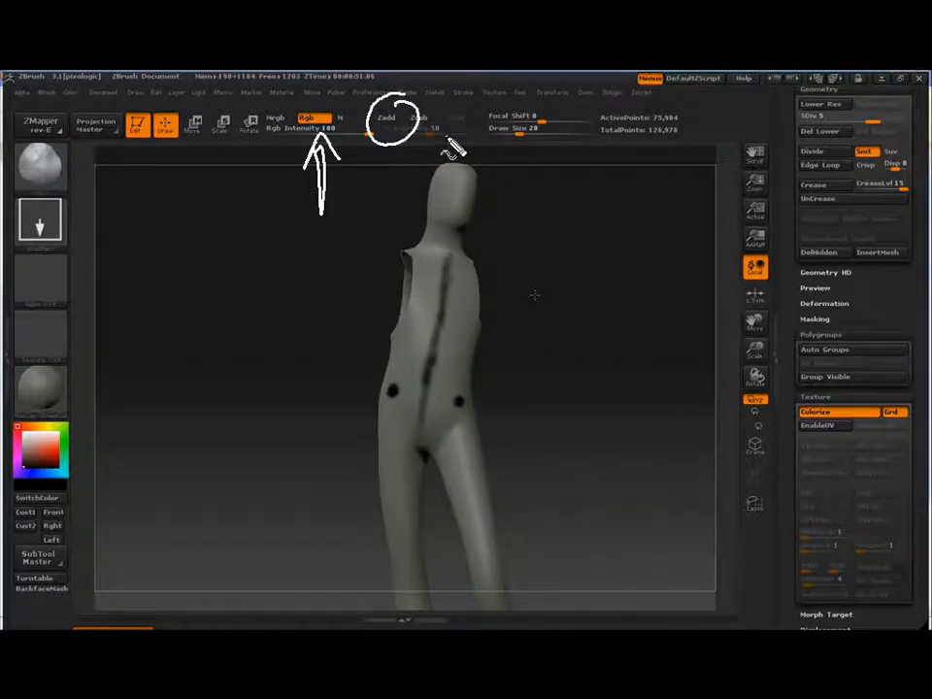
pyautogui.moveTo(482, 94)
pyautogui.mouseDown()
pyautogui.moveTo(419, 119)
pyautogui.moveTo(467, 127)
pyautogui.mouseUp()
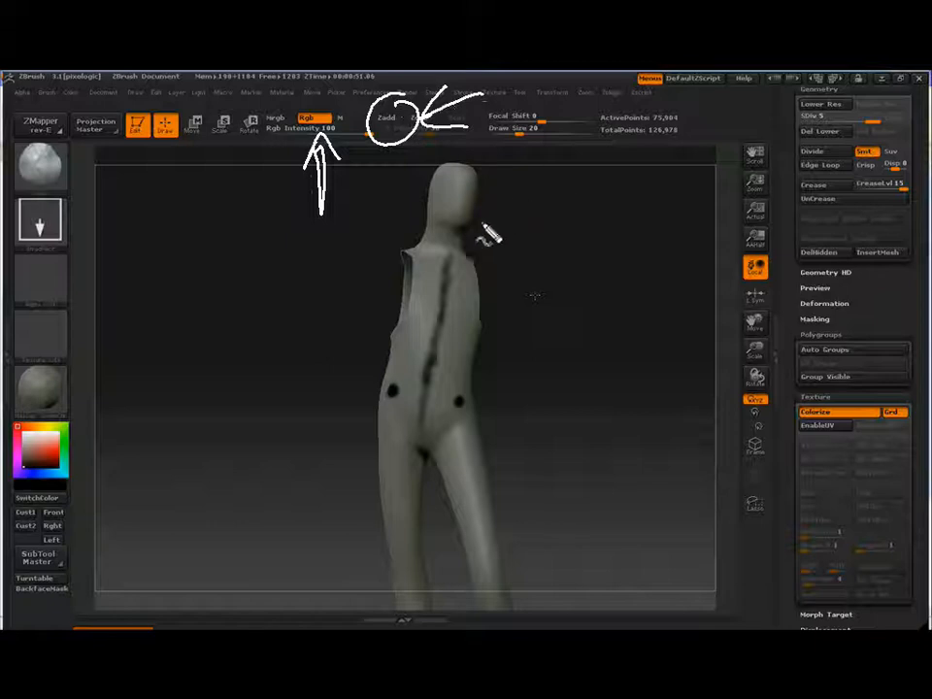
pyautogui.moveTo(95, 151)
pyautogui.mouseDown()
pyautogui.moveTo(79, 97)
pyautogui.moveTo(101, 109)
pyautogui.mouseUp()
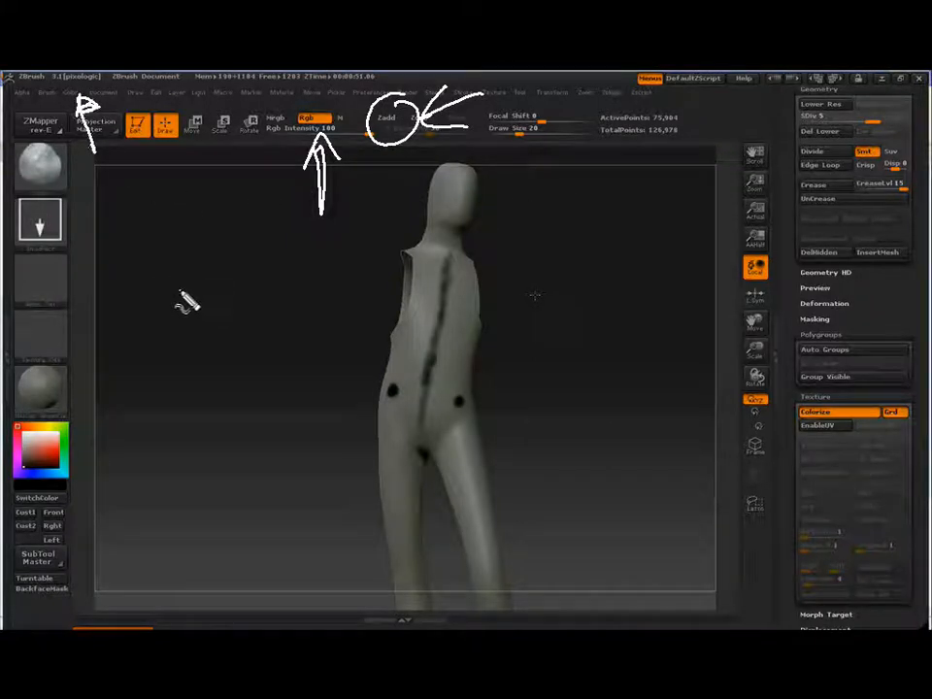
pyautogui.press('Escape')
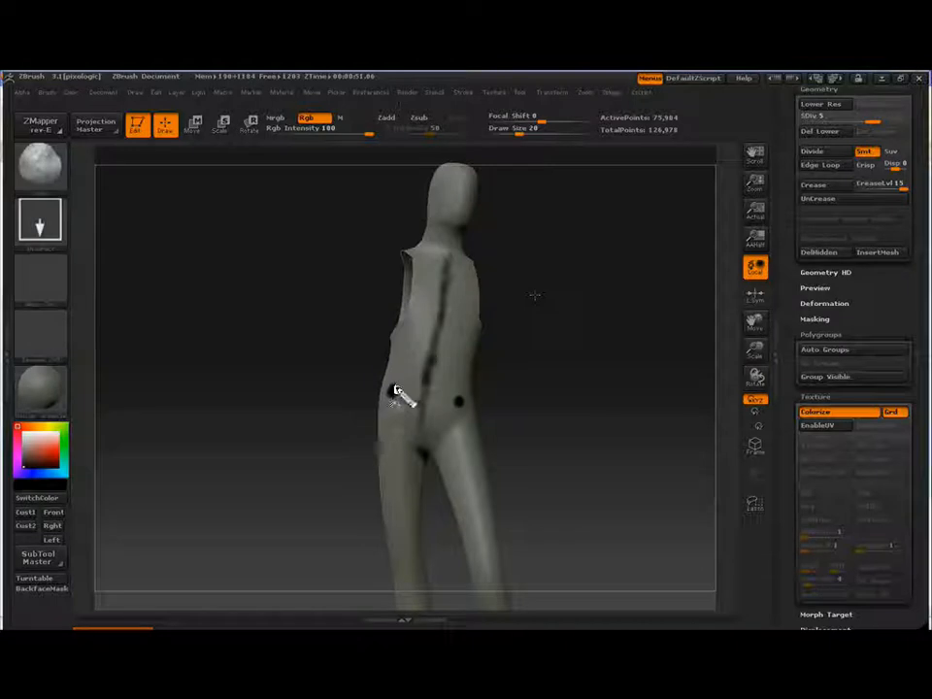
pyautogui.click(460, 400)
pyautogui.moveTo(451, 243)
pyautogui.mouseDown()
pyautogui.moveTo(458, 342)
pyautogui.moveTo(454, 330)
pyautogui.moveTo(424, 398)
pyautogui.moveTo(424, 441)
pyautogui.mouseUp()
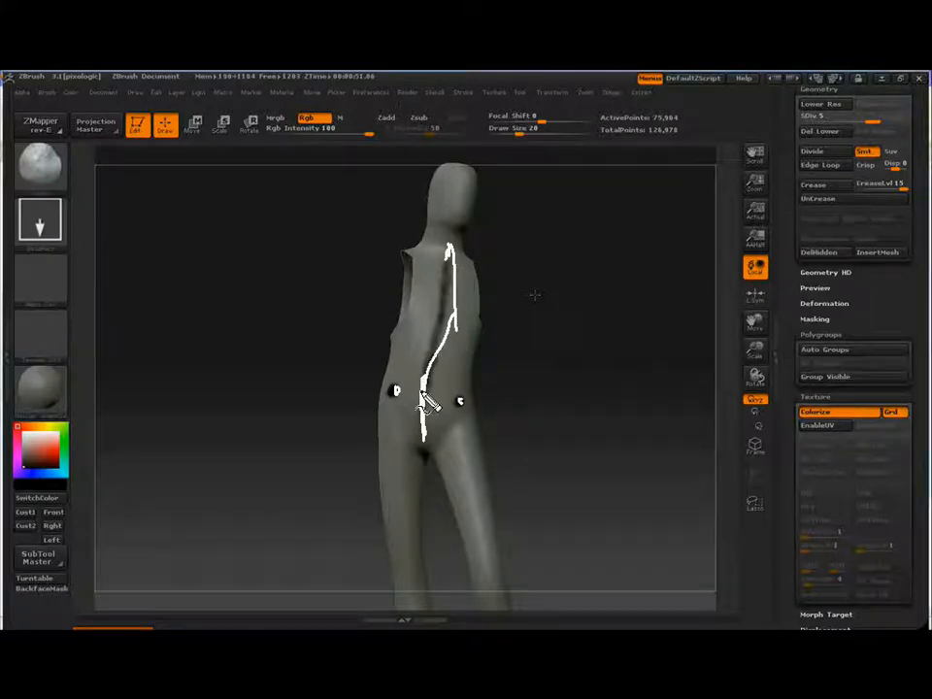
pyautogui.moveTo(374, 370); pyautogui.dragTo(466, 390)
pyautogui.moveTo(400, 435)
pyautogui.mouseDown()
pyautogui.moveTo(391, 435)
pyautogui.moveTo(491, 454)
pyautogui.mouseUp()
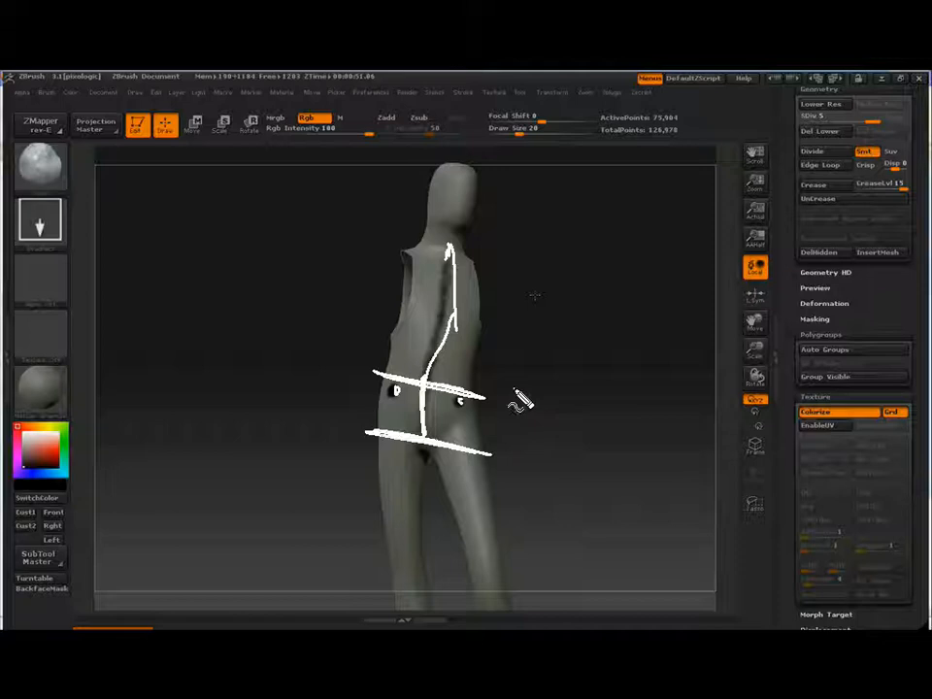
pyautogui.moveTo(396, 322); pyautogui.dragTo(492, 339)
pyautogui.moveTo(399, 249); pyautogui.dragTo(490, 262)
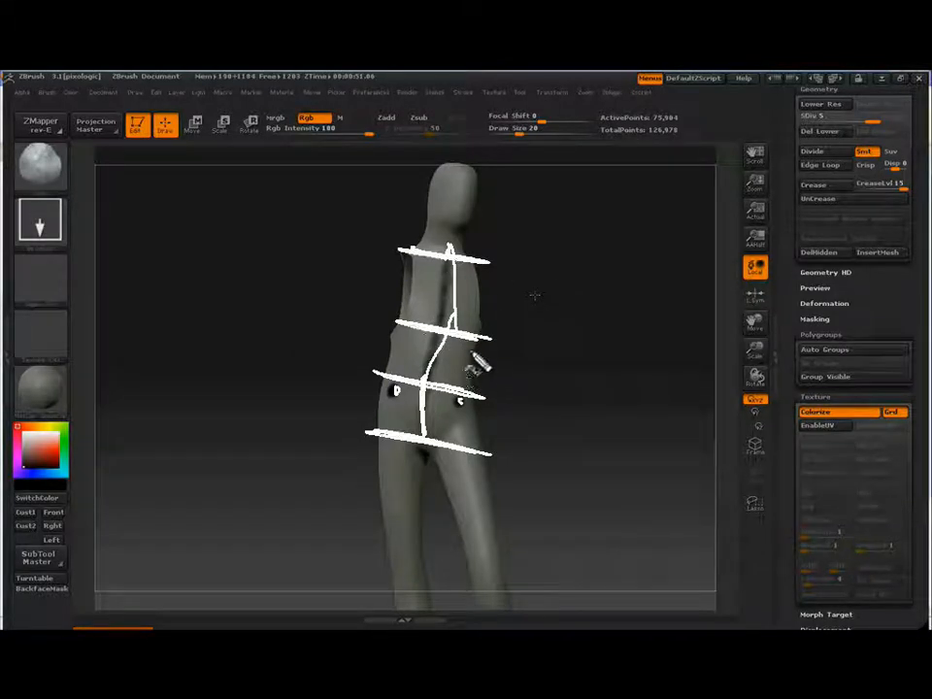
pyautogui.moveTo(474, 342); pyautogui.dragTo(445, 400)
pyautogui.moveTo(413, 337); pyautogui.dragTo(390, 377)
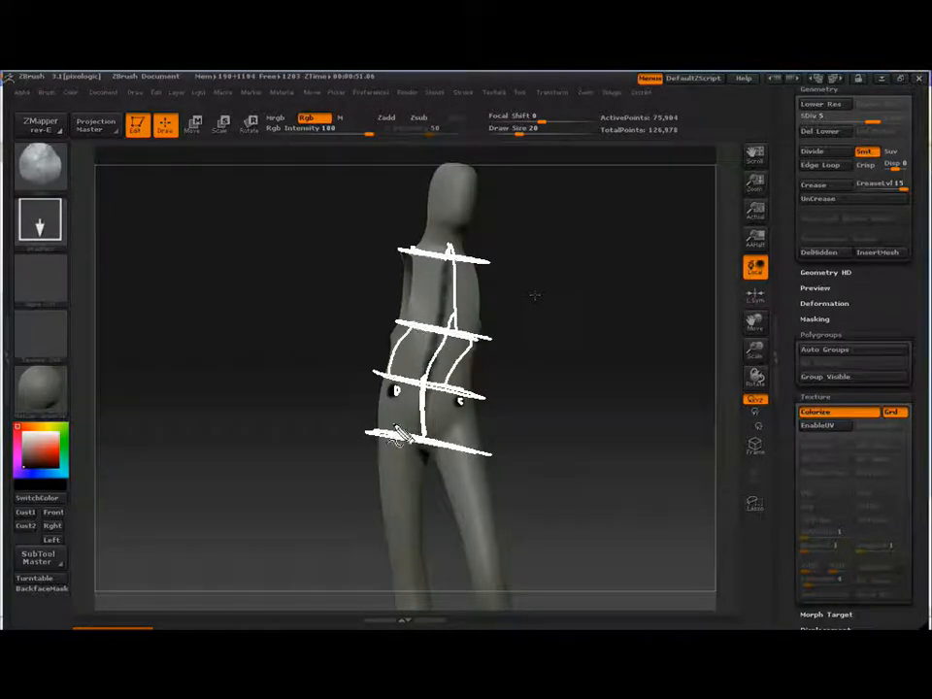
pyautogui.press('Escape')
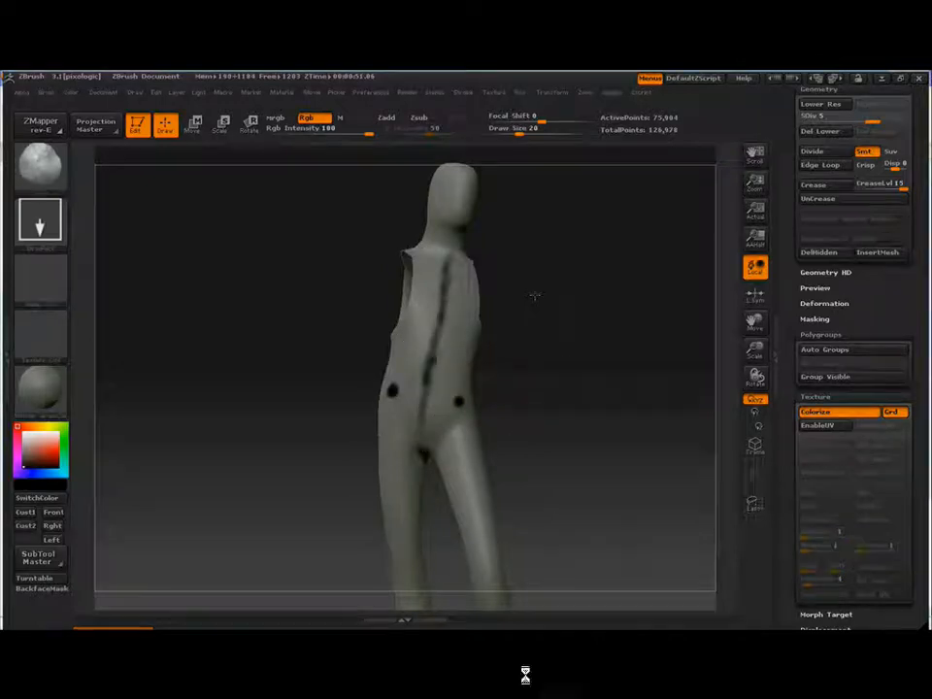
# Step: Set the draw size to 8 and redraw the torso's front centre line in a finer, darker stroke
pyautogui.press('s')
pyautogui.click(495, 288)
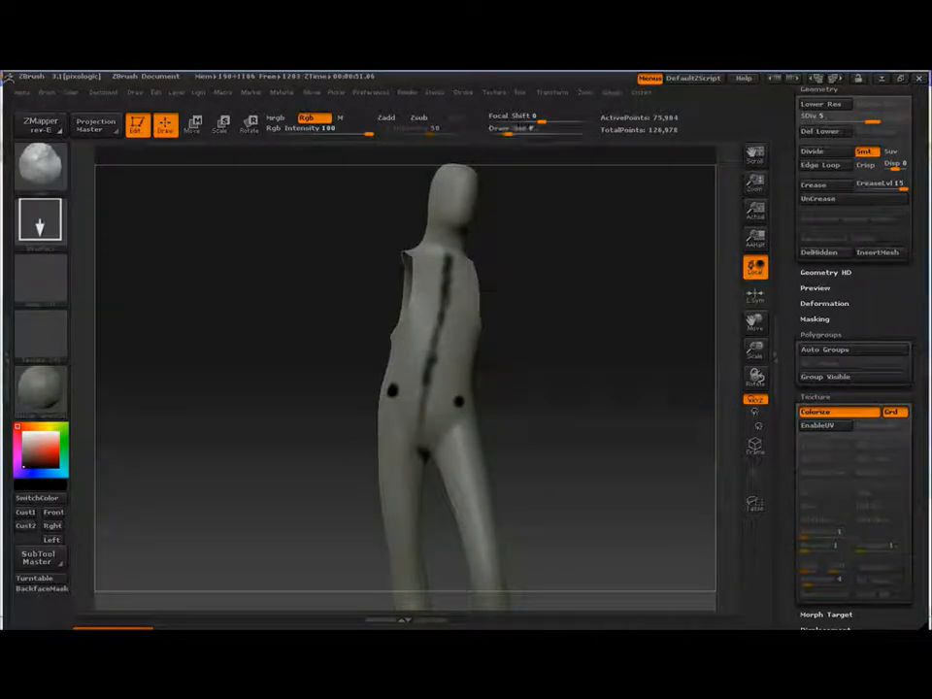
pyautogui.press('c')
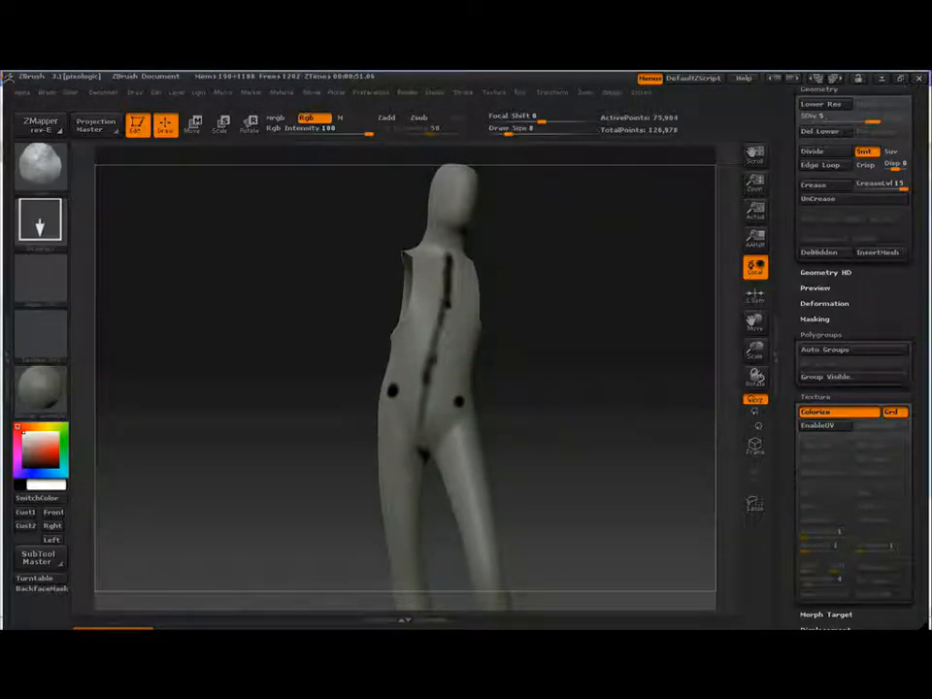
pyautogui.moveTo(426, 393); pyautogui.dragTo(421, 424)
pyautogui.press('c')
# Step: Paint the rib cage arch and pelvis line around the torso, plus the sacrum triangle and spine on the back
pyautogui.moveTo(340, 388); pyautogui.dragTo(347, 393)
pyautogui.moveTo(392, 392)
pyautogui.mouseDown()
pyautogui.moveTo(458, 401)
pyautogui.moveTo(421, 437)
pyautogui.mouseUp()
pyautogui.moveTo(543, 412); pyautogui.dragTo(452, 388)
pyautogui.moveTo(523, 370); pyautogui.dragTo(568, 374)
pyautogui.moveTo(443, 367); pyautogui.dragTo(389, 392)
pyautogui.moveTo(528, 389)
pyautogui.mouseDown()
pyautogui.moveTo(466, 388)
pyautogui.moveTo(543, 393)
pyautogui.moveTo(478, 393)
pyautogui.mouseUp()
pyautogui.moveTo(409, 410); pyautogui.dragTo(442, 409)
pyautogui.moveTo(576, 325)
pyautogui.mouseDown()
pyautogui.moveTo(555, 347)
pyautogui.moveTo(304, 304)
pyautogui.moveTo(270, 244)
pyautogui.mouseUp()
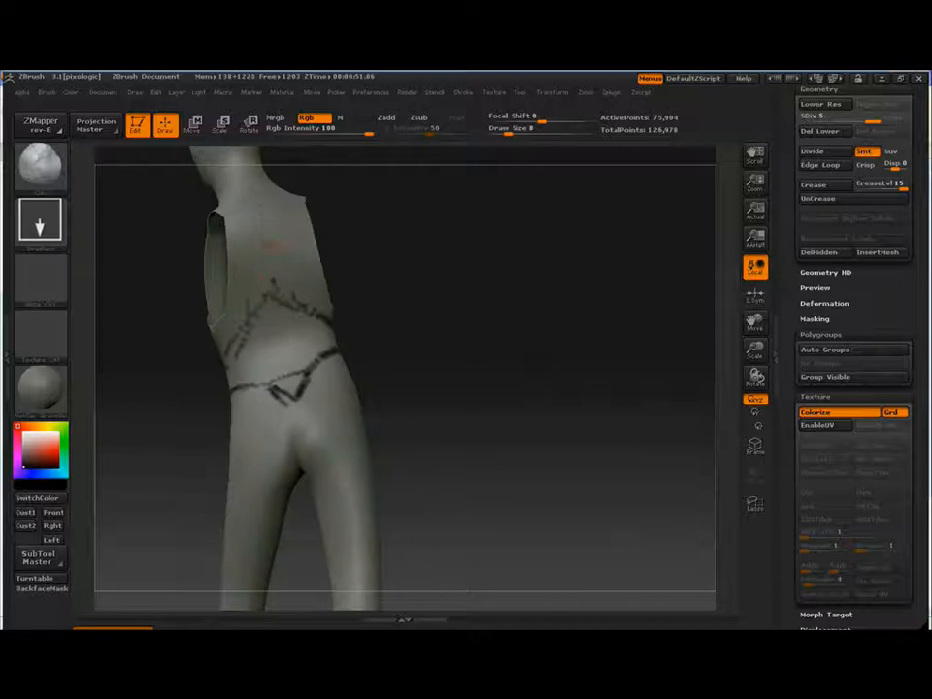
pyautogui.moveTo(280, 375)
pyautogui.mouseDown()
pyautogui.moveTo(582, 393)
pyautogui.moveTo(542, 449)
pyautogui.moveTo(519, 459)
pyautogui.moveTo(557, 453)
pyautogui.moveTo(494, 467)
pyautogui.mouseUp()
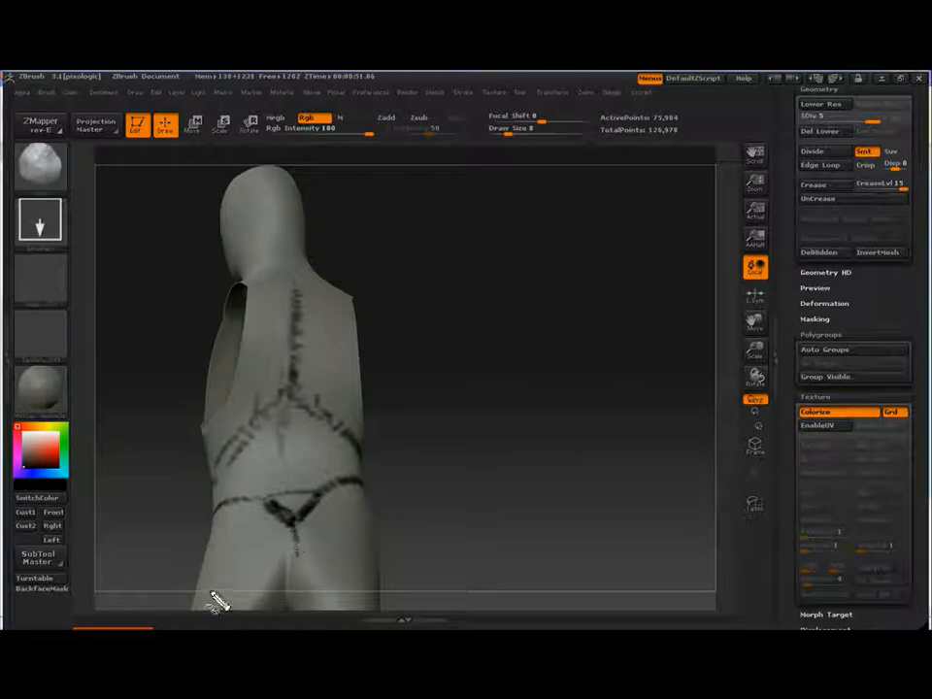
pyautogui.moveTo(210, 591); pyautogui.dragTo(350, 589)
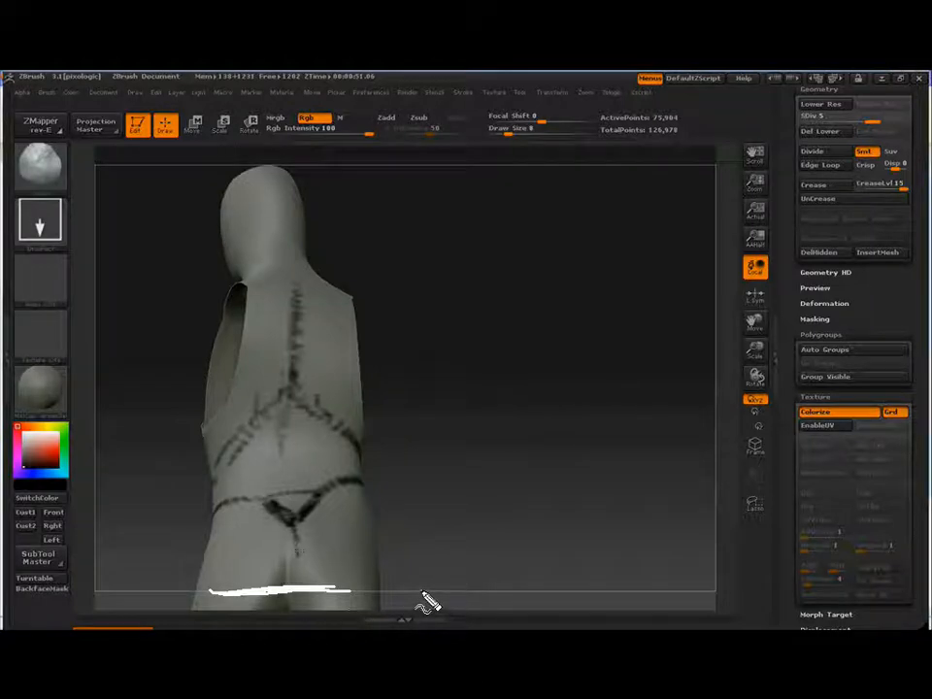
pyautogui.moveTo(433, 533)
pyautogui.mouseDown()
pyautogui.moveTo(405, 584)
pyautogui.moveTo(427, 573)
pyautogui.mouseUp()
pyautogui.moveTo(652, 395); pyautogui.dragTo(721, 392)
pyautogui.moveTo(693, 378); pyautogui.dragTo(697, 406)
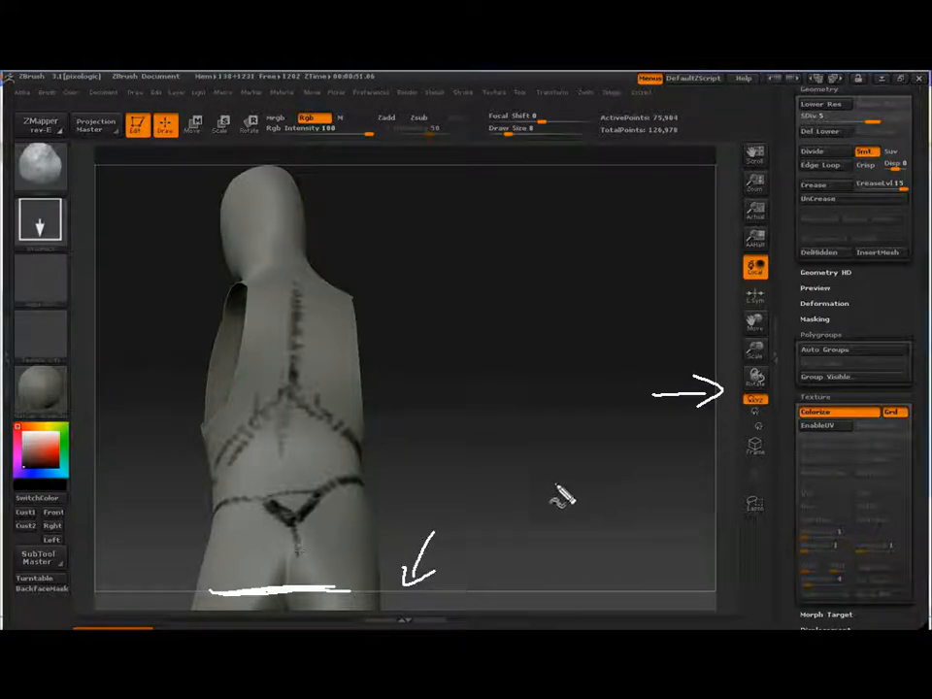
pyautogui.press('Escape')
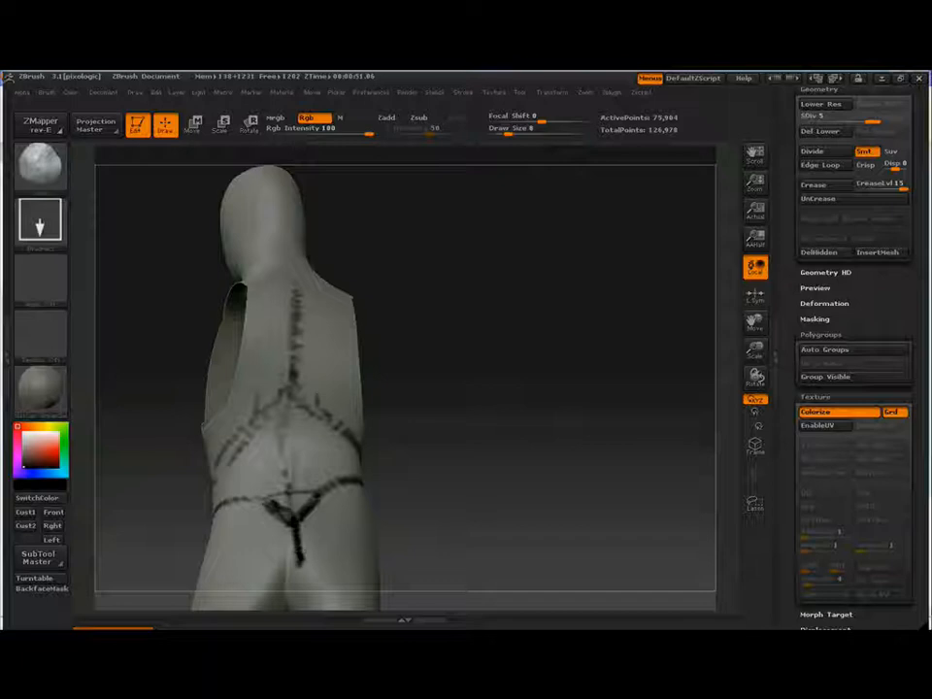
# Step: Darken the spine line from the neck to the sacrum and the lower rib cage line across the back
pyautogui.moveTo(295, 322); pyautogui.dragTo(284, 388)
pyautogui.moveTo(300, 292)
pyautogui.mouseDown()
pyautogui.moveTo(279, 461)
pyautogui.moveTo(284, 518)
pyautogui.mouseUp()
pyautogui.moveTo(466, 388); pyautogui.dragTo(465, 409)
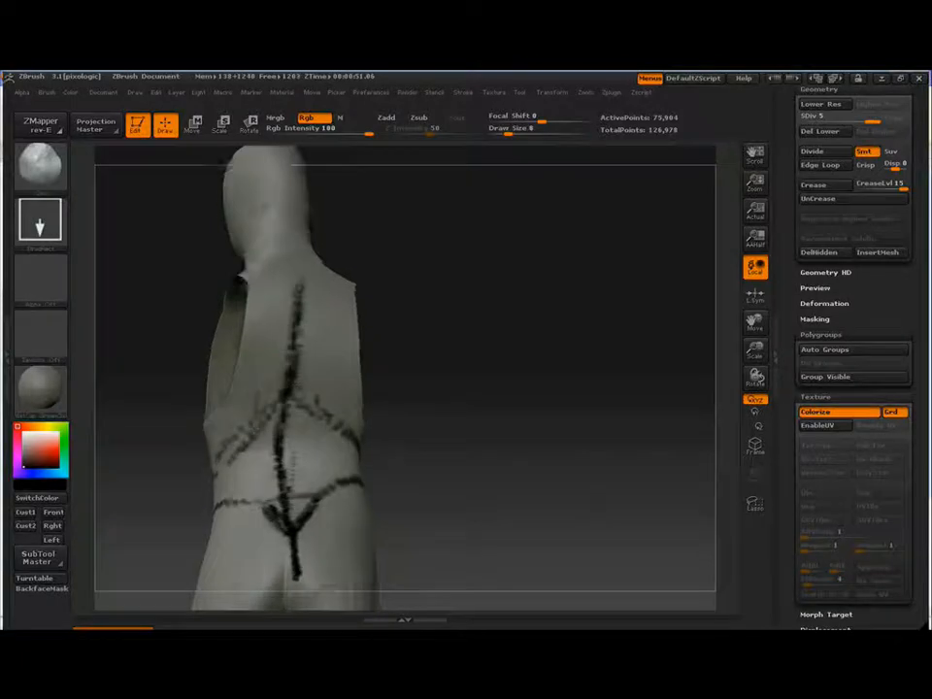
pyautogui.moveTo(252, 407); pyautogui.dragTo(358, 411)
pyautogui.moveTo(281, 398); pyautogui.dragTo(224, 447)
pyautogui.moveTo(359, 411)
pyautogui.mouseDown()
pyautogui.moveTo(424, 418)
pyautogui.moveTo(408, 419)
pyautogui.mouseUp()
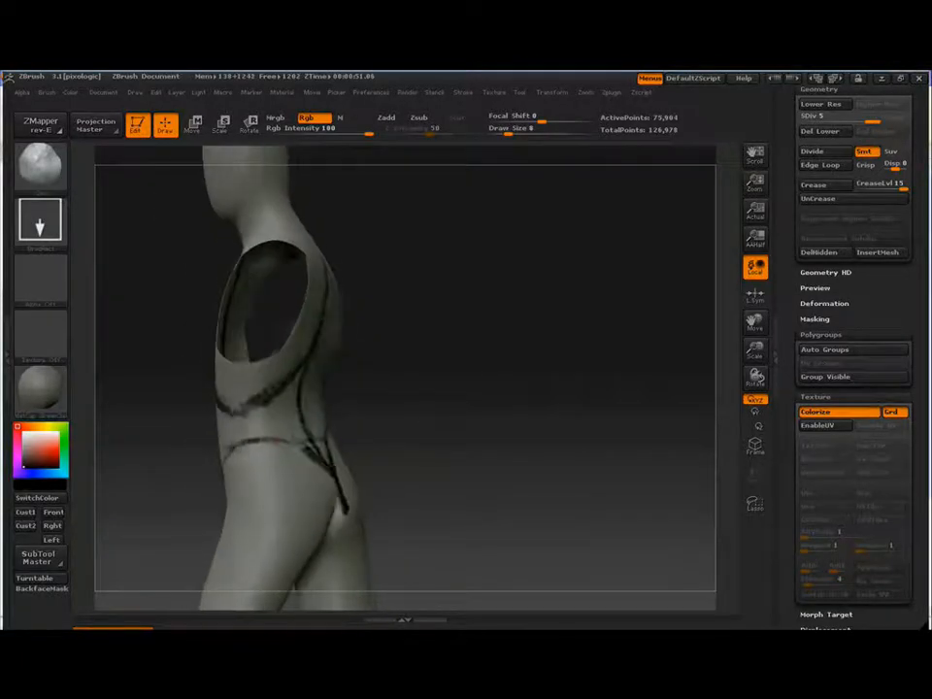
# Step: Strengthen the pelvis and sacrum lines and paint a trochanter line around the hips at crotch level
pyautogui.moveTo(305, 446)
pyautogui.mouseDown()
pyautogui.moveTo(228, 444)
pyautogui.moveTo(270, 437)
pyautogui.moveTo(202, 476)
pyautogui.moveTo(175, 525)
pyautogui.moveTo(285, 463)
pyautogui.moveTo(333, 465)
pyautogui.mouseUp()
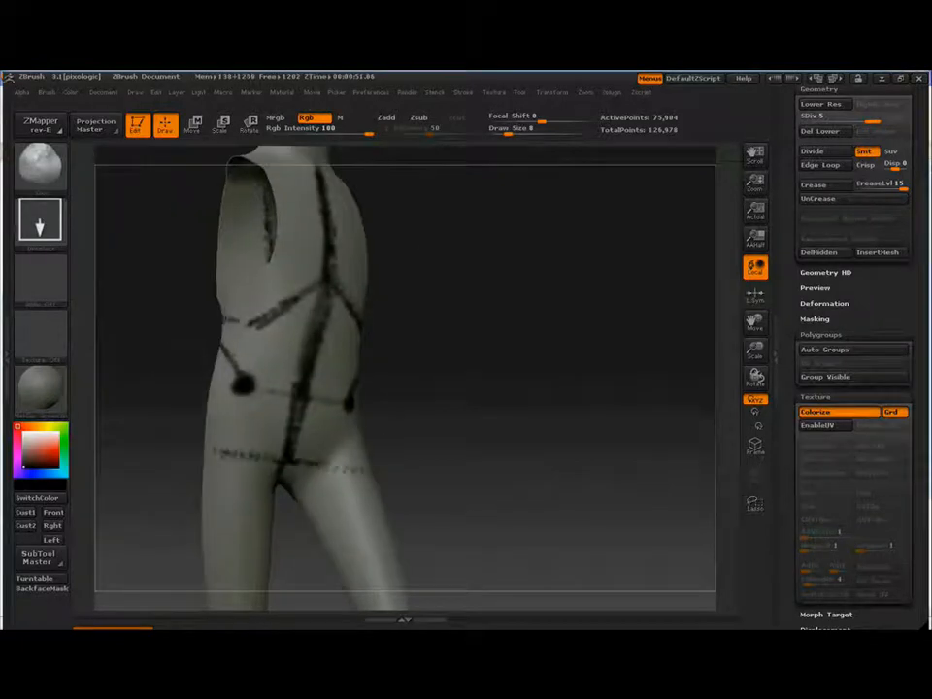
pyautogui.moveTo(430, 461); pyautogui.dragTo(557, 474)
pyautogui.moveTo(408, 452)
pyautogui.mouseDown()
pyautogui.moveTo(502, 391)
pyautogui.moveTo(550, 386)
pyautogui.mouseUp()
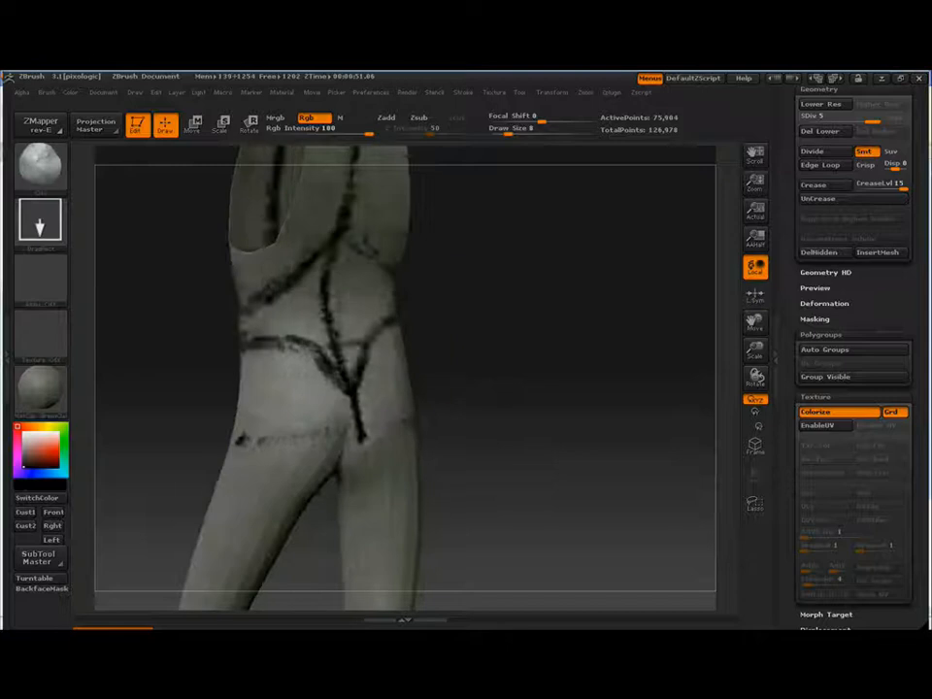
# Step: Lower the figure to subdivision level 2 and switch back to the Move brush
pyautogui.hotkey('shift', 'd')
pyautogui.hotkey('shift', 'd')
pyautogui.hotkey('shift', 'd')
pyautogui.press('s')
pyautogui.click(371, 410)
pyautogui.press('1')
# Step: Reshape the hips and crotch at subdivision level 2 with the Move brush at draw size 79
pyautogui.press('s')
pyautogui.click(353, 432)
pyautogui.moveTo(353, 437)
pyautogui.mouseDown()
pyautogui.moveTo(367, 425)
pyautogui.moveTo(419, 425)
pyautogui.moveTo(384, 430)
pyautogui.mouseUp()
pyautogui.moveTo(233, 439); pyautogui.dragTo(256, 433)
pyautogui.moveTo(477, 425); pyautogui.dragTo(435, 430)
pyautogui.press('s')
pyautogui.click(437, 434)
pyautogui.press('s')
pyautogui.click(282, 434)
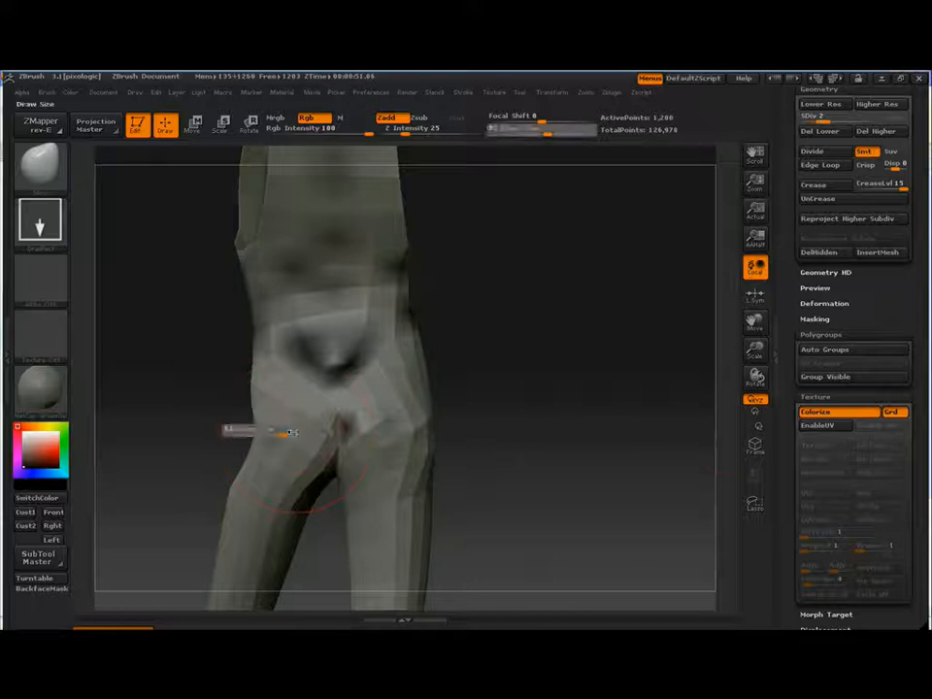
pyautogui.moveTo(314, 512); pyautogui.dragTo(326, 508)
# Step: Return the figure to subdivision level 5 and darken the tailbone end of the spine line with the Clay brush
pyautogui.moveTo(839, 239); pyautogui.dragTo(838, 292)
pyautogui.click(874, 172)
pyautogui.moveTo(485, 386); pyautogui.dragTo(514, 390)
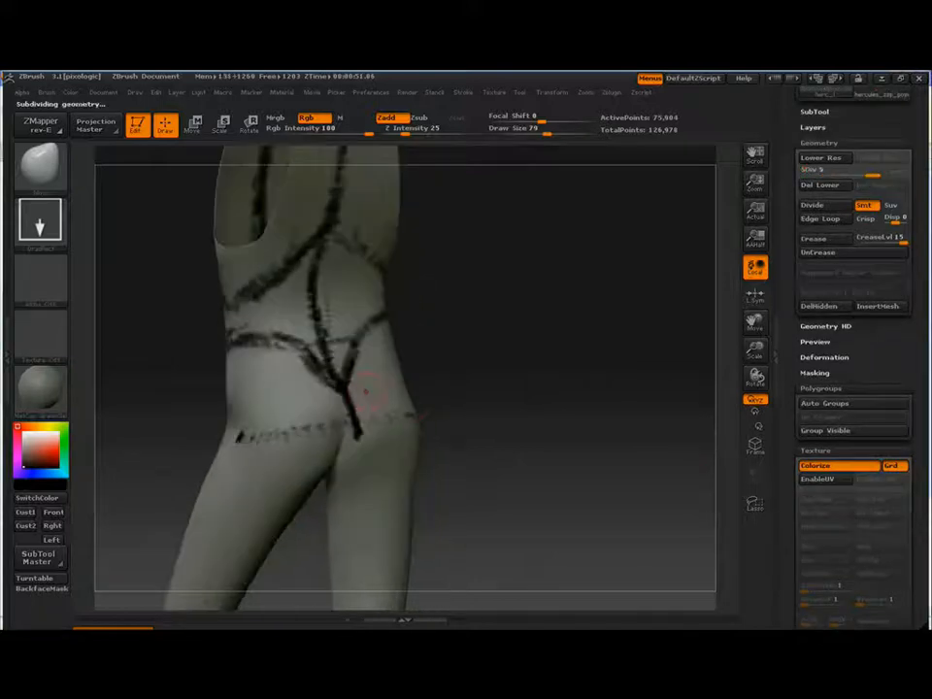
pyautogui.press('s')
pyautogui.click(364, 392)
pyautogui.press('1')
pyautogui.moveTo(358, 429)
pyautogui.mouseDown()
pyautogui.moveTo(364, 398)
pyautogui.moveTo(348, 390)
pyautogui.mouseUp()
pyautogui.press('[')
# Step: Paint the inner and lower borders of the figure's left shoulder blade on the back at draw size 11
pyautogui.moveTo(557, 413); pyautogui.dragTo(352, 546)
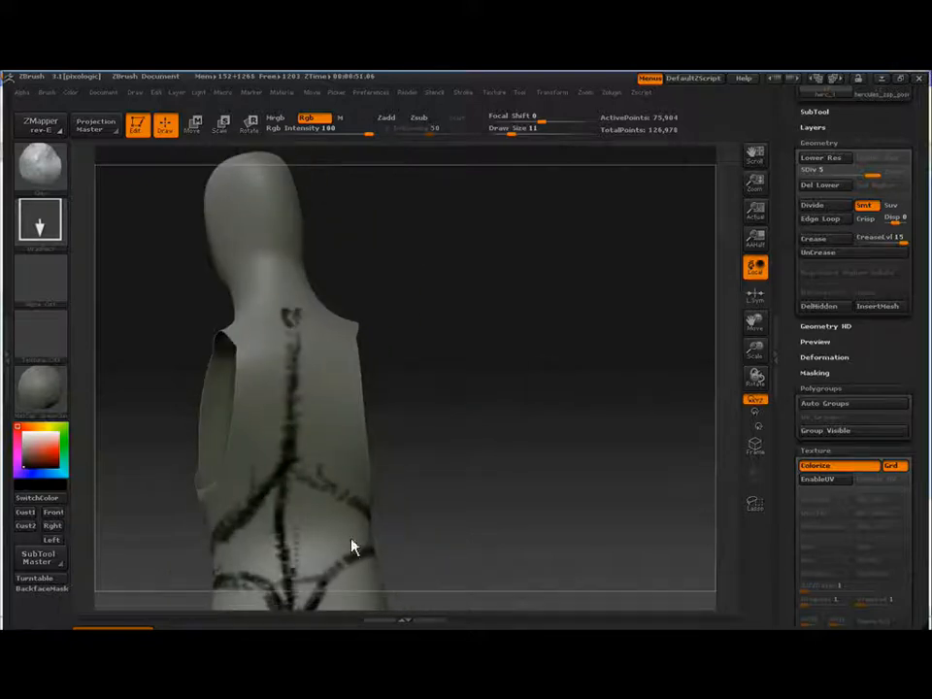
pyautogui.moveTo(226, 356)
pyautogui.mouseDown()
pyautogui.moveTo(266, 357)
pyautogui.moveTo(273, 428)
pyautogui.mouseUp()
pyautogui.moveTo(192, 416); pyautogui.dragTo(259, 450)
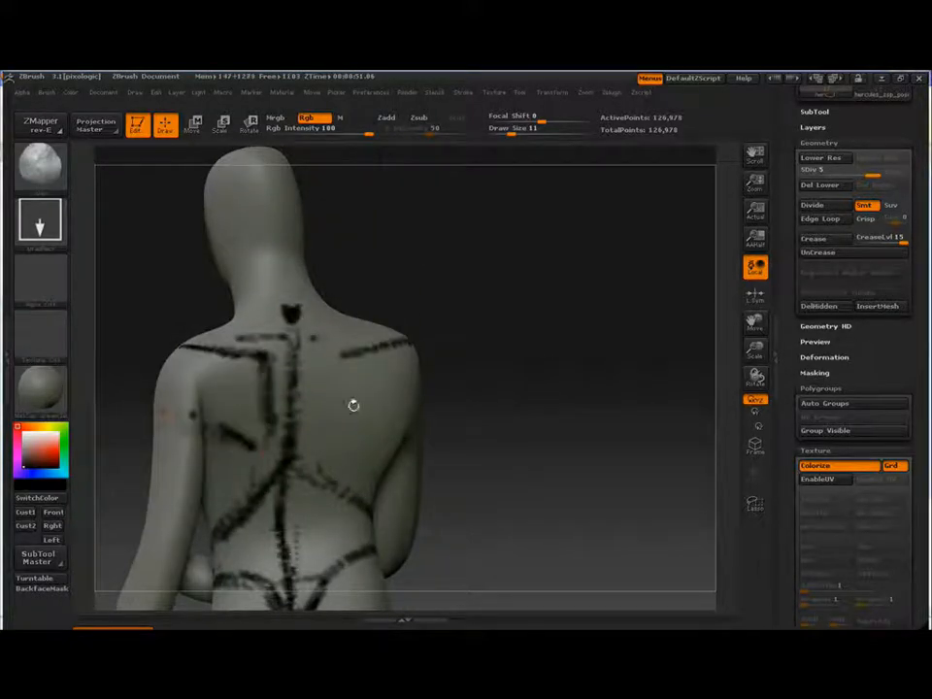
pyautogui.moveTo(515, 408); pyautogui.dragTo(465, 408)
# Step: Paint the right shoulder blade's spine and borders, extending the line out to the tip of the shoulder
pyautogui.moveTo(332, 351); pyautogui.dragTo(379, 333)
pyautogui.moveTo(504, 369); pyautogui.dragTo(500, 437)
pyautogui.moveTo(351, 334)
pyautogui.mouseDown()
pyautogui.moveTo(435, 303)
pyautogui.moveTo(353, 323)
pyautogui.mouseUp()
pyautogui.moveTo(531, 343); pyautogui.dragTo(532, 286)
pyautogui.moveTo(351, 313); pyautogui.dragTo(363, 404)
pyautogui.moveTo(563, 388)
pyautogui.mouseDown()
pyautogui.moveTo(495, 383)
pyautogui.moveTo(555, 387)
pyautogui.mouseUp()
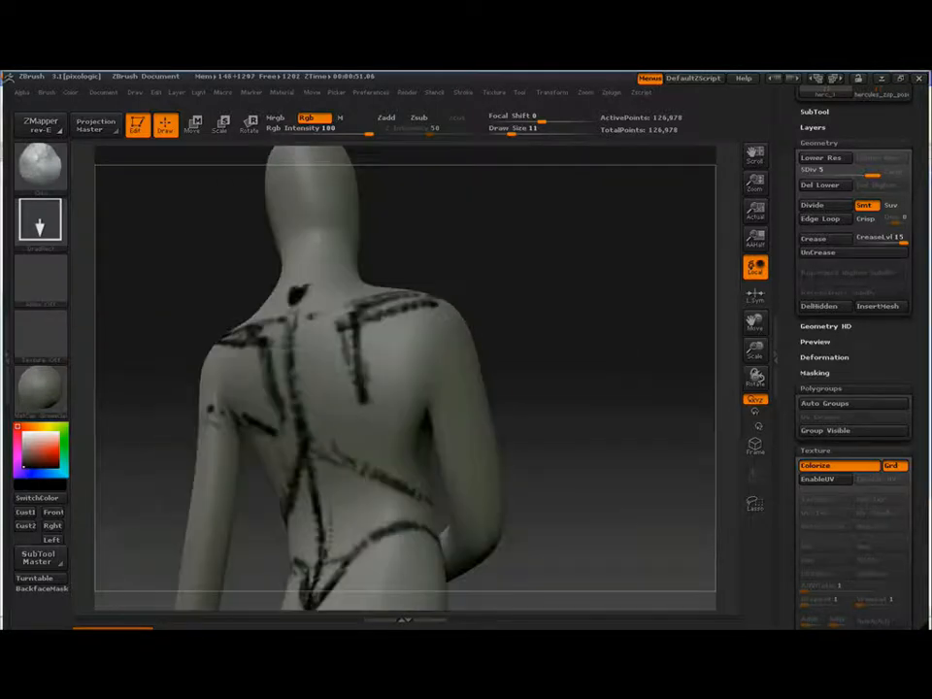
pyautogui.moveTo(383, 422); pyautogui.dragTo(442, 377)
pyautogui.moveTo(631, 321); pyautogui.dragTo(544, 315)
pyautogui.moveTo(450, 295); pyautogui.dragTo(468, 304)
# Step: Paint both collarbones from the pit of the neck to the shoulders and start the upper edge of the sternum
pyautogui.moveTo(615, 290)
pyautogui.mouseDown()
pyautogui.moveTo(543, 295)
pyautogui.moveTo(628, 318)
pyautogui.moveTo(626, 368)
pyautogui.mouseUp()
pyautogui.moveTo(300, 387); pyautogui.dragTo(409, 406)
pyautogui.moveTo(645, 325)
pyautogui.mouseDown()
pyautogui.moveTo(621, 360)
pyautogui.moveTo(621, 342)
pyautogui.mouseUp()
pyautogui.moveTo(538, 357)
pyautogui.mouseDown()
pyautogui.moveTo(473, 394)
pyautogui.moveTo(387, 408)
pyautogui.mouseUp()
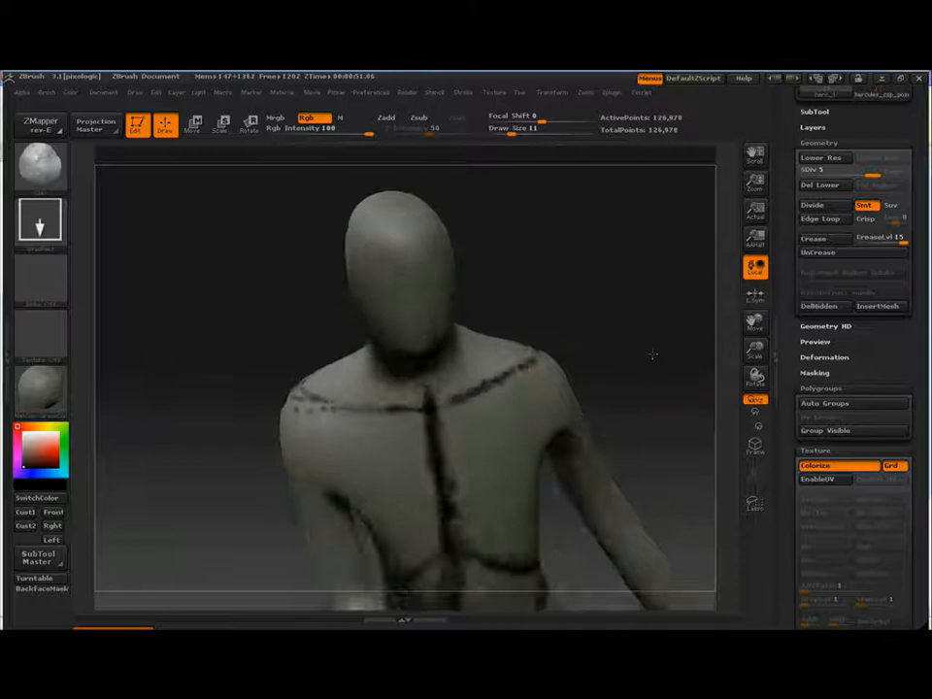
pyautogui.moveTo(651, 353)
pyautogui.mouseDown()
pyautogui.moveTo(669, 335)
pyautogui.moveTo(647, 289)
pyautogui.mouseUp()
pyautogui.moveTo(373, 332); pyautogui.dragTo(395, 369)
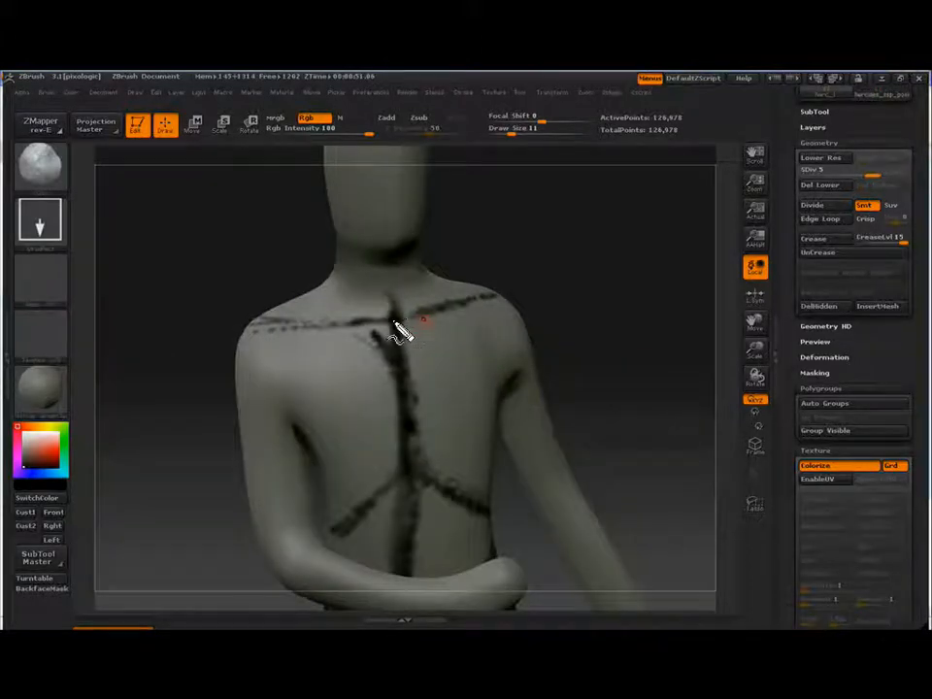
pyautogui.moveTo(408, 335)
pyautogui.mouseDown()
pyautogui.moveTo(451, 312)
pyautogui.moveTo(490, 311)
pyautogui.mouseUp()
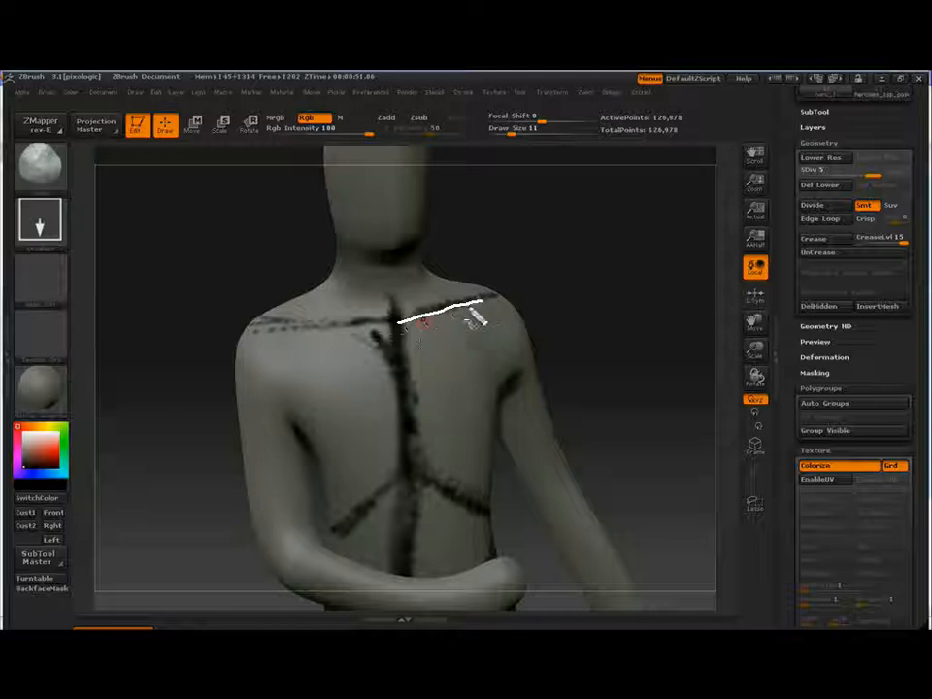
pyautogui.moveTo(366, 338)
pyautogui.mouseDown()
pyautogui.moveTo(282, 328)
pyautogui.moveTo(318, 308)
pyautogui.mouseUp()
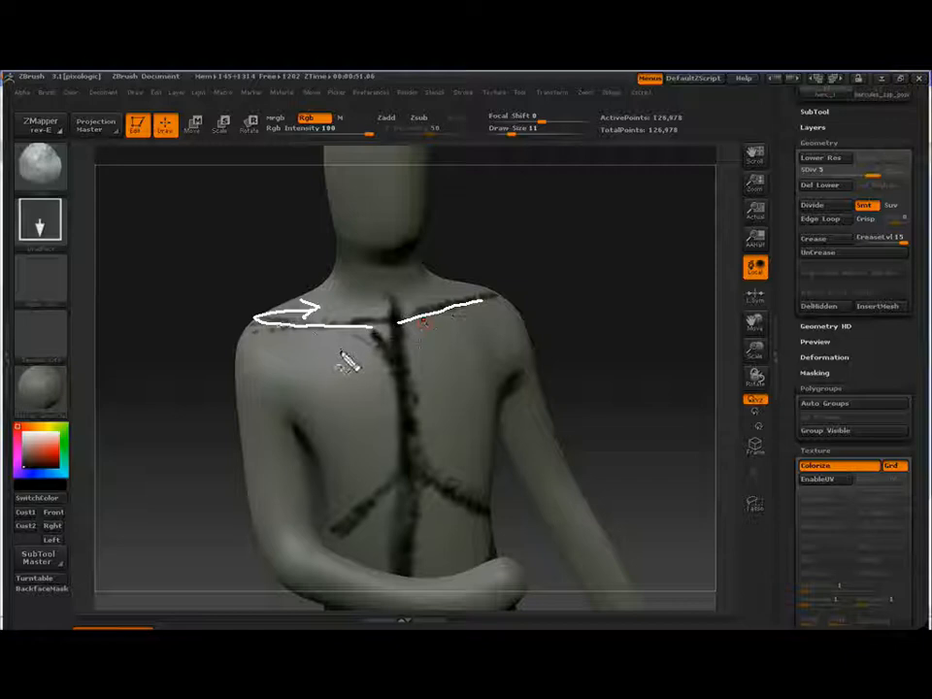
pyautogui.press('Escape')
# Step: Paint the V-shaped top of the sternum, strengthen the rib arch peak, and add a horizontal line across the chest
pyautogui.moveTo(424, 322); pyautogui.dragTo(409, 376)
pyautogui.moveTo(372, 340)
pyautogui.mouseDown()
pyautogui.moveTo(283, 320)
pyautogui.moveTo(392, 340)
pyautogui.mouseUp()
pyautogui.moveTo(410, 332); pyautogui.dragTo(463, 309)
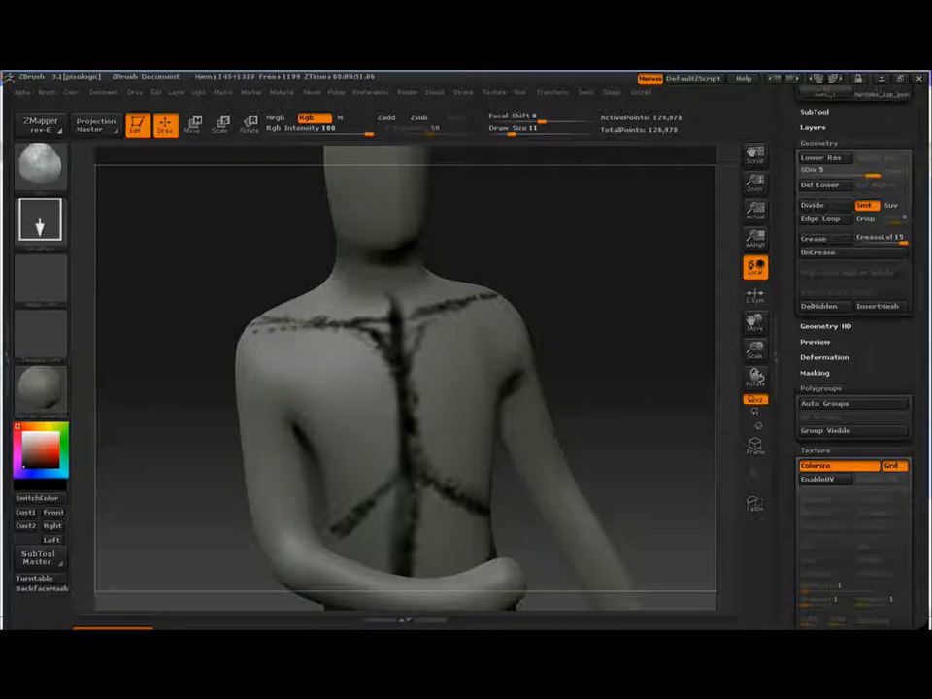
pyautogui.moveTo(385, 487)
pyautogui.mouseDown()
pyautogui.moveTo(406, 434)
pyautogui.moveTo(445, 483)
pyautogui.mouseUp()
pyautogui.moveTo(639, 421)
pyautogui.keyDown('alt'); pyautogui.mouseDown()
pyautogui.moveTo(602, 336)
pyautogui.moveTo(621, 341)
pyautogui.mouseUp(); pyautogui.keyUp('alt')
pyautogui.moveTo(373, 359); pyautogui.dragTo(464, 358)
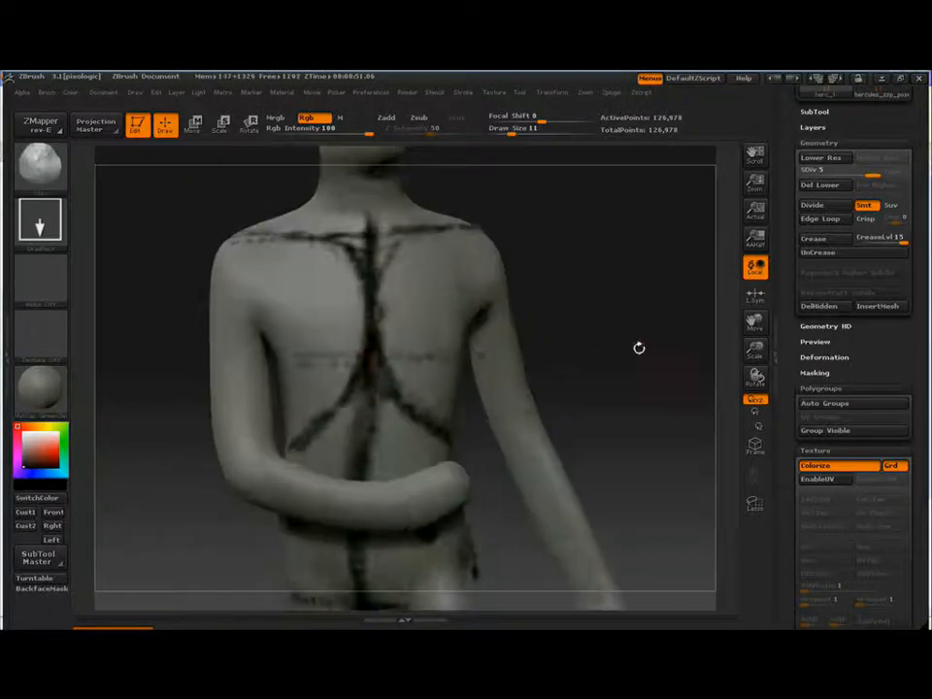
# Step: Paint a vertical centre line and a horizontal eye line on the front of the head
pyautogui.keyDown('alt'); pyautogui.moveTo(638, 348); pyautogui.dragTo(607, 436); pyautogui.keyUp('alt')
pyautogui.moveTo(524, 389); pyautogui.dragTo(631, 388)
pyautogui.moveTo(534, 311)
pyautogui.mouseDown()
pyautogui.moveTo(381, 302)
pyautogui.moveTo(393, 316)
pyautogui.mouseUp()
pyautogui.moveTo(343, 228); pyautogui.dragTo(347, 305)
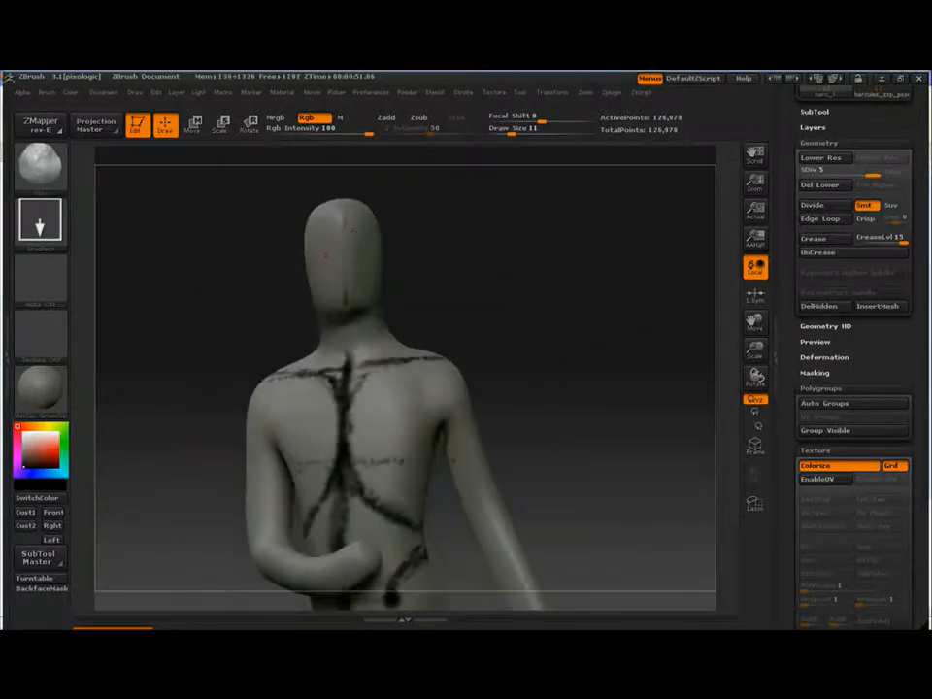
pyautogui.moveTo(514, 320)
pyautogui.mouseDown()
pyautogui.moveTo(388, 320)
pyautogui.moveTo(515, 320)
pyautogui.mouseUp()
pyautogui.moveTo(328, 262); pyautogui.dragTo(364, 262)
# Step: Frame the whole figure and paint kneecap marks on the front of the knees
pyautogui.press('f')
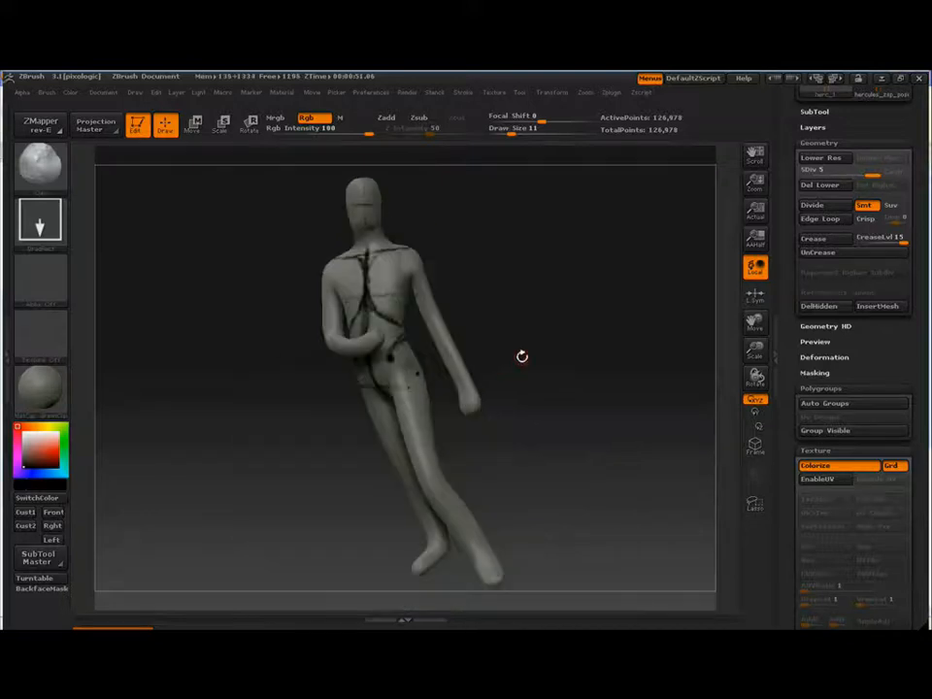
pyautogui.moveTo(522, 355); pyautogui.dragTo(575, 368)
pyautogui.keyDown('alt'); pyautogui.moveTo(511, 426); pyautogui.dragTo(546, 360); pyautogui.keyUp('alt')
pyautogui.moveTo(347, 405); pyautogui.dragTo(354, 427)
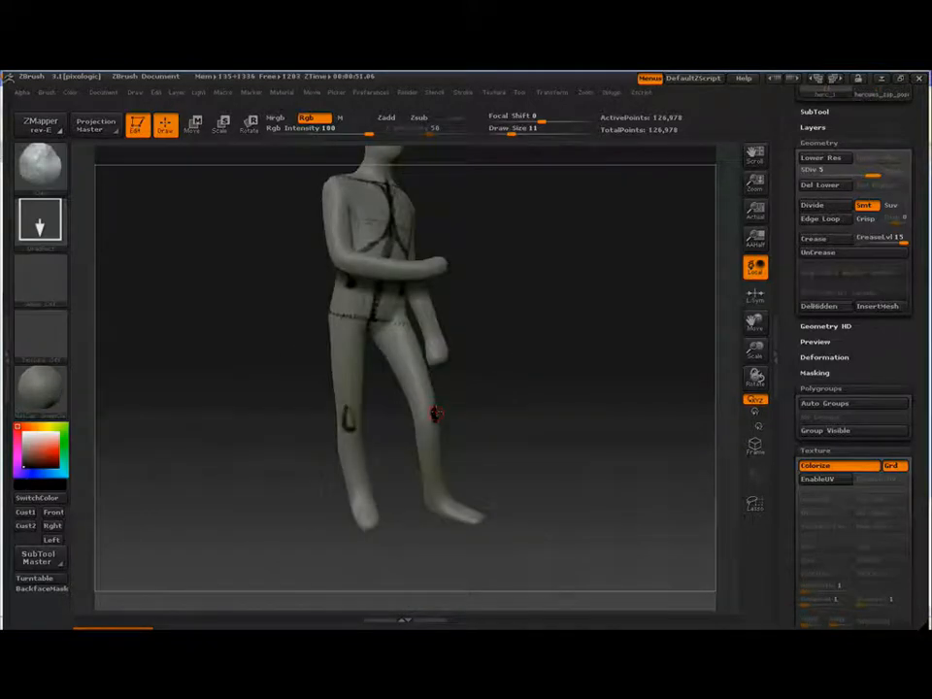
# Step: Paint a gluteal fold line across the back of the left thigh, below the buttock
pyautogui.moveTo(524, 388); pyautogui.dragTo(640, 388)
pyautogui.moveTo(544, 359)
pyautogui.keyDown('alt'); pyautogui.mouseDown()
pyautogui.moveTo(490, 417)
pyautogui.moveTo(543, 408)
pyautogui.mouseUp(); pyautogui.keyUp('alt')
pyautogui.moveTo(317, 382); pyautogui.dragTo(347, 391)
pyautogui.moveTo(435, 368); pyautogui.dragTo(524, 369)
pyautogui.moveTo(524, 346)
pyautogui.keyDown('alt'); pyautogui.mouseDown()
pyautogui.moveTo(526, 404)
pyautogui.moveTo(421, 367)
pyautogui.moveTo(417, 399)
pyautogui.mouseUp(); pyautogui.keyUp('alt')
# Step: Hide the arms and set the Clay brush to sculpt with Zadd only, without Rgb, at draw size 42
pyautogui.keyDown('ctrl'); pyautogui.keyDown('shift'); pyautogui.click(370, 361); pyautogui.keyUp('shift'); pyautogui.keyUp('ctrl')
pyautogui.click(318, 119)
pyautogui.click(387, 119)
pyautogui.click(529, 130)
pyautogui.keyDown('alt'); pyautogui.moveTo(514, 330); pyautogui.dragTo(504, 427); pyautogui.keyUp('alt')
pyautogui.moveTo(451, 343); pyautogui.dragTo(431, 303)
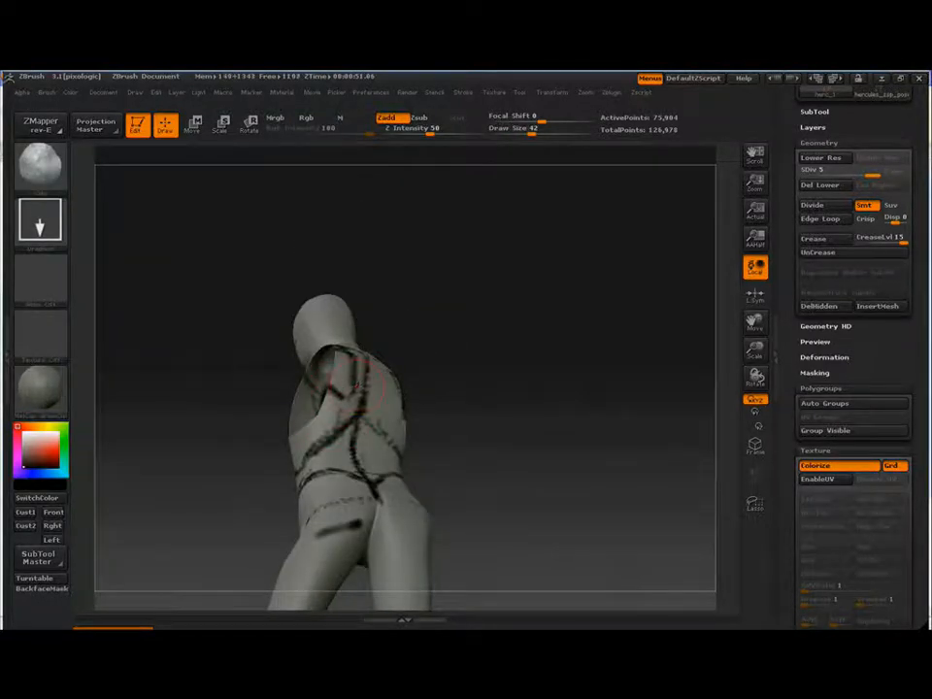
# Step: Make white the active colour and switch Colorize off and back on to view the figure without its painted lines
pyautogui.click(820, 466)
pyautogui.click(25, 435)
pyautogui.moveTo(427, 281); pyautogui.dragTo(466, 338)
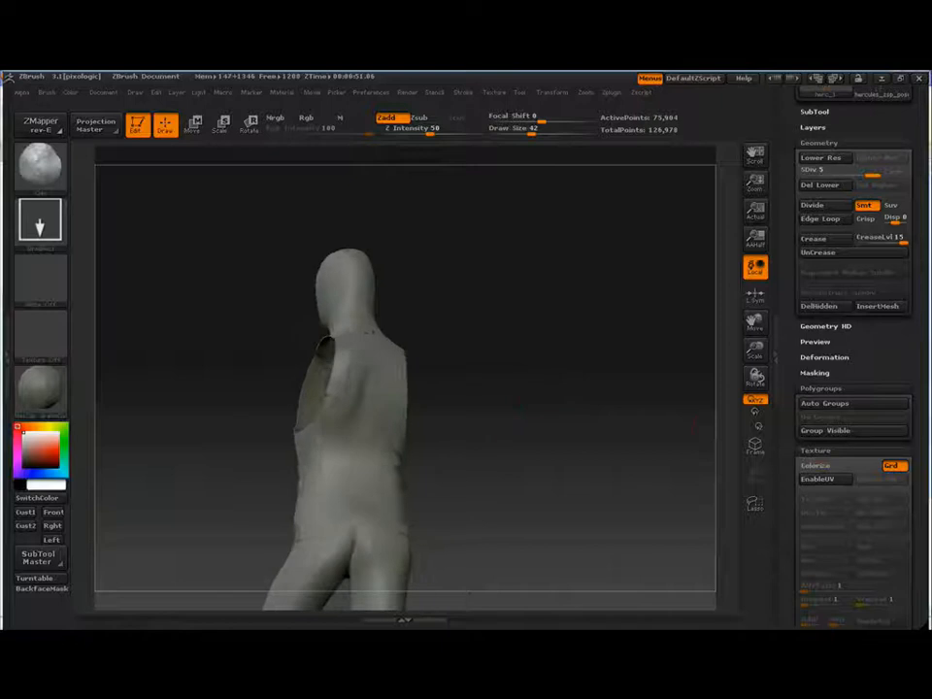
pyautogui.click(820, 466)
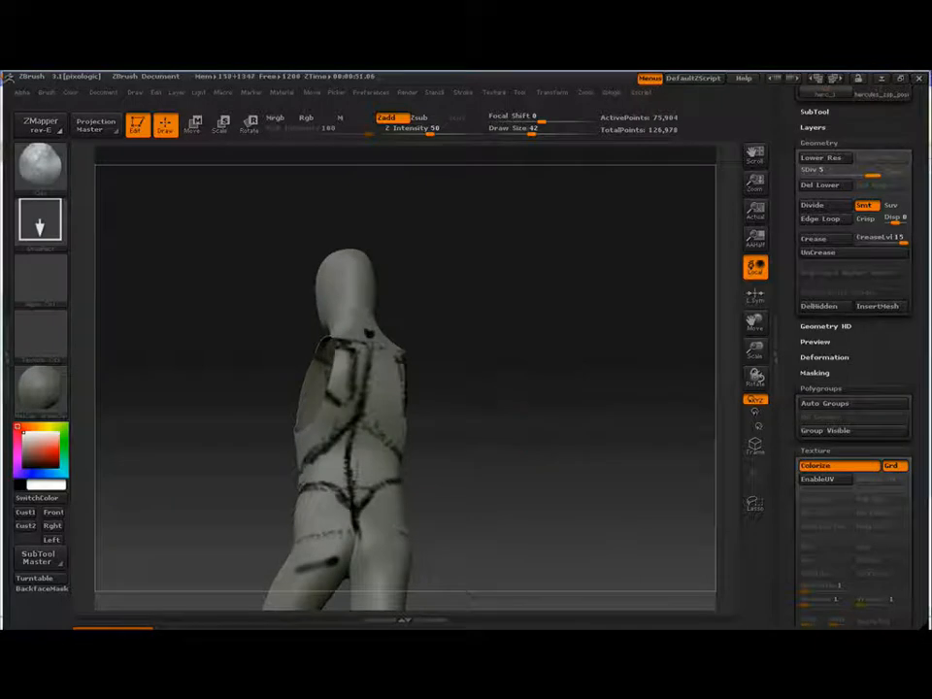
# Step: Sculpt the rib cage along its painted lines around the front, sides and back with the Clay brush at draw size 21
pyautogui.press('s')
pyautogui.moveTo(350, 416)
pyautogui.mouseDown()
pyautogui.moveTo(340, 417)
pyautogui.moveTo(404, 462)
pyautogui.moveTo(447, 439)
pyautogui.moveTo(475, 438)
pyautogui.mouseUp()
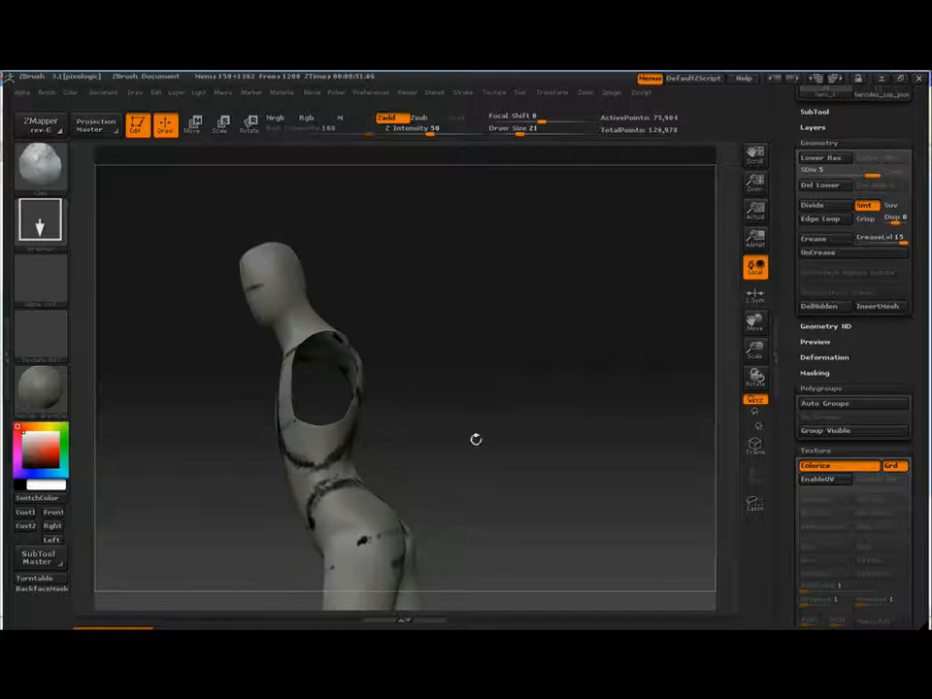
pyautogui.moveTo(365, 447); pyautogui.dragTo(408, 444)
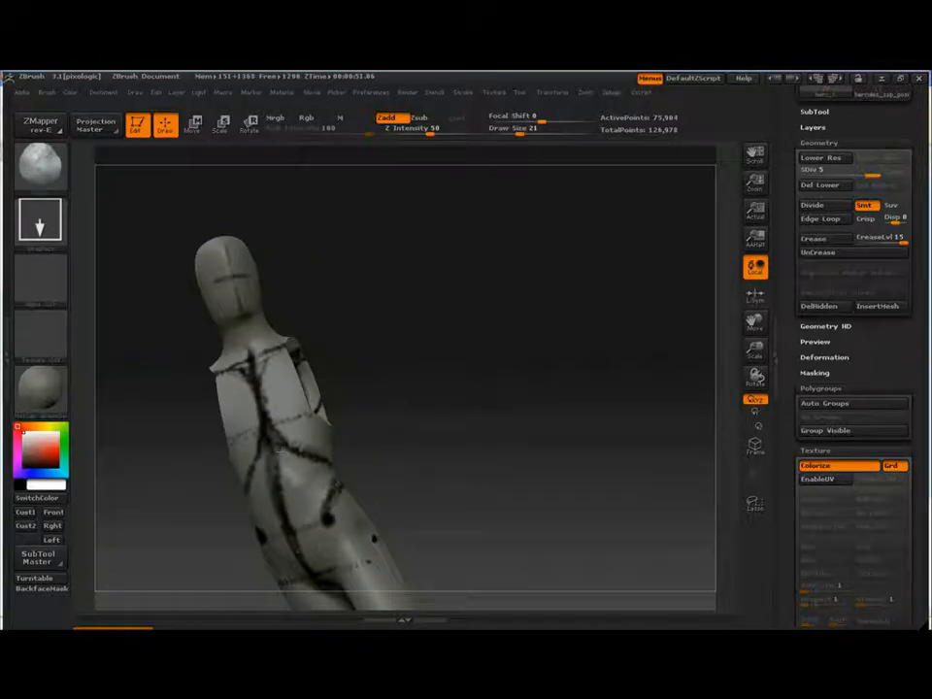
pyautogui.moveTo(193, 450); pyautogui.dragTo(240, 452)
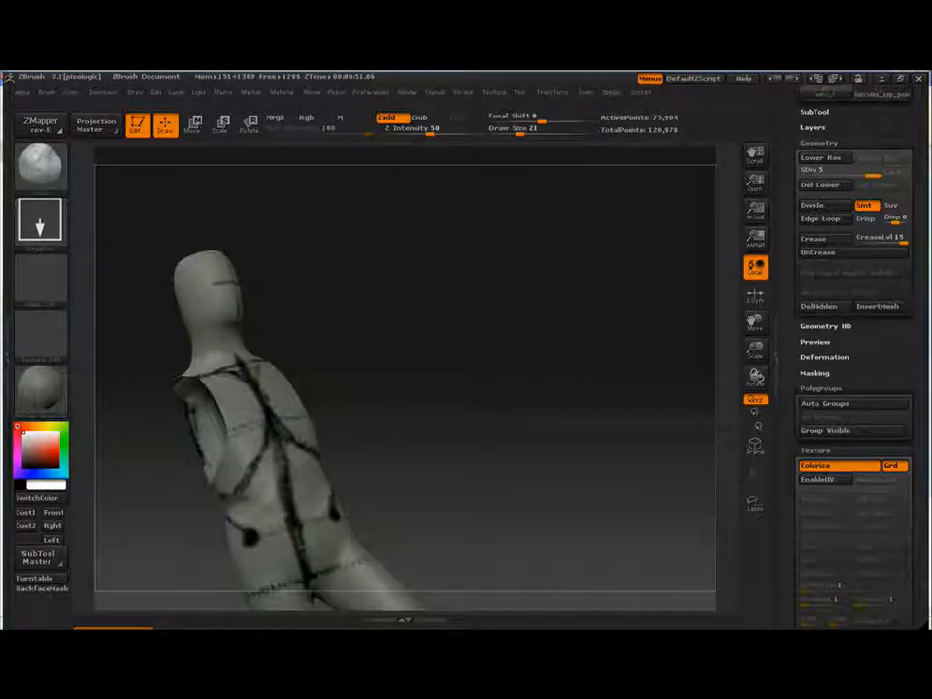
pyautogui.moveTo(466, 466)
pyautogui.mouseDown()
pyautogui.moveTo(321, 479)
pyautogui.moveTo(238, 466)
pyautogui.mouseUp()
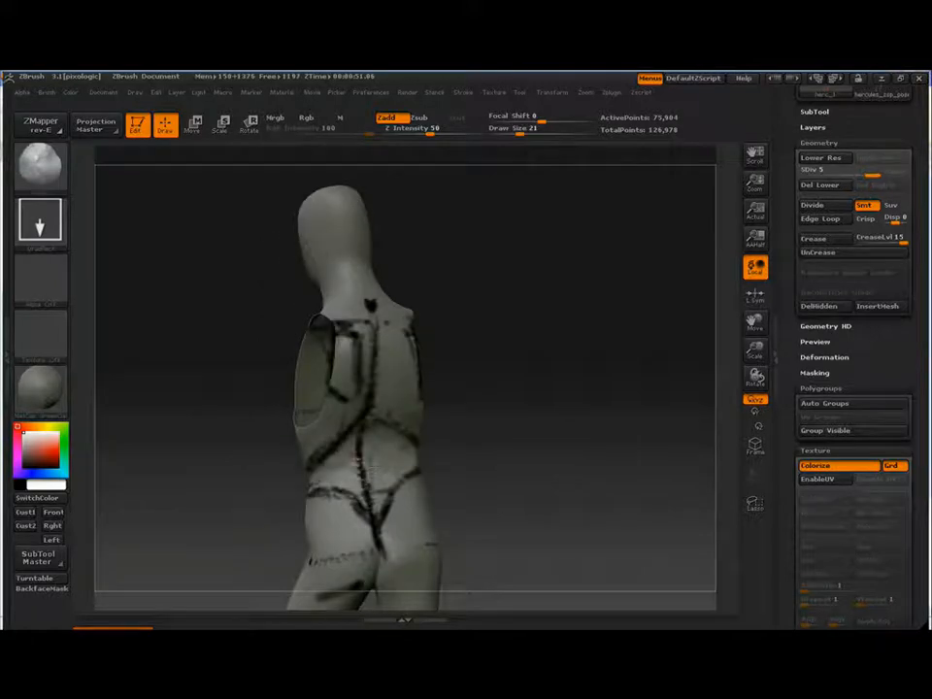
pyautogui.moveTo(270, 346); pyautogui.dragTo(264, 380)
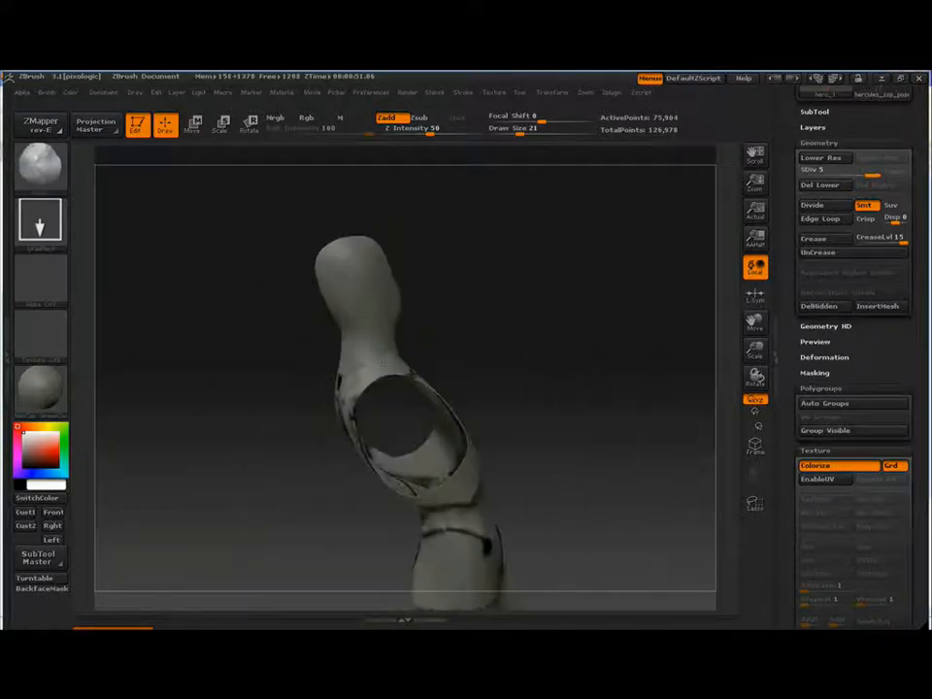
pyautogui.moveTo(277, 270)
pyautogui.mouseDown()
pyautogui.moveTo(264, 276)
pyautogui.moveTo(316, 255)
pyautogui.mouseUp()
pyautogui.moveTo(352, 345)
pyautogui.mouseDown()
pyautogui.moveTo(301, 254)
pyautogui.moveTo(439, 316)
pyautogui.moveTo(377, 320)
pyautogui.moveTo(319, 342)
pyautogui.moveTo(274, 386)
pyautogui.mouseUp()
pyautogui.moveTo(488, 308)
pyautogui.mouseDown()
pyautogui.moveTo(442, 358)
pyautogui.moveTo(547, 339)
pyautogui.moveTo(631, 278)
pyautogui.moveTo(584, 359)
pyautogui.mouseUp()
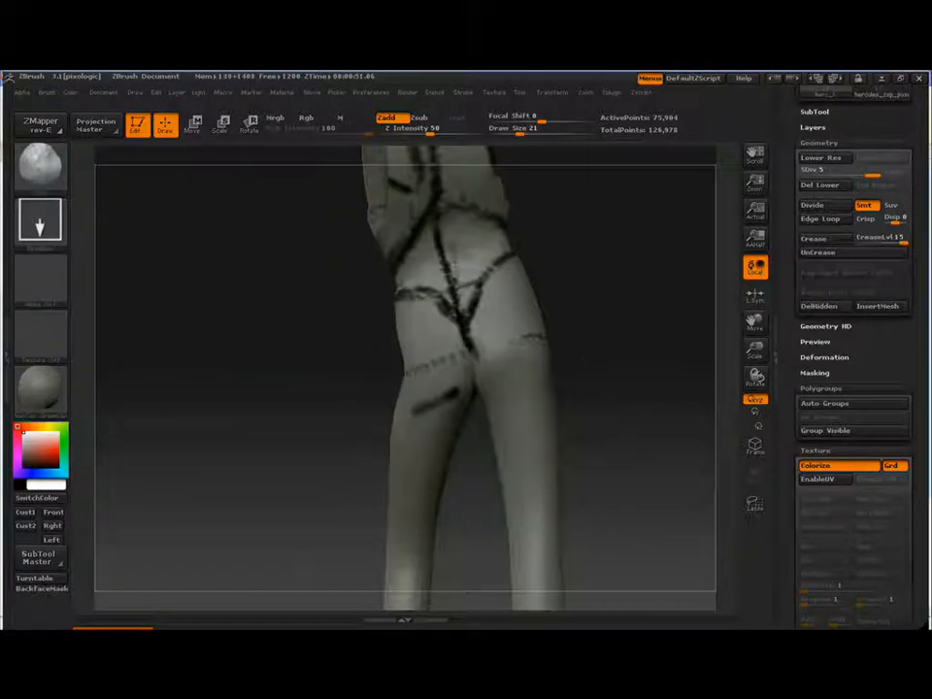
# Step: Sculpt the gluteal folds beneath both buttocks with the Clay brush at draw size 45 and smooth the upper thighs
pyautogui.moveTo(488, 390)
pyautogui.mouseDown()
pyautogui.moveTo(670, 408)
pyautogui.moveTo(592, 415)
pyautogui.mouseUp()
pyautogui.press('s')
pyautogui.click(466, 433)
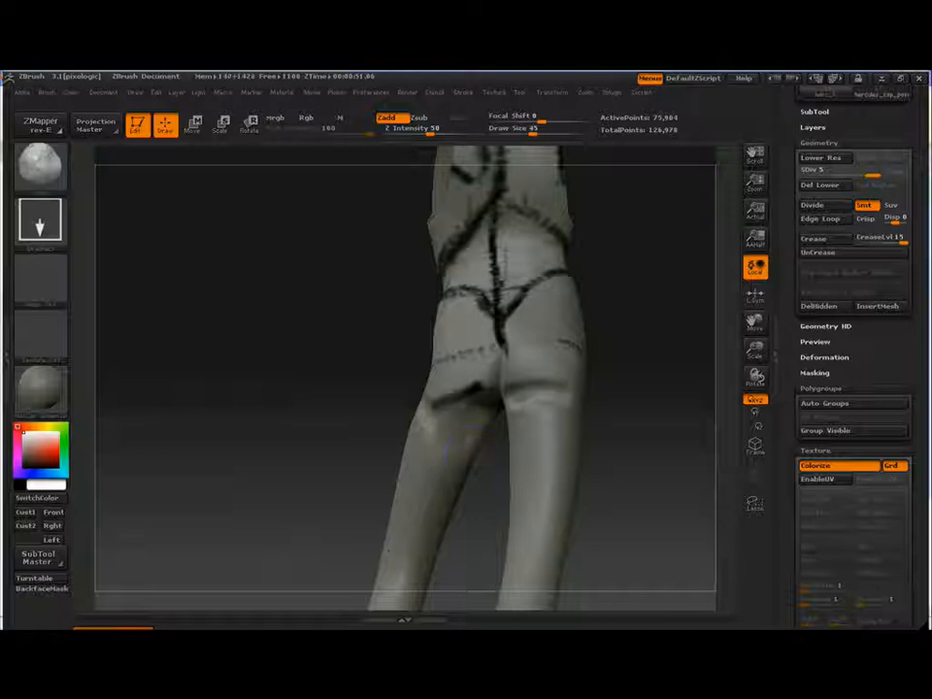
pyautogui.moveTo(506, 396)
pyautogui.keyDown('shift'); pyautogui.mouseDown()
pyautogui.moveTo(558, 398)
pyautogui.moveTo(441, 451)
pyautogui.moveTo(383, 449)
pyautogui.moveTo(430, 446)
pyautogui.mouseUp(); pyautogui.keyUp('shift')
pyautogui.moveTo(470, 398); pyautogui.dragTo(487, 406)
pyautogui.moveTo(588, 361); pyautogui.dragTo(550, 160)
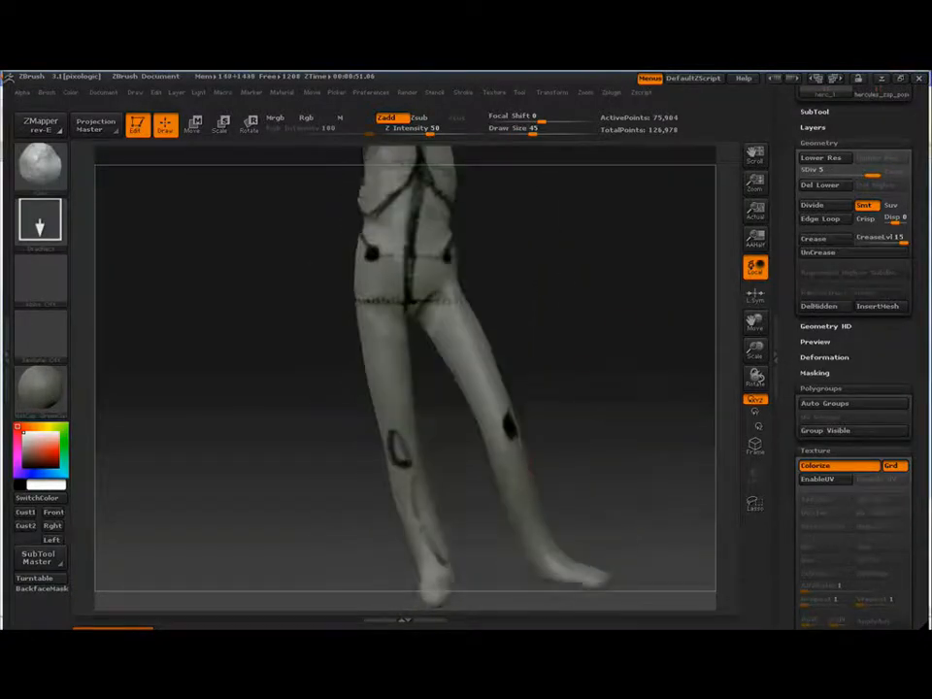
pyautogui.moveTo(503, 449); pyautogui.dragTo(534, 462)
pyautogui.moveTo(606, 458)
pyautogui.mouseDown()
pyautogui.moveTo(413, 460)
pyautogui.moveTo(611, 458)
pyautogui.mouseUp()
# Step: Turn off Colorize and sculpt the pit of the neck between the collarbones at draw size 23
pyautogui.click(839, 466)
pyautogui.moveTo(582, 252)
pyautogui.keyDown('alt'); pyautogui.mouseDown()
pyautogui.moveTo(593, 447)
pyautogui.moveTo(529, 417)
pyautogui.moveTo(587, 437)
pyautogui.moveTo(621, 485)
pyautogui.mouseUp(); pyautogui.keyUp('alt')
pyautogui.press('s')
pyautogui.click(443, 386)
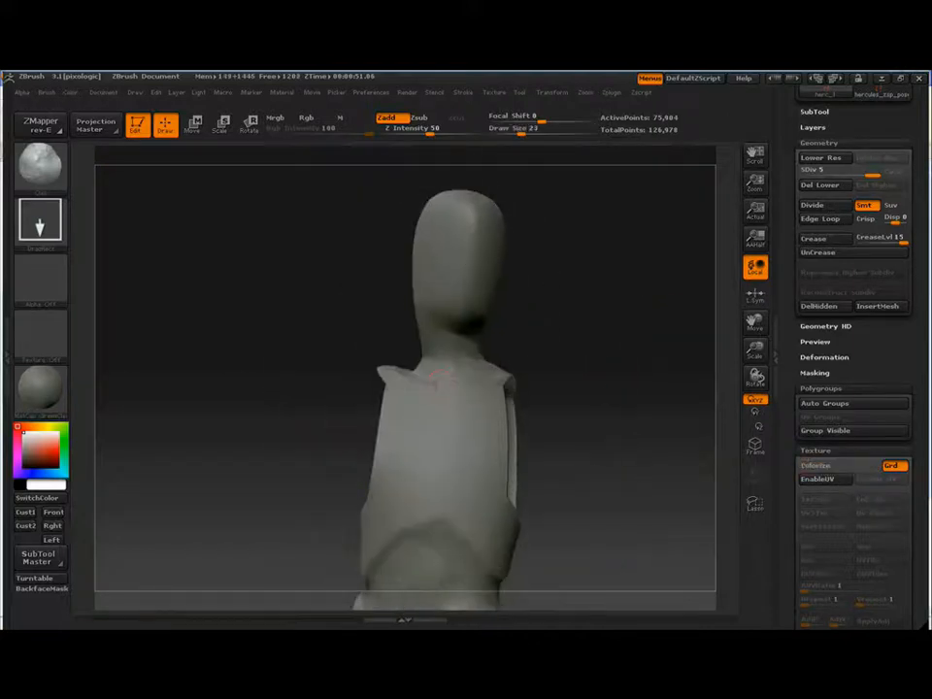
pyautogui.moveTo(439, 379); pyautogui.dragTo(449, 388)
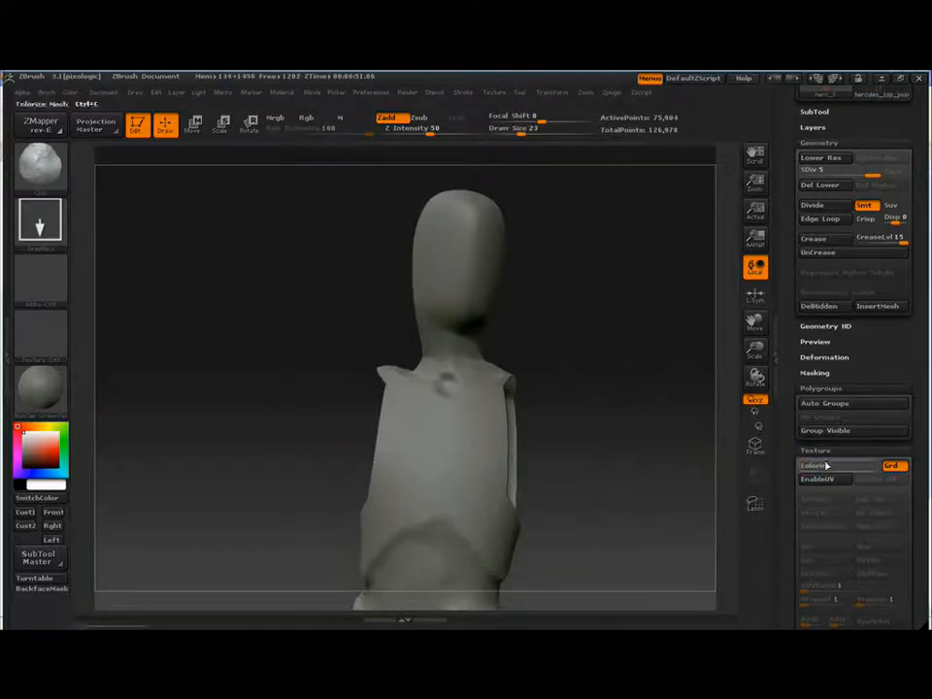
# Step: Set the draw size to 37 and toggle Colorize to compare the torso and pelvis forms with the painted landmarks
pyautogui.press('s')
pyautogui.click(443, 493)
pyautogui.moveTo(537, 337)
pyautogui.mouseDown()
pyautogui.moveTo(585, 337)
pyautogui.moveTo(535, 341)
pyautogui.mouseUp()
pyautogui.moveTo(601, 326); pyautogui.dragTo(635, 395)
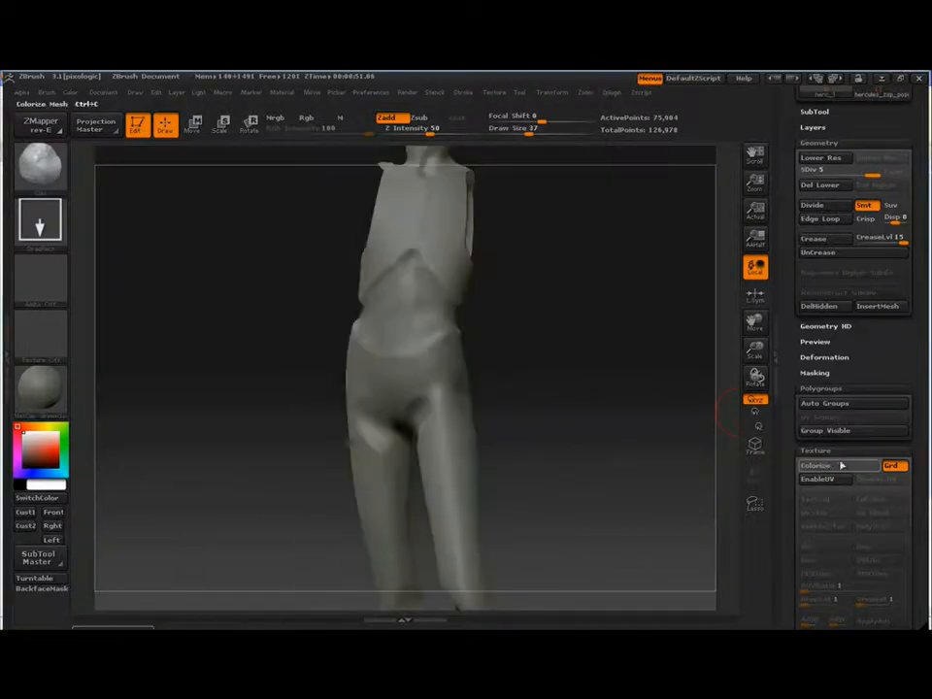
pyautogui.click(841, 465)
pyautogui.click(842, 465)
# Step: Sculpt the lower abdomen inside the pelvis line and check it against the painted landmarks
pyautogui.press('s')
pyautogui.click(432, 360)
pyautogui.moveTo(425, 344); pyautogui.dragTo(441, 367)
pyautogui.click(815, 466)
pyautogui.moveTo(505, 374)
pyautogui.mouseDown()
pyautogui.moveTo(561, 374)
pyautogui.moveTo(505, 376)
pyautogui.mouseUp()
pyautogui.click(815, 466)
# Step: Isolate the head and rib cage with a lasso selection, hiding everything below the waist
pyautogui.press('s')
pyautogui.click(427, 358)
pyautogui.keyDown('alt'); pyautogui.moveTo(543, 407); pyautogui.dragTo(544, 359); pyautogui.keyUp('alt')
pyautogui.click(747, 505)
pyautogui.moveTo(337, 503)
pyautogui.keyDown('ctrl'); pyautogui.keyDown('shift'); pyautogui.mouseDown()
pyautogui.moveTo(497, 355)
pyautogui.moveTo(394, 339)
pyautogui.moveTo(386, 347)
pyautogui.mouseUp(); pyautogui.keyUp('shift'); pyautogui.keyUp('ctrl')
pyautogui.moveTo(262, 428); pyautogui.dragTo(320, 427)
pyautogui.keyDown('alt'); pyautogui.moveTo(582, 369); pyautogui.dragTo(592, 417); pyautogui.keyUp('alt')
pyautogui.moveTo(582, 417)
pyautogui.mouseDown()
pyautogui.moveTo(618, 368)
pyautogui.moveTo(582, 291)
pyautogui.moveTo(554, 456)
pyautogui.moveTo(568, 345)
pyautogui.moveTo(614, 339)
pyautogui.mouseUp()
# Step: Refine the isolated rib cage with the Clay brush at draw size 45, and reduce the draw size to 38
pyautogui.press('s')
pyautogui.click(506, 446)
pyautogui.moveTo(539, 433)
pyautogui.mouseDown()
pyautogui.moveTo(529, 417)
pyautogui.moveTo(544, 432)
pyautogui.moveTo(516, 441)
pyautogui.moveTo(540, 392)
pyautogui.mouseUp()
pyautogui.press(']')
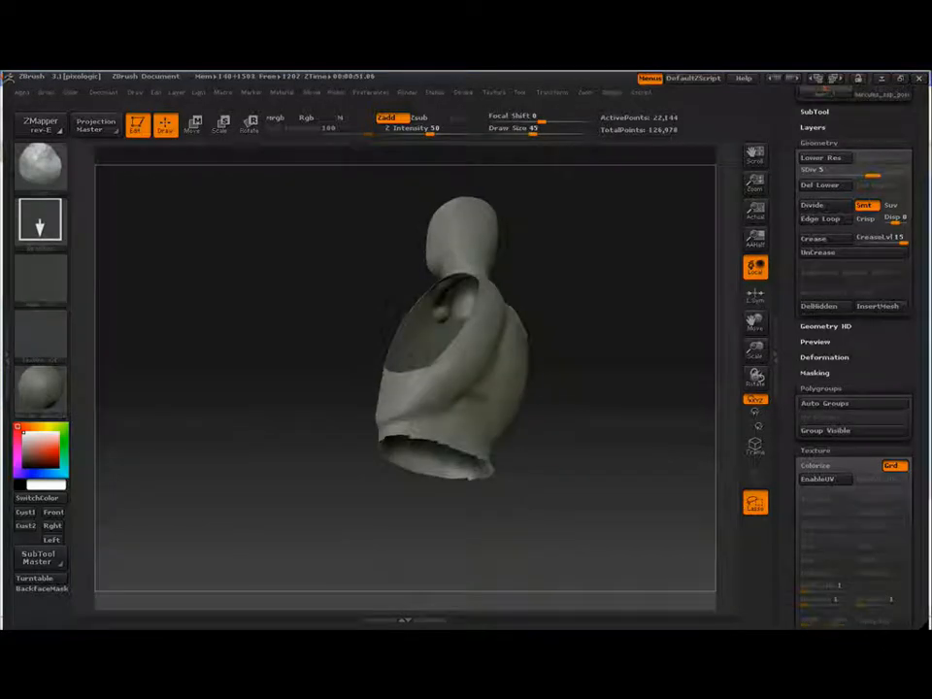
pyautogui.moveTo(549, 351)
pyautogui.mouseDown()
pyautogui.moveTo(544, 417)
pyautogui.moveTo(563, 421)
pyautogui.moveTo(538, 433)
pyautogui.moveTo(594, 398)
pyautogui.moveTo(613, 340)
pyautogui.mouseUp()
pyautogui.press('s')
pyautogui.click(488, 445)
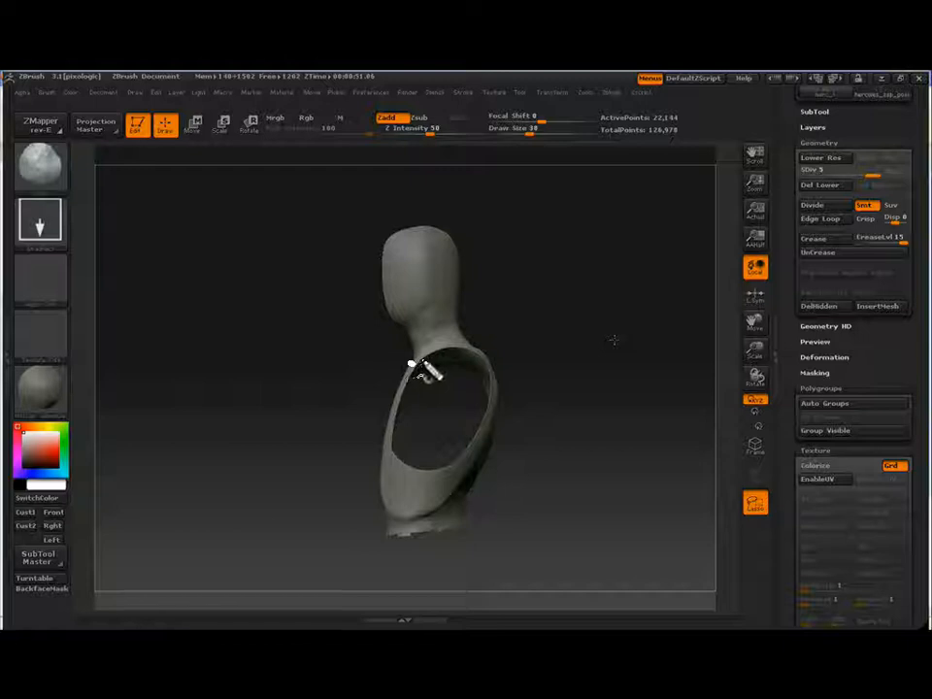
pyautogui.moveTo(410, 365); pyautogui.dragTo(457, 337)
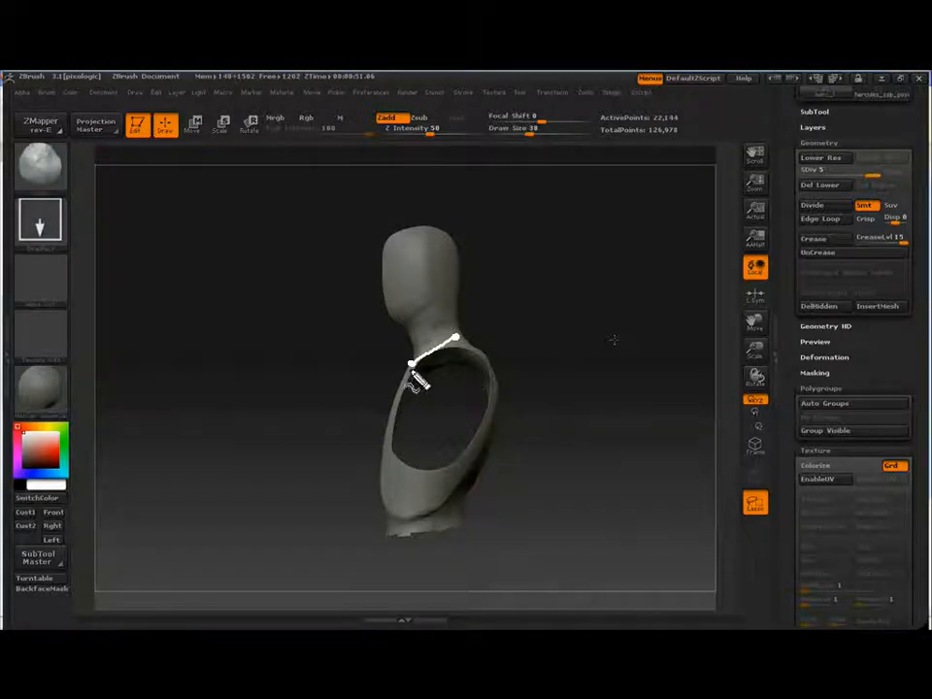
pyautogui.moveTo(417, 382)
pyautogui.mouseDown()
pyautogui.moveTo(385, 495)
pyautogui.moveTo(407, 526)
pyautogui.moveTo(443, 513)
pyautogui.moveTo(404, 527)
pyautogui.mouseUp()
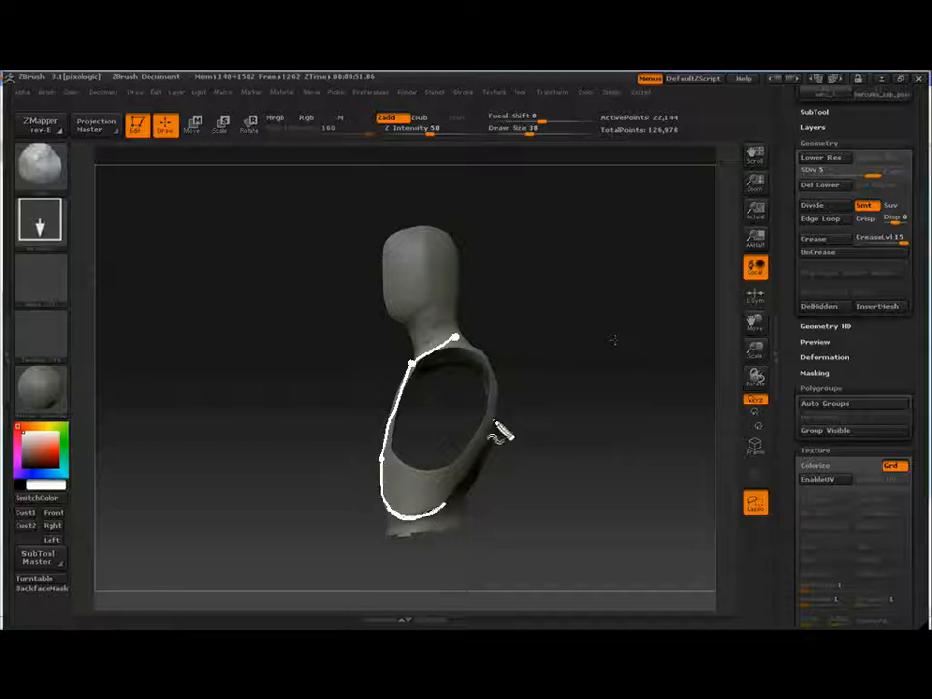
pyautogui.moveTo(500, 434)
pyautogui.mouseDown()
pyautogui.moveTo(445, 513)
pyautogui.moveTo(493, 371)
pyautogui.moveTo(479, 386)
pyautogui.moveTo(466, 351)
pyautogui.moveTo(493, 421)
pyautogui.mouseUp()
pyautogui.moveTo(555, 304); pyautogui.dragTo(515, 349)
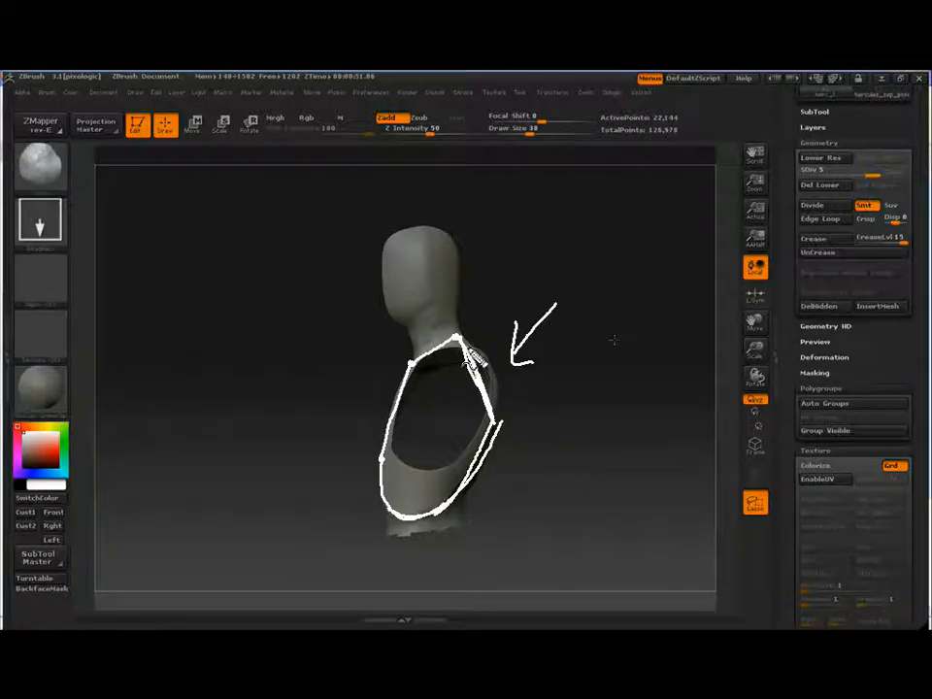
pyautogui.moveTo(479, 397)
pyautogui.mouseDown()
pyautogui.moveTo(471, 498)
pyautogui.moveTo(416, 537)
pyautogui.mouseUp()
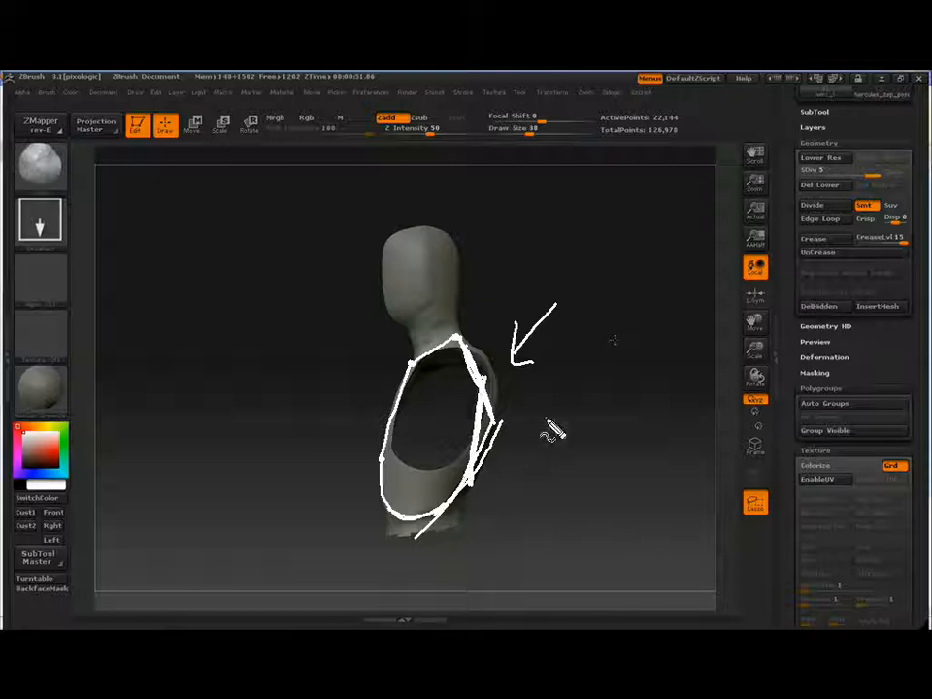
pyautogui.press('Escape')
# Step: Refine the back of the isolated rib cage with the Clay brush, setting the draw size to 77 and 36
pyautogui.press('s')
pyautogui.click(499, 454)
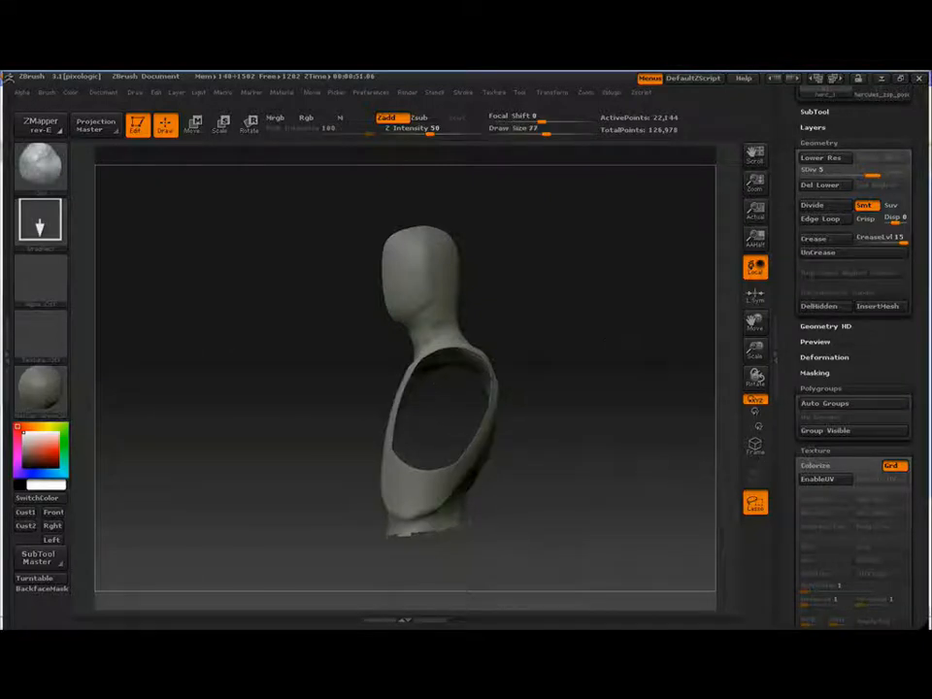
pyautogui.moveTo(540, 431)
pyautogui.mouseDown()
pyautogui.moveTo(586, 420)
pyautogui.moveTo(478, 446)
pyautogui.mouseUp()
pyautogui.press('s')
pyautogui.click(462, 447)
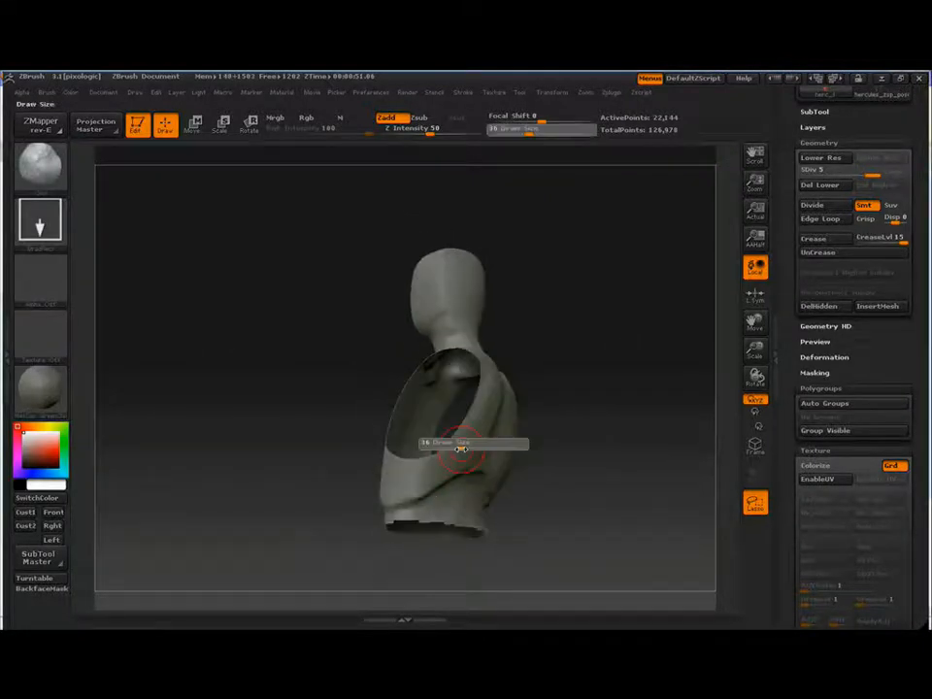
pyautogui.moveTo(539, 436)
pyautogui.mouseDown()
pyautogui.moveTo(524, 361)
pyautogui.moveTo(476, 357)
pyautogui.moveTo(462, 373)
pyautogui.moveTo(561, 271)
pyautogui.moveTo(628, 326)
pyautogui.moveTo(514, 405)
pyautogui.mouseUp()
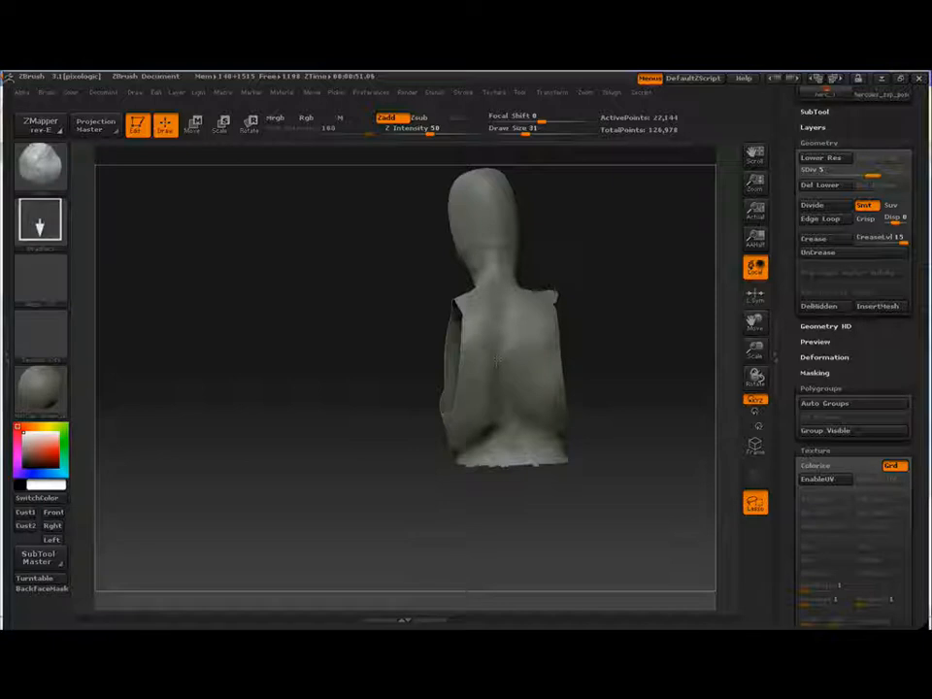
pyautogui.moveTo(554, 415); pyautogui.dragTo(514, 449)
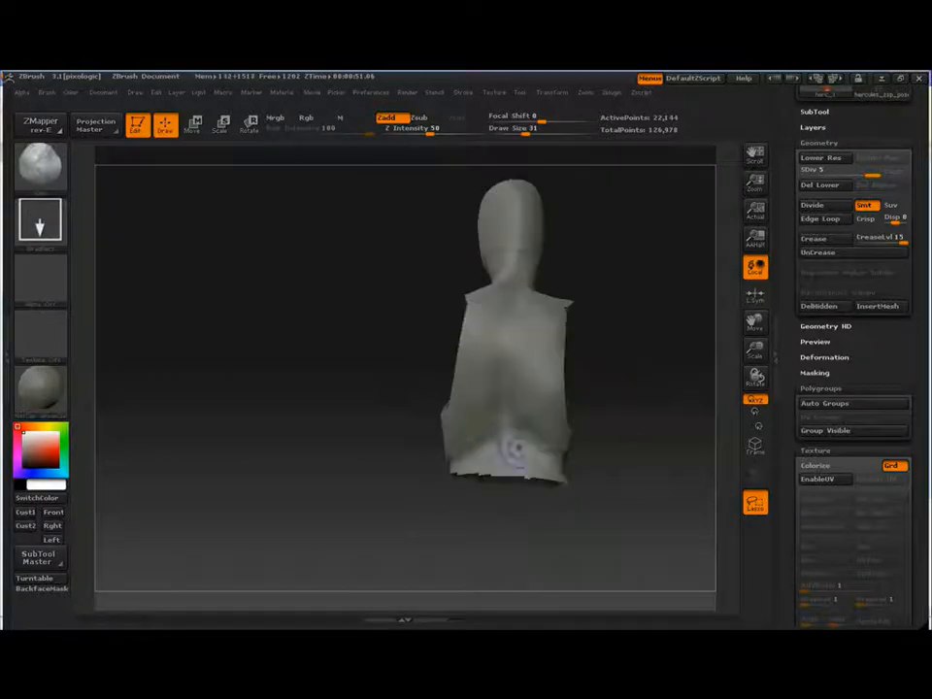
# Step: Sculpt the side and lower edge of the isolated rib cage and bring back the hidden parts of the figure
pyautogui.moveTo(658, 450); pyautogui.dragTo(640, 389)
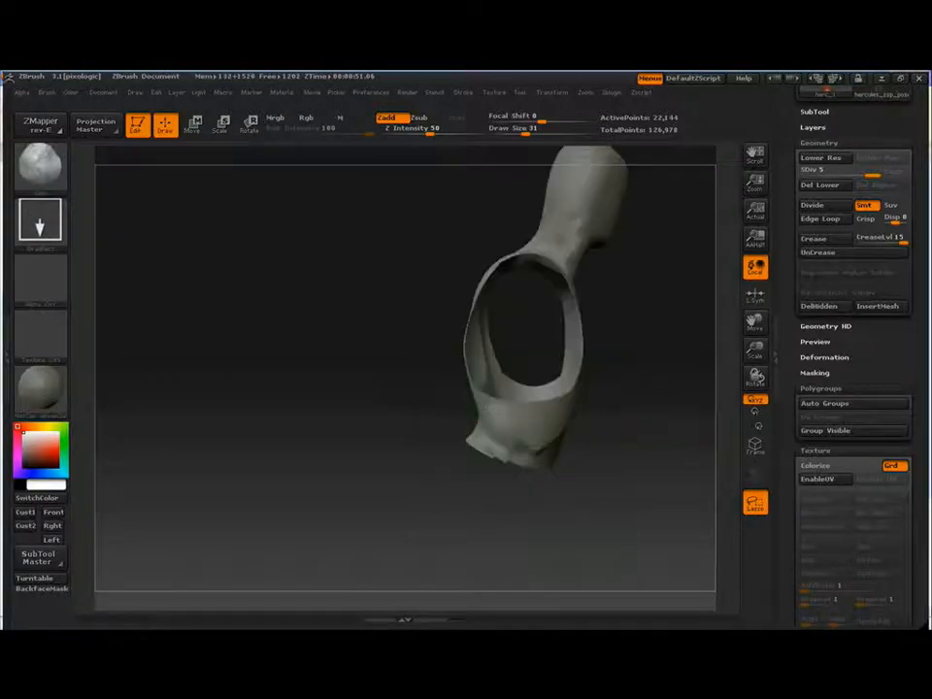
pyautogui.moveTo(482, 407)
pyautogui.mouseDown()
pyautogui.moveTo(514, 427)
pyautogui.moveTo(520, 452)
pyautogui.mouseUp()
pyautogui.press(']')
pyautogui.moveTo(477, 522)
pyautogui.mouseDown()
pyautogui.moveTo(561, 486)
pyautogui.moveTo(660, 480)
pyautogui.moveTo(563, 464)
pyautogui.moveTo(690, 455)
pyautogui.moveTo(698, 414)
pyautogui.moveTo(490, 473)
pyautogui.moveTo(557, 447)
pyautogui.moveTo(551, 347)
pyautogui.mouseUp()
pyautogui.moveTo(497, 467)
pyautogui.mouseDown()
pyautogui.moveTo(621, 432)
pyautogui.moveTo(657, 398)
pyautogui.moveTo(649, 324)
pyautogui.moveTo(543, 281)
pyautogui.mouseUp()
pyautogui.moveTo(601, 388)
pyautogui.mouseDown()
pyautogui.moveTo(583, 291)
pyautogui.moveTo(602, 277)
pyautogui.moveTo(582, 418)
pyautogui.moveTo(602, 427)
pyautogui.moveTo(597, 375)
pyautogui.moveTo(621, 398)
pyautogui.mouseUp()
pyautogui.keyDown('ctrl'); pyautogui.keyDown('shift'); pyautogui.click(592, 407); pyautogui.keyUp('shift'); pyautogui.keyUp('ctrl')
# Step: Set the draw size to 58 and build up the upper back, shoulders and chest with the Clay brush
pyautogui.press('s')
pyautogui.moveTo(503, 443); pyautogui.dragTo(492, 444)
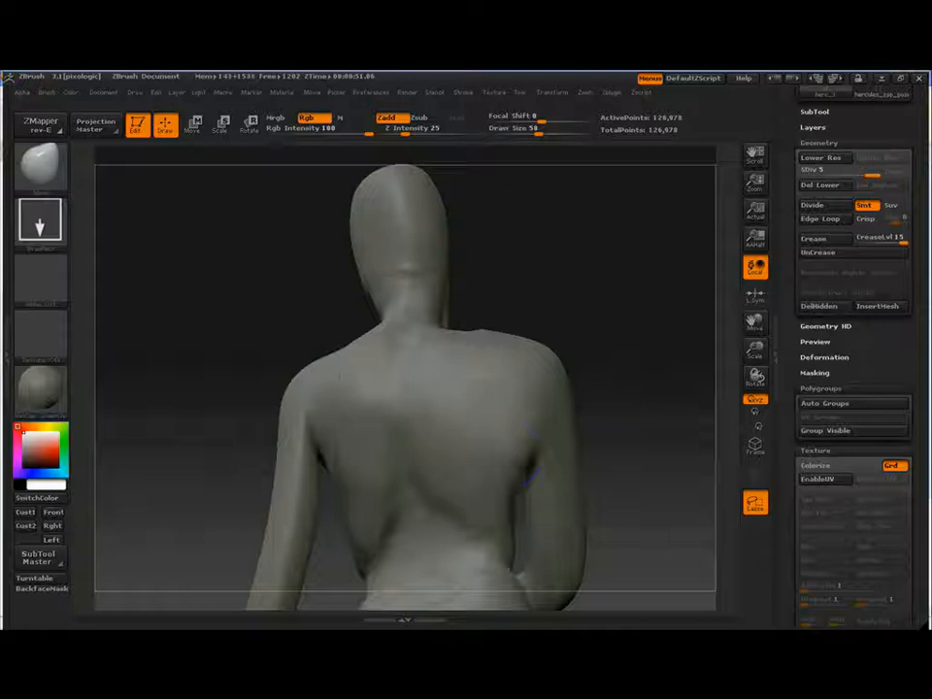
pyautogui.moveTo(594, 416)
pyautogui.mouseDown()
pyautogui.moveTo(617, 401)
pyautogui.moveTo(606, 383)
pyautogui.mouseUp()
pyautogui.moveTo(386, 390); pyautogui.dragTo(375, 340)
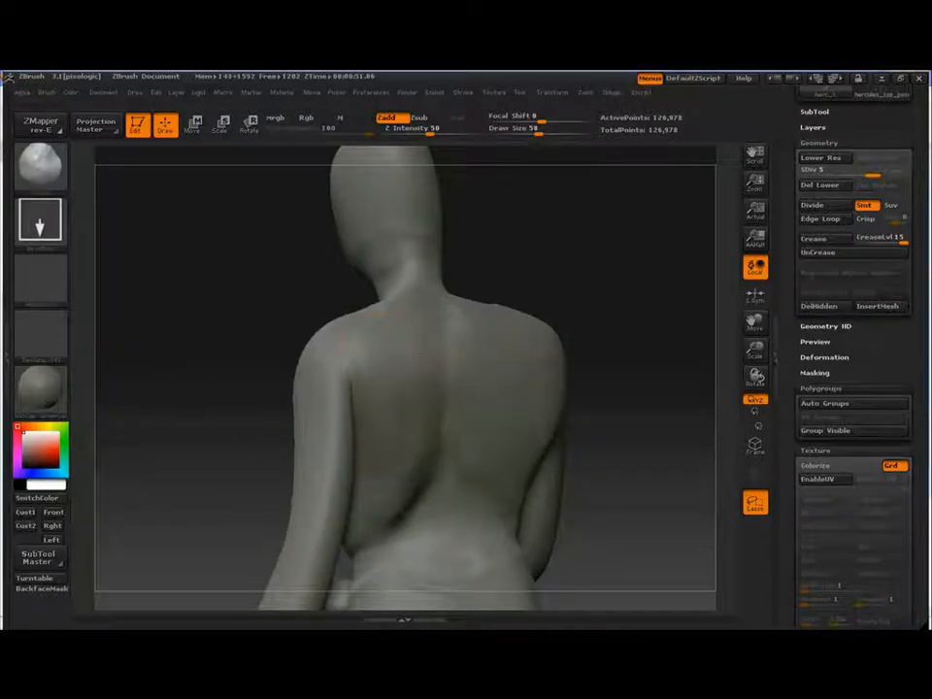
pyautogui.moveTo(573, 466); pyautogui.dragTo(670, 458)
pyautogui.moveTo(390, 434)
pyautogui.mouseDown()
pyautogui.moveTo(392, 383)
pyautogui.moveTo(431, 453)
pyautogui.moveTo(403, 449)
pyautogui.mouseUp()
pyautogui.moveTo(180, 412); pyautogui.dragTo(389, 402)
pyautogui.moveTo(284, 357); pyautogui.dragTo(291, 424)
pyautogui.moveTo(592, 427); pyautogui.dragTo(436, 439)
# Step: Isolate the torso without head and arms, and sculpt the sides and lower edge of the rib cage
pyautogui.keyDown('ctrl'); pyautogui.keyDown('shift'); pyautogui.click(660, 381); pyautogui.keyUp('shift'); pyautogui.keyUp('ctrl')
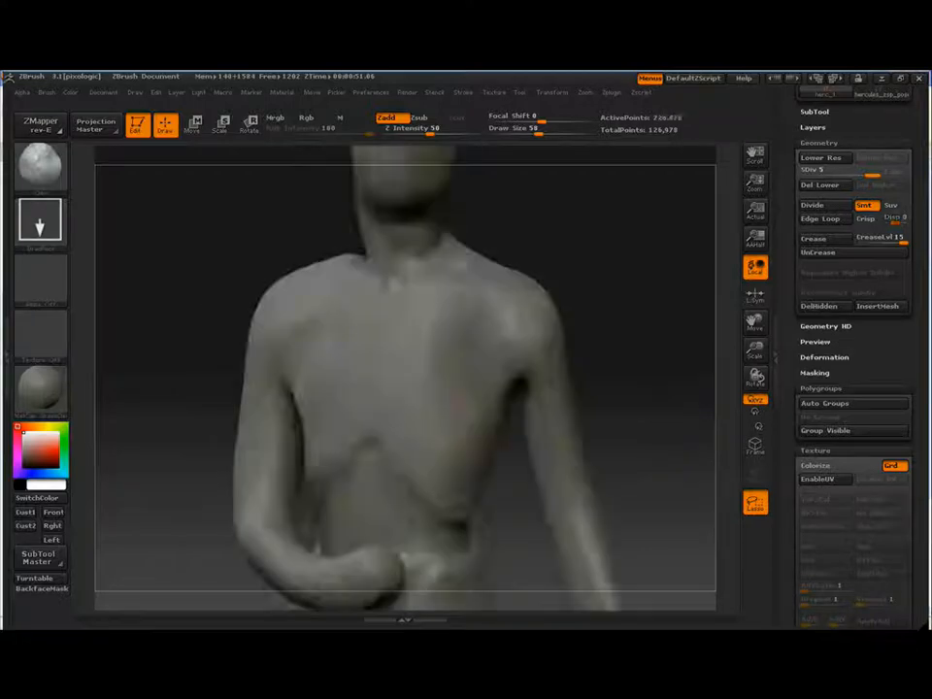
pyautogui.keyDown('ctrl'); pyautogui.keyDown('shift'); pyautogui.moveTo(339, 291); pyautogui.dragTo(339, 563); pyautogui.keyUp('shift'); pyautogui.keyUp('ctrl')
pyautogui.moveTo(175, 429)
pyautogui.mouseDown()
pyautogui.moveTo(309, 431)
pyautogui.moveTo(291, 456)
pyautogui.moveTo(330, 383)
pyautogui.mouseUp()
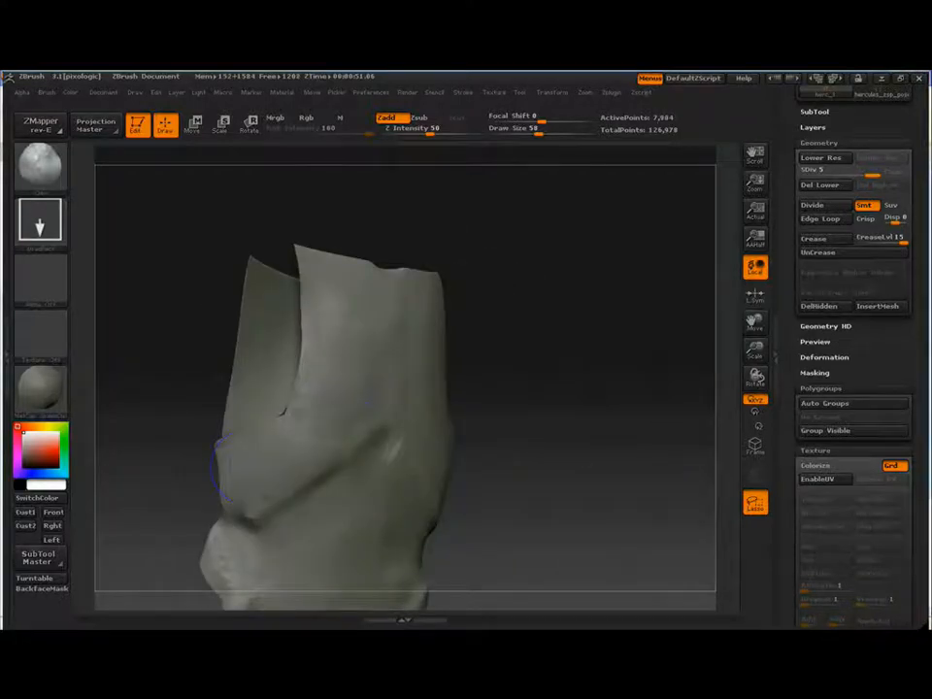
pyautogui.moveTo(160, 468); pyautogui.dragTo(243, 464)
pyautogui.moveTo(543, 466); pyautogui.dragTo(373, 464)
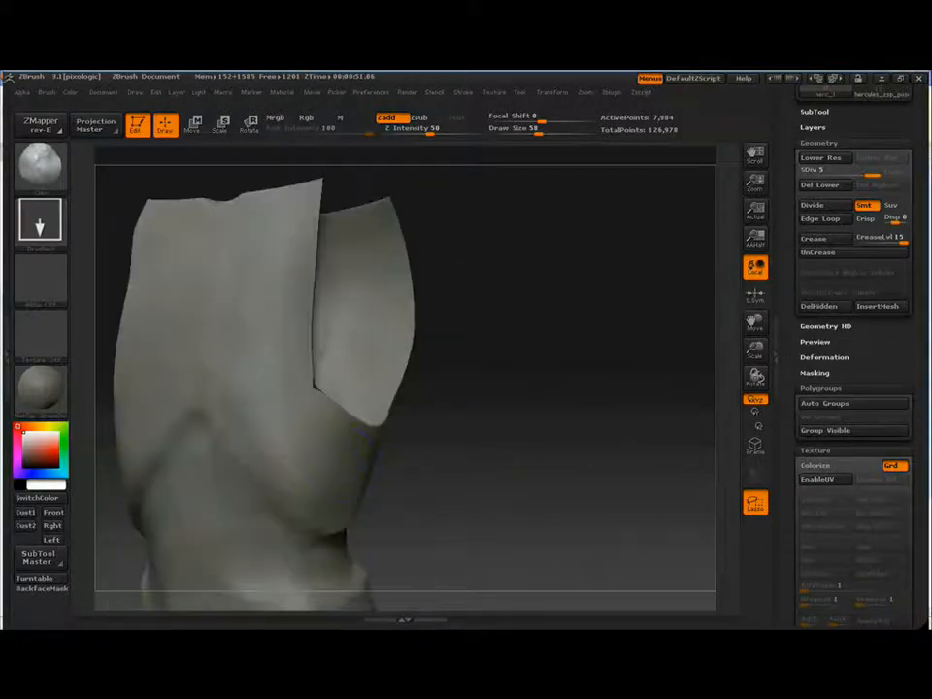
pyautogui.moveTo(233, 393); pyautogui.dragTo(254, 436)
pyautogui.moveTo(510, 447); pyautogui.dragTo(373, 451)
# Step: Continue shaping the isolated rib cage at draw size 66 and bring back the whole figure
pyautogui.press('s')
pyautogui.click(348, 453)
pyautogui.moveTo(543, 466); pyautogui.dragTo(446, 468)
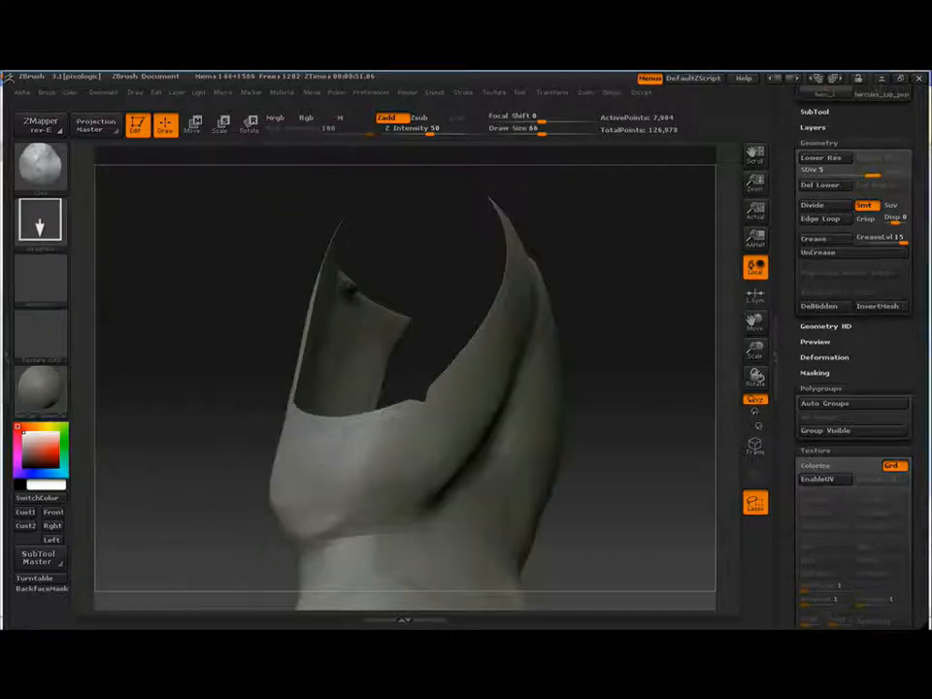
pyautogui.moveTo(423, 249)
pyautogui.mouseDown()
pyautogui.moveTo(499, 393)
pyautogui.moveTo(696, 338)
pyautogui.moveTo(653, 341)
pyautogui.mouseUp()
pyautogui.moveTo(458, 313)
pyautogui.mouseDown()
pyautogui.moveTo(439, 340)
pyautogui.moveTo(448, 335)
pyautogui.moveTo(410, 309)
pyautogui.mouseUp()
pyautogui.moveTo(679, 249)
pyautogui.keyDown('ctrl'); pyautogui.keyDown('shift'); pyautogui.mouseDown()
pyautogui.moveTo(697, 243)
pyautogui.moveTo(676, 326)
pyautogui.mouseUp(); pyautogui.keyUp('shift'); pyautogui.keyUp('ctrl')
pyautogui.keyDown('ctrl'); pyautogui.keyDown('shift'); pyautogui.click(701, 244); pyautogui.keyUp('shift'); pyautogui.keyUp('ctrl')
# Step: Mask everything except the straight hanging arm with a topological mask, and hide that arm using the masking options
pyautogui.press('r')
pyautogui.keyDown('ctrl'); pyautogui.moveTo(317, 333); pyautogui.dragTo(291, 408); pyautogui.keyUp('ctrl')
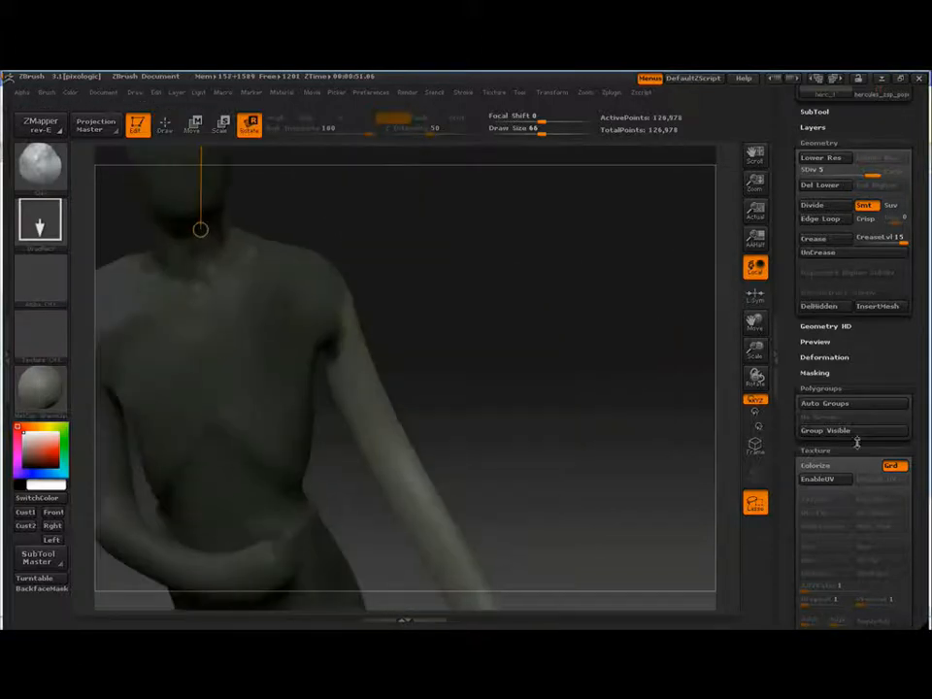
pyautogui.scroll(-1, 844, 347)
pyautogui.click(816, 356)
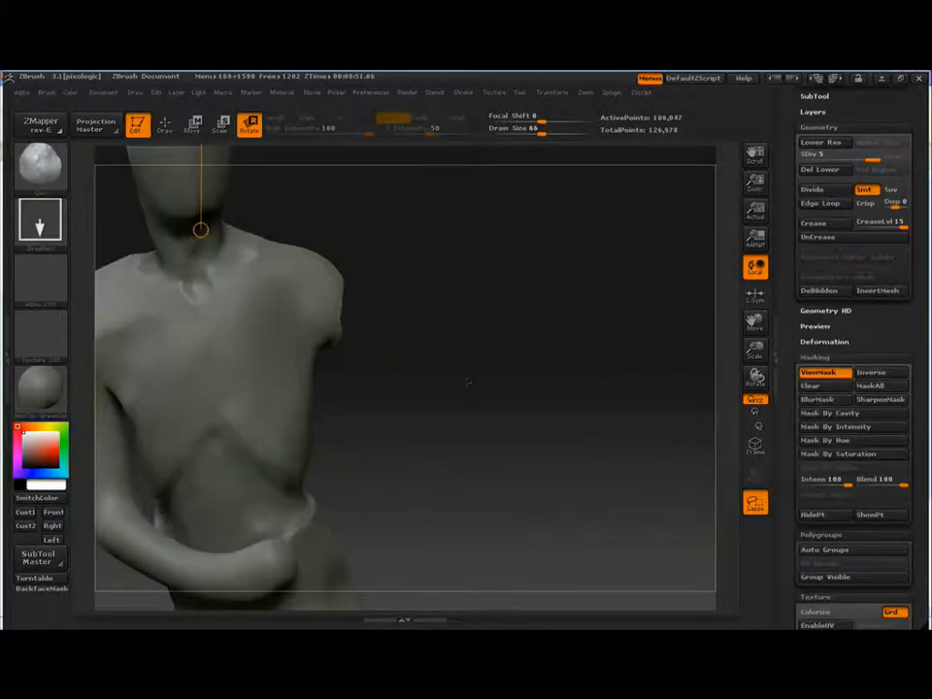
pyautogui.hotkey('shift', 'f')
pyautogui.keyDown('alt'); pyautogui.moveTo(468, 381); pyautogui.dragTo(582, 313); pyautogui.keyUp('alt')
pyautogui.keyDown('ctrl'); pyautogui.keyDown('shift'); pyautogui.click(364, 514); pyautogui.keyUp('shift'); pyautogui.keyUp('ctrl')
pyautogui.keyDown('ctrl'); pyautogui.keyDown('shift'); pyautogui.click(261, 315); pyautogui.keyUp('shift'); pyautogui.keyUp('ctrl')
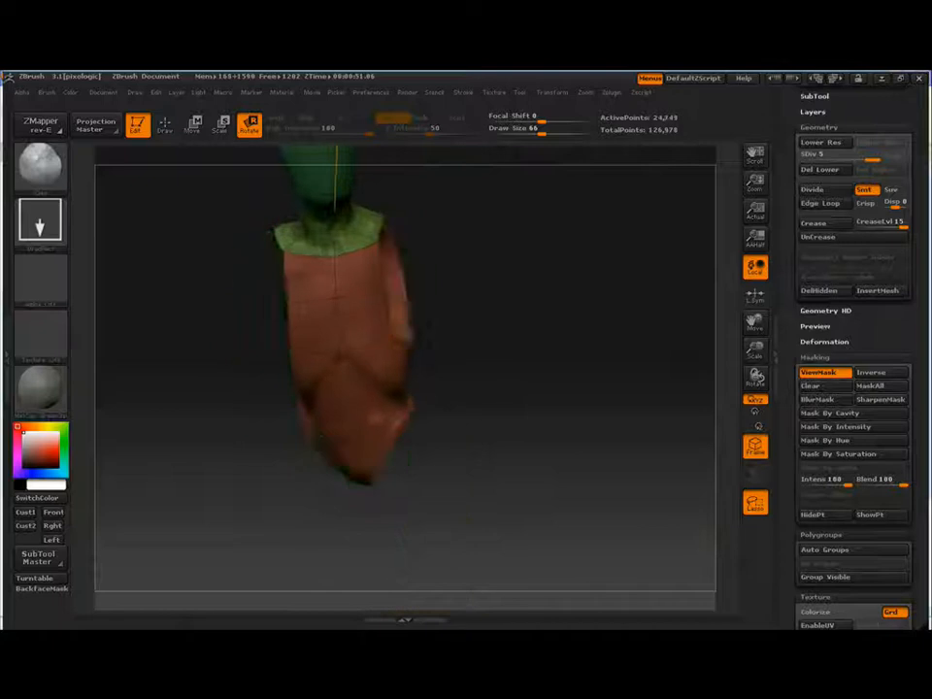
pyautogui.hotkey('ctrl', 'z')
pyautogui.keyDown('ctrl'); pyautogui.keyDown('shift'); pyautogui.click(327, 237); pyautogui.keyUp('shift'); pyautogui.keyUp('ctrl')
pyautogui.keyDown('ctrl'); pyautogui.keyDown('shift'); pyautogui.click(324, 185); pyautogui.keyUp('shift'); pyautogui.keyUp('ctrl')
pyautogui.keyDown('alt'); pyautogui.moveTo(452, 232); pyautogui.dragTo(453, 355); pyautogui.keyUp('alt')
pyautogui.hotkey('ctrl', 'z')
pyautogui.hotkey('ctrl', 'z')
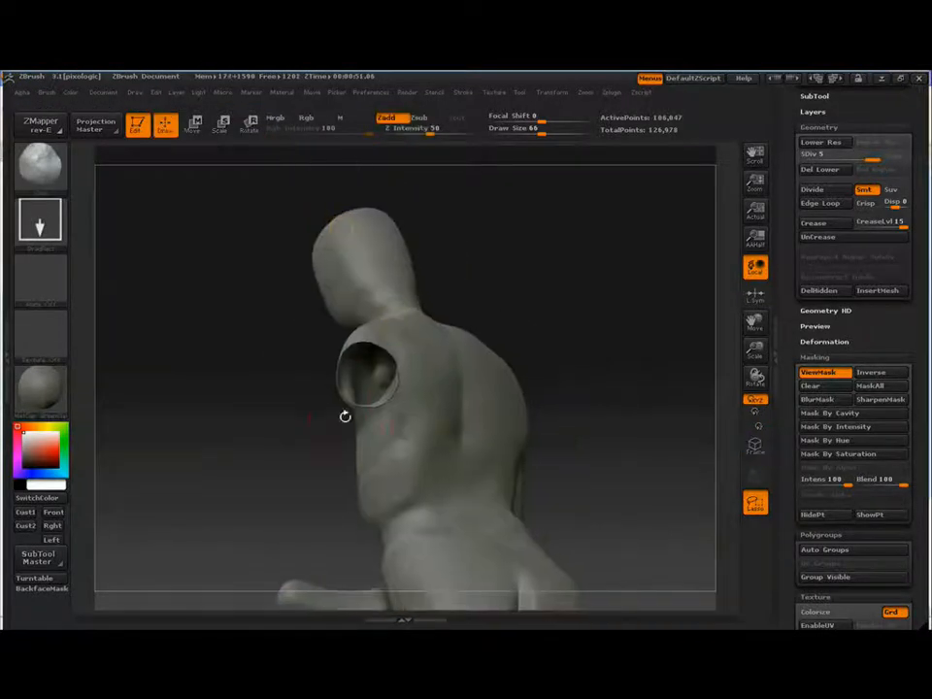
# Step: Sculpt the side of the rib cage below the open shoulder with the Clay brush while the arm is hidden
pyautogui.moveTo(621, 388); pyautogui.dragTo(694, 388)
pyautogui.moveTo(386, 391)
pyautogui.mouseDown()
pyautogui.moveTo(398, 456)
pyautogui.moveTo(361, 427)
pyautogui.mouseUp()
pyautogui.moveTo(505, 427); pyautogui.dragTo(427, 427)
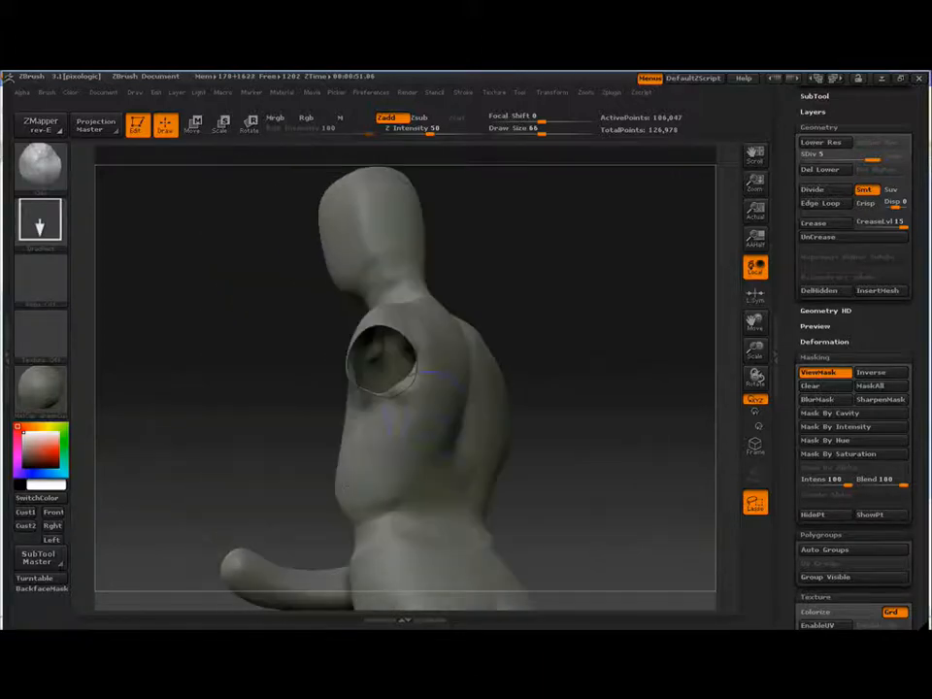
pyautogui.moveTo(601, 412); pyautogui.dragTo(536, 462)
# Step: Bring back the hidden arm and display the polygroup colours on the whole figure
pyautogui.press('f')
pyautogui.moveTo(855, 337); pyautogui.dragTo(855, 188)
pyautogui.keyDown('ctrl'); pyautogui.keyDown('shift'); pyautogui.click(608, 423); pyautogui.keyUp('shift'); pyautogui.keyUp('ctrl')
pyautogui.keyDown('alt'); pyautogui.moveTo(607, 422); pyautogui.dragTo(591, 435); pyautogui.keyUp('alt')
pyautogui.hotkey('shift', 'f')
pyautogui.moveTo(544, 400); pyautogui.dragTo(621, 400)
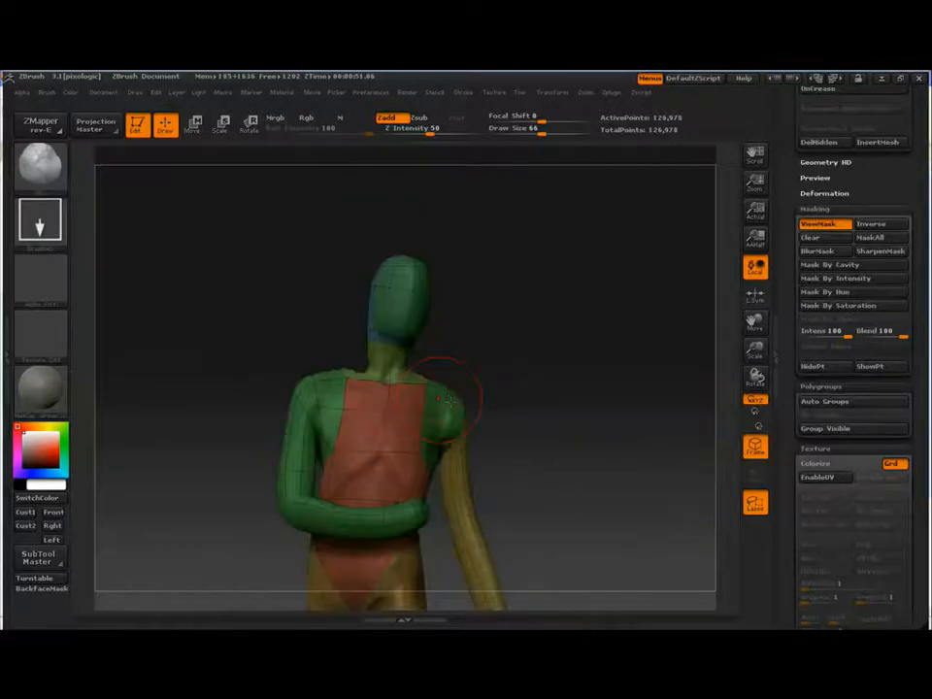
# Step: Isolate the bent arm with a topological mask, assign it its own polygroup, and show the whole figure
pyautogui.press('r')
pyautogui.moveTo(395, 357); pyautogui.dragTo(447, 191)
pyautogui.keyDown('ctrl'); pyautogui.moveTo(299, 439); pyautogui.dragTo(299, 444); pyautogui.keyUp('ctrl')
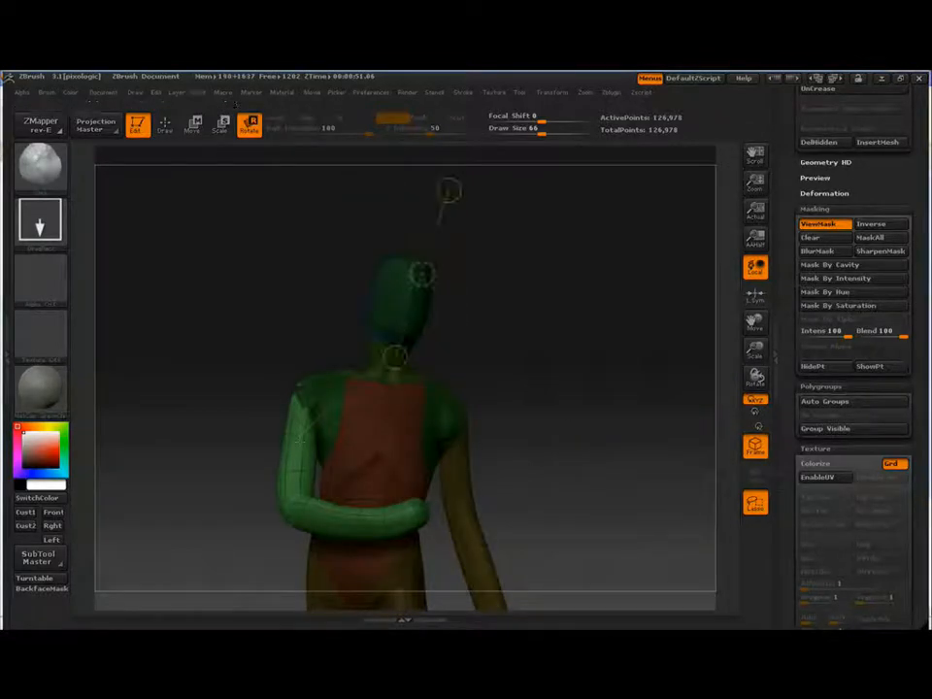
pyautogui.click(830, 369)
pyautogui.keyDown('ctrl'); pyautogui.keyDown('shift'); pyautogui.moveTo(553, 375); pyautogui.dragTo(590, 412); pyautogui.keyUp('shift'); pyautogui.keyUp('ctrl')
pyautogui.click(827, 428)
pyautogui.keyDown('ctrl'); pyautogui.keyDown('shift'); pyautogui.click(583, 437); pyautogui.keyUp('shift'); pyautogui.keyUp('ctrl')
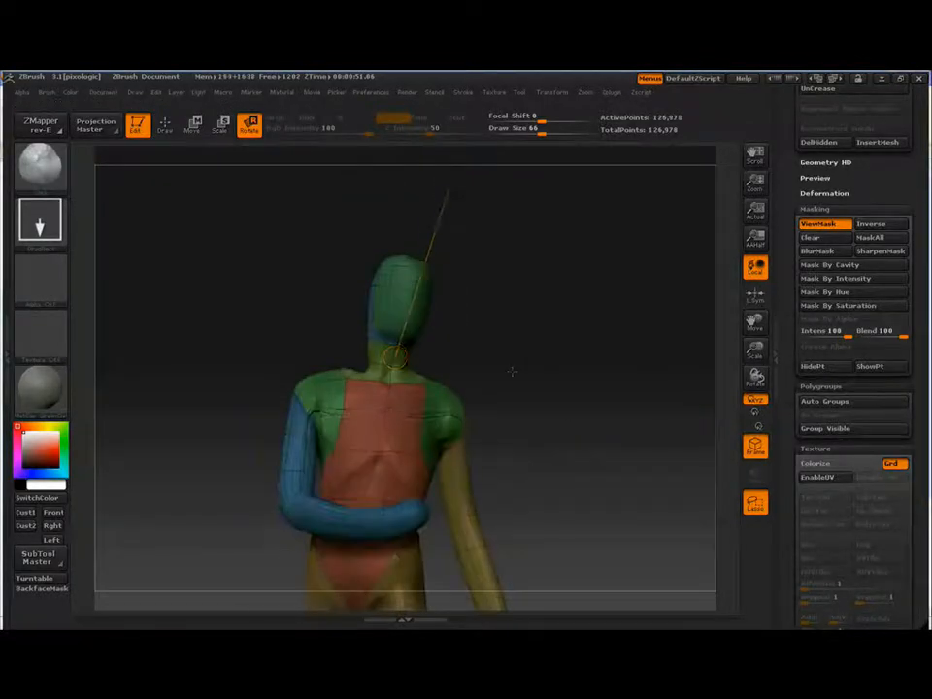
# Step: Filter the visible parts by the chest and shoulder polygroups, group what is visible, and restore the whole figure
pyautogui.keyDown('ctrl'); pyautogui.keyDown('shift'); pyautogui.click(393, 427); pyautogui.keyUp('shift'); pyautogui.keyUp('ctrl')
pyautogui.keyDown('ctrl'); pyautogui.keyDown('shift'); pyautogui.click(393, 427); pyautogui.keyUp('shift'); pyautogui.keyUp('ctrl')
pyautogui.keyDown('ctrl'); pyautogui.keyDown('shift'); pyautogui.click(444, 417); pyautogui.keyUp('shift'); pyautogui.keyUp('ctrl')
pyautogui.moveTo(543, 388)
pyautogui.keyDown('ctrl'); pyautogui.keyDown('shift'); pyautogui.mouseDown()
pyautogui.moveTo(582, 423)
pyautogui.moveTo(610, 387)
pyautogui.moveTo(456, 373)
pyautogui.mouseUp(); pyautogui.keyUp('shift'); pyautogui.keyUp('ctrl')
pyautogui.click(820, 425)
pyautogui.keyDown('ctrl'); pyautogui.keyDown('shift'); pyautogui.click(625, 418); pyautogui.keyUp('shift'); pyautogui.keyUp('ctrl')
# Step: Hide the polygroup display, return to Draw mode, and sculpt and smooth the hanging arm's shoulder at draw size 38
pyautogui.hotkey('shift', 'f')
pyautogui.press('q')
pyautogui.moveTo(332, 324)
pyautogui.mouseDown()
pyautogui.moveTo(569, 469)
pyautogui.moveTo(568, 533)
pyautogui.mouseUp()
pyautogui.press('s')
pyautogui.click(420, 391)
pyautogui.moveTo(524, 408); pyautogui.dragTo(573, 419)
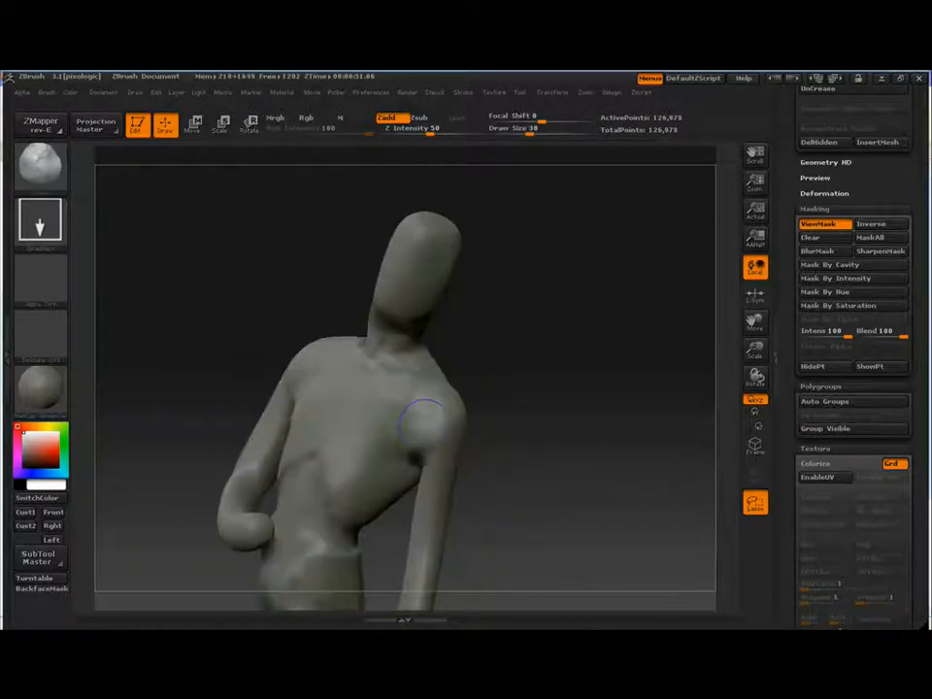
pyautogui.keyDown('shift'); pyautogui.moveTo(422, 416); pyautogui.dragTo(424, 424); pyautogui.keyUp('shift')
pyautogui.moveTo(460, 473)
pyautogui.mouseDown()
pyautogui.moveTo(478, 453)
pyautogui.moveTo(472, 505)
pyautogui.moveTo(470, 474)
pyautogui.mouseUp()
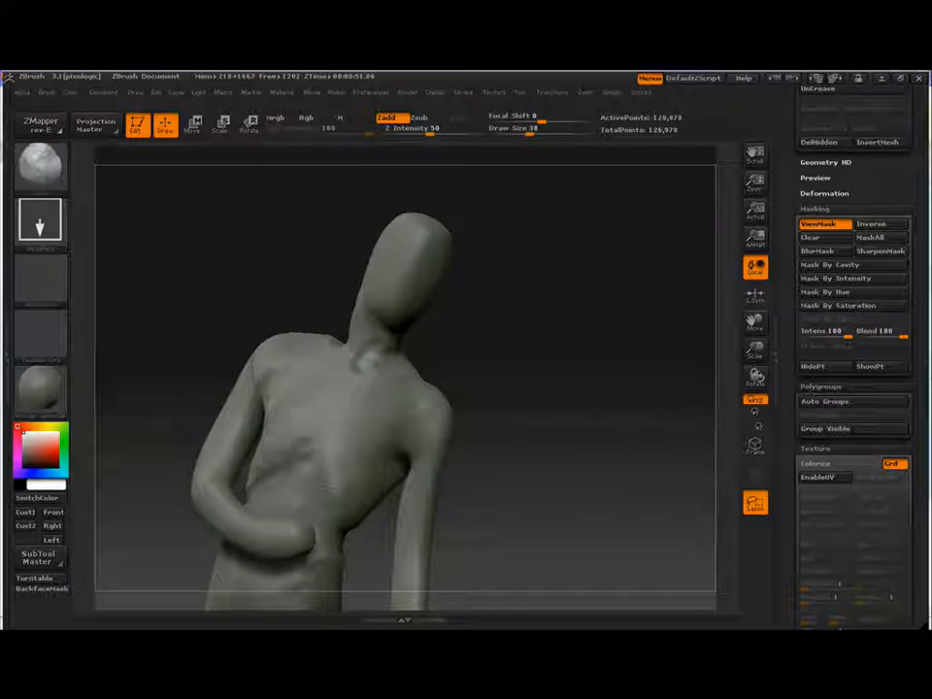
pyautogui.moveTo(486, 441); pyautogui.dragTo(514, 456)
# Step: Hide the bent arm by its polygroup to expose the front and side of the rib cage
pyautogui.keyDown('ctrl'); pyautogui.keyDown('shift'); pyautogui.click(233, 447); pyautogui.keyUp('shift'); pyautogui.keyUp('ctrl')
pyautogui.keyDown('ctrl'); pyautogui.keyDown('shift'); pyautogui.moveTo(391, 431); pyautogui.dragTo(485, 446); pyautogui.keyUp('shift'); pyautogui.keyUp('ctrl')
pyautogui.moveTo(544, 463); pyautogui.dragTo(597, 444)
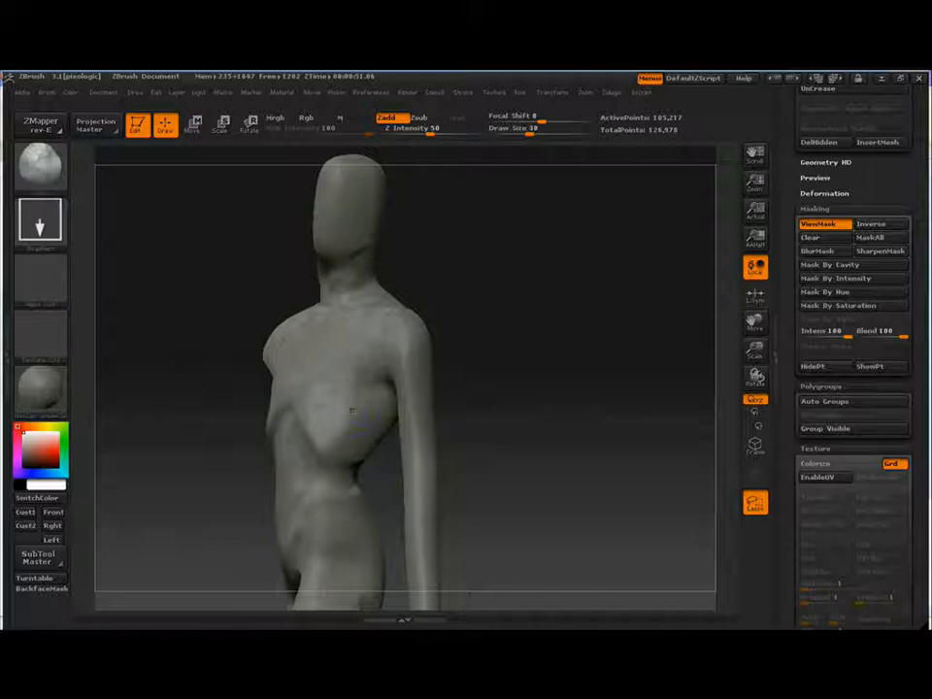
pyautogui.moveTo(483, 392); pyautogui.dragTo(550, 372)
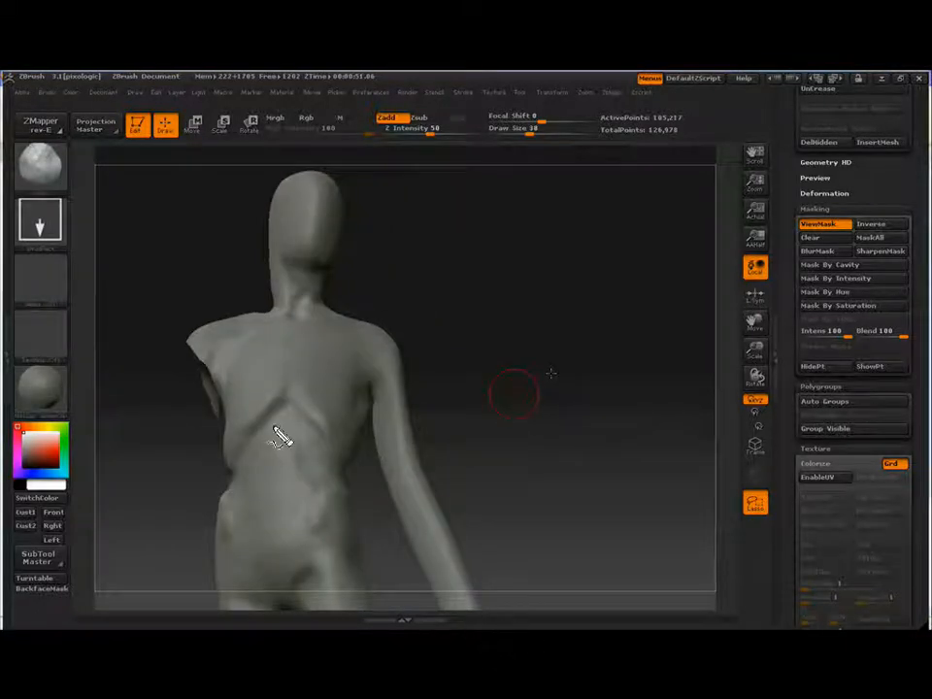
# Step: Annotate the rib cage arch and the sternum line in white, with arrows pointing to both sides of the upper chest
pyautogui.moveTo(287, 384); pyautogui.dragTo(231, 463)
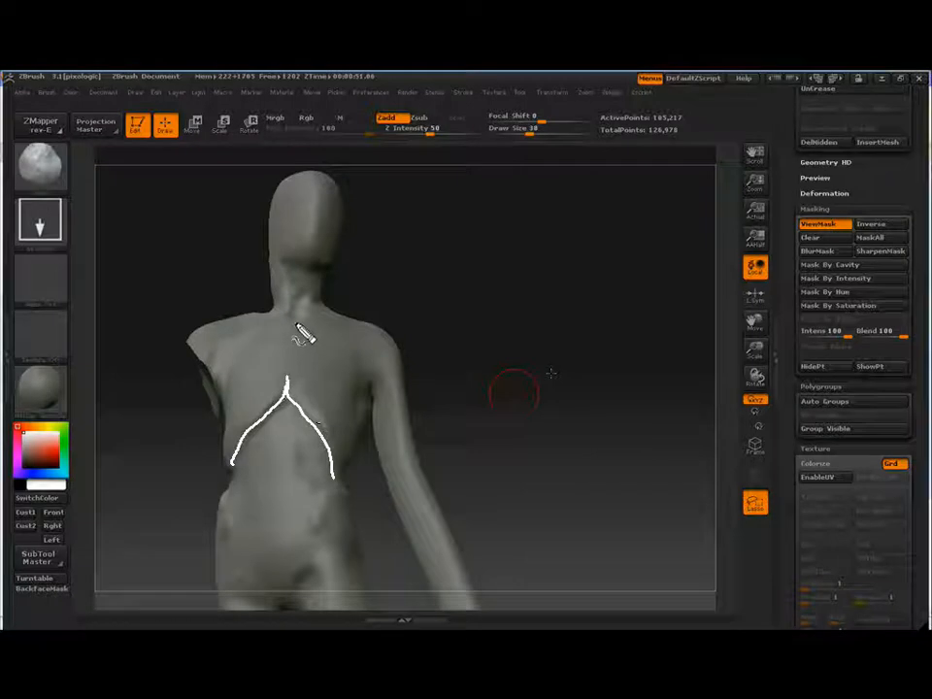
pyautogui.moveTo(296, 323); pyautogui.dragTo(288, 383)
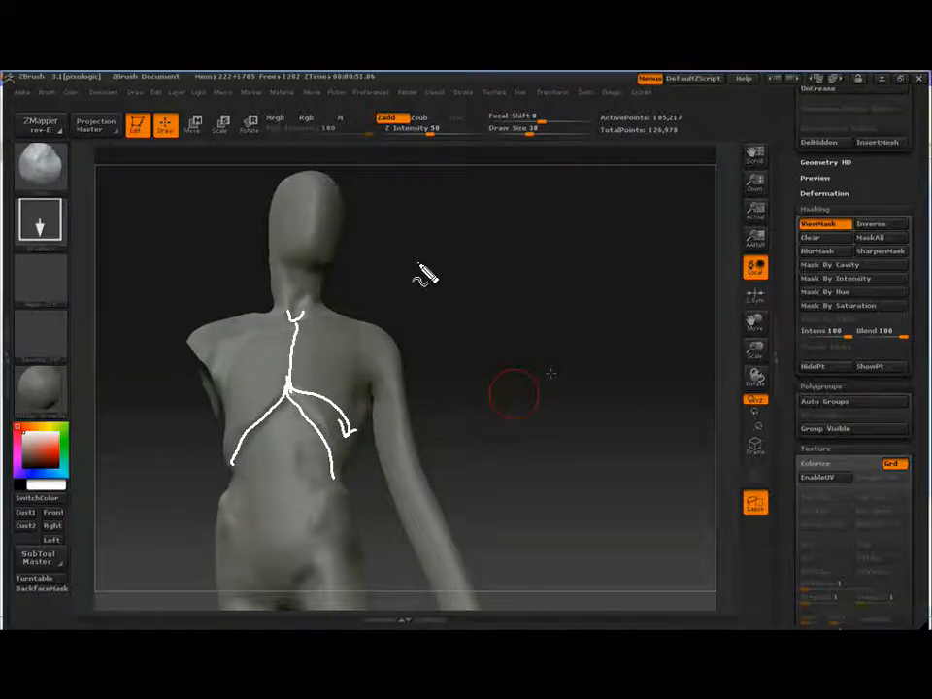
pyautogui.moveTo(419, 262); pyautogui.dragTo(355, 340)
pyautogui.moveTo(359, 304); pyautogui.dragTo(385, 330)
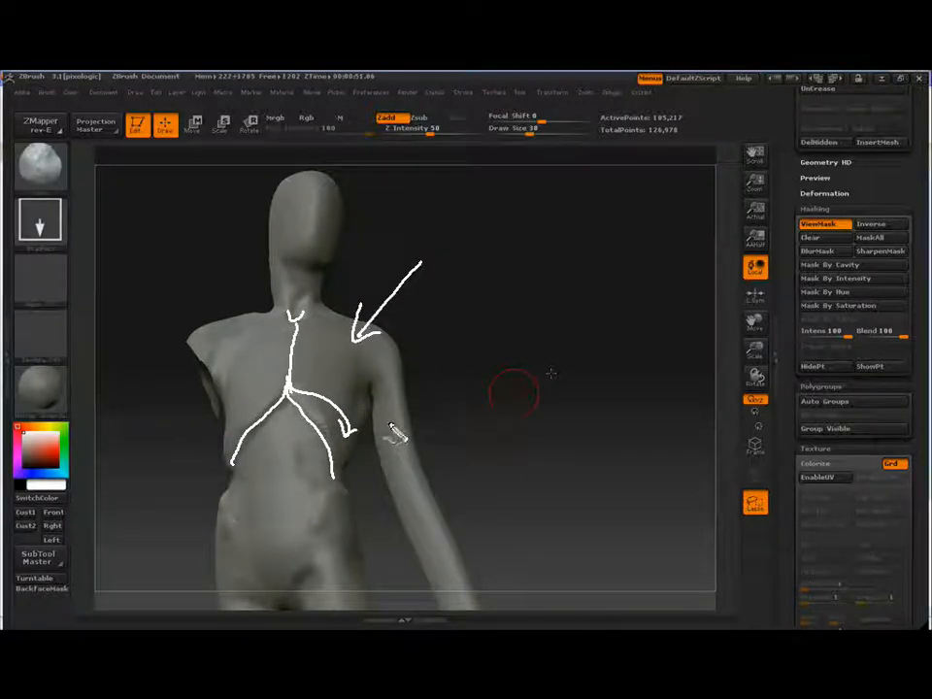
pyautogui.moveTo(223, 255); pyautogui.dragTo(234, 337)
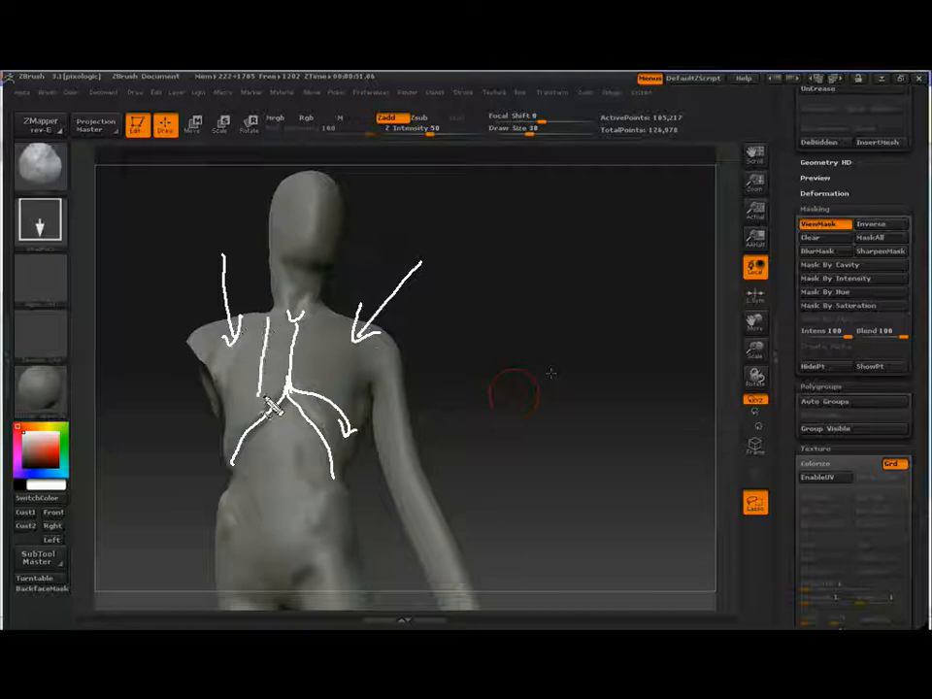
# Step: Annotate the flat front plane of the chest as a box with arrows along the receding side planes, and clear the annotations
pyautogui.moveTo(262, 395); pyautogui.dragTo(291, 392)
pyautogui.moveTo(319, 320); pyautogui.dragTo(317, 390)
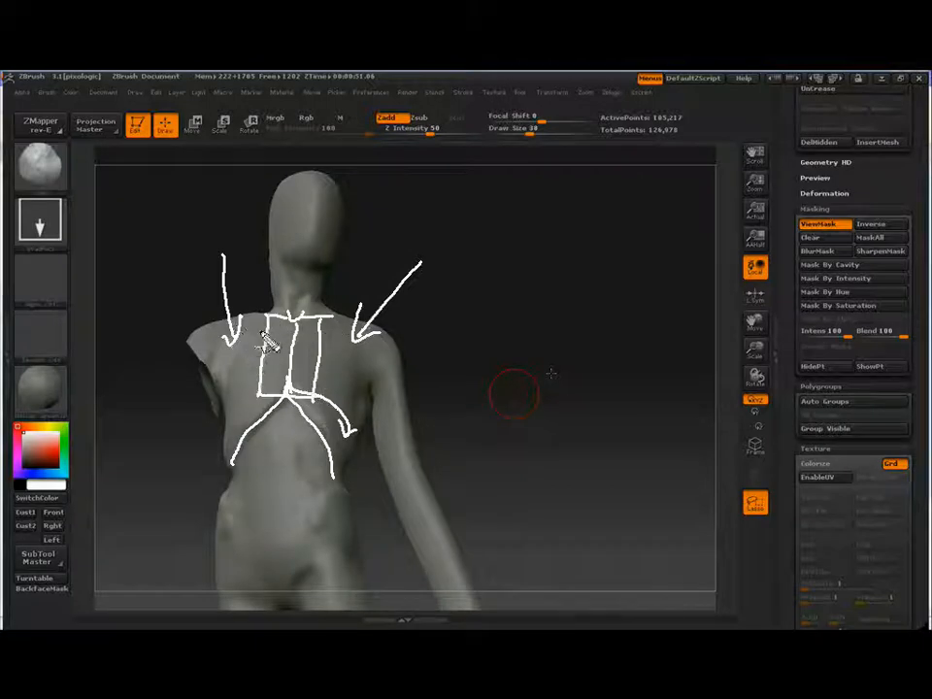
pyautogui.moveTo(261, 333)
pyautogui.mouseDown()
pyautogui.moveTo(233, 374)
pyautogui.moveTo(240, 424)
pyautogui.mouseUp()
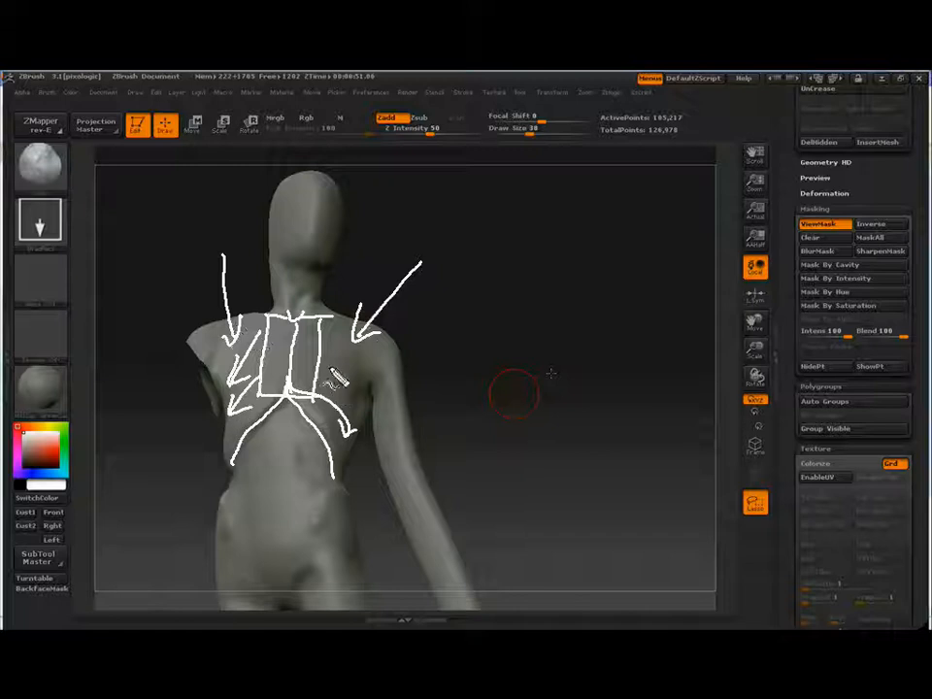
pyautogui.moveTo(339, 392); pyautogui.dragTo(344, 366)
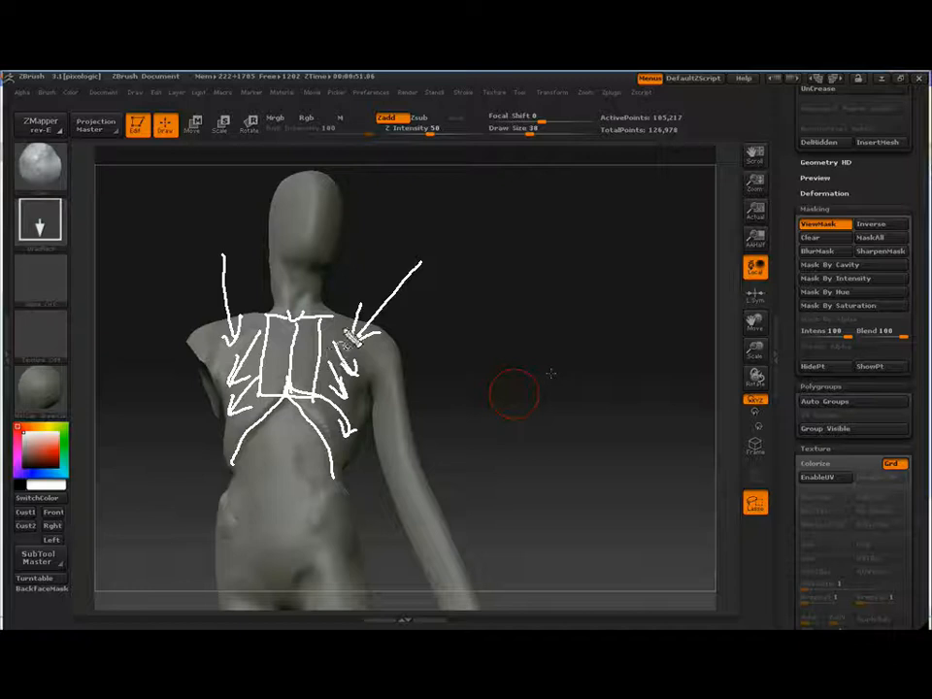
pyautogui.press('Escape')
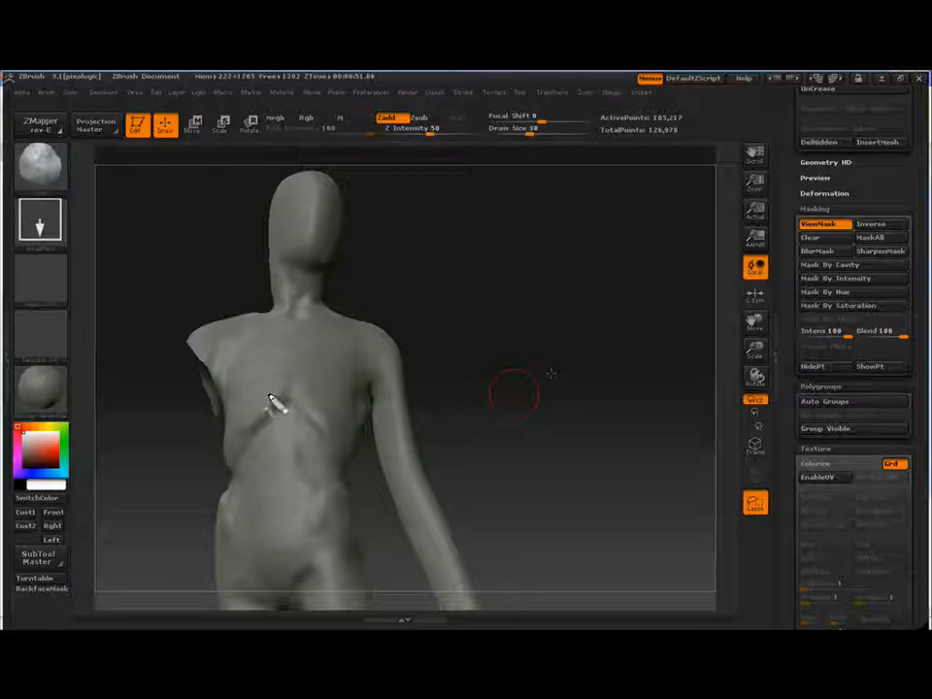
# Step: Outline the lower borders of both pectorals and the sternum, clavicle and shoulder edges of one pectoral with black annotation lines
pyautogui.moveTo(290, 393); pyautogui.dragTo(239, 409)
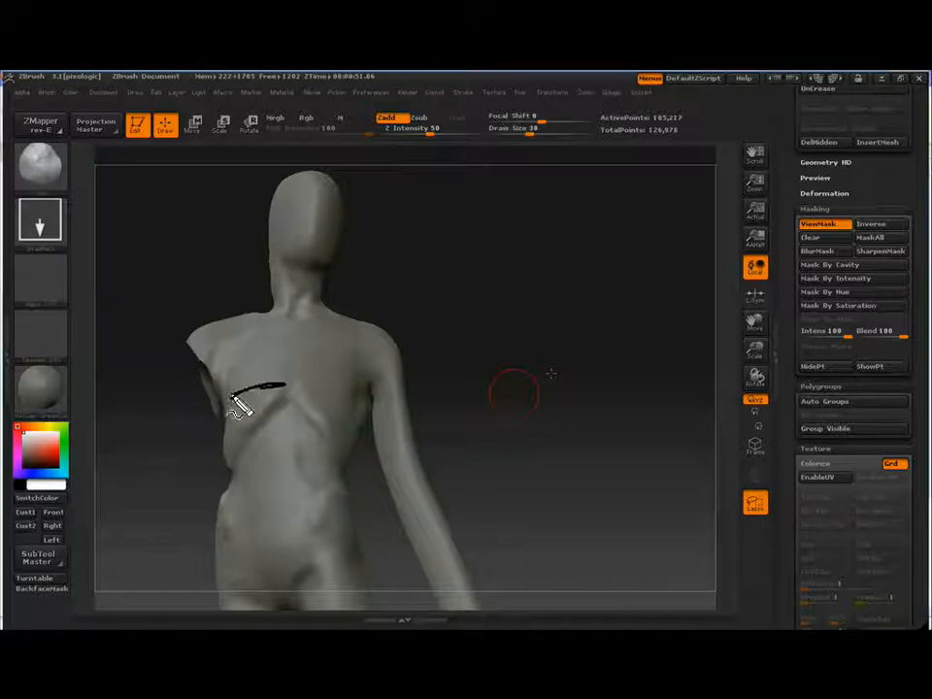
pyautogui.moveTo(297, 387); pyautogui.dragTo(344, 396)
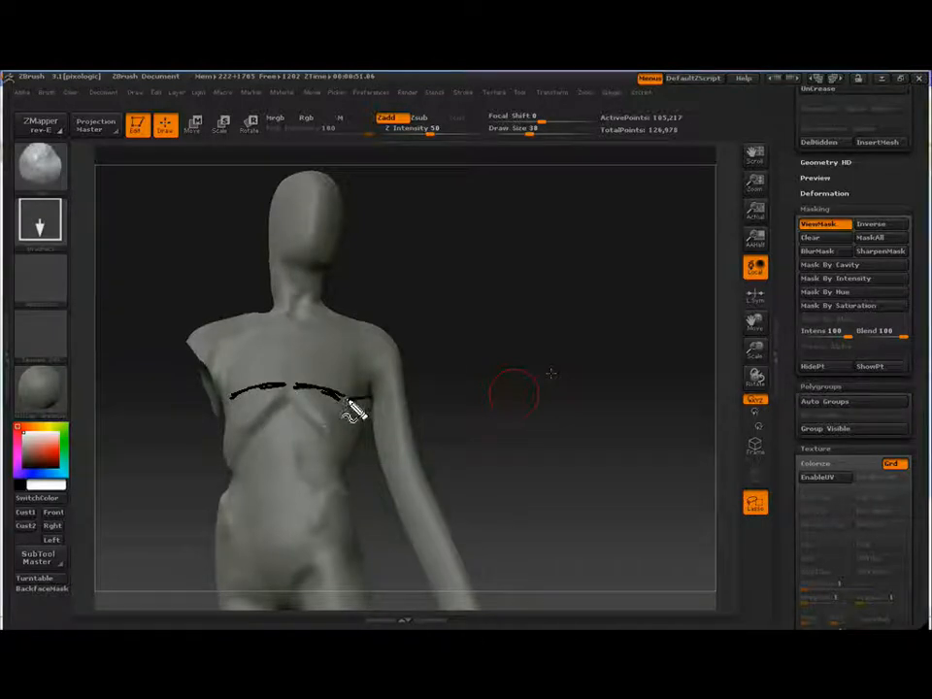
pyautogui.moveTo(354, 407); pyautogui.dragTo(388, 400)
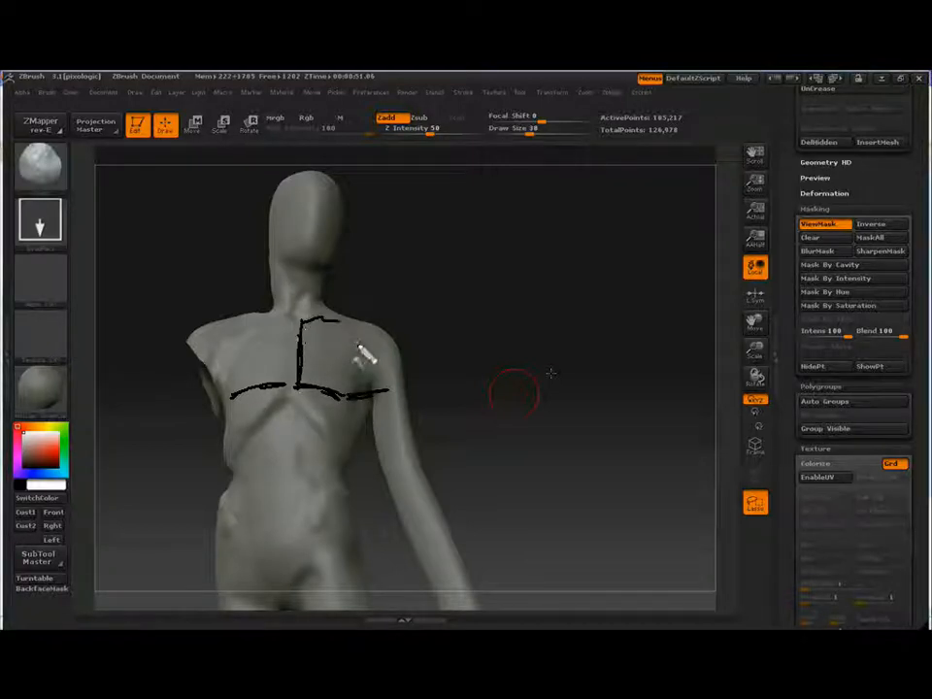
pyautogui.moveTo(359, 349); pyautogui.dragTo(389, 389)
pyautogui.moveTo(301, 322); pyautogui.dragTo(385, 383)
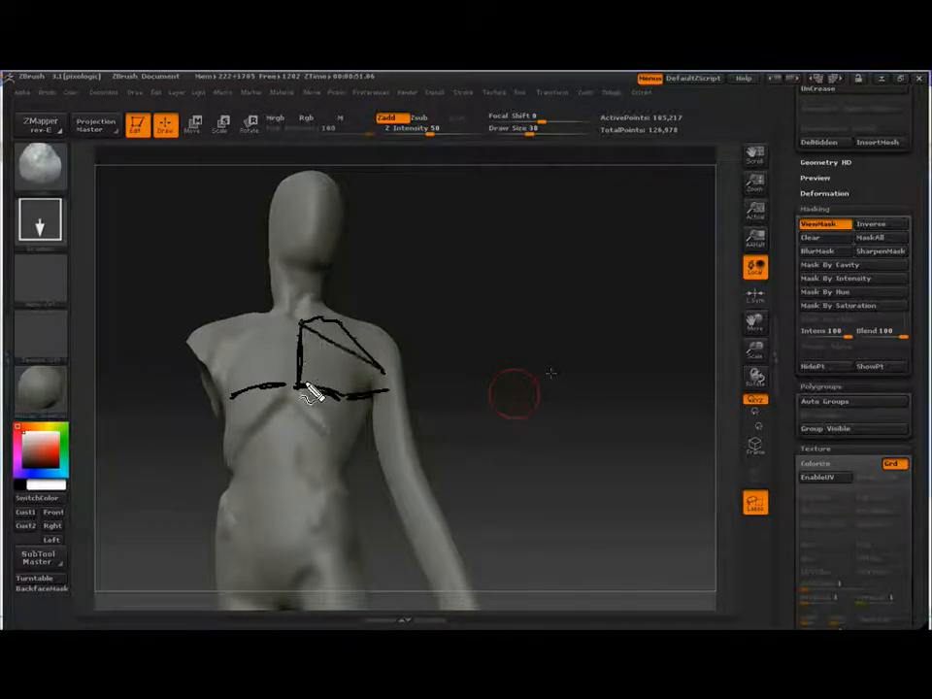
# Step: Sketch the planes of the chest over the torso as an annotation and clear the drawing
pyautogui.moveTo(310, 393)
pyautogui.mouseDown()
pyautogui.moveTo(361, 376)
pyautogui.moveTo(378, 391)
pyautogui.mouseUp()
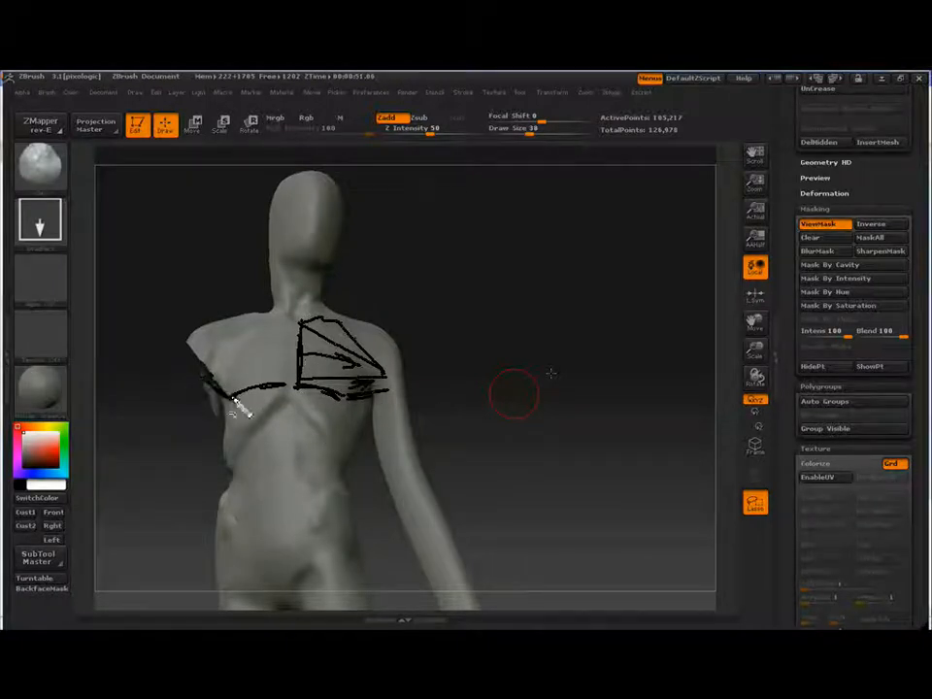
pyautogui.moveTo(268, 334)
pyautogui.mouseDown()
pyautogui.moveTo(201, 377)
pyautogui.moveTo(231, 386)
pyautogui.mouseUp()
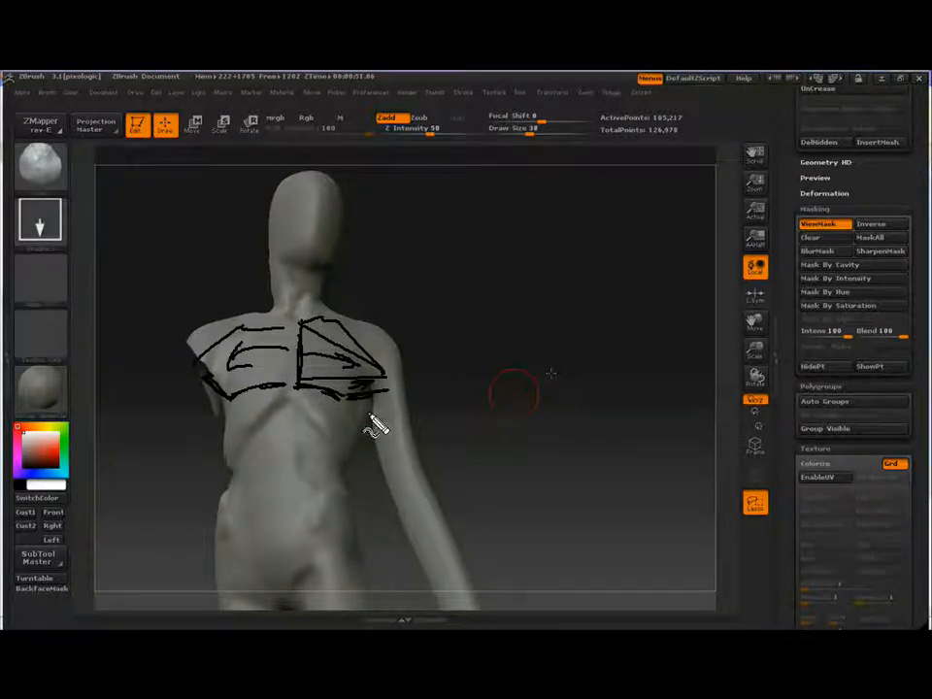
pyautogui.press('Escape')
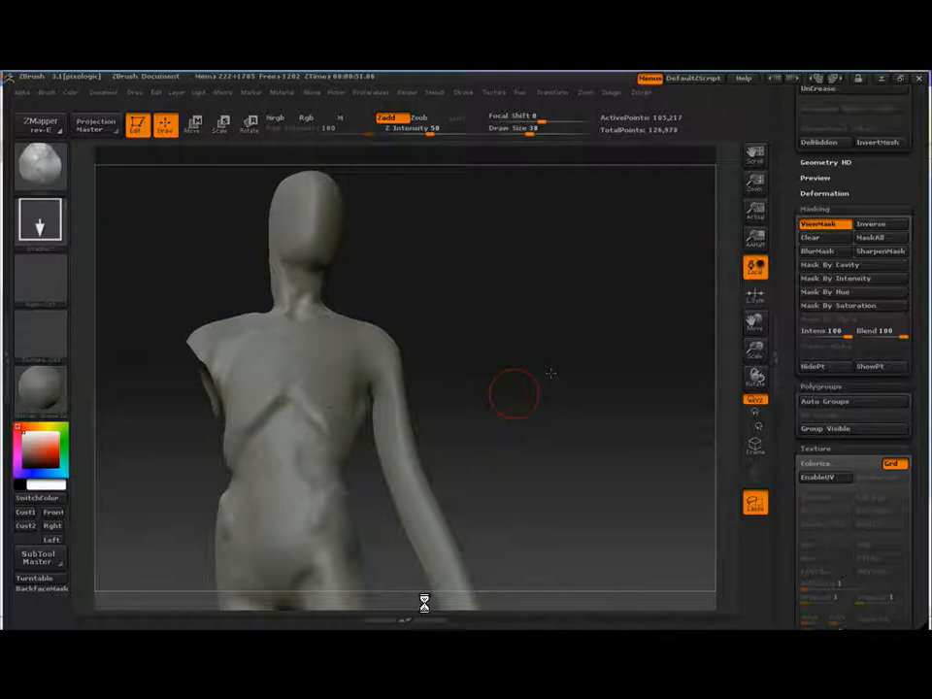
# Step: Show the hidden parts of the figure again and switch to the Move brush
pyautogui.moveTo(550, 372); pyautogui.dragTo(388, 361)
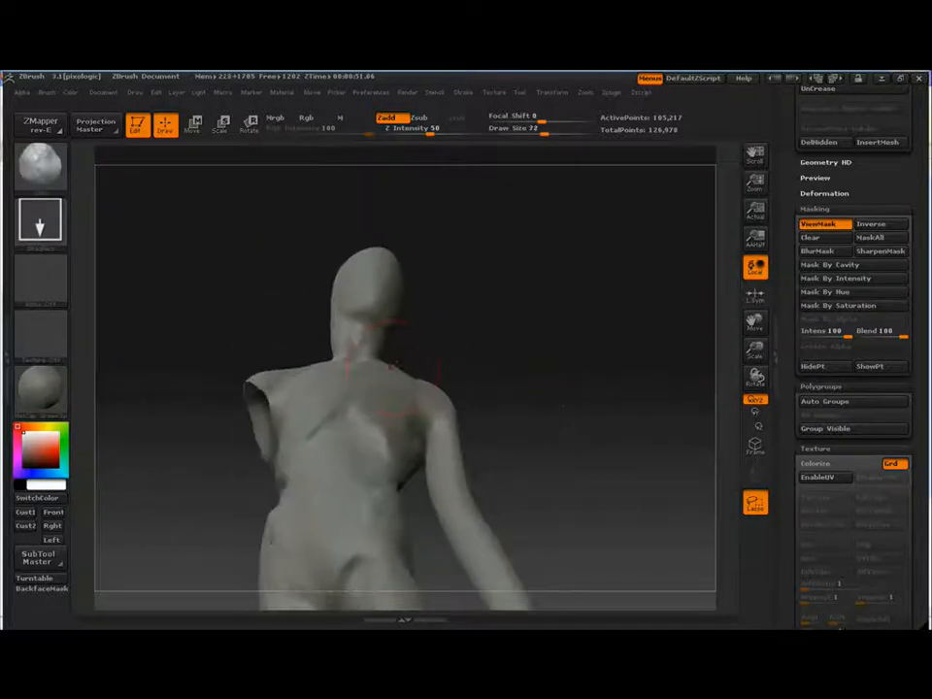
pyautogui.moveTo(583, 359); pyautogui.dragTo(638, 346)
pyautogui.moveTo(475, 524); pyautogui.dragTo(557, 416)
pyautogui.keyDown('ctrl'); pyautogui.keyDown('shift'); pyautogui.click(646, 407); pyautogui.keyUp('shift'); pyautogui.keyUp('ctrl')
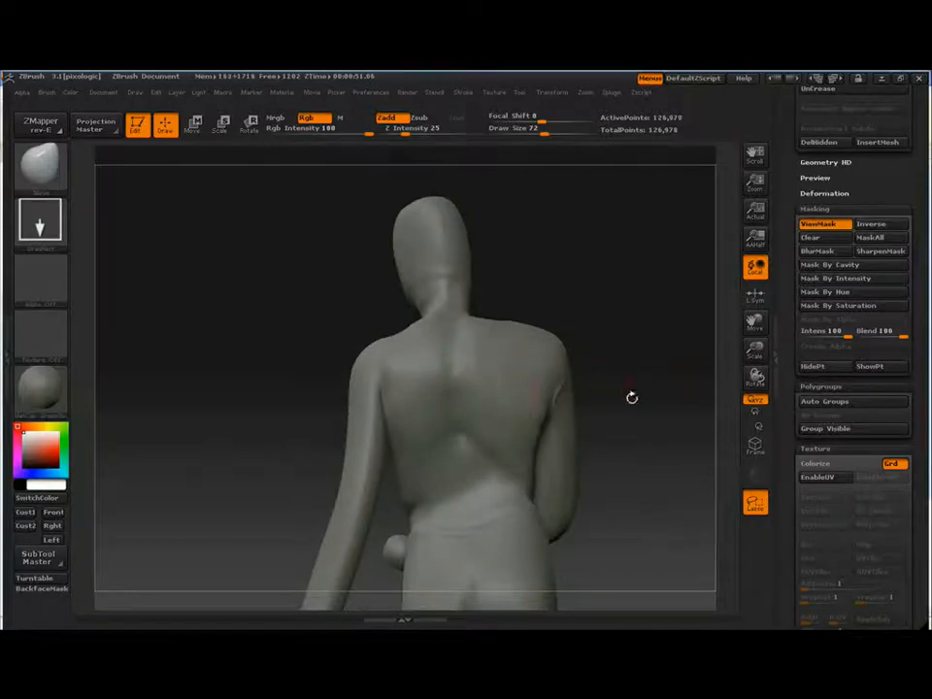
pyautogui.moveTo(631, 397)
pyautogui.mouseDown()
pyautogui.moveTo(644, 375)
pyautogui.moveTo(610, 394)
pyautogui.moveTo(629, 397)
pyautogui.moveTo(633, 388)
pyautogui.mouseUp()
# Step: Mask the body up to one arm's shoulder, reposition the arm with Transpose Move one subdivision level lower, and clear the mask
pyautogui.click(250, 125)
pyautogui.moveTo(412, 341)
pyautogui.keyDown('ctrl'); pyautogui.mouseDown()
pyautogui.moveTo(397, 387)
pyautogui.moveTo(674, 340)
pyautogui.mouseUp(); pyautogui.keyUp('ctrl')
pyautogui.hotkey('shift', 'd')
pyautogui.moveTo(640, 398); pyautogui.dragTo(644, 364)
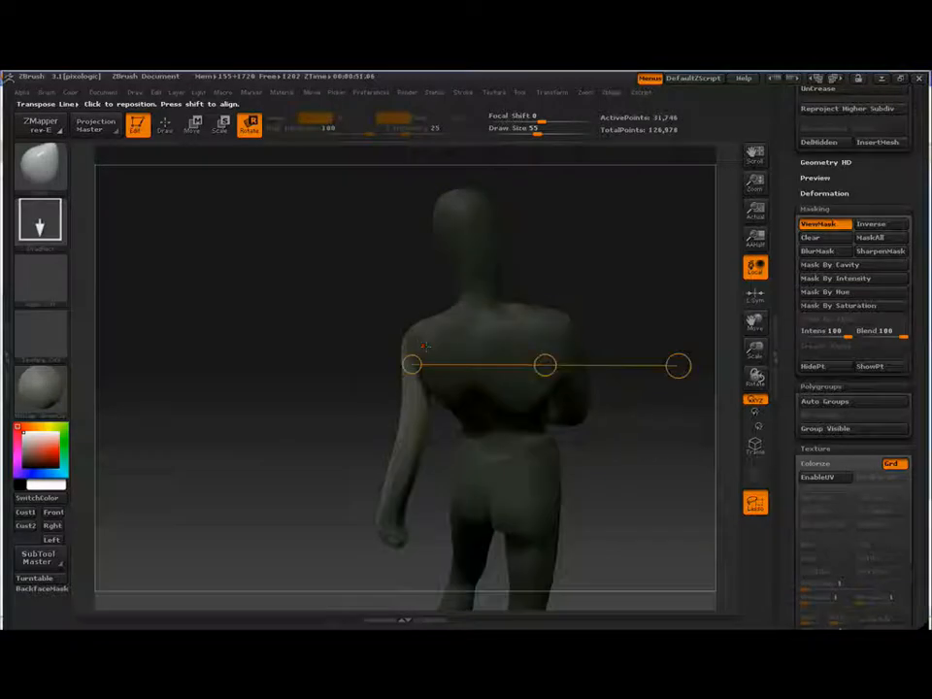
pyautogui.moveTo(421, 343); pyautogui.dragTo(553, 335)
pyautogui.press('w')
pyautogui.moveTo(486, 340); pyautogui.dragTo(465, 343)
pyautogui.moveTo(360, 354)
pyautogui.mouseDown()
pyautogui.moveTo(344, 325)
pyautogui.moveTo(473, 352)
pyautogui.moveTo(325, 351)
pyautogui.mouseUp()
pyautogui.moveTo(491, 337)
pyautogui.mouseDown()
pyautogui.moveTo(471, 338)
pyautogui.moveTo(483, 338)
pyautogui.mouseUp()
pyautogui.keyDown('ctrl'); pyautogui.moveTo(277, 374); pyautogui.dragTo(396, 391); pyautogui.keyUp('ctrl')
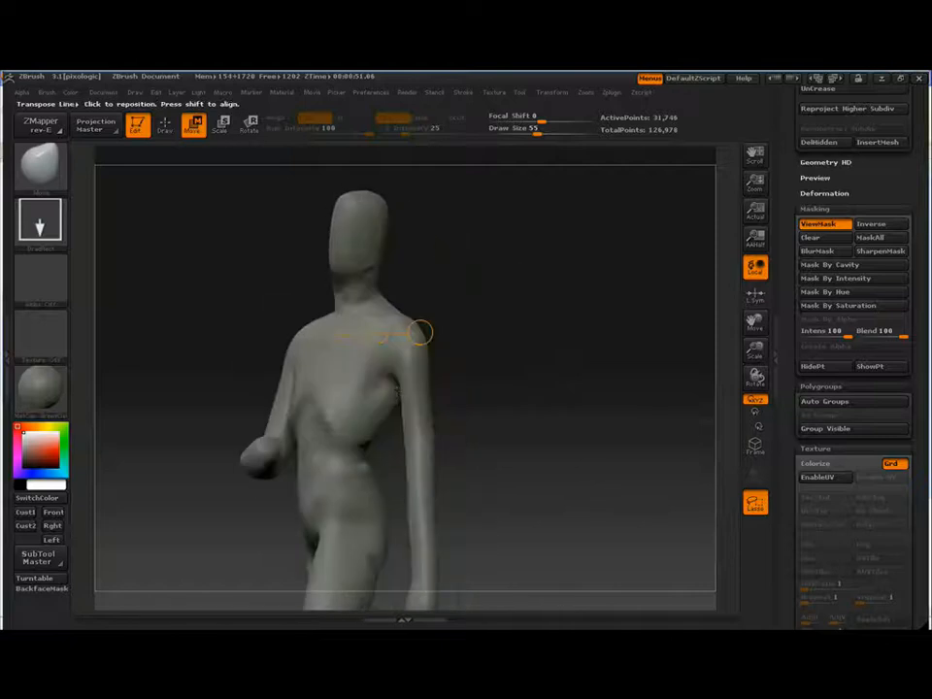
# Step: Display the polygroup wireframe and drop the figure to its lowest subdivision level
pyautogui.press('q')
pyautogui.keyDown('alt'); pyautogui.moveTo(493, 380); pyautogui.dragTo(556, 376); pyautogui.keyUp('alt')
pyautogui.moveTo(575, 464)
pyautogui.mouseDown()
pyautogui.moveTo(450, 385)
pyautogui.moveTo(412, 437)
pyautogui.mouseUp()
pyautogui.keyDown('alt'); pyautogui.moveTo(580, 426); pyautogui.dragTo(511, 390); pyautogui.keyUp('alt')
pyautogui.hotkey('shift', 'f')
pyautogui.press('r')
pyautogui.keyDown('ctrl'); pyautogui.moveTo(429, 383); pyautogui.dragTo(417, 429); pyautogui.keyUp('ctrl')
pyautogui.hotkey('shift', 'd')
pyautogui.hotkey('shift', 'd')
pyautogui.hotkey('shift', 'd')
pyautogui.moveTo(543, 423); pyautogui.dragTo(669, 423)
# Step: Hide the figure's points until only the legs remain and turn on double-sided display
pyautogui.click(825, 367)
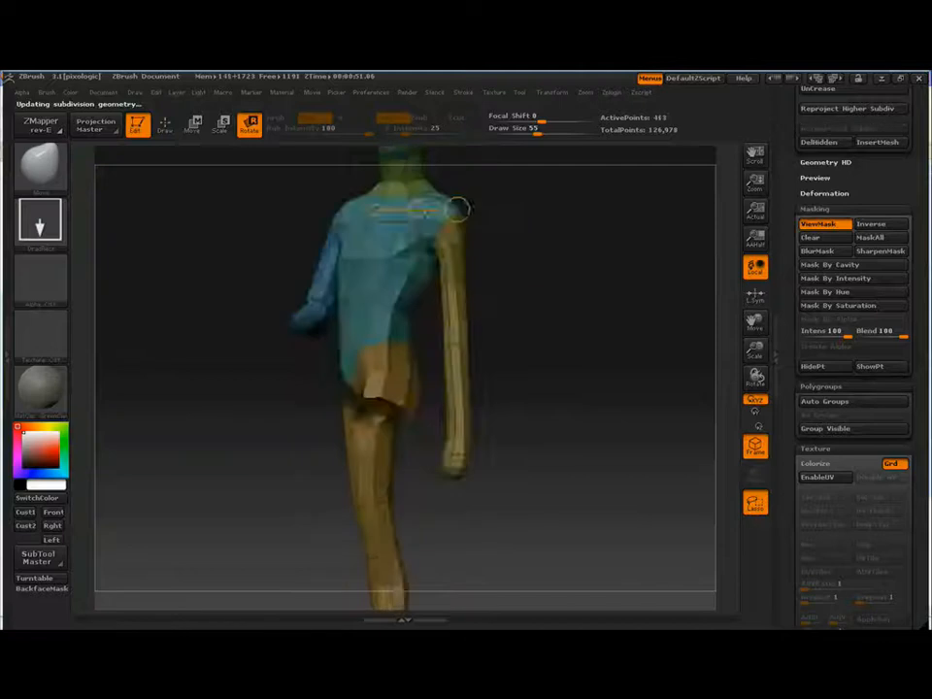
pyautogui.moveTo(553, 424); pyautogui.dragTo(670, 425)
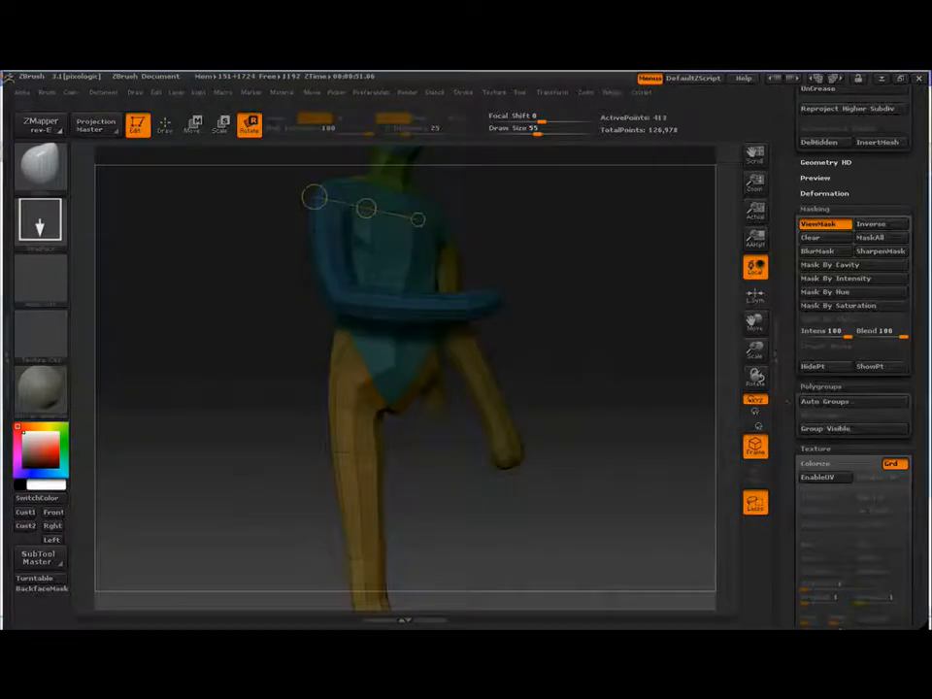
pyautogui.click(817, 367)
pyautogui.moveTo(573, 361); pyautogui.dragTo(664, 385)
pyautogui.moveTo(664, 385); pyautogui.dragTo(611, 387)
pyautogui.moveTo(790, 582); pyautogui.dragTo(790, 187)
pyautogui.click(825, 364)
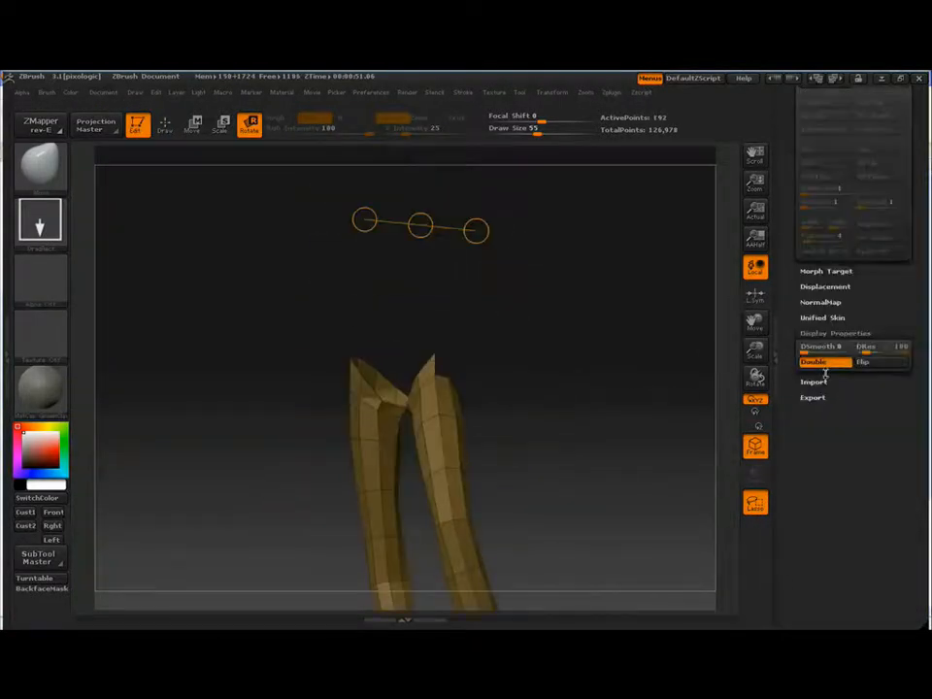
pyautogui.moveTo(545, 281)
pyautogui.mouseDown()
pyautogui.moveTo(449, 315)
pyautogui.moveTo(488, 335)
pyautogui.moveTo(470, 370)
pyautogui.mouseUp()
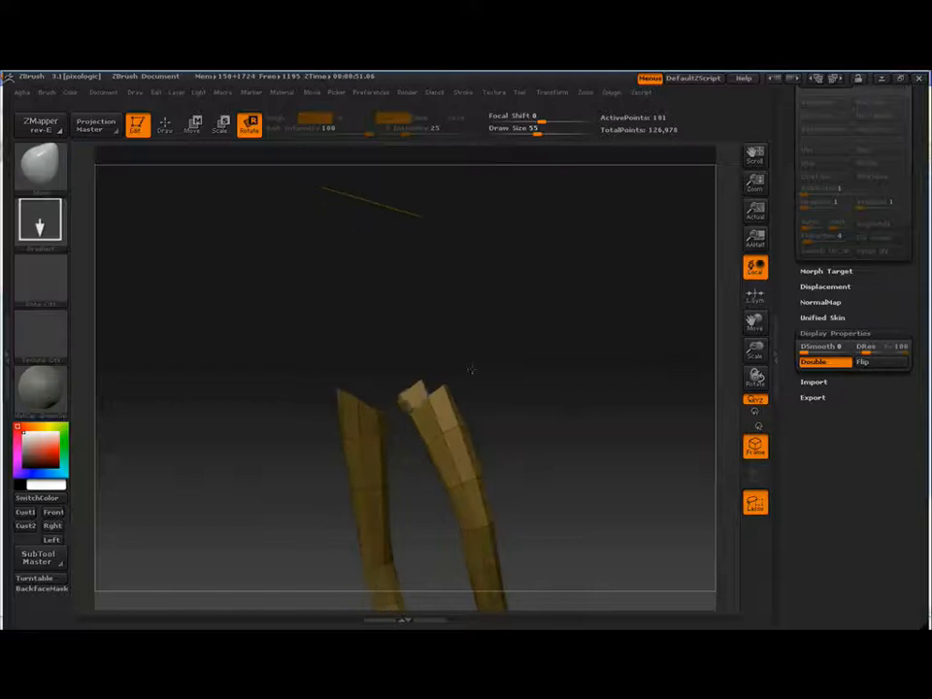
# Step: Isolate the torso with the hips, assign it to a single polygroup, and show the whole figure again
pyautogui.keyDown('ctrl'); pyautogui.keyDown('shift'); pyautogui.moveTo(564, 381); pyautogui.dragTo(572, 388); pyautogui.keyUp('shift'); pyautogui.keyUp('ctrl')
pyautogui.moveTo(572, 389); pyautogui.dragTo(398, 375)
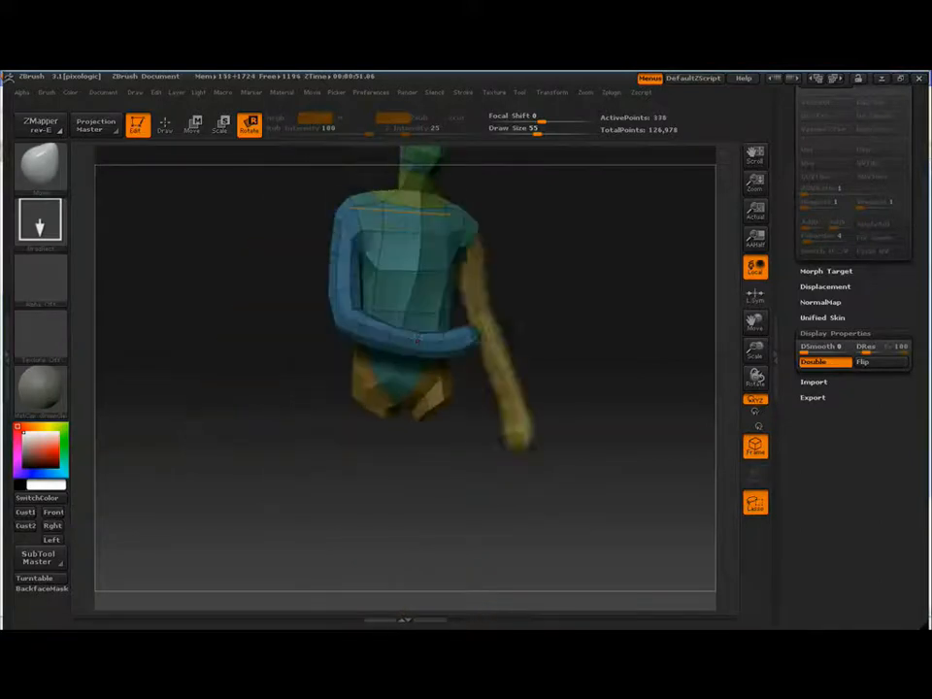
pyautogui.keyDown('ctrl'); pyautogui.keyDown('shift'); pyautogui.click(488, 325); pyautogui.keyUp('shift'); pyautogui.keyUp('ctrl')
pyautogui.keyDown('ctrl'); pyautogui.keyDown('shift'); pyautogui.click(448, 330); pyautogui.keyUp('shift'); pyautogui.keyUp('ctrl')
pyautogui.keyDown('alt'); pyautogui.moveTo(451, 224); pyautogui.dragTo(445, 338); pyautogui.keyUp('alt')
pyautogui.keyDown('ctrl'); pyautogui.keyDown('shift'); pyautogui.click(419, 282); pyautogui.keyUp('shift'); pyautogui.keyUp('ctrl')
pyautogui.keyDown('ctrl'); pyautogui.keyDown('shift'); pyautogui.click(415, 301); pyautogui.keyUp('shift'); pyautogui.keyUp('ctrl')
pyautogui.keyDown('ctrl'); pyautogui.keyDown('shift'); pyautogui.click(410, 348); pyautogui.keyUp('shift'); pyautogui.keyUp('ctrl')
pyautogui.moveTo(915, 184); pyautogui.dragTo(915, 488)
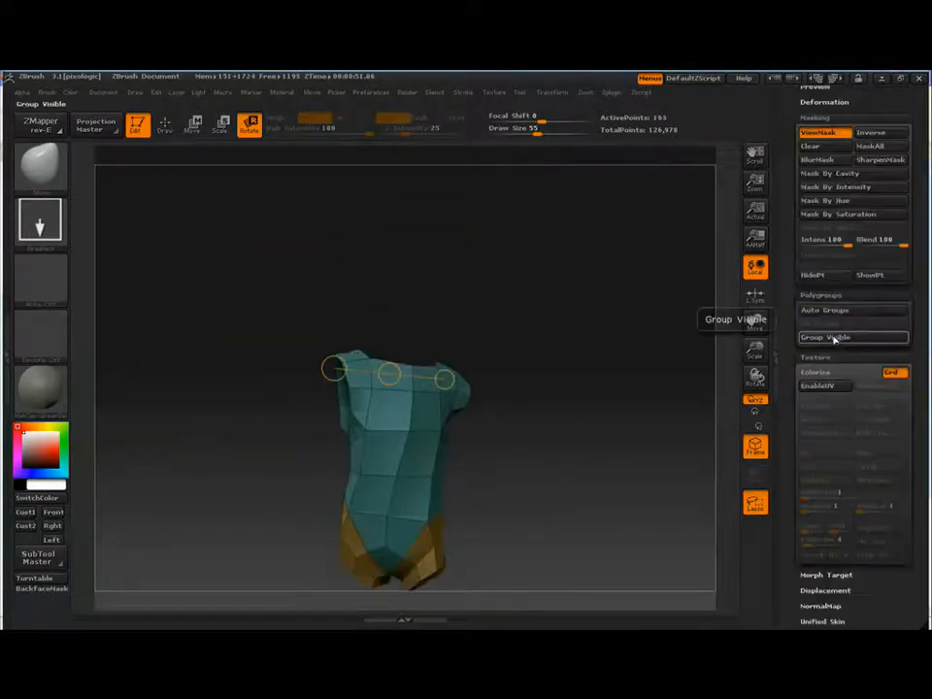
pyautogui.click(836, 338)
pyautogui.keyDown('ctrl'); pyautogui.keyDown('shift'); pyautogui.moveTo(565, 381); pyautogui.dragTo(575, 391); pyautogui.keyUp('shift'); pyautogui.keyUp('ctrl')
pyautogui.keyDown('ctrl'); pyautogui.keyDown('shift'); pyautogui.click(626, 383); pyautogui.keyUp('shift'); pyautogui.keyUp('ctrl')
pyautogui.moveTo(670, 379); pyautogui.dragTo(593, 382)
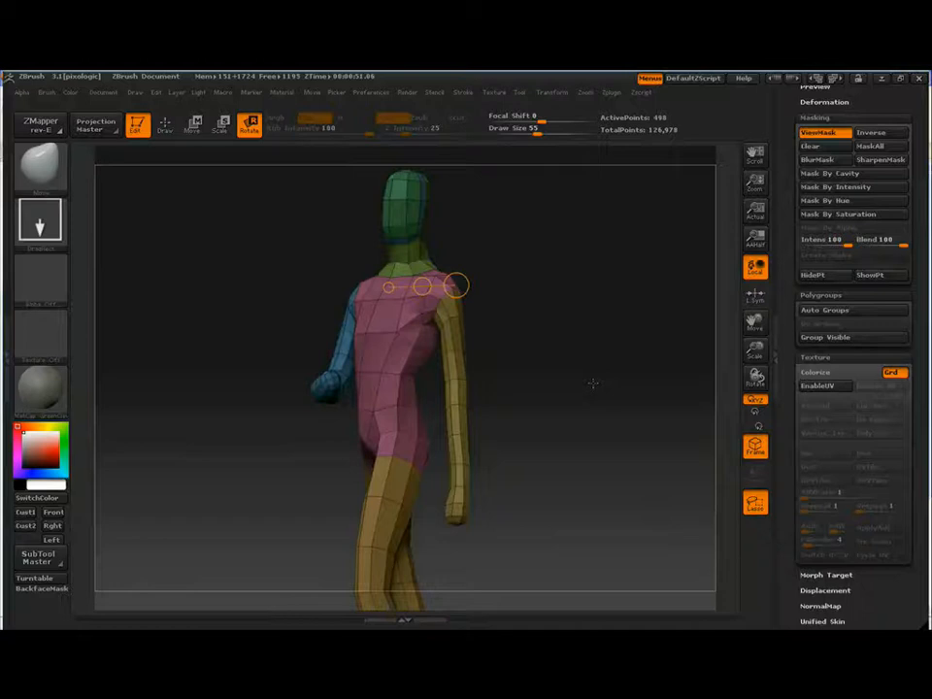
# Step: Divide the figure to subdivision level 6, turn off the wireframe display, and isolate the torso polygroup
pyautogui.moveTo(915, 184); pyautogui.dragTo(915, 583)
pyautogui.click(858, 385)
pyautogui.hotkey('ctrl', 'd')
pyautogui.hotkey('shift', 'f')
pyautogui.moveTo(622, 410); pyautogui.dragTo(682, 396)
pyautogui.keyDown('ctrl'); pyautogui.keyDown('shift'); pyautogui.click(417, 340); pyautogui.keyUp('shift'); pyautogui.keyUp('ctrl')
pyautogui.moveTo(529, 381)
pyautogui.mouseDown()
pyautogui.moveTo(503, 466)
pyautogui.moveTo(555, 415)
pyautogui.moveTo(452, 392)
pyautogui.mouseUp()
pyautogui.press('q')
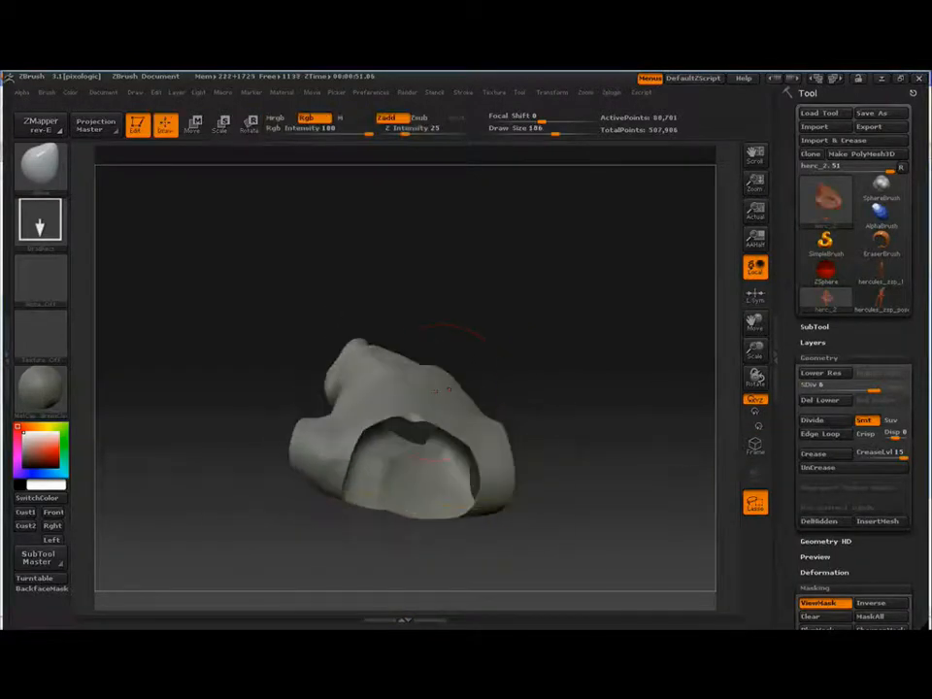
# Step: Sculpt the forms of the torso's back and front with the Clay brush at draw size 58
pyautogui.press('shift')
pyautogui.moveTo(511, 354); pyautogui.dragTo(529, 393)
pyautogui.moveTo(567, 335); pyautogui.dragTo(467, 339)
pyautogui.press('s')
pyautogui.click(459, 339)
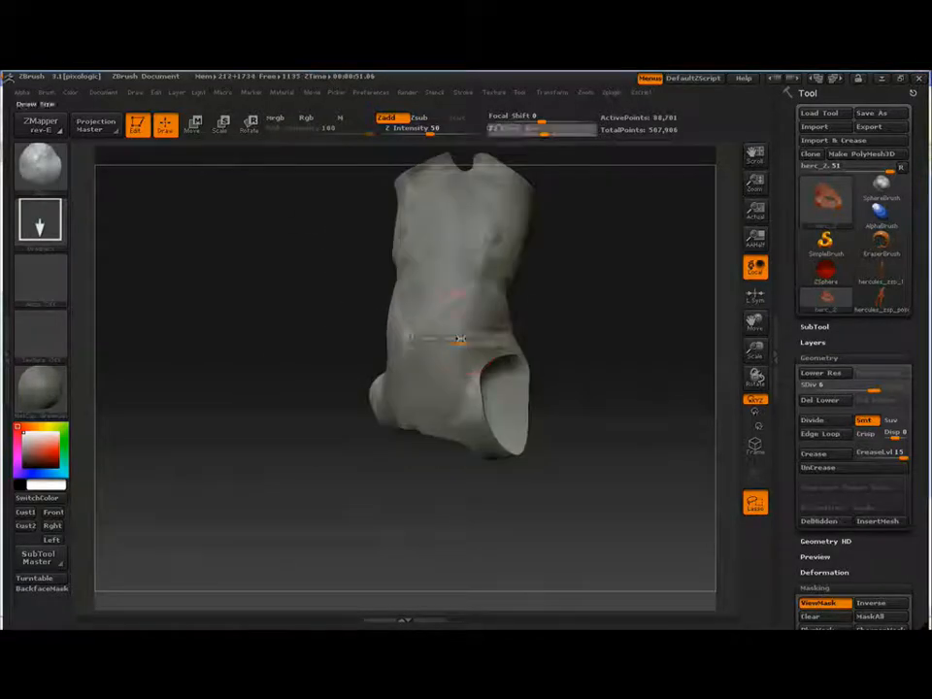
pyautogui.moveTo(441, 384); pyautogui.dragTo(650, 316)
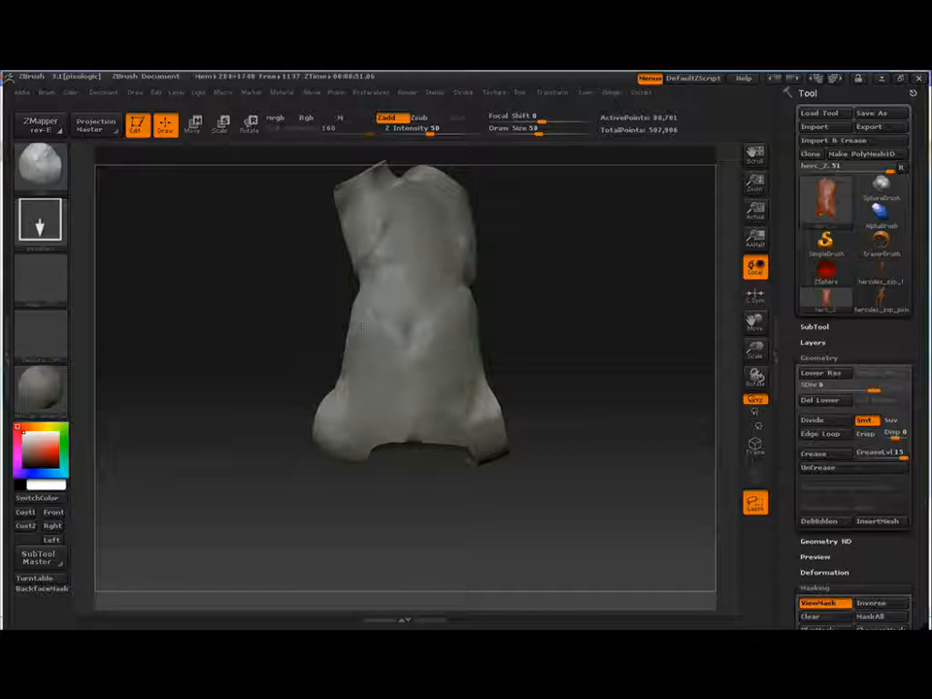
pyautogui.moveTo(362, 327); pyautogui.dragTo(468, 296)
pyautogui.moveTo(623, 491); pyautogui.dragTo(611, 221)
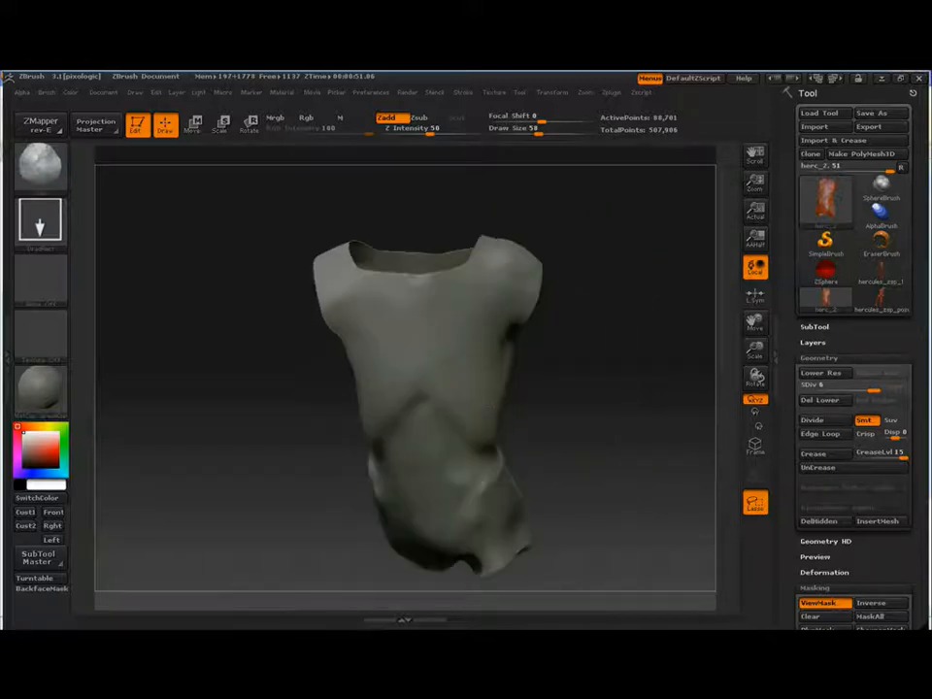
pyautogui.moveTo(493, 419); pyautogui.dragTo(664, 340)
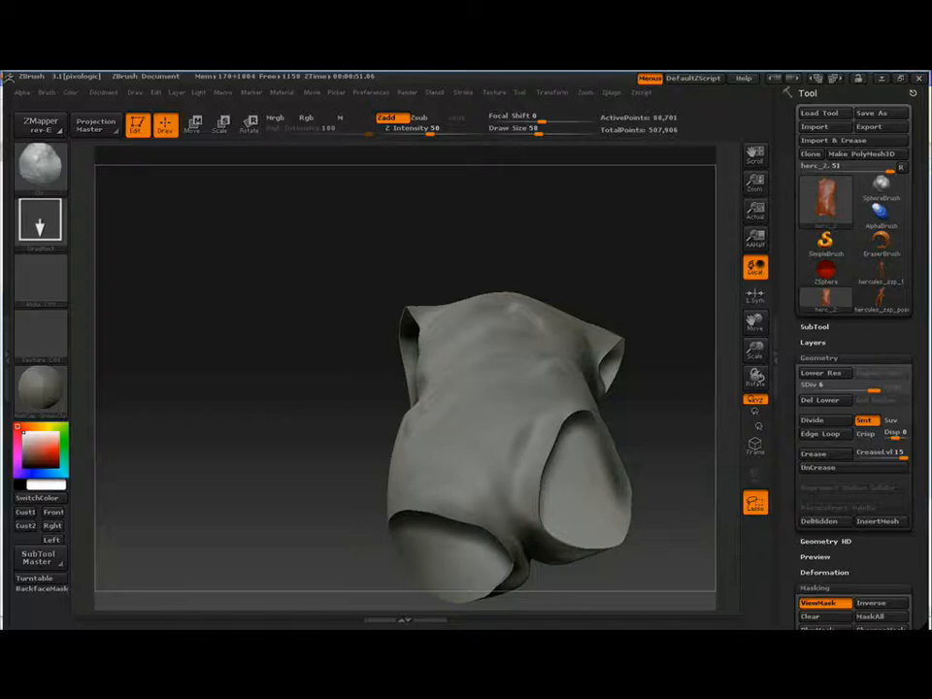
# Step: Mask the front plane of the ribcage from the neck down to the rib arch and invert the mask
pyautogui.moveTo(790, 617); pyautogui.dragTo(790, 427)
pyautogui.keyDown('ctrl'); pyautogui.moveTo(516, 309); pyautogui.dragTo(491, 309); pyautogui.keyUp('ctrl')
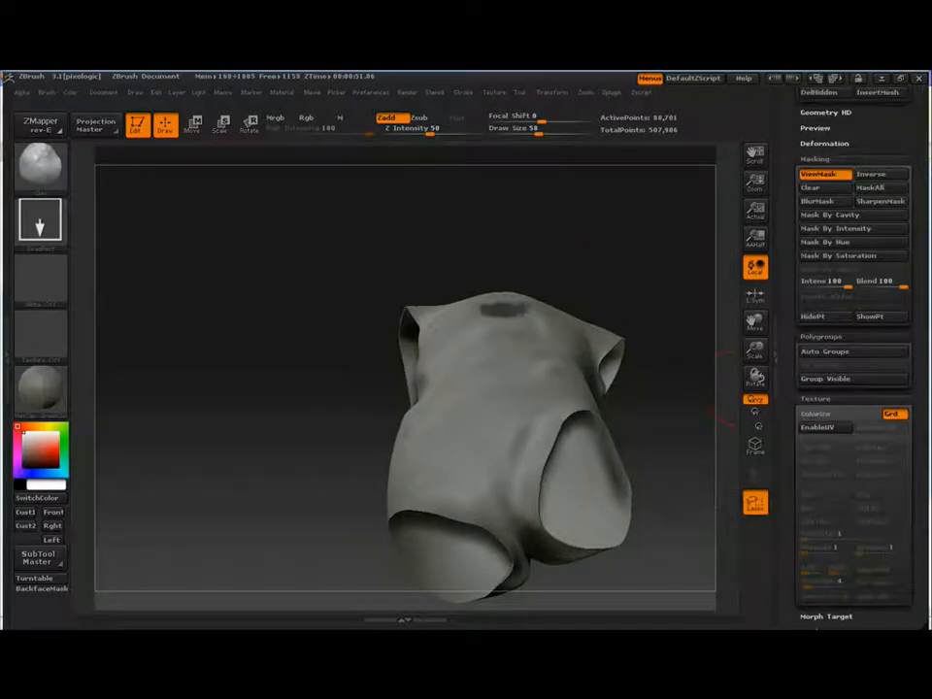
pyautogui.moveTo(742, 388); pyautogui.dragTo(738, 468)
pyautogui.moveTo(513, 220)
pyautogui.keyDown('ctrl'); pyautogui.mouseDown()
pyautogui.moveTo(488, 304)
pyautogui.moveTo(525, 269)
pyautogui.mouseUp(); pyautogui.keyUp('ctrl')
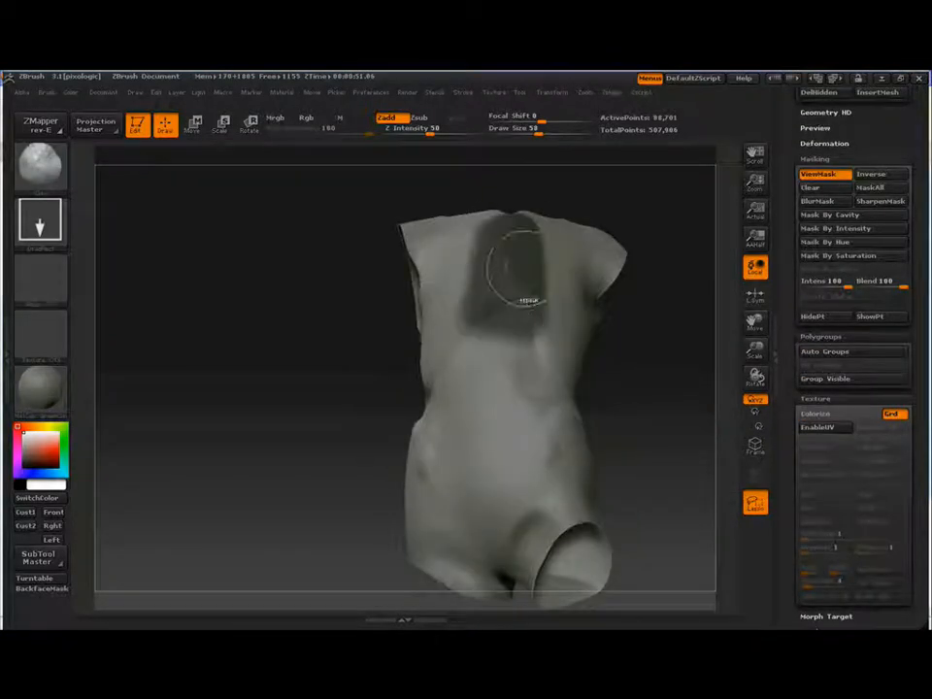
pyautogui.moveTo(533, 335)
pyautogui.mouseDown()
pyautogui.moveTo(495, 334)
pyautogui.moveTo(518, 334)
pyautogui.mouseUp()
pyautogui.moveTo(649, 361); pyautogui.dragTo(621, 443)
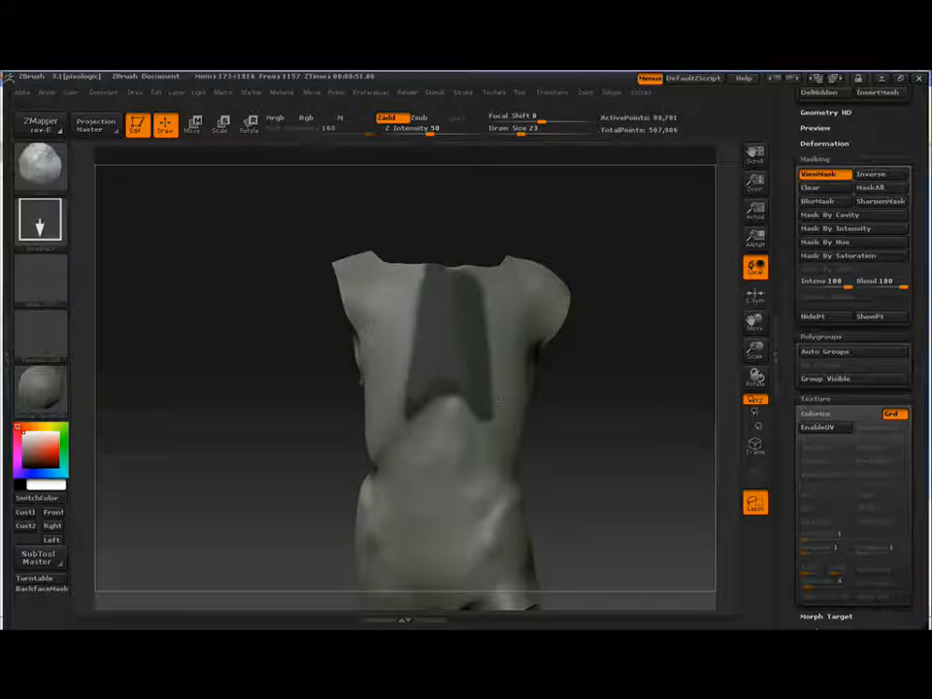
pyautogui.keyDown('ctrl'); pyautogui.click(632, 383); pyautogui.keyUp('ctrl')
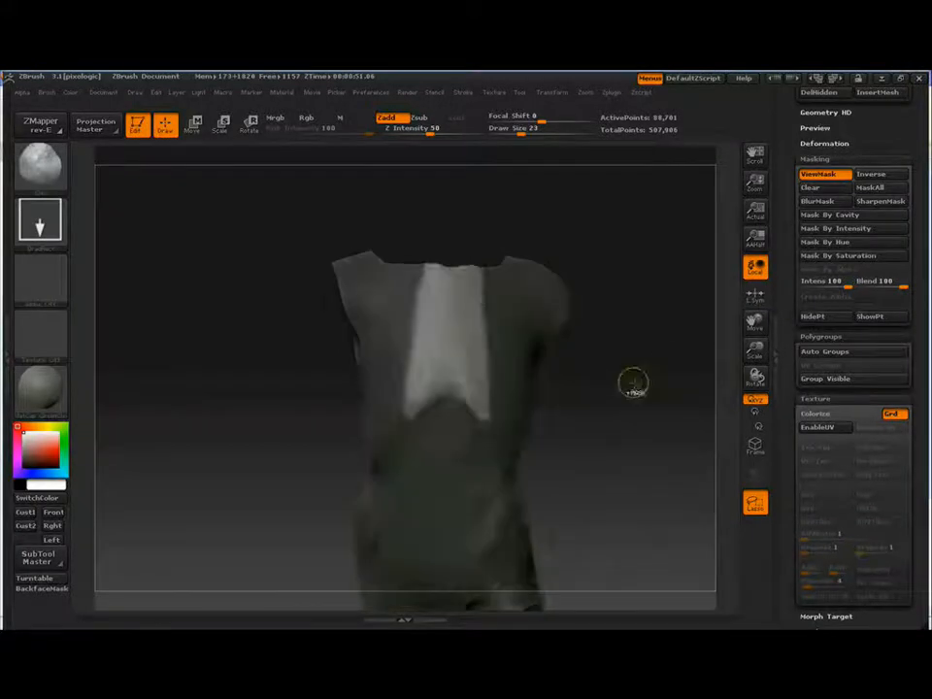
# Step: Sculpt the unmasked front plane of the ribcage at draw size 49 and clear the mask
pyautogui.moveTo(632, 384); pyautogui.dragTo(585, 344)
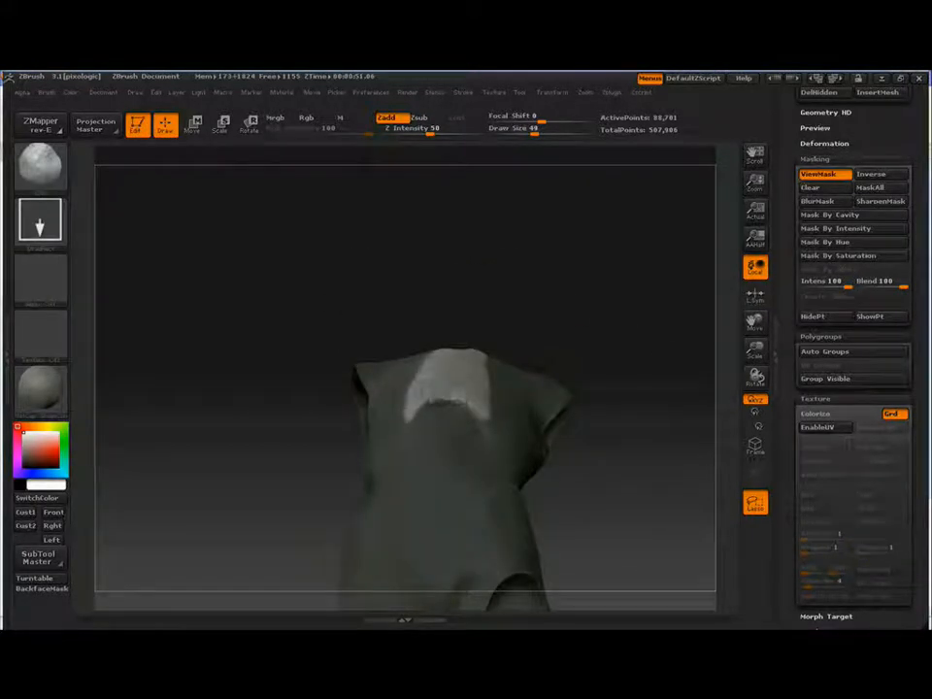
pyautogui.moveTo(438, 387)
pyautogui.mouseDown()
pyautogui.moveTo(446, 361)
pyautogui.moveTo(491, 357)
pyautogui.mouseUp()
pyautogui.moveTo(650, 382); pyautogui.dragTo(666, 418)
pyautogui.keyDown('ctrl'); pyautogui.moveTo(652, 396); pyautogui.dragTo(665, 422); pyautogui.keyUp('ctrl')
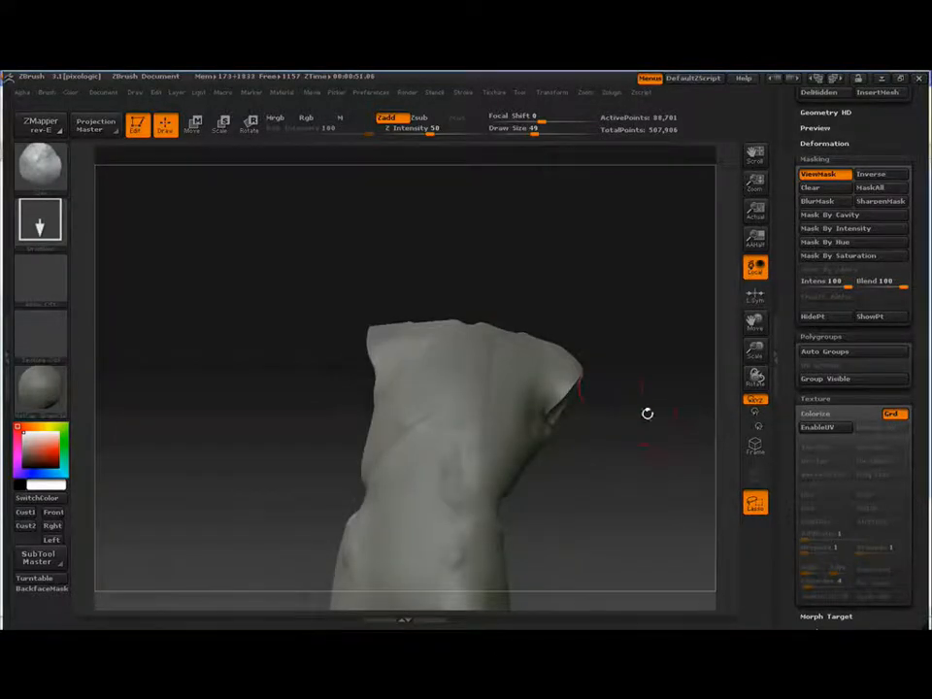
pyautogui.moveTo(647, 414)
pyautogui.mouseDown()
pyautogui.moveTo(650, 382)
pyautogui.moveTo(652, 417)
pyautogui.mouseUp()
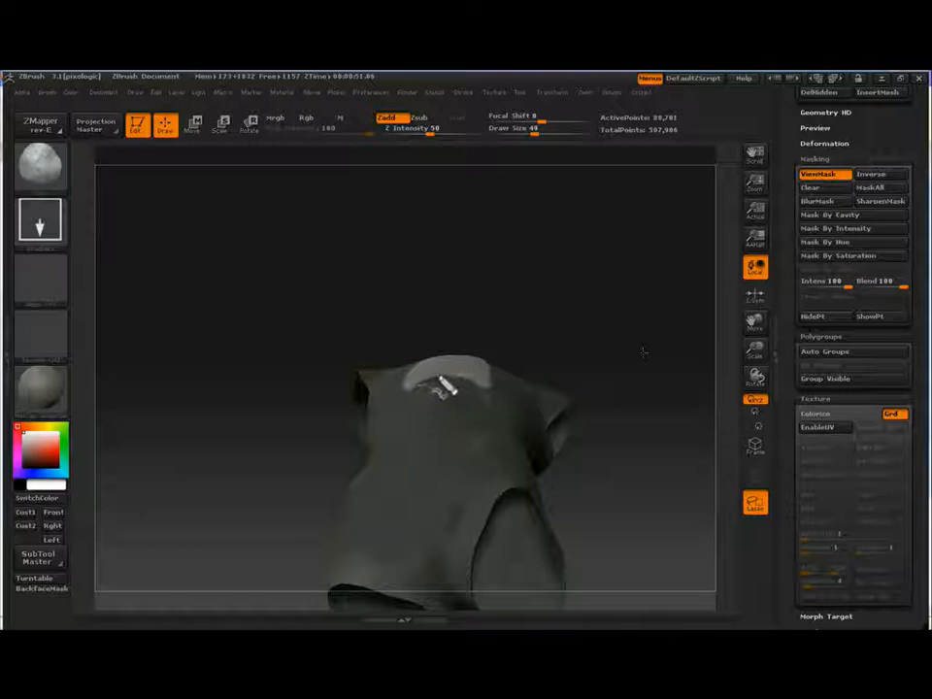
# Step: Sketch the angular cross-section of the ribcage over the torso as an annotation and clear the drawing
pyautogui.moveTo(427, 372); pyautogui.dragTo(439, 376)
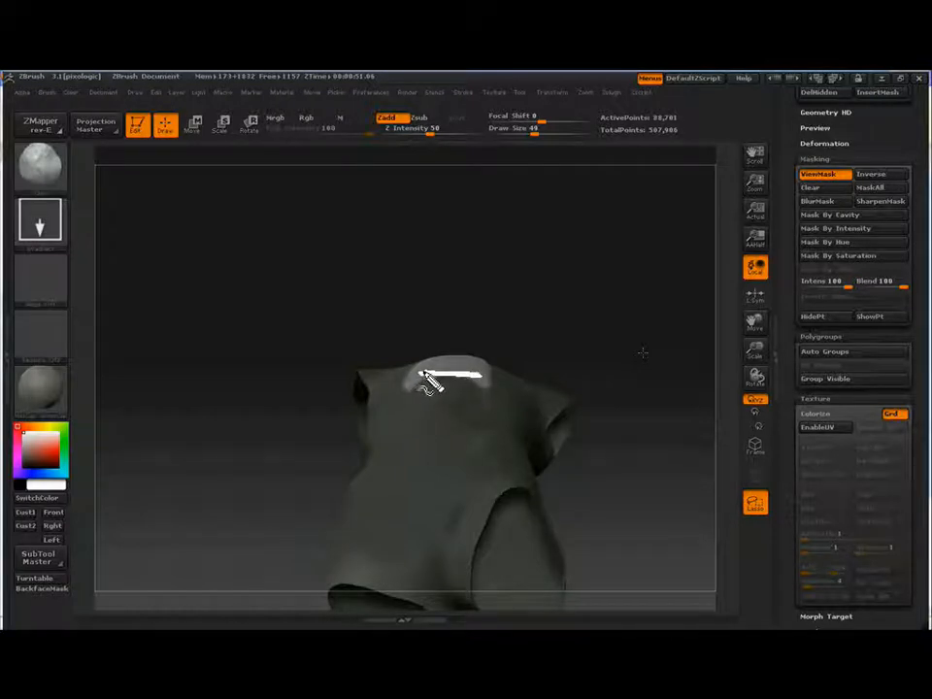
pyautogui.moveTo(419, 374)
pyautogui.mouseDown()
pyautogui.moveTo(506, 402)
pyautogui.moveTo(514, 431)
pyautogui.mouseUp()
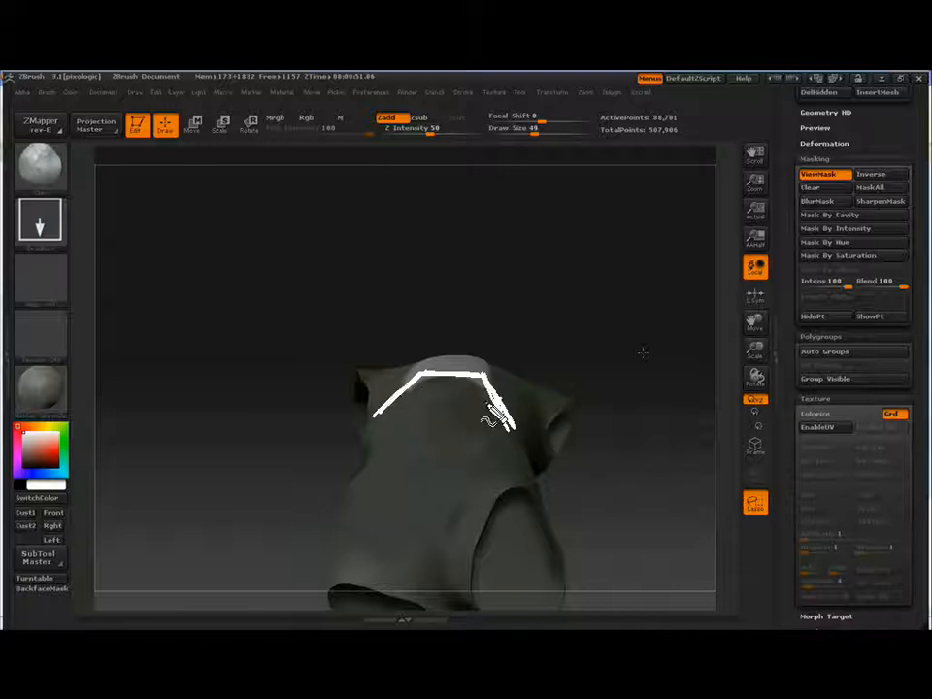
pyautogui.moveTo(376, 424)
pyautogui.mouseDown()
pyautogui.moveTo(378, 454)
pyautogui.moveTo(380, 429)
pyautogui.mouseUp()
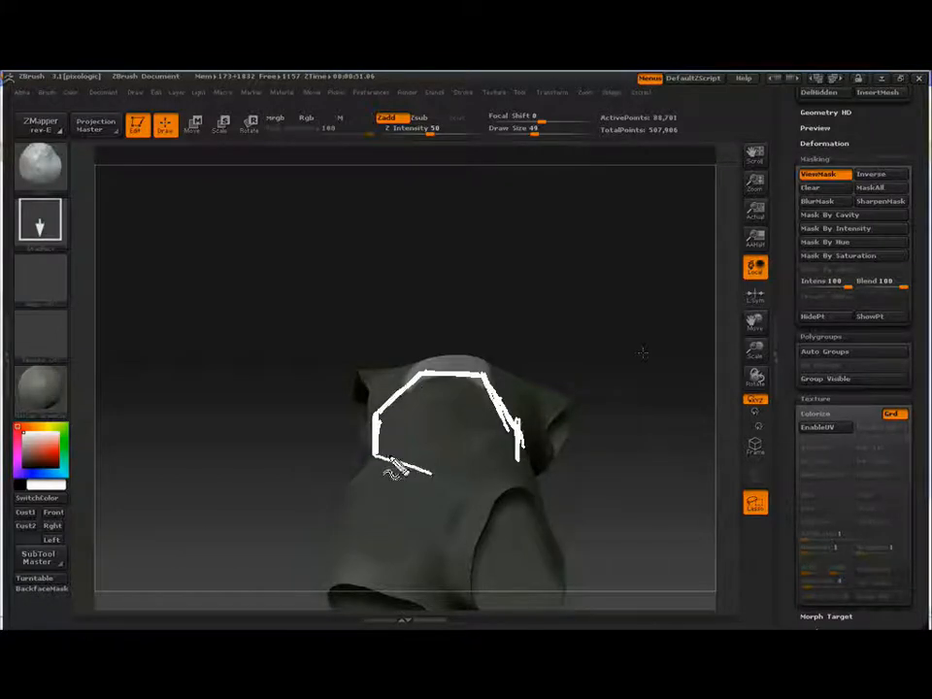
pyautogui.moveTo(458, 482)
pyautogui.mouseDown()
pyautogui.moveTo(486, 486)
pyautogui.moveTo(534, 441)
pyautogui.mouseUp()
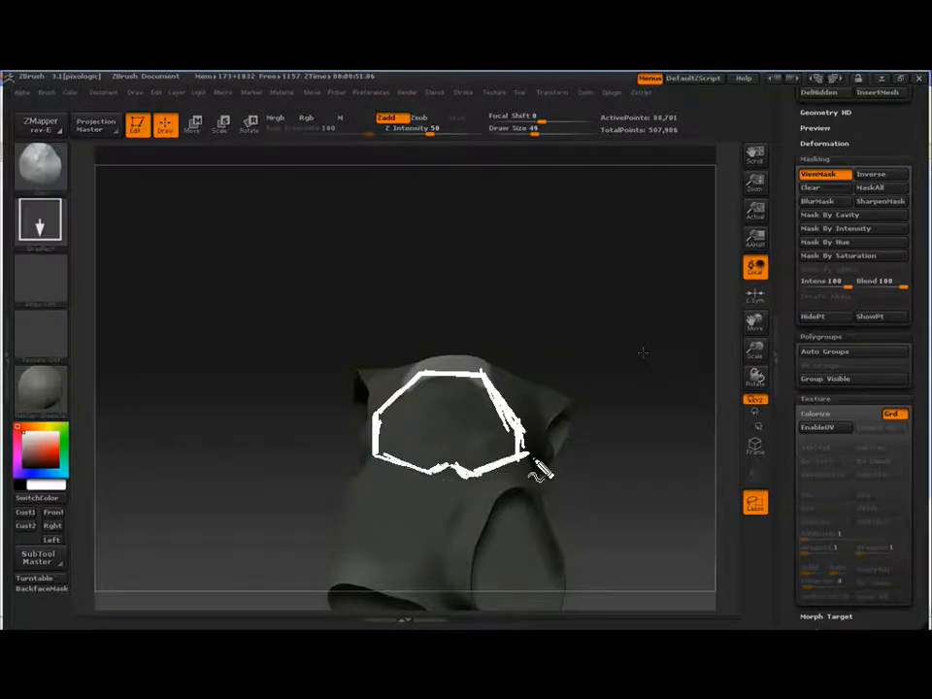
pyautogui.moveTo(520, 282)
pyautogui.mouseDown()
pyautogui.moveTo(399, 284)
pyautogui.moveTo(345, 379)
pyautogui.moveTo(393, 393)
pyautogui.mouseUp()
pyautogui.press('Escape')
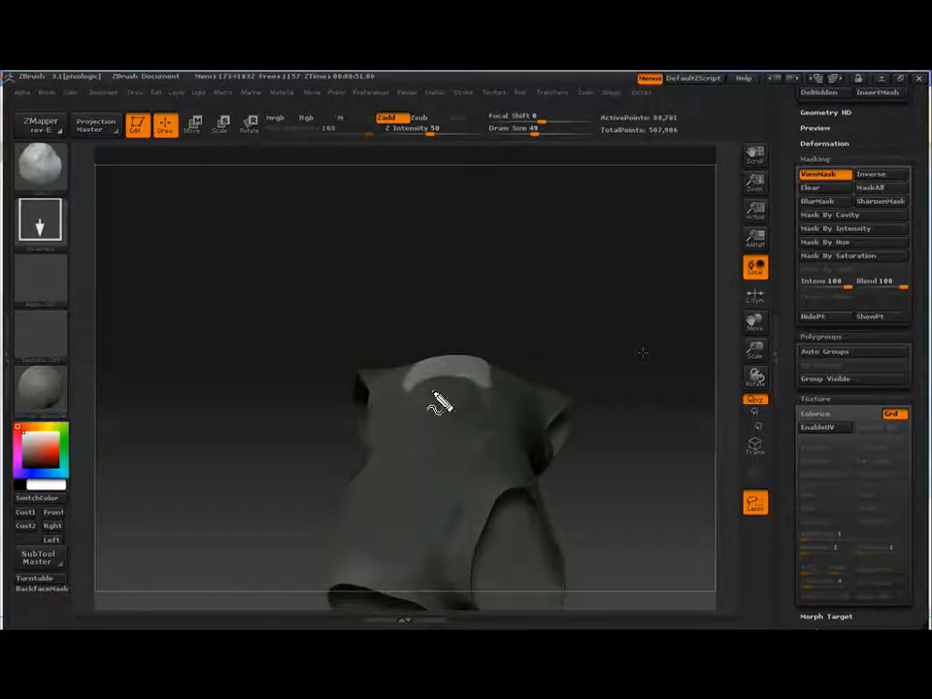
pyautogui.moveTo(426, 360)
pyautogui.mouseDown()
pyautogui.moveTo(466, 361)
pyautogui.moveTo(362, 431)
pyautogui.moveTo(394, 430)
pyautogui.mouseUp()
pyautogui.press('Escape')
# Step: Isolate one side plane of the ribcage with an inverted mask, smooth it two subdivision levels lower, and clear the mask
pyautogui.moveTo(642, 352)
pyautogui.mouseDown()
pyautogui.moveTo(663, 420)
pyautogui.moveTo(595, 365)
pyautogui.moveTo(568, 416)
pyautogui.mouseUp()
pyautogui.moveTo(629, 389); pyautogui.dragTo(528, 368)
pyautogui.moveTo(444, 308)
pyautogui.keyDown('ctrl'); pyautogui.mouseDown()
pyautogui.moveTo(416, 386)
pyautogui.moveTo(451, 315)
pyautogui.mouseUp(); pyautogui.keyUp('ctrl')
pyautogui.hotkey('ctrl', 'i')
pyautogui.hotkey('shift', 'd')
pyautogui.hotkey('shift', 'd')
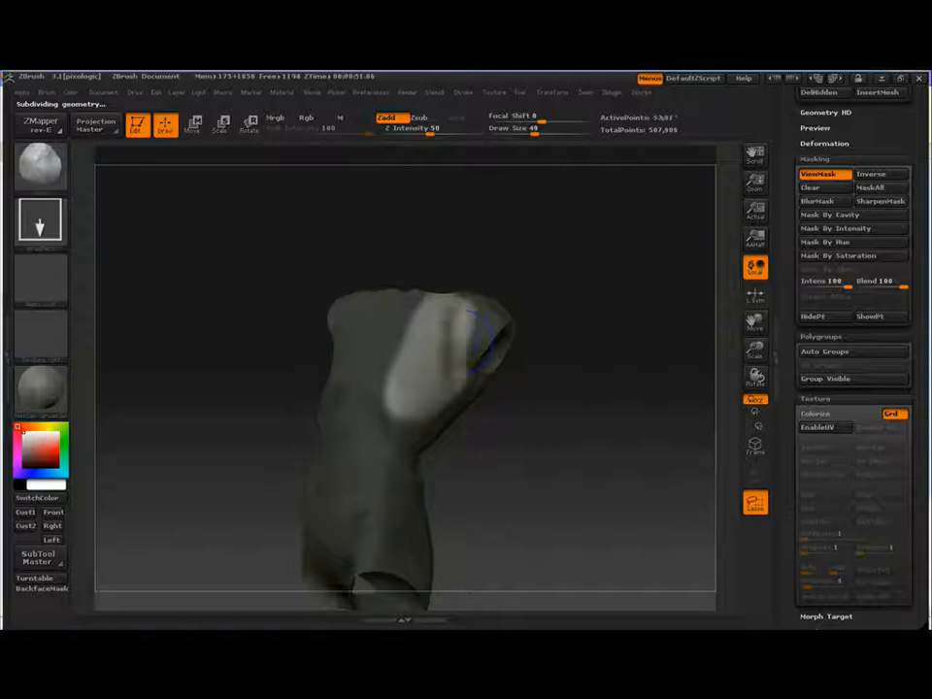
pyautogui.moveTo(525, 386); pyautogui.dragTo(599, 388)
pyautogui.keyDown('ctrl'); pyautogui.moveTo(582, 388); pyautogui.dragTo(622, 426); pyautogui.keyUp('ctrl')
# Step: Mask the ribcage's opposite side plane, invert the mask, smooth that plane, and clear the mask
pyautogui.keyDown('ctrl'); pyautogui.moveTo(376, 284); pyautogui.dragTo(352, 393); pyautogui.keyUp('ctrl')
pyautogui.moveTo(543, 398); pyautogui.dragTo(607, 403)
pyautogui.keyDown('ctrl'); pyautogui.moveTo(354, 413); pyautogui.dragTo(340, 315); pyautogui.keyUp('ctrl')
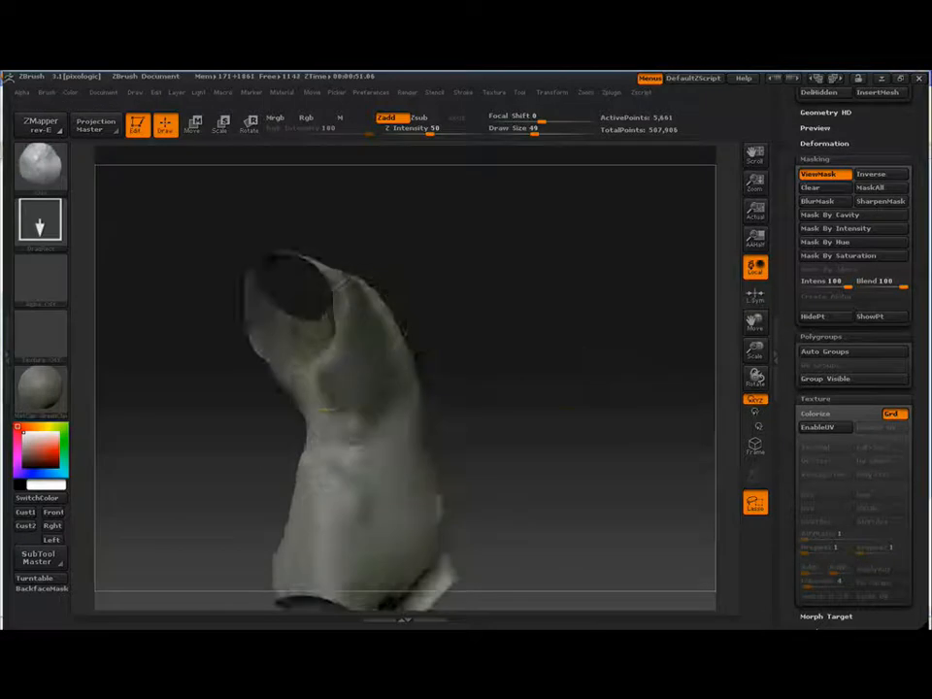
pyautogui.moveTo(582, 388); pyautogui.dragTo(519, 383)
pyautogui.keyDown('ctrl'); pyautogui.moveTo(349, 320); pyautogui.dragTo(400, 273); pyautogui.keyUp('ctrl')
pyautogui.keyDown('ctrl'); pyautogui.click(633, 341); pyautogui.keyUp('ctrl')
pyautogui.moveTo(634, 341); pyautogui.dragTo(691, 343)
pyautogui.moveTo(371, 334); pyautogui.dragTo(374, 407)
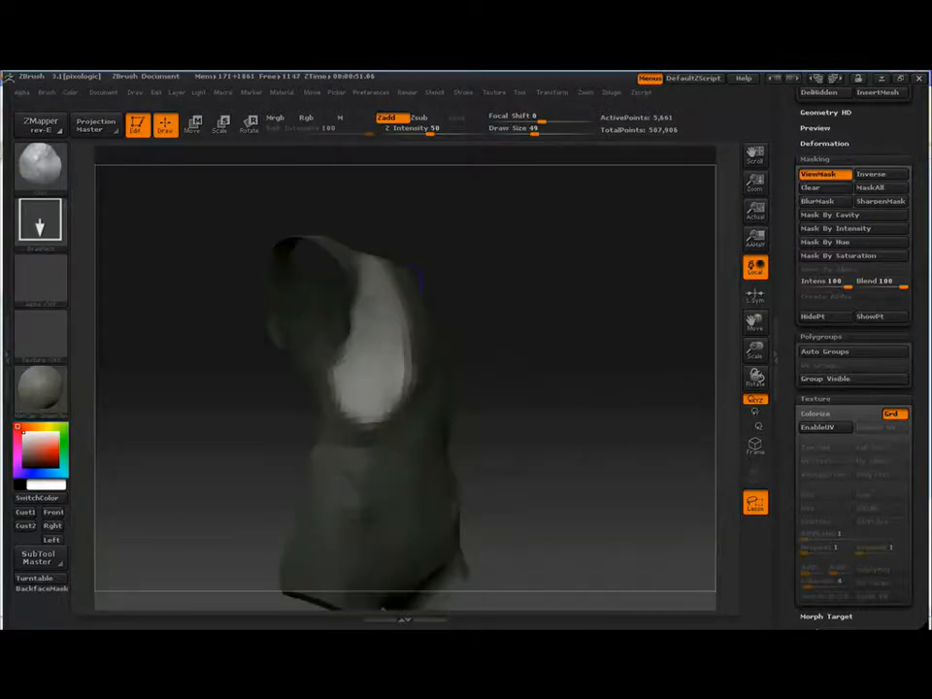
pyautogui.moveTo(573, 285); pyautogui.dragTo(520, 293)
pyautogui.keyDown('ctrl'); pyautogui.moveTo(606, 374); pyautogui.dragTo(624, 388); pyautogui.keyUp('ctrl')
pyautogui.moveTo(624, 387); pyautogui.dragTo(575, 383)
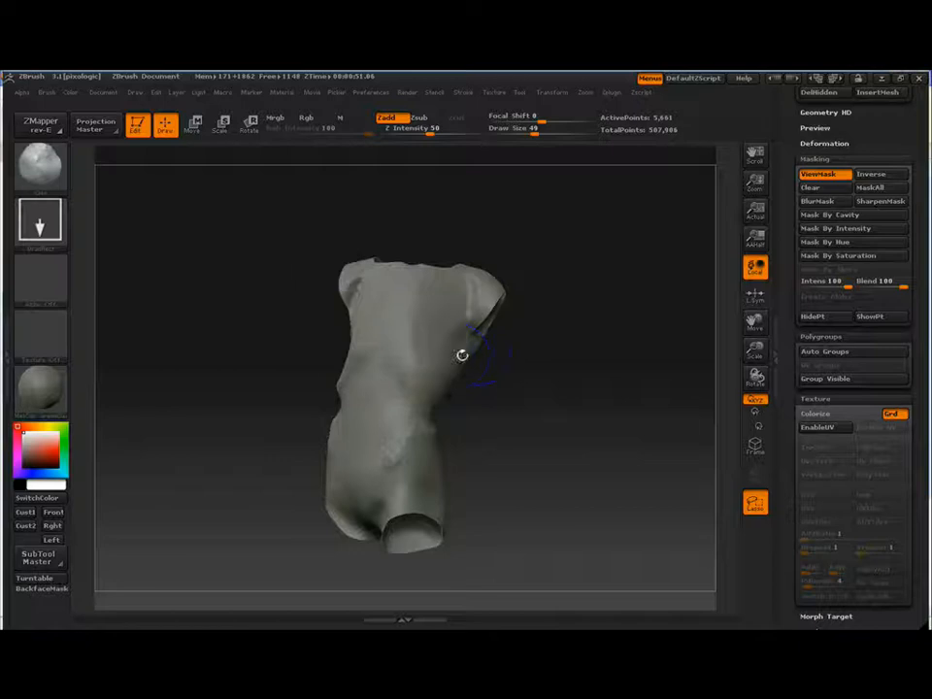
# Step: Mask the long back planes on both sides of the spine and invert the mask
pyautogui.moveTo(462, 354)
pyautogui.mouseDown()
pyautogui.moveTo(608, 383)
pyautogui.moveTo(500, 373)
pyautogui.moveTo(597, 374)
pyautogui.mouseUp()
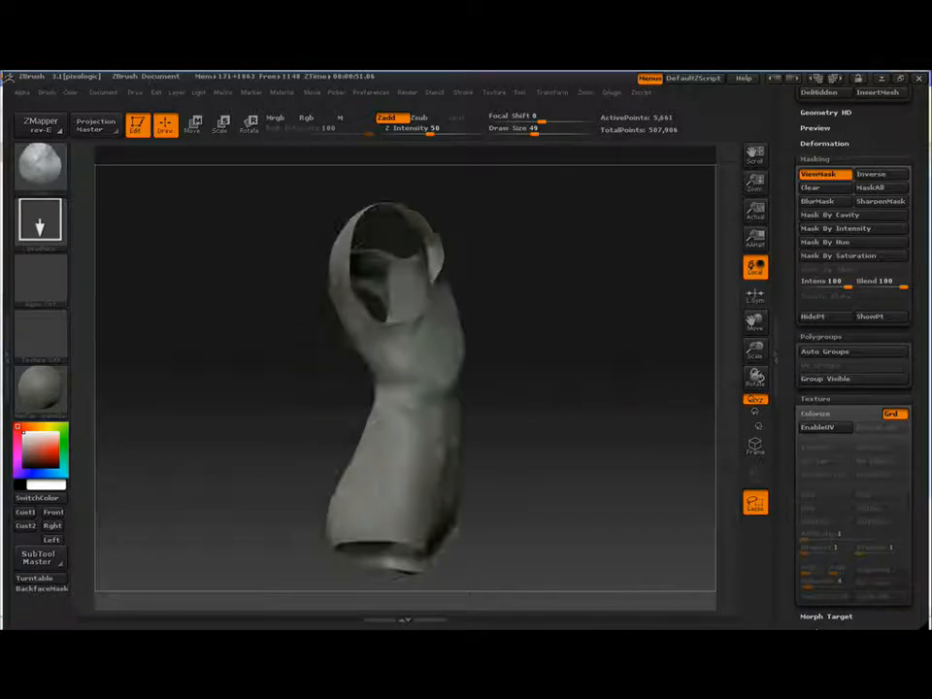
pyautogui.moveTo(437, 340)
pyautogui.mouseDown()
pyautogui.moveTo(660, 330)
pyautogui.moveTo(387, 306)
pyautogui.moveTo(311, 289)
pyautogui.moveTo(296, 235)
pyautogui.mouseUp()
pyautogui.moveTo(549, 311); pyautogui.dragTo(500, 308)
pyautogui.keyDown('ctrl'); pyautogui.moveTo(355, 243); pyautogui.dragTo(365, 364); pyautogui.keyUp('ctrl')
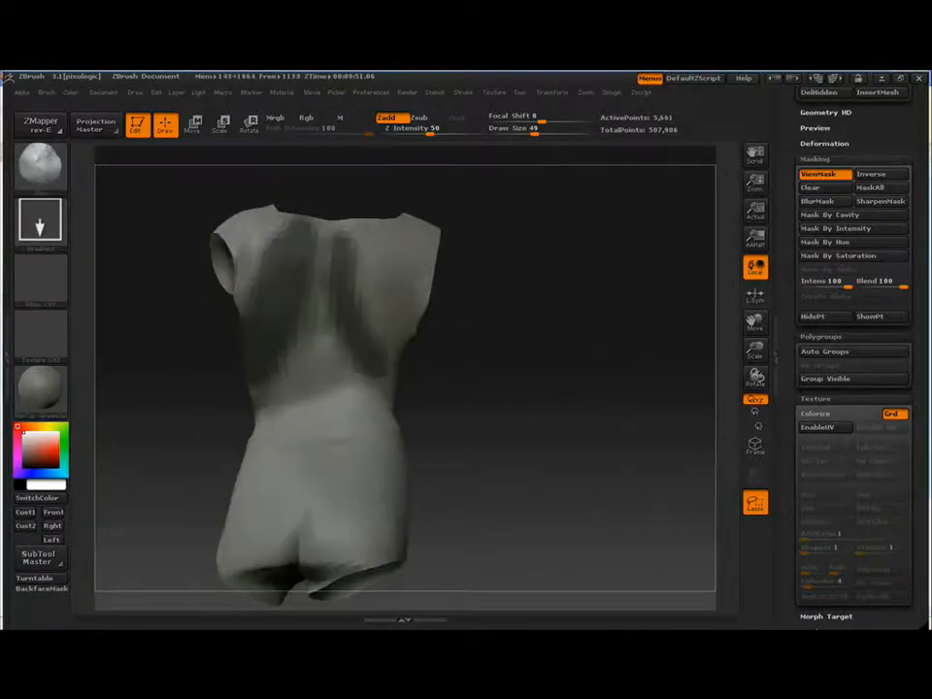
pyautogui.moveTo(543, 320); pyautogui.dragTo(451, 330)
pyautogui.moveTo(390, 369)
pyautogui.keyDown('ctrl'); pyautogui.mouseDown()
pyautogui.moveTo(364, 221)
pyautogui.moveTo(424, 302)
pyautogui.mouseUp(); pyautogui.keyUp('ctrl')
pyautogui.moveTo(505, 315); pyautogui.dragTo(592, 315)
pyautogui.moveTo(320, 257)
pyautogui.keyDown('ctrl'); pyautogui.mouseDown()
pyautogui.moveTo(260, 389)
pyautogui.moveTo(277, 222)
pyautogui.moveTo(264, 311)
pyautogui.mouseUp(); pyautogui.keyUp('ctrl')
pyautogui.moveTo(208, 311); pyautogui.dragTo(160, 308)
pyautogui.keyDown('ctrl'); pyautogui.click(538, 343); pyautogui.keyUp('ctrl')
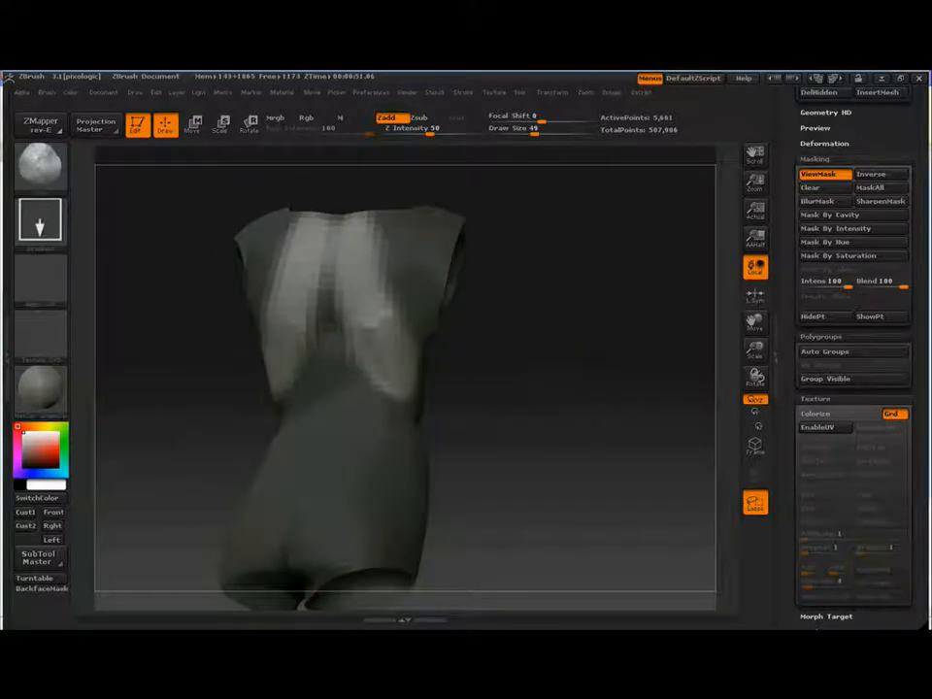
# Step: Sculpt the unmasked areas of the back and clear the mask
pyautogui.moveTo(381, 349); pyautogui.dragTo(373, 312)
pyautogui.moveTo(505, 330); pyautogui.dragTo(587, 333)
pyautogui.moveTo(270, 386); pyautogui.dragTo(274, 320)
pyautogui.keyDown('ctrl'); pyautogui.moveTo(185, 335); pyautogui.dragTo(160, 359); pyautogui.keyUp('ctrl')
pyautogui.moveTo(272, 393)
pyautogui.mouseDown()
pyautogui.moveTo(290, 316)
pyautogui.moveTo(302, 426)
pyautogui.mouseUp()
# Step: Sculpt and smooth the ribcage's side plane and upper back at draw size 49
pyautogui.moveTo(558, 388)
pyautogui.mouseDown()
pyautogui.moveTo(426, 432)
pyautogui.moveTo(388, 456)
pyautogui.mouseUp()
pyautogui.moveTo(566, 347); pyautogui.dragTo(232, 409)
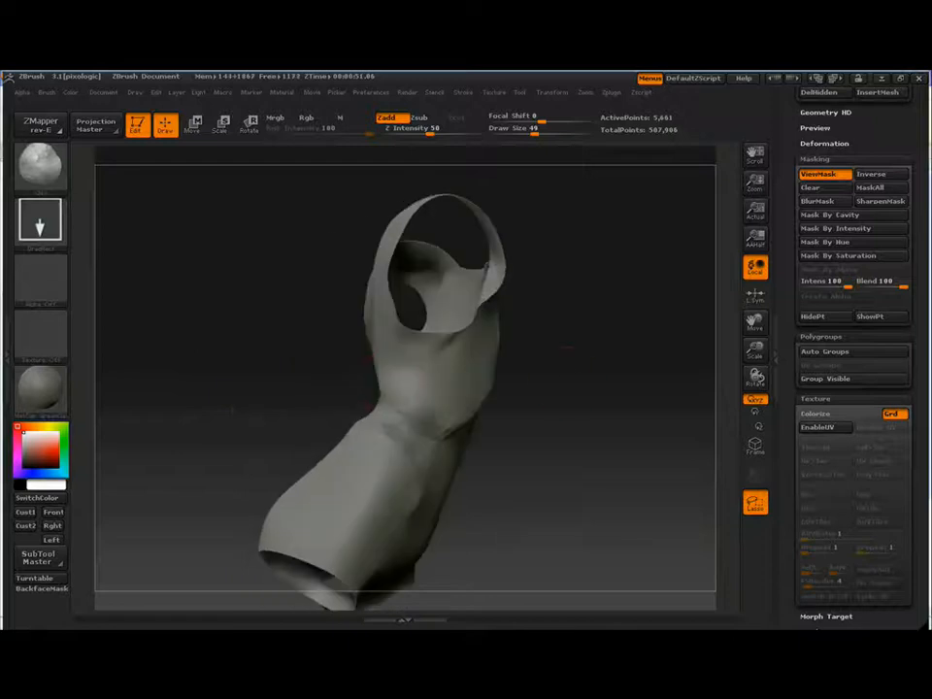
pyautogui.moveTo(570, 378); pyautogui.dragTo(640, 364)
pyautogui.moveTo(372, 305); pyautogui.dragTo(372, 361)
pyautogui.moveTo(431, 384); pyautogui.dragTo(474, 368)
pyautogui.moveTo(260, 286)
pyautogui.mouseDown()
pyautogui.moveTo(238, 373)
pyautogui.moveTo(248, 381)
pyautogui.mouseUp()
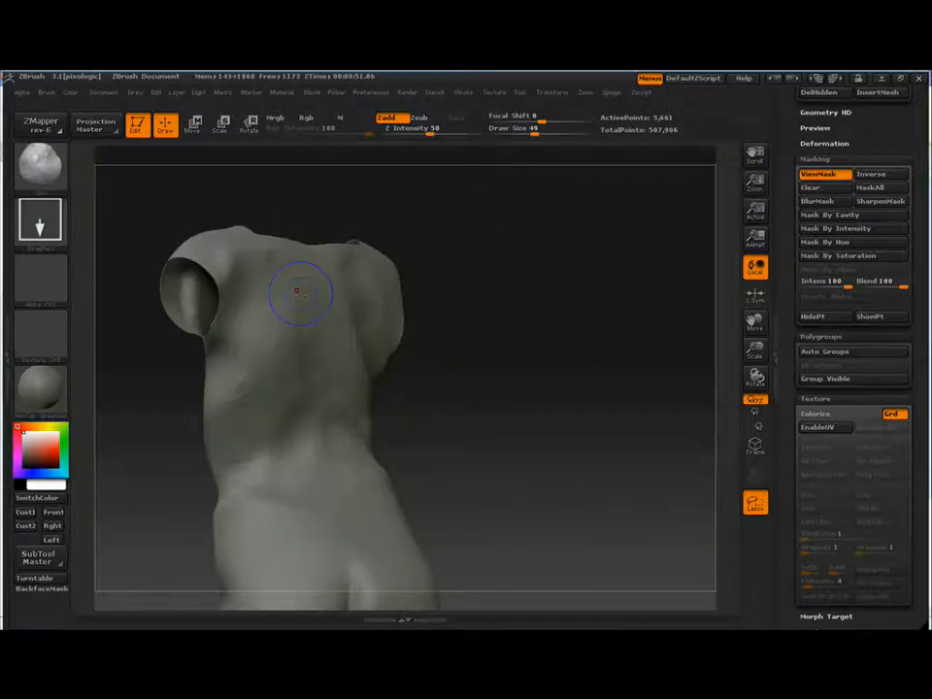
pyautogui.moveTo(529, 340); pyautogui.dragTo(441, 340)
pyautogui.moveTo(208, 231); pyautogui.dragTo(277, 236)
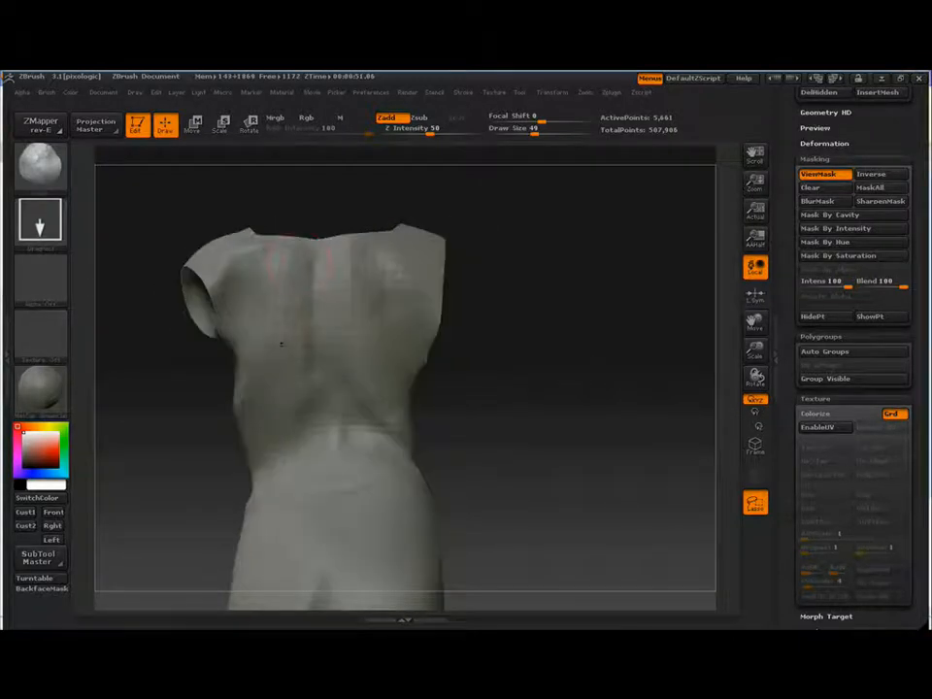
# Step: Build up the ribcage's lower edge on the back and refine its side plane
pyautogui.moveTo(509, 354)
pyautogui.mouseDown()
pyautogui.moveTo(524, 291)
pyautogui.moveTo(547, 282)
pyautogui.moveTo(553, 218)
pyautogui.moveTo(533, 291)
pyautogui.moveTo(479, 375)
pyautogui.moveTo(476, 440)
pyautogui.moveTo(560, 427)
pyautogui.moveTo(567, 437)
pyautogui.mouseUp()
pyautogui.moveTo(439, 427); pyautogui.dragTo(391, 428)
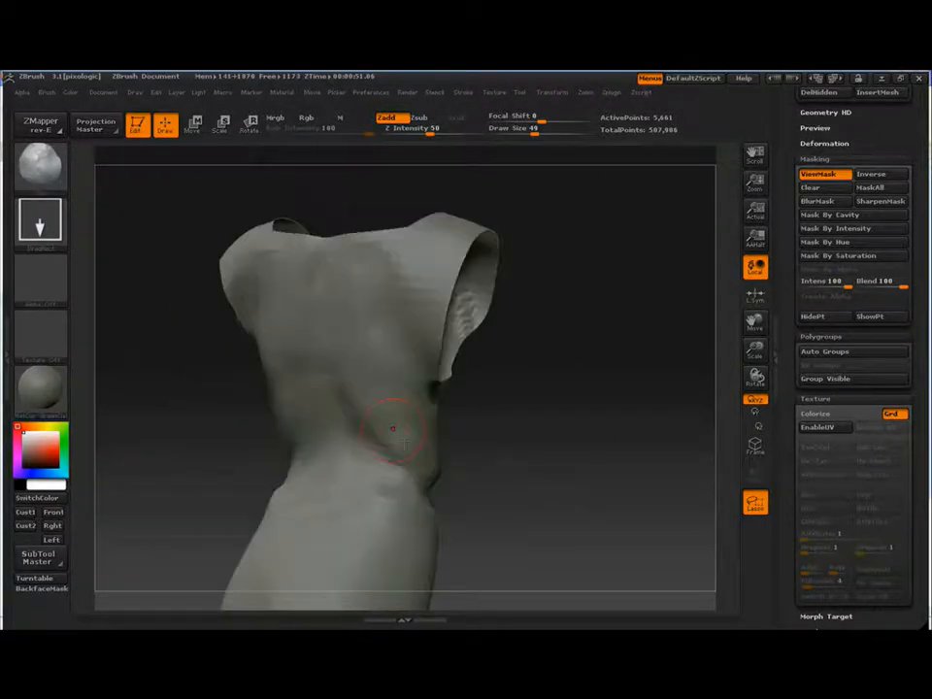
pyautogui.moveTo(573, 425)
pyautogui.mouseDown()
pyautogui.moveTo(605, 428)
pyautogui.moveTo(573, 366)
pyautogui.moveTo(615, 437)
pyautogui.moveTo(559, 387)
pyautogui.moveTo(576, 388)
pyautogui.moveTo(588, 402)
pyautogui.moveTo(594, 390)
pyautogui.moveTo(662, 398)
pyautogui.mouseUp()
pyautogui.click(846, 416)
pyautogui.click(846, 416)
pyautogui.moveTo(636, 351); pyautogui.dragTo(606, 356)
pyautogui.moveTo(410, 361); pyautogui.dragTo(433, 381)
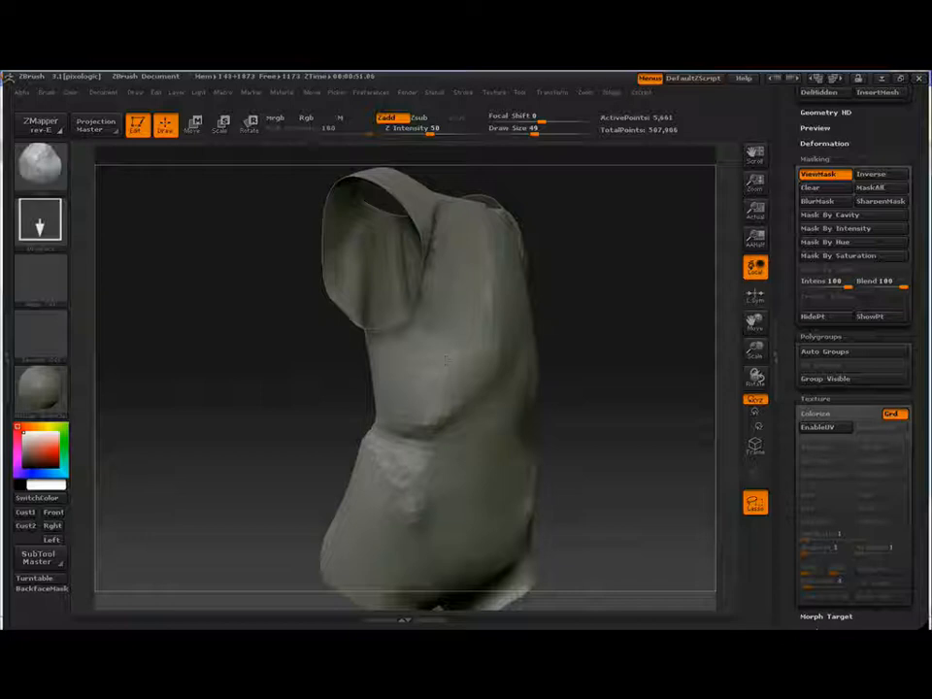
pyautogui.moveTo(691, 322); pyautogui.dragTo(577, 322)
pyautogui.keyDown('alt'); pyautogui.moveTo(700, 392); pyautogui.dragTo(607, 366); pyautogui.keyUp('alt')
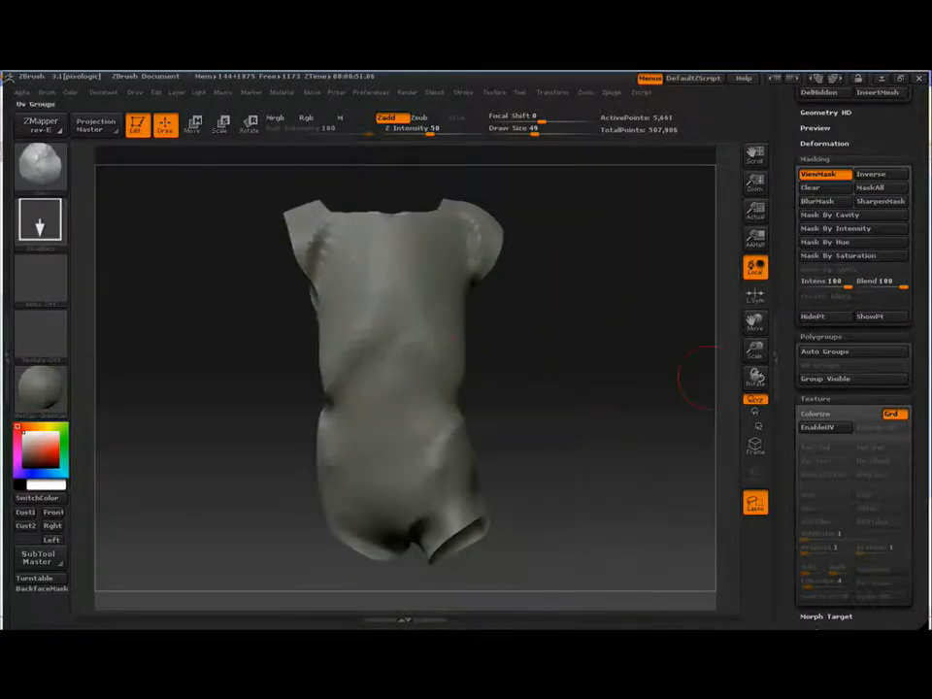
# Step: Check the torso at subdivision level 6 and return to level 4
pyautogui.moveTo(899, 142); pyautogui.dragTo(899, 444)
pyautogui.click(856, 260)
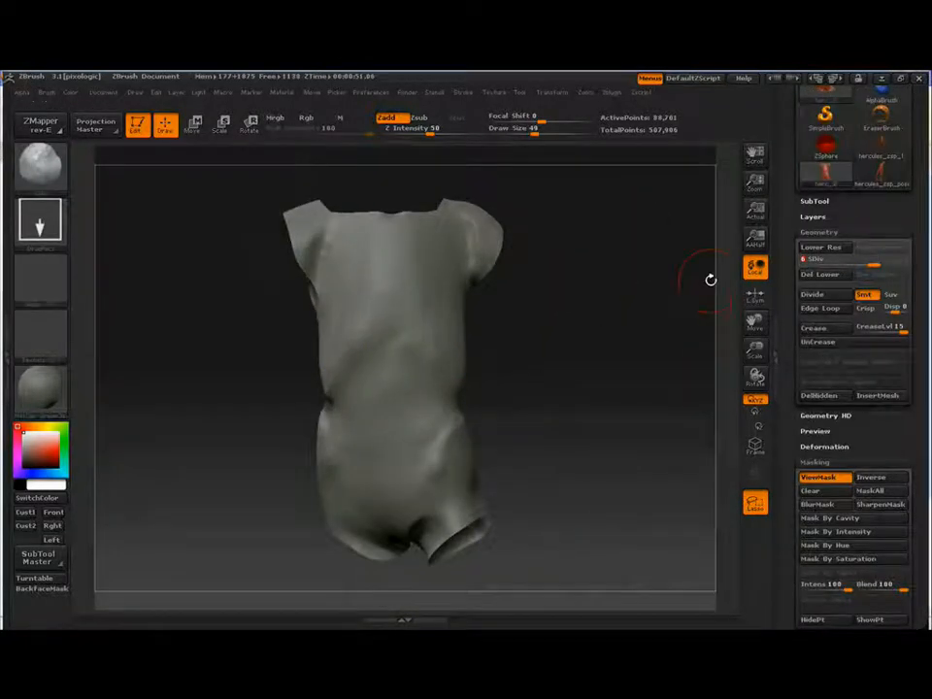
pyautogui.moveTo(486, 389); pyautogui.dragTo(498, 412)
pyautogui.hotkey('shift', 'd')
pyautogui.hotkey('shift', 'd')
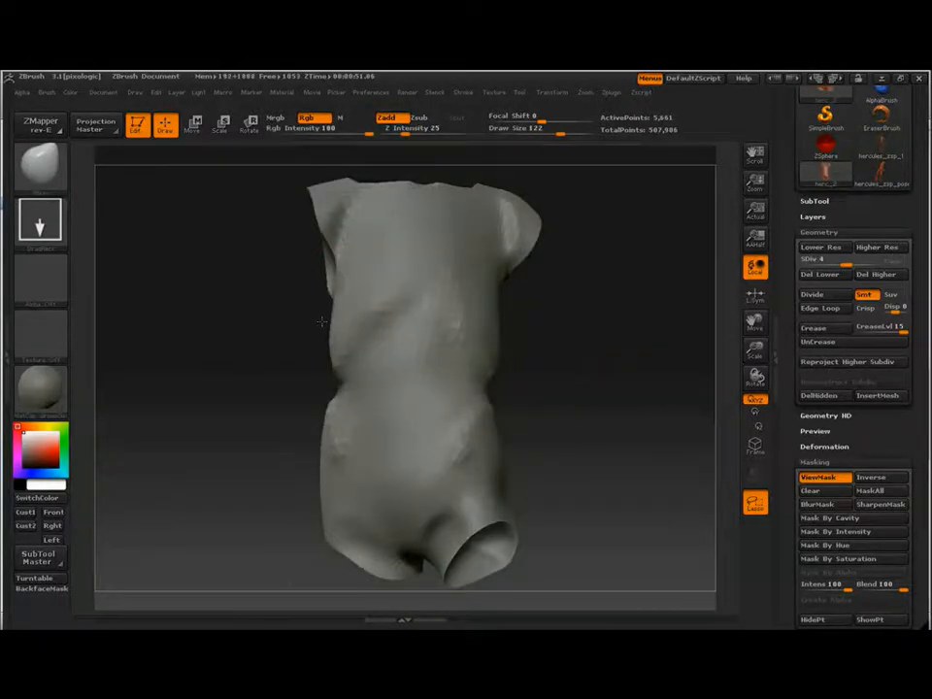
# Step: Adjust the torso's silhouette with the Move brush at draw size 96
pyautogui.moveTo(321, 321); pyautogui.dragTo(300, 405)
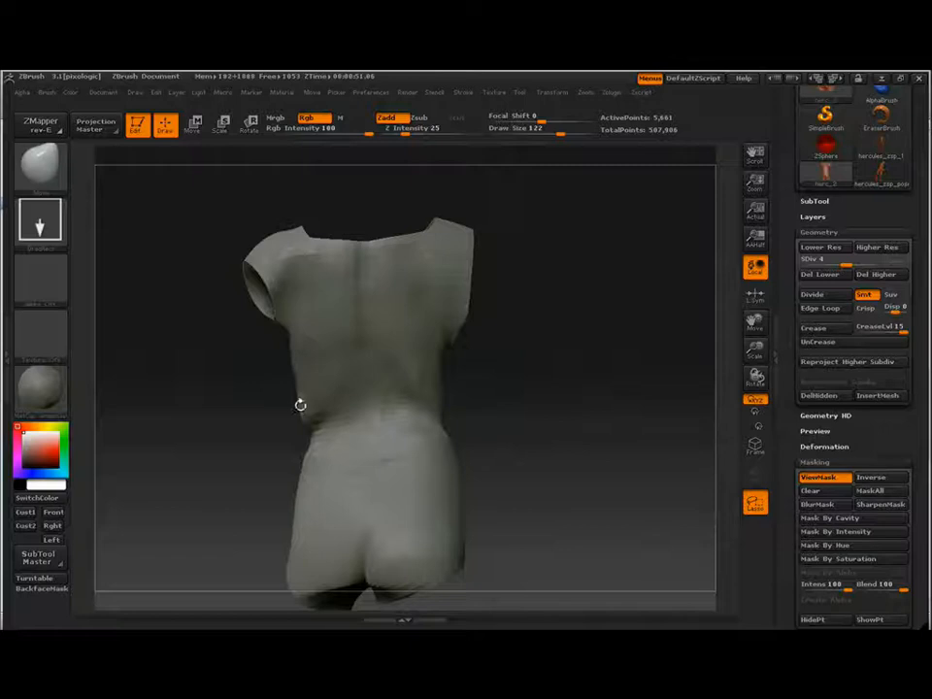
pyautogui.moveTo(560, 132); pyautogui.dragTo(553, 132)
pyautogui.moveTo(524, 407); pyautogui.dragTo(553, 413)
pyautogui.moveTo(407, 417)
pyautogui.mouseDown()
pyautogui.moveTo(524, 417)
pyautogui.moveTo(471, 524)
pyautogui.mouseUp()
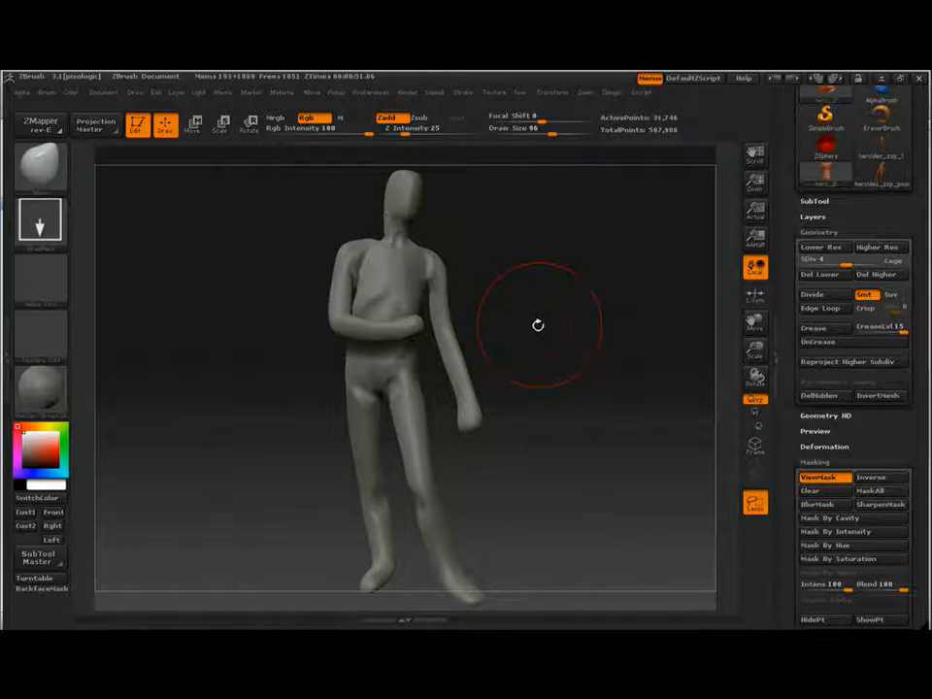
# Step: Display the polygroup wireframe, mask the figure from the hips down, and place a Transpose line from waist to neck
pyautogui.hotkey('shift', 'f')
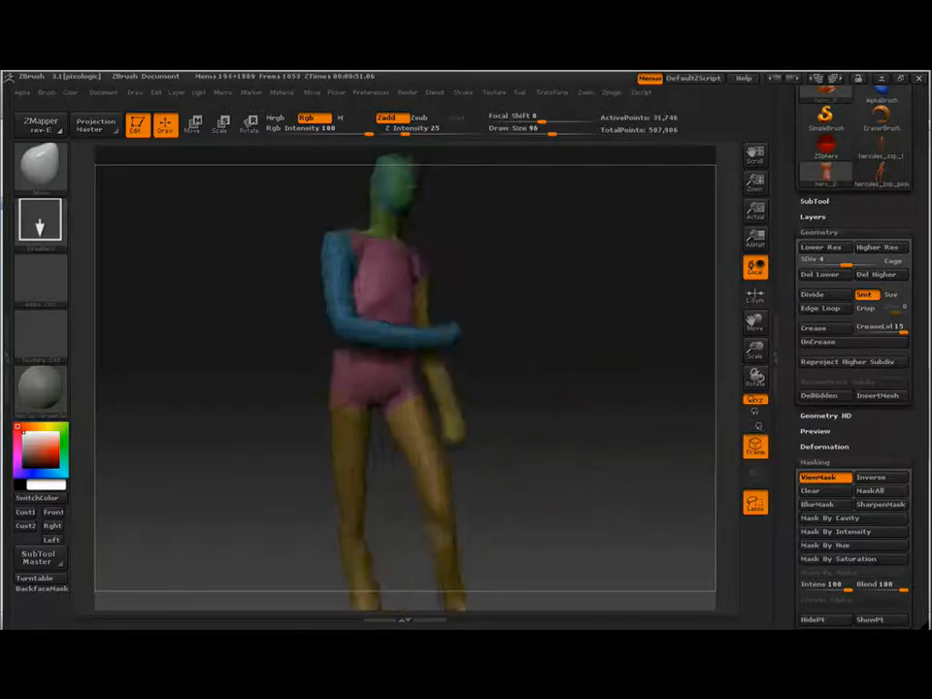
pyautogui.moveTo(644, 387); pyautogui.dragTo(575, 380)
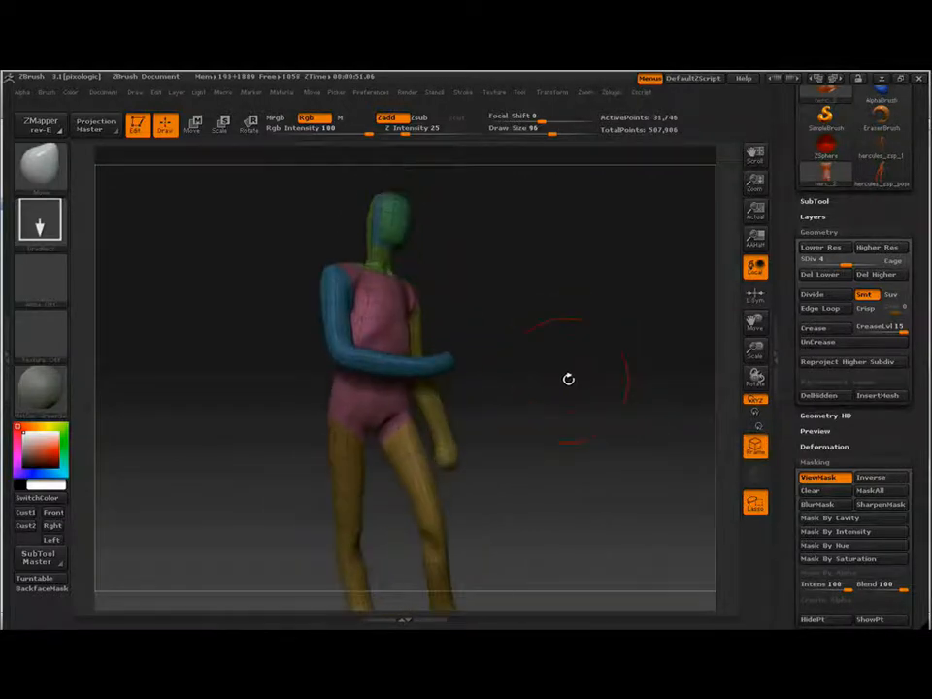
pyautogui.press('r')
pyautogui.keyDown('ctrl'); pyautogui.click(381, 365); pyautogui.keyUp('ctrl')
pyautogui.keyDown('ctrl'); pyautogui.moveTo(378, 390); pyautogui.dragTo(378, 373); pyautogui.keyUp('ctrl')
pyautogui.moveTo(524, 381); pyautogui.dragTo(621, 373)
pyautogui.moveTo(330, 268); pyautogui.dragTo(427, 263)
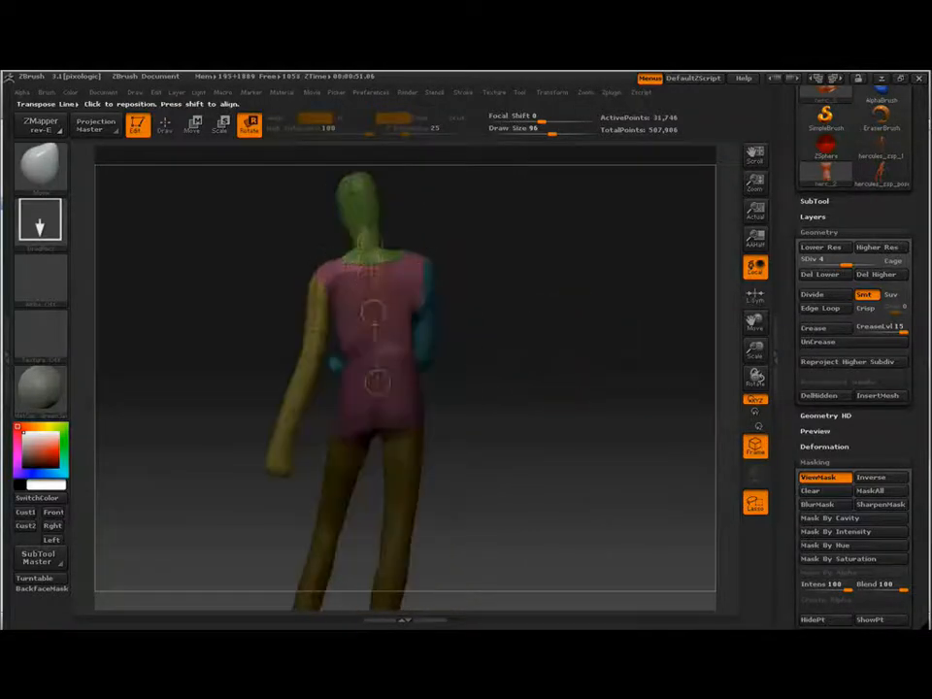
pyautogui.moveTo(601, 347); pyautogui.dragTo(388, 332)
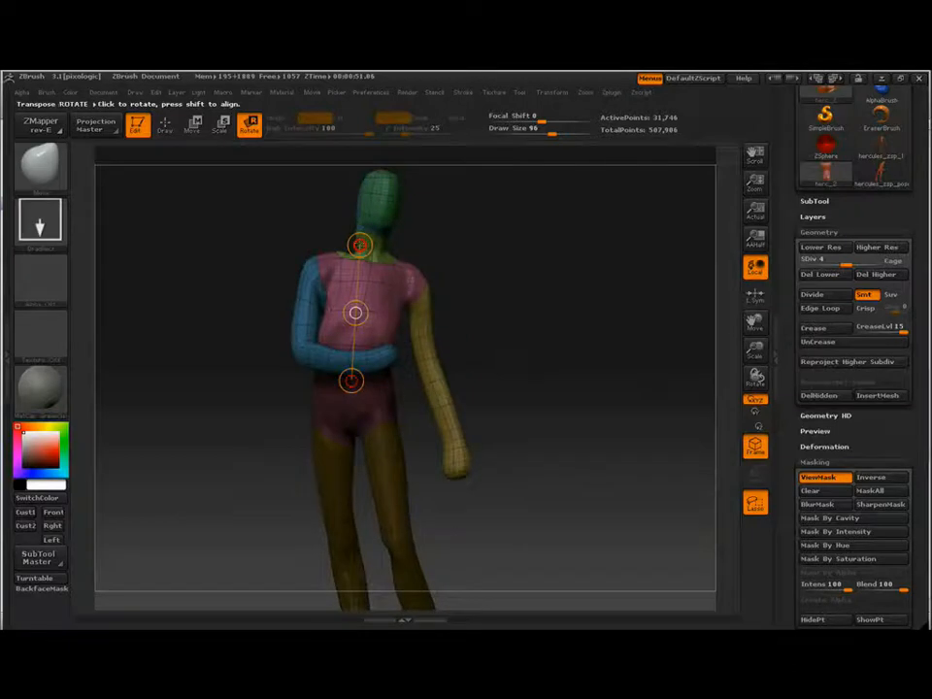
# Step: Rotate the unmasked upper body about the waist with the Transpose line
pyautogui.moveTo(360, 245); pyautogui.dragTo(320, 249)
pyautogui.moveTo(519, 312)
pyautogui.mouseDown()
pyautogui.moveTo(556, 305)
pyautogui.moveTo(524, 316)
pyautogui.mouseUp()
pyautogui.moveTo(362, 244); pyautogui.dragTo(380, 249)
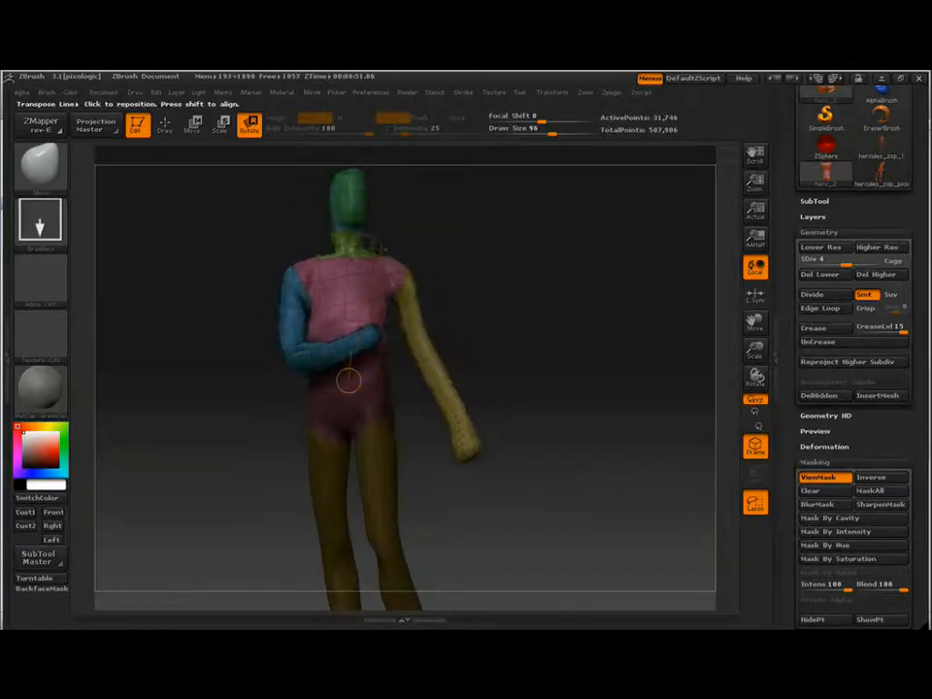
pyautogui.moveTo(447, 274); pyautogui.dragTo(504, 294)
# Step: Shift the upper body slightly at the waist, refine its rotation, and hide the wireframe
pyautogui.press('w')
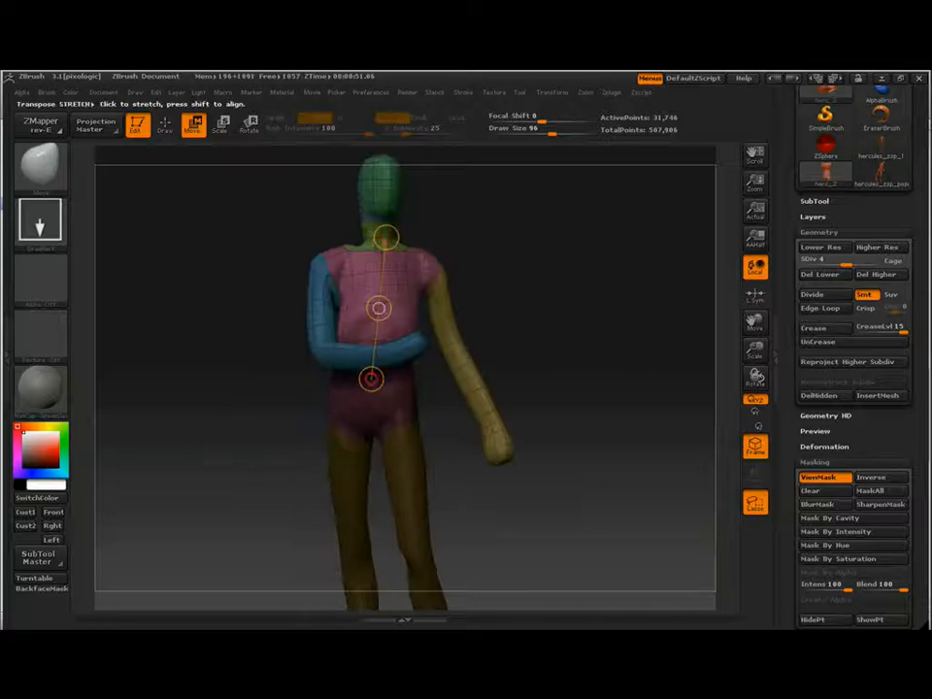
pyautogui.moveTo(372, 380); pyautogui.dragTo(377, 380)
pyautogui.press('r')
pyautogui.moveTo(385, 237); pyautogui.dragTo(381, 235)
pyautogui.moveTo(476, 281); pyautogui.dragTo(613, 297)
pyautogui.moveTo(390, 232); pyautogui.dragTo(372, 234)
pyautogui.moveTo(621, 335); pyautogui.dragTo(529, 347)
pyautogui.hotkey('shift', 'f')
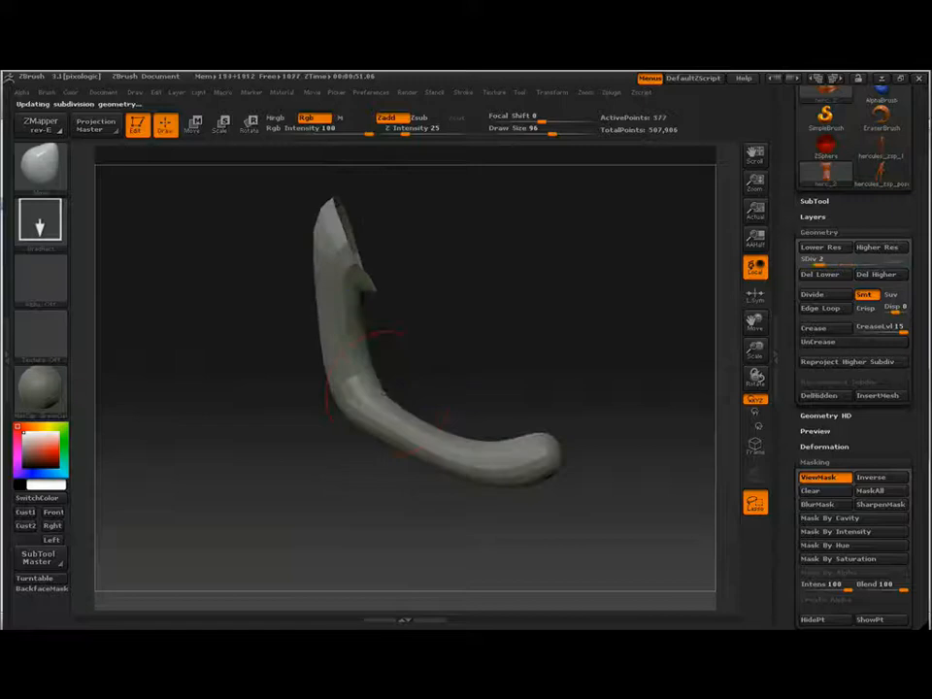
# Step: Reshape the bent arm and its armpit area with the Move brush at subdivision level 2
pyautogui.moveTo(388, 393); pyautogui.dragTo(551, 317)
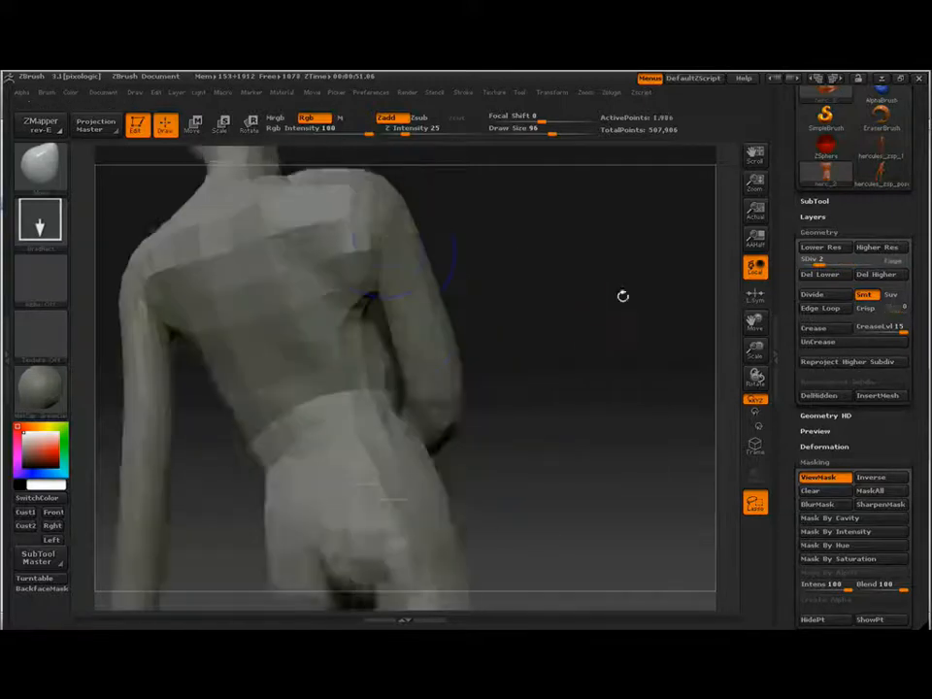
pyautogui.moveTo(622, 295)
pyautogui.mouseDown()
pyautogui.moveTo(417, 398)
pyautogui.moveTo(398, 316)
pyautogui.mouseUp()
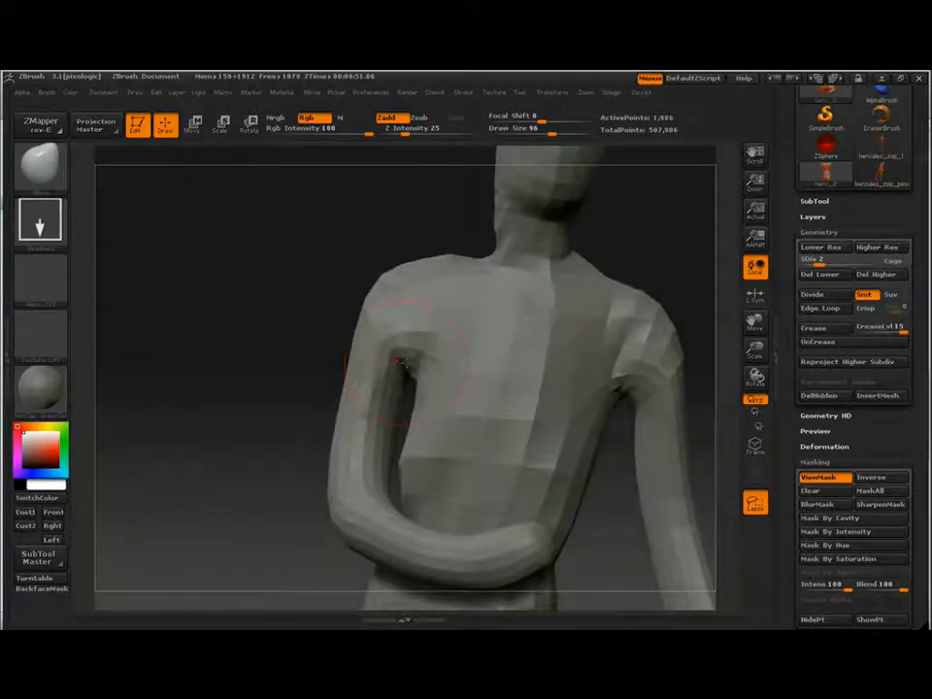
pyautogui.moveTo(407, 393); pyautogui.dragTo(563, 362)
# Step: Mask everything except the hanging arm and reposition the arm with Transpose
pyautogui.press('r')
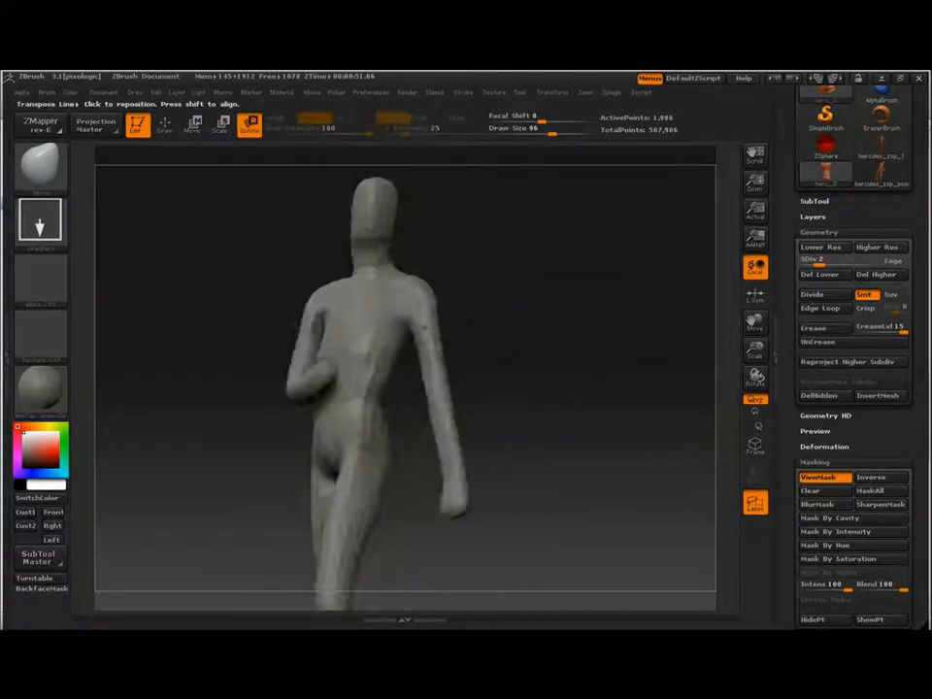
pyautogui.keyDown('ctrl'); pyautogui.moveTo(424, 295); pyautogui.dragTo(462, 382); pyautogui.keyUp('ctrl')
pyautogui.keyDown('alt'); pyautogui.moveTo(583, 369); pyautogui.dragTo(577, 335); pyautogui.keyUp('alt')
pyautogui.press('w')
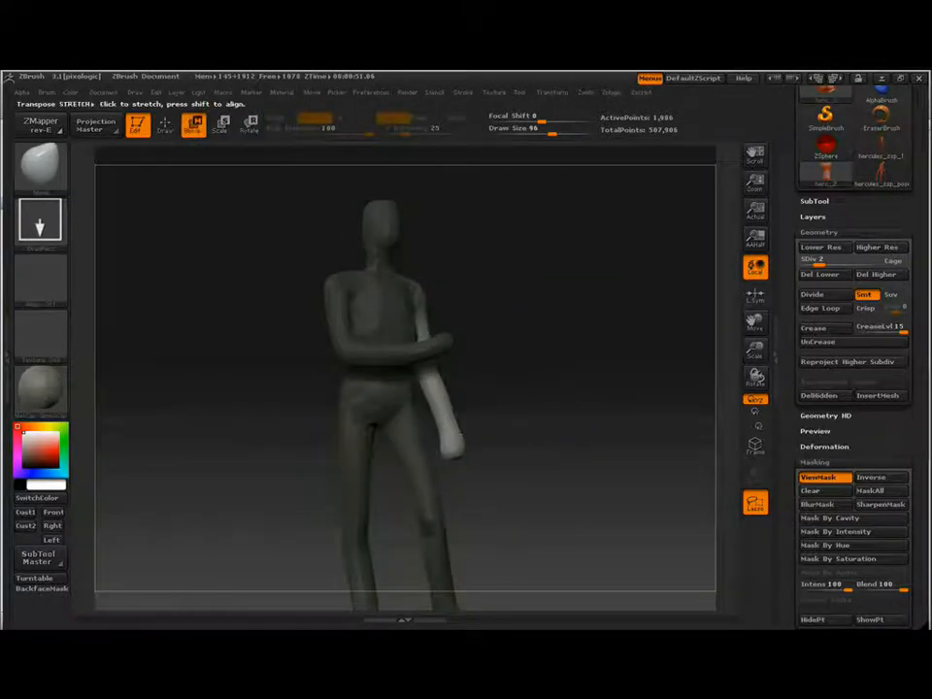
pyautogui.moveTo(582, 389); pyautogui.dragTo(456, 388)
pyautogui.keyDown('alt'); pyautogui.moveTo(573, 369); pyautogui.dragTo(582, 403); pyautogui.keyUp('alt')
pyautogui.press('r')
pyautogui.moveTo(376, 501); pyautogui.dragTo(395, 496)
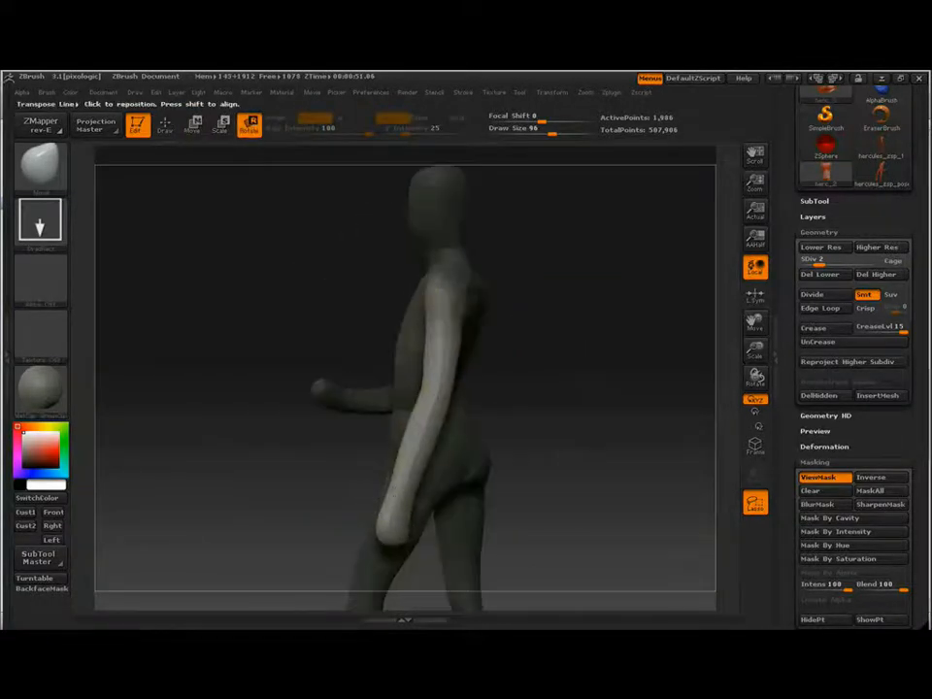
# Step: Mask the hanging arm down to the elbow, rotate the forearm, and return to Draw mode at subdivision level 6
pyautogui.moveTo(553, 388); pyautogui.dragTo(577, 389)
pyautogui.keyDown('ctrl'); pyautogui.moveTo(446, 301); pyautogui.dragTo(423, 393); pyautogui.keyUp('ctrl')
pyautogui.moveTo(553, 389); pyautogui.dragTo(621, 388)
pyautogui.moveTo(441, 539); pyautogui.dragTo(392, 542)
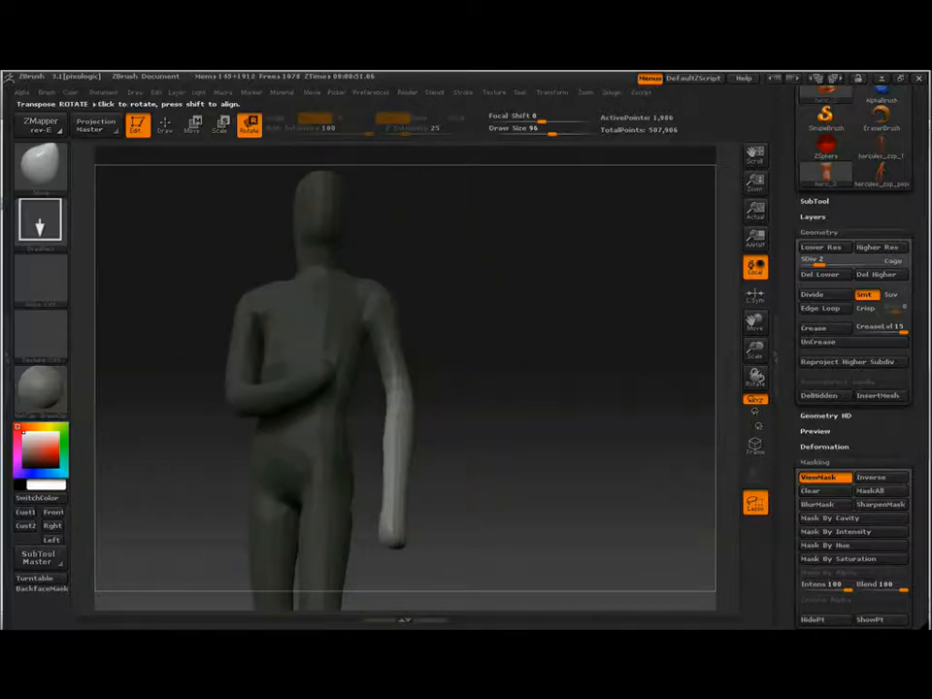
pyautogui.press('f')
pyautogui.moveTo(485, 394)
pyautogui.mouseDown()
pyautogui.moveTo(563, 394)
pyautogui.moveTo(533, 412)
pyautogui.mouseUp()
pyautogui.press('q')
pyautogui.press('d')
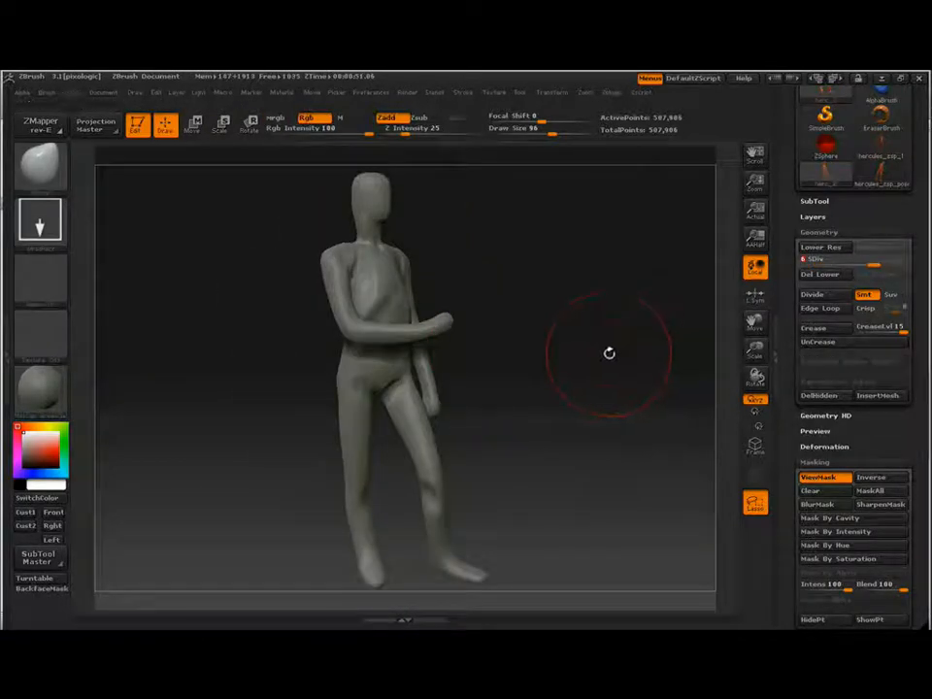
# Step: Isolate the torso polygroup and set up the Clay brush at draw size 72 on subdivision level 4
pyautogui.keyDown('ctrl'); pyautogui.keyDown('shift'); pyautogui.click(336, 313); pyautogui.keyUp('shift'); pyautogui.keyUp('ctrl')
pyautogui.keyDown('ctrl'); pyautogui.keyDown('shift'); pyautogui.moveTo(529, 351); pyautogui.dragTo(545, 425); pyautogui.keyUp('shift'); pyautogui.keyUp('ctrl')
pyautogui.keyDown('ctrl'); pyautogui.keyDown('shift'); pyautogui.click(529, 403); pyautogui.keyUp('shift'); pyautogui.keyUp('ctrl')
pyautogui.keyDown('ctrl'); pyautogui.keyDown('shift'); pyautogui.click(388, 374); pyautogui.keyUp('shift'); pyautogui.keyUp('ctrl')
pyautogui.moveTo(485, 387)
pyautogui.mouseDown()
pyautogui.moveTo(544, 391)
pyautogui.moveTo(518, 360)
pyautogui.moveTo(543, 398)
pyautogui.moveTo(506, 469)
pyautogui.mouseUp()
pyautogui.click(54, 170)
pyautogui.moveTo(561, 409); pyautogui.dragTo(655, 412)
pyautogui.moveTo(655, 413)
pyautogui.keyDown('alt'); pyautogui.mouseDown()
pyautogui.moveTo(652, 361)
pyautogui.moveTo(582, 412)
pyautogui.moveTo(674, 386)
pyautogui.moveTo(635, 340)
pyautogui.moveTo(606, 355)
pyautogui.moveTo(484, 370)
pyautogui.moveTo(580, 373)
pyautogui.moveTo(535, 410)
pyautogui.moveTo(602, 389)
pyautogui.moveTo(474, 366)
pyautogui.moveTo(378, 374)
pyautogui.moveTo(282, 363)
pyautogui.mouseUp(); pyautogui.keyUp('alt')
pyautogui.hotkey('shift', 'd')
pyautogui.hotkey('shift', 'd')
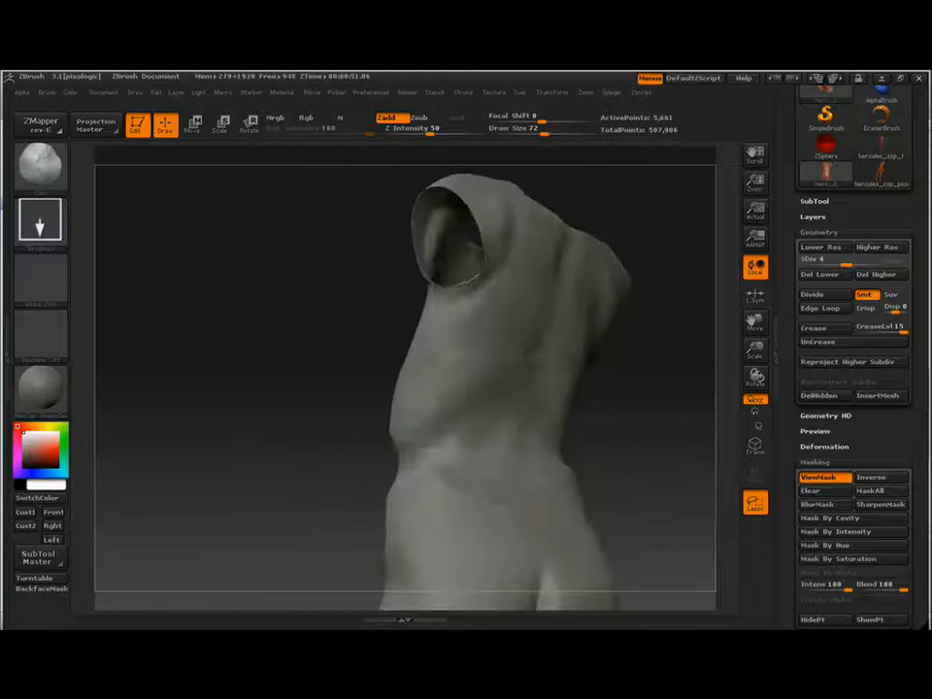
# Step: Sculpt the long back forms on both sides of the spine down to the waist
pyautogui.moveTo(519, 267)
pyautogui.mouseDown()
pyautogui.moveTo(503, 373)
pyautogui.moveTo(472, 357)
pyautogui.mouseUp()
pyautogui.moveTo(652, 361); pyautogui.dragTo(495, 366)
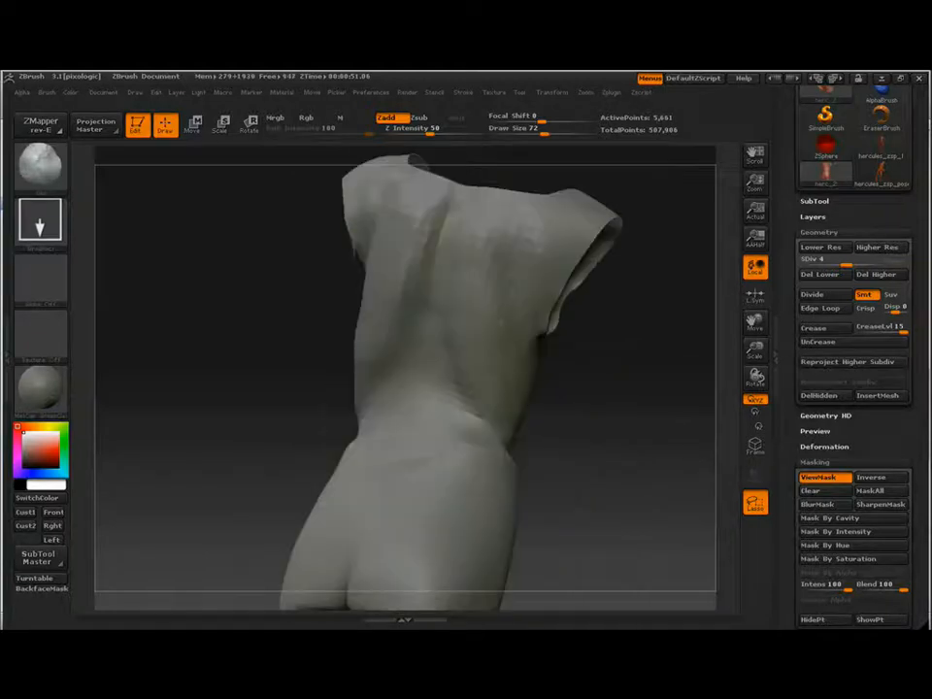
pyautogui.moveTo(480, 306)
pyautogui.mouseDown()
pyautogui.moveTo(514, 258)
pyautogui.moveTo(468, 194)
pyautogui.moveTo(429, 272)
pyautogui.mouseUp()
pyautogui.moveTo(602, 398)
pyautogui.mouseDown()
pyautogui.moveTo(592, 388)
pyautogui.moveTo(621, 321)
pyautogui.moveTo(646, 398)
pyautogui.mouseUp()
pyautogui.moveTo(427, 301); pyautogui.dragTo(446, 369)
pyautogui.moveTo(480, 281); pyautogui.dragTo(500, 357)
pyautogui.moveTo(425, 302); pyautogui.dragTo(444, 369)
pyautogui.moveTo(635, 360)
pyautogui.mouseDown()
pyautogui.moveTo(655, 343)
pyautogui.moveTo(631, 388)
pyautogui.mouseUp()
pyautogui.moveTo(389, 325)
pyautogui.mouseDown()
pyautogui.moveTo(400, 418)
pyautogui.moveTo(429, 412)
pyautogui.mouseUp()
# Step: Sculpt the abdomen and flank between the ribcage and the pelvis
pyautogui.moveTo(621, 369); pyautogui.dragTo(670, 361)
pyautogui.moveTo(522, 330); pyautogui.dragTo(506, 418)
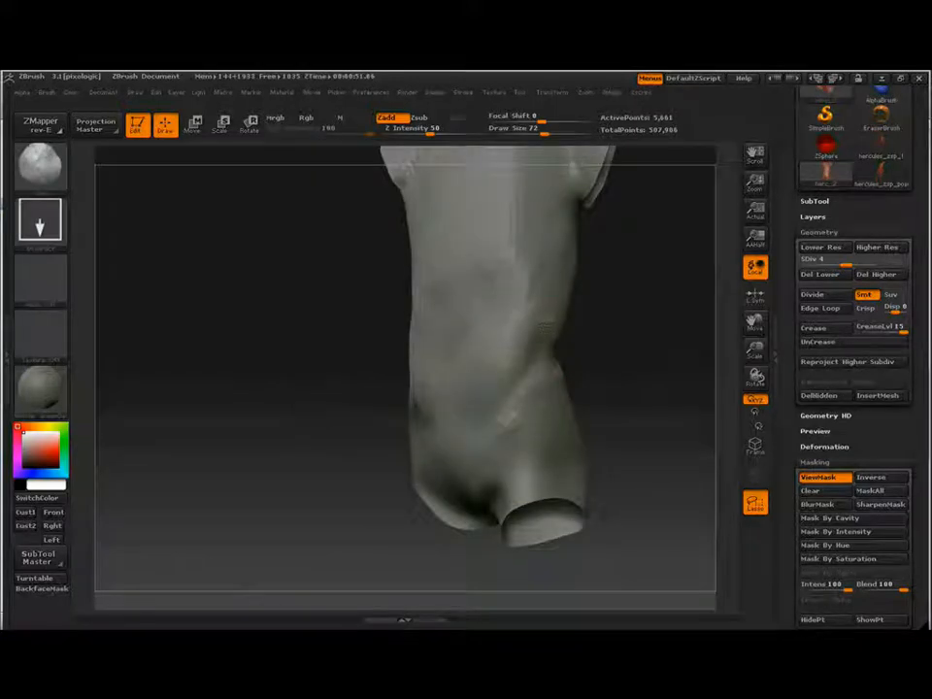
pyautogui.moveTo(439, 357); pyautogui.dragTo(427, 408)
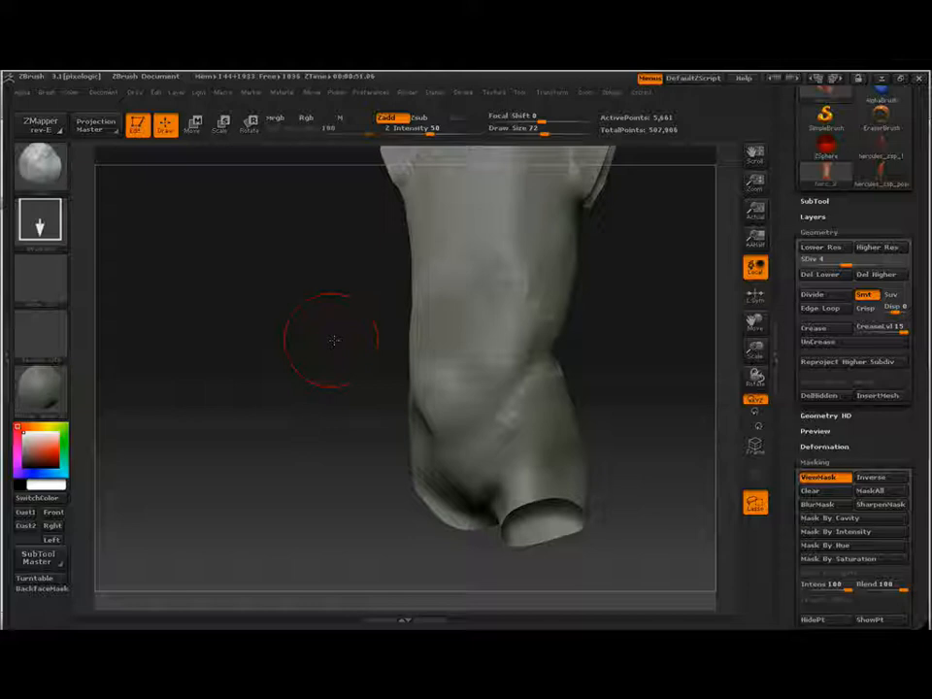
pyautogui.moveTo(431, 356); pyautogui.dragTo(449, 413)
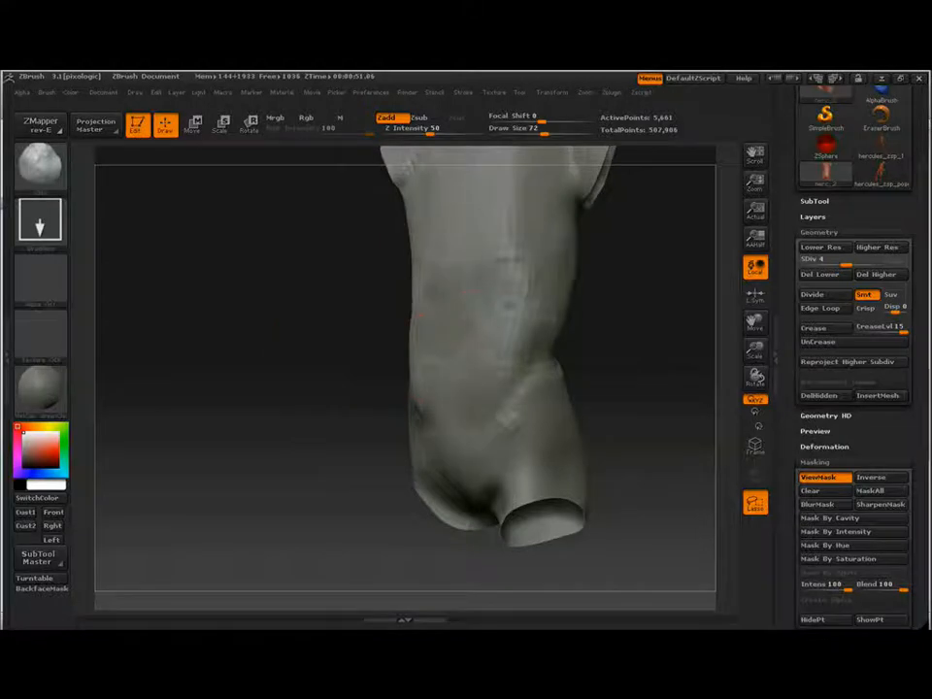
# Step: Annotate the back with the spine's curve, the sacrum triangle, and a tilted double-headed arrow across the pelvis
pyautogui.moveTo(606, 341)
pyautogui.mouseDown()
pyautogui.moveTo(657, 346)
pyautogui.moveTo(466, 348)
pyautogui.mouseUp()
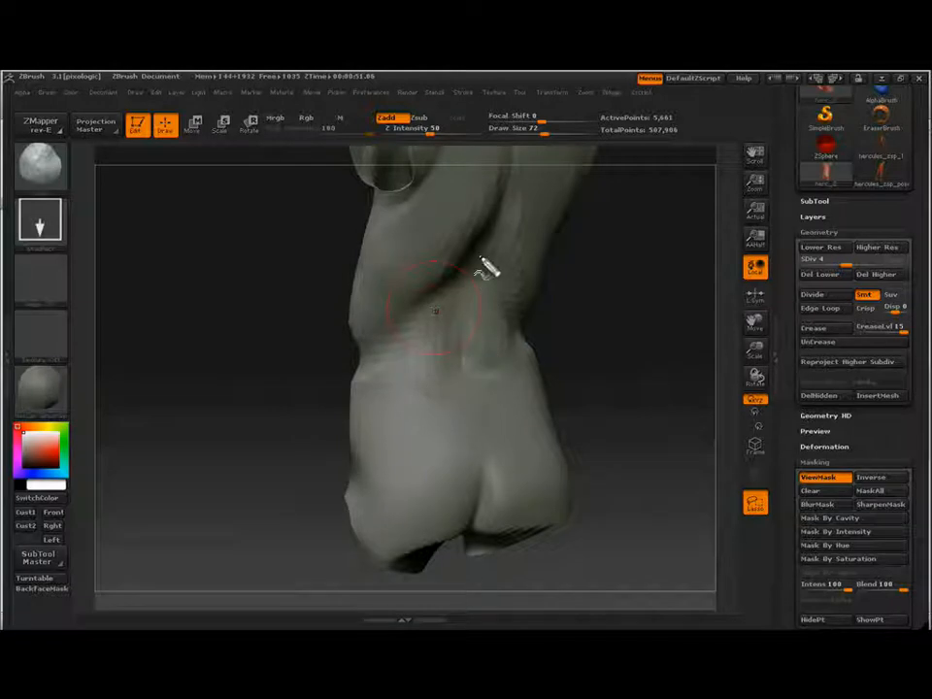
pyautogui.moveTo(483, 248)
pyautogui.mouseDown()
pyautogui.moveTo(466, 395)
pyautogui.moveTo(505, 403)
pyautogui.moveTo(487, 446)
pyautogui.moveTo(442, 413)
pyautogui.mouseUp()
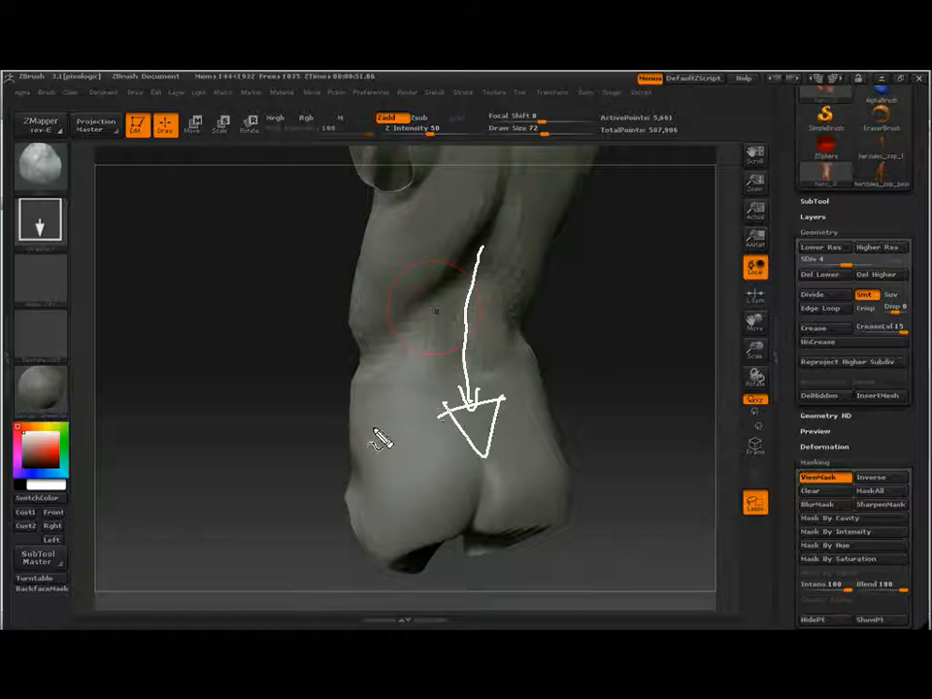
pyautogui.moveTo(377, 434)
pyautogui.mouseDown()
pyautogui.moveTo(566, 379)
pyautogui.moveTo(538, 386)
pyautogui.mouseUp()
pyautogui.moveTo(386, 408); pyautogui.dragTo(400, 452)
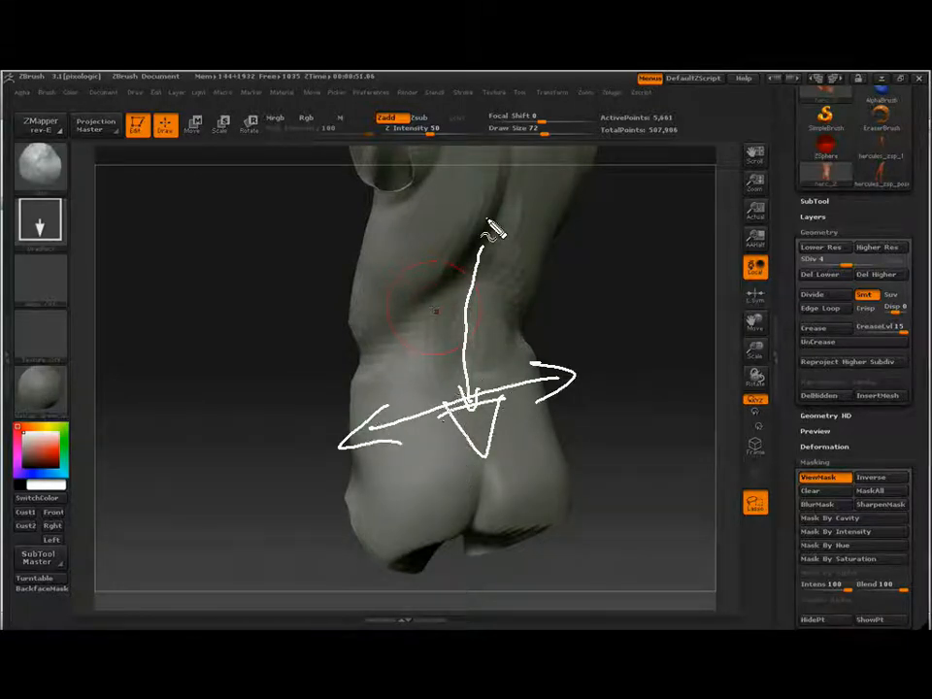
# Step: Annotate the lower back with the ribcage's diagonal edge, the two lumbar columns with cross-contours and the flank's curve, and clear the annotations
pyautogui.moveTo(479, 223)
pyautogui.mouseDown()
pyautogui.moveTo(412, 318)
pyautogui.moveTo(366, 341)
pyautogui.moveTo(401, 334)
pyautogui.moveTo(432, 409)
pyautogui.mouseUp()
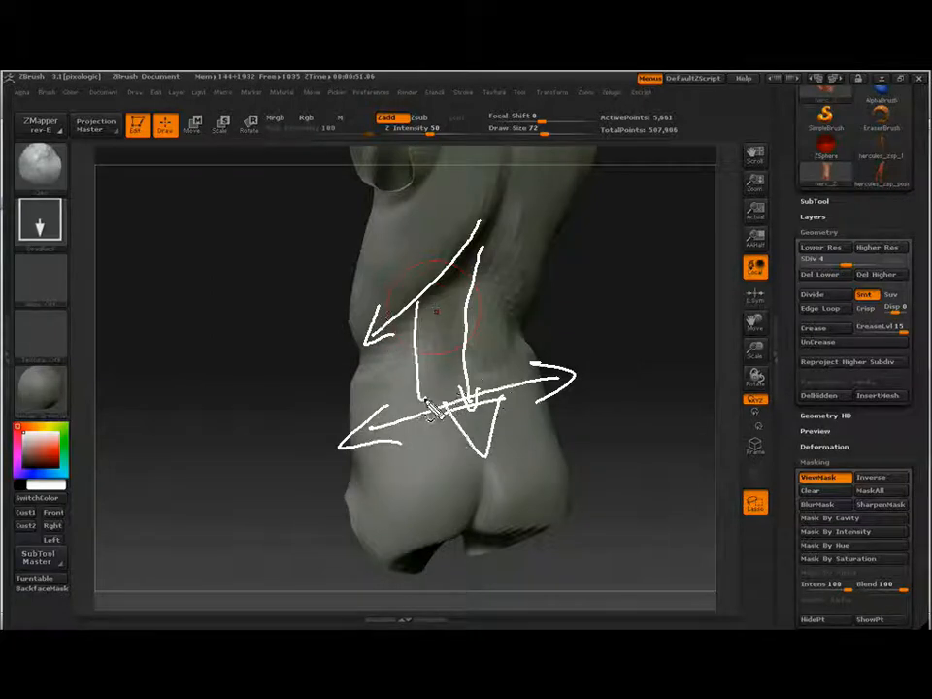
pyautogui.moveTo(507, 288); pyautogui.dragTo(507, 383)
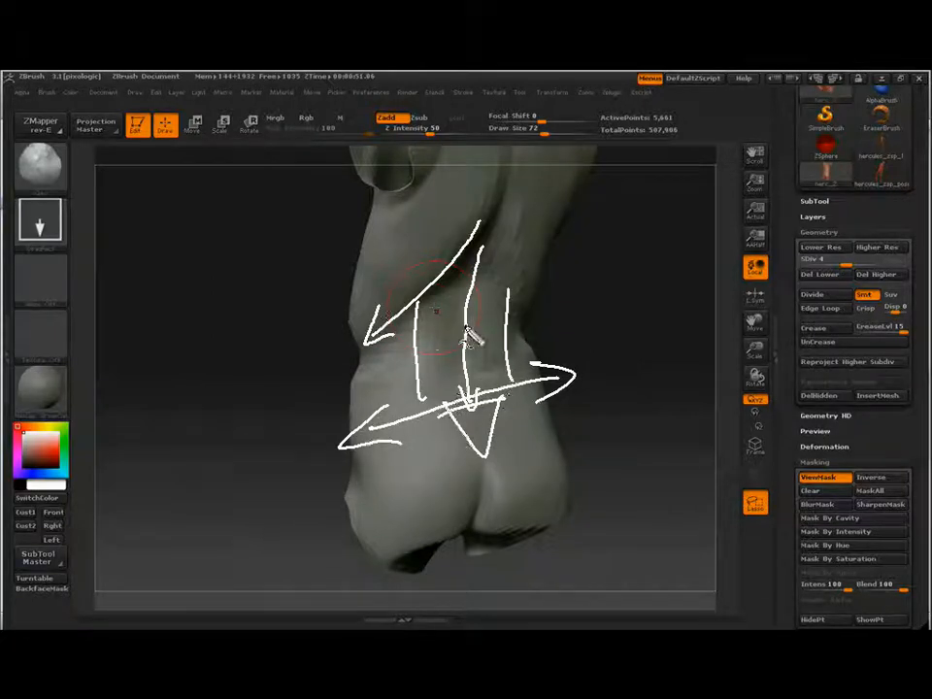
pyautogui.moveTo(411, 321)
pyautogui.mouseDown()
pyautogui.moveTo(505, 321)
pyautogui.moveTo(474, 357)
pyautogui.moveTo(507, 360)
pyautogui.mouseUp()
pyautogui.moveTo(451, 360)
pyautogui.mouseDown()
pyautogui.moveTo(415, 360)
pyautogui.moveTo(452, 359)
pyautogui.mouseUp()
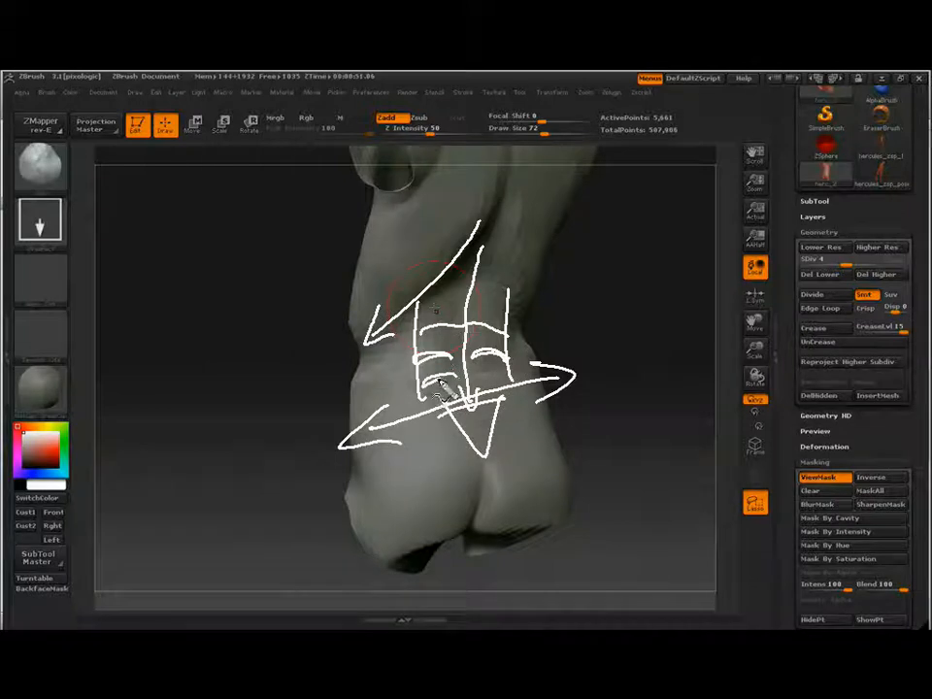
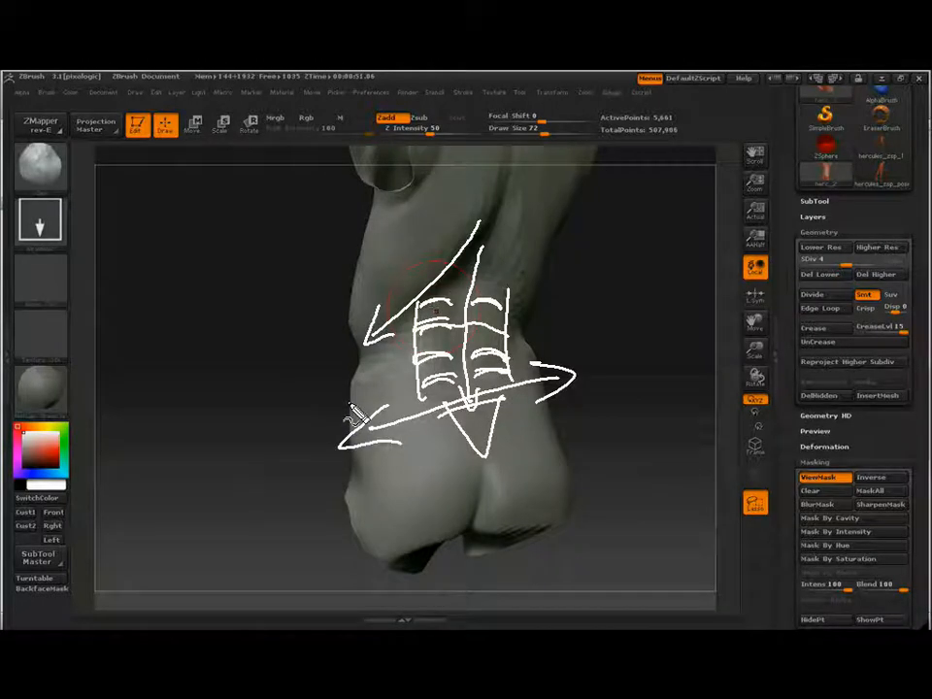
pyautogui.moveTo(351, 412)
pyautogui.mouseDown()
pyautogui.moveTo(345, 364)
pyautogui.moveTo(384, 291)
pyautogui.moveTo(415, 257)
pyautogui.moveTo(422, 296)
pyautogui.moveTo(436, 291)
pyautogui.moveTo(452, 330)
pyautogui.mouseUp()
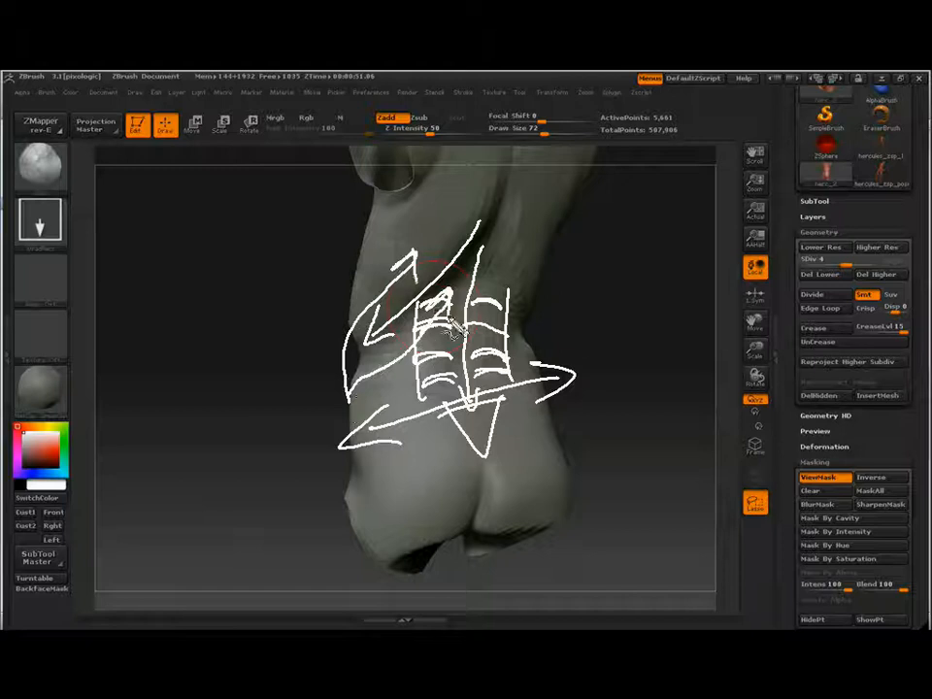
pyautogui.press('Escape')
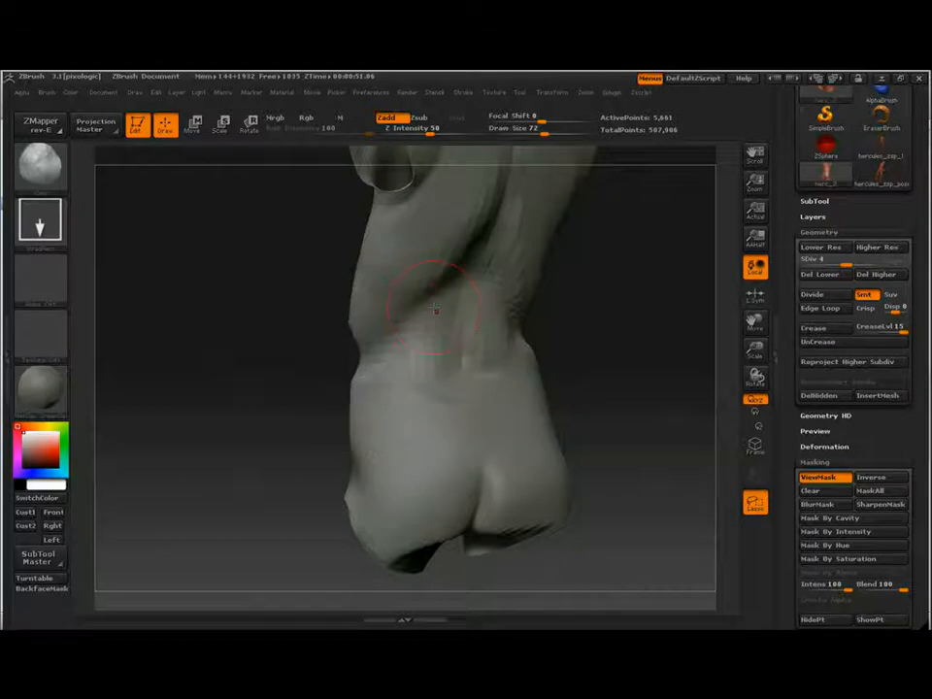
# Step: Reveal the whole figure and sculpt the transition from the lower abdomen to the pelvis and groin
pyautogui.moveTo(608, 351)
pyautogui.mouseDown()
pyautogui.moveTo(388, 359)
pyautogui.moveTo(388, 398)
pyautogui.moveTo(522, 342)
pyautogui.moveTo(497, 371)
pyautogui.mouseUp()
pyautogui.moveTo(486, 426); pyautogui.dragTo(497, 458)
pyautogui.moveTo(641, 388); pyautogui.dragTo(485, 354)
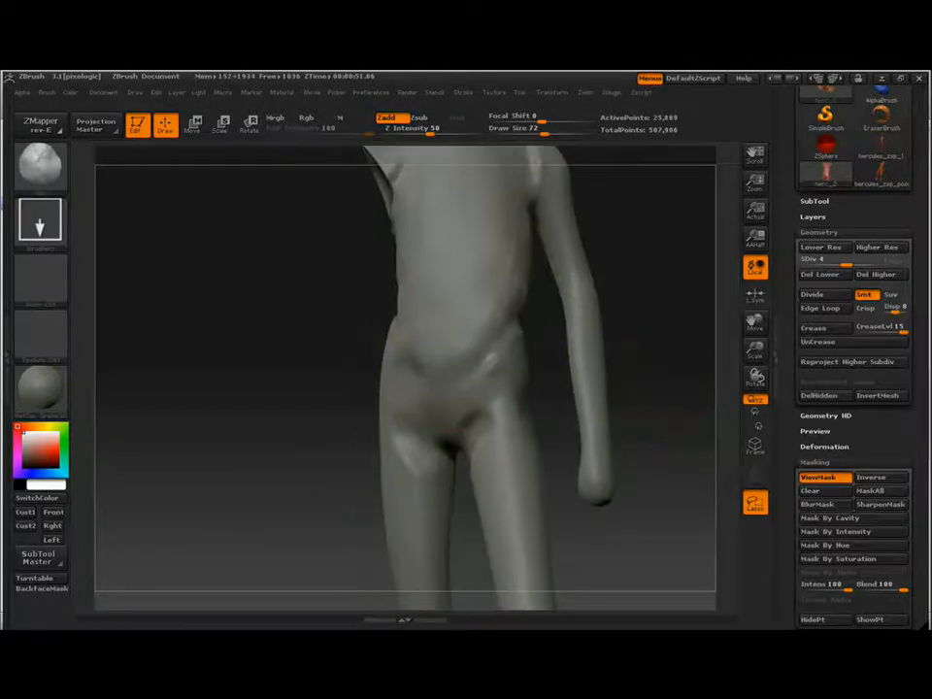
pyautogui.moveTo(458, 367); pyautogui.dragTo(447, 383)
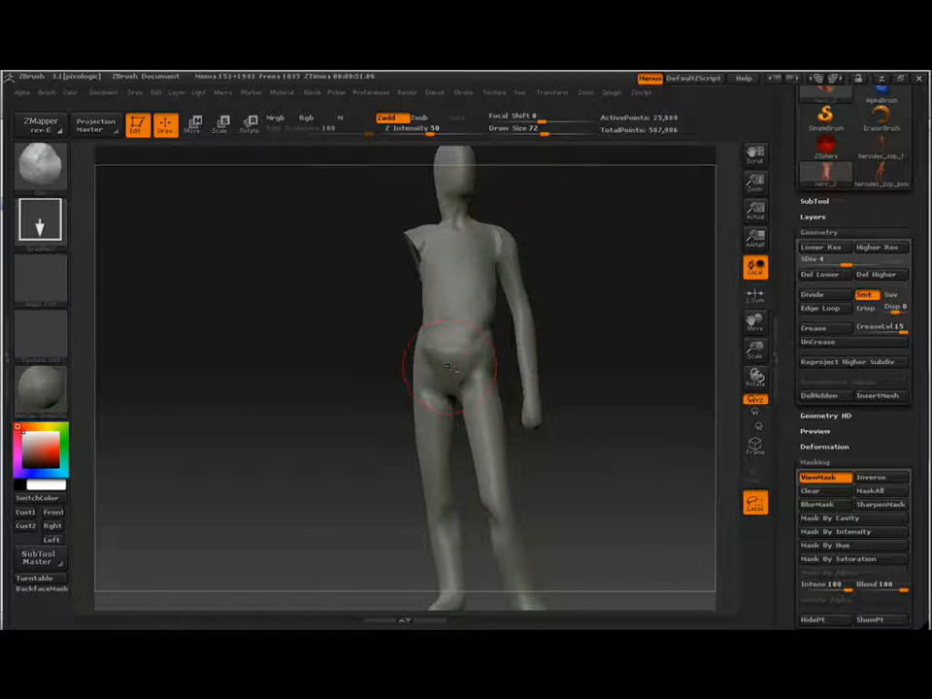
pyautogui.moveTo(550, 362)
pyautogui.mouseDown()
pyautogui.moveTo(582, 345)
pyautogui.moveTo(573, 326)
pyautogui.moveTo(543, 359)
pyautogui.mouseUp()
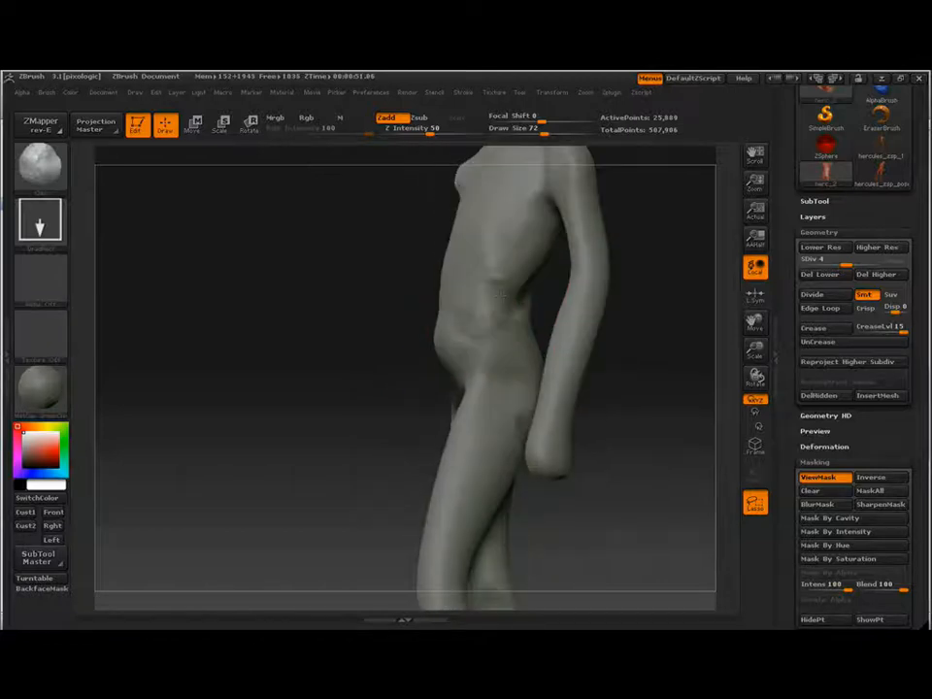
# Step: Build up the shoulder blade mass and the back of the shoulder on the figure's left side
pyautogui.moveTo(501, 294)
pyautogui.mouseDown()
pyautogui.moveTo(615, 351)
pyautogui.moveTo(635, 380)
pyautogui.moveTo(599, 370)
pyautogui.moveTo(604, 415)
pyautogui.moveTo(496, 402)
pyautogui.moveTo(545, 367)
pyautogui.moveTo(413, 380)
pyautogui.moveTo(417, 419)
pyautogui.mouseUp()
pyautogui.moveTo(405, 364)
pyautogui.mouseDown()
pyautogui.moveTo(429, 393)
pyautogui.moveTo(384, 396)
pyautogui.mouseUp()
pyautogui.moveTo(604, 305)
pyautogui.mouseDown()
pyautogui.moveTo(615, 300)
pyautogui.moveTo(598, 211)
pyautogui.mouseUp()
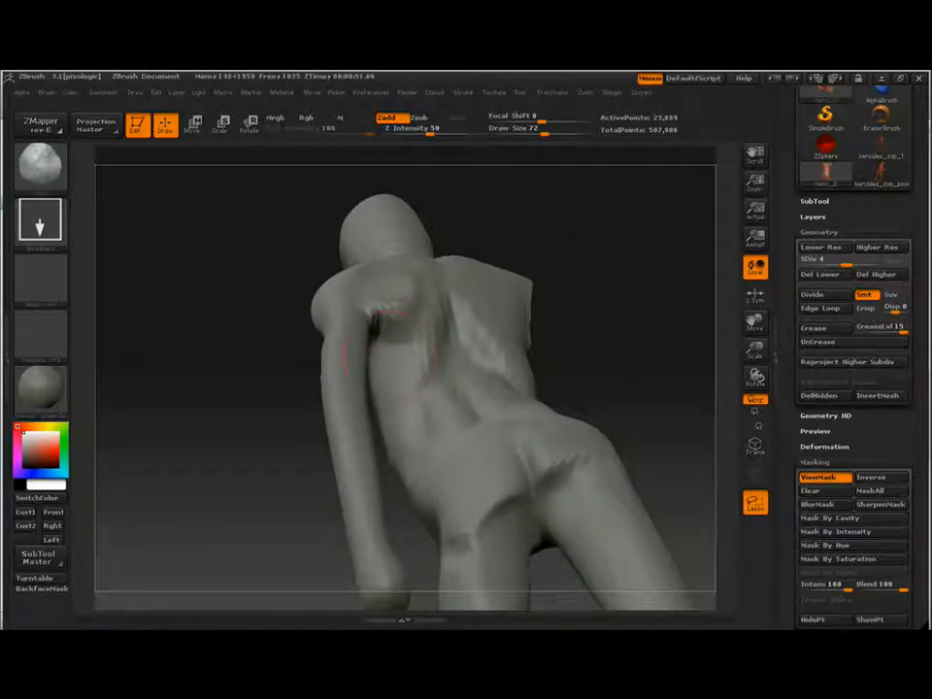
pyautogui.moveTo(604, 291); pyautogui.dragTo(592, 378)
pyautogui.moveTo(395, 362); pyautogui.dragTo(396, 376)
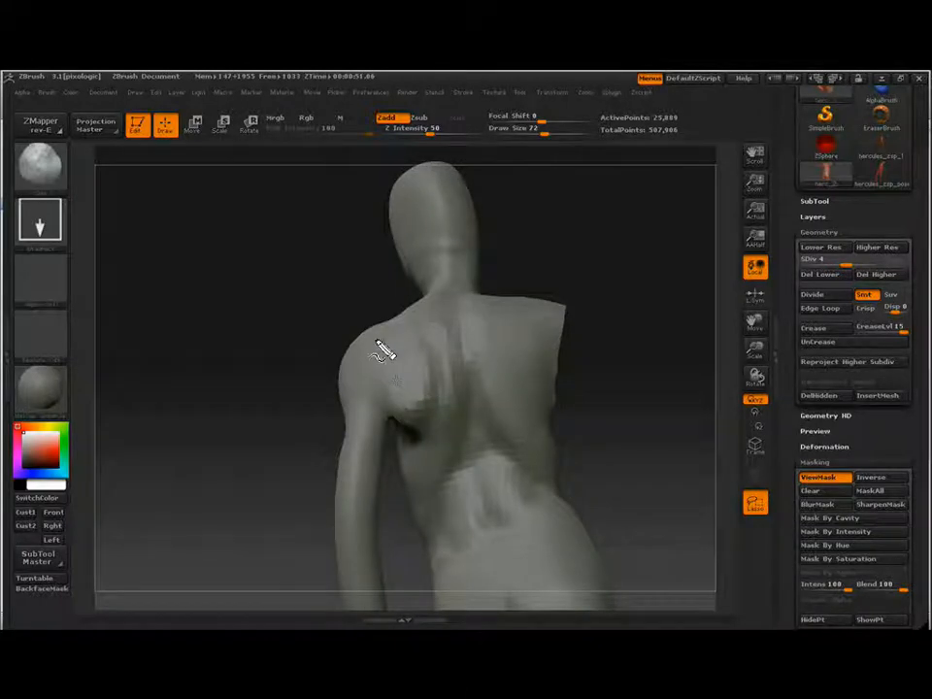
# Step: Annotate the left shoulder with a block, the deltoid outline and the shoulder blade's underside, and clear the annotations
pyautogui.moveTo(316, 337)
pyautogui.mouseDown()
pyautogui.moveTo(417, 320)
pyautogui.moveTo(435, 427)
pyautogui.moveTo(326, 375)
pyautogui.moveTo(317, 339)
pyautogui.mouseUp()
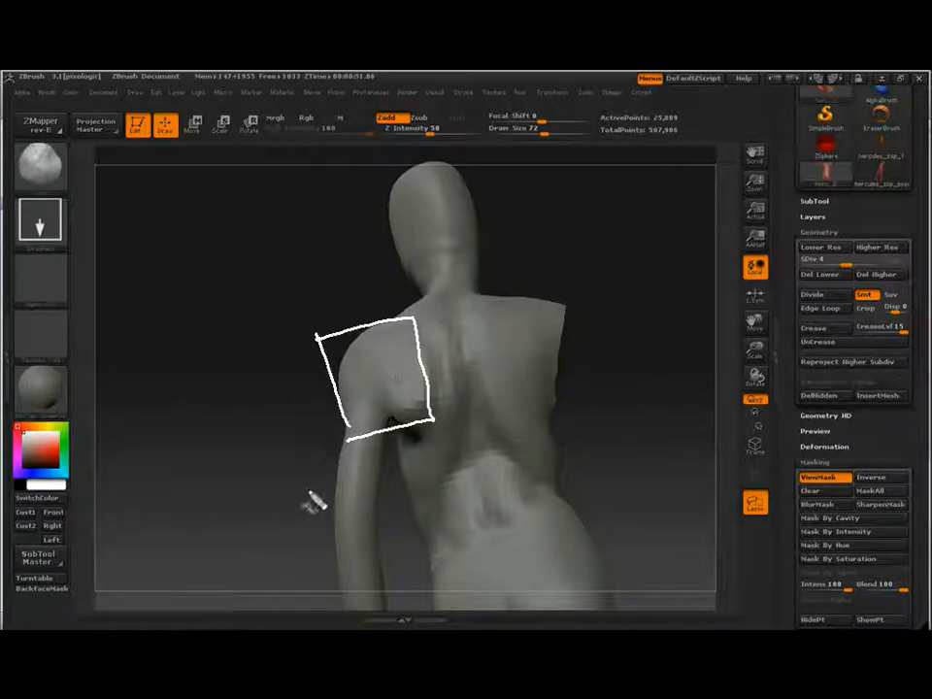
pyautogui.moveTo(340, 345); pyautogui.dragTo(340, 357)
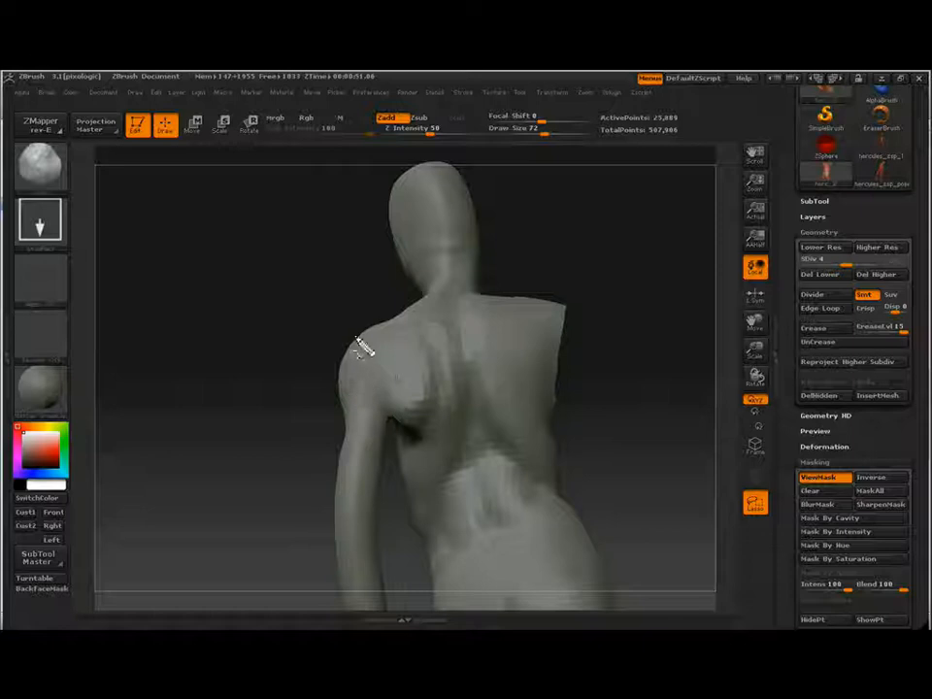
pyautogui.moveTo(340, 344)
pyautogui.mouseDown()
pyautogui.moveTo(408, 333)
pyautogui.moveTo(333, 406)
pyautogui.moveTo(306, 456)
pyautogui.mouseUp()
pyautogui.moveTo(390, 423)
pyautogui.mouseDown()
pyautogui.moveTo(352, 408)
pyautogui.moveTo(427, 428)
pyautogui.mouseUp()
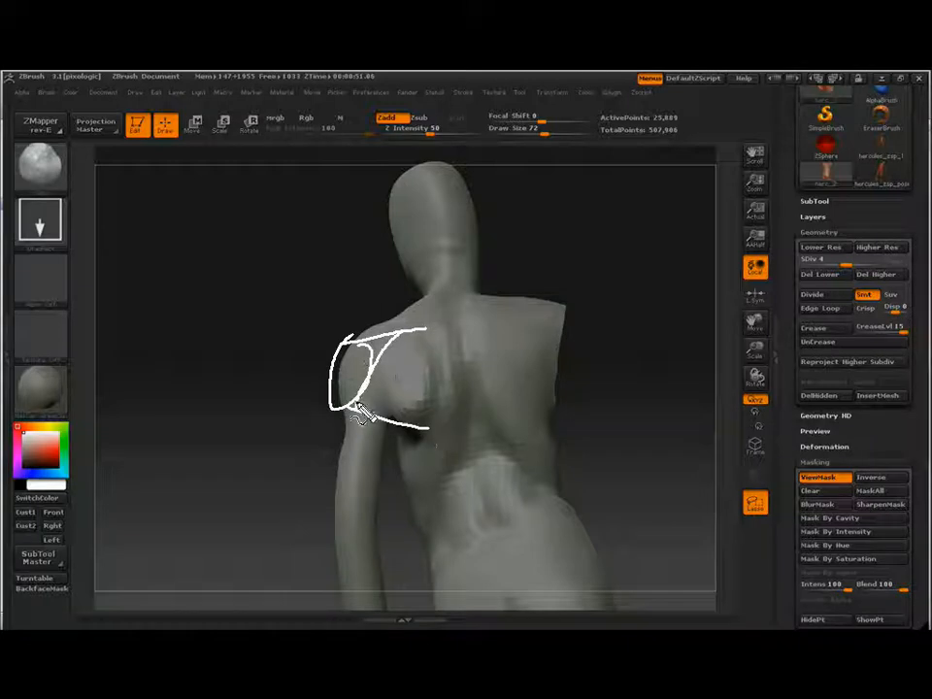
pyautogui.moveTo(376, 402)
pyautogui.mouseDown()
pyautogui.moveTo(411, 404)
pyautogui.moveTo(408, 433)
pyautogui.moveTo(417, 410)
pyautogui.moveTo(352, 417)
pyautogui.mouseUp()
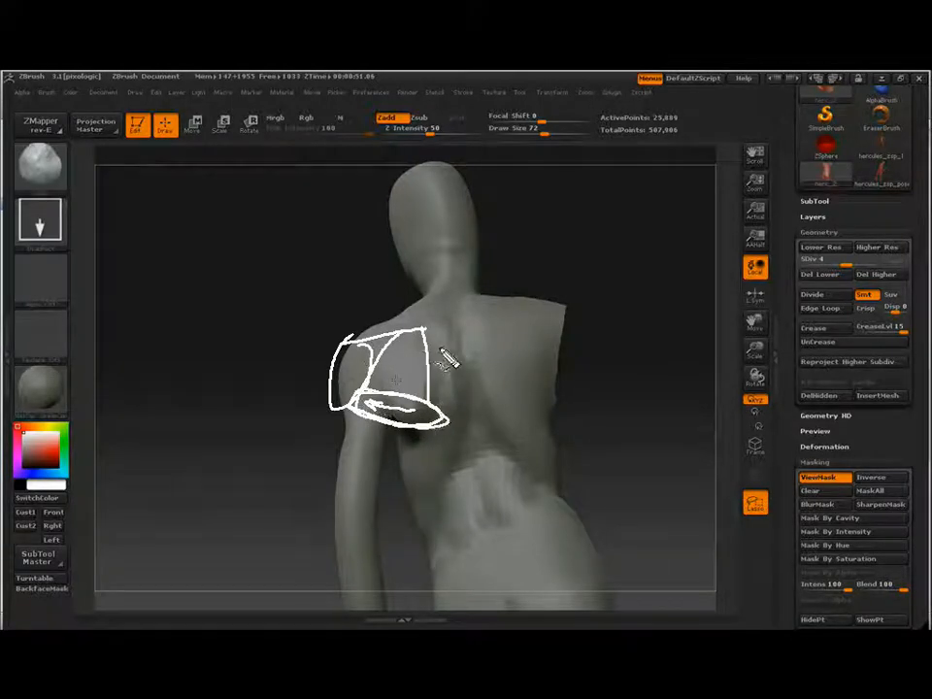
pyautogui.press('Escape')
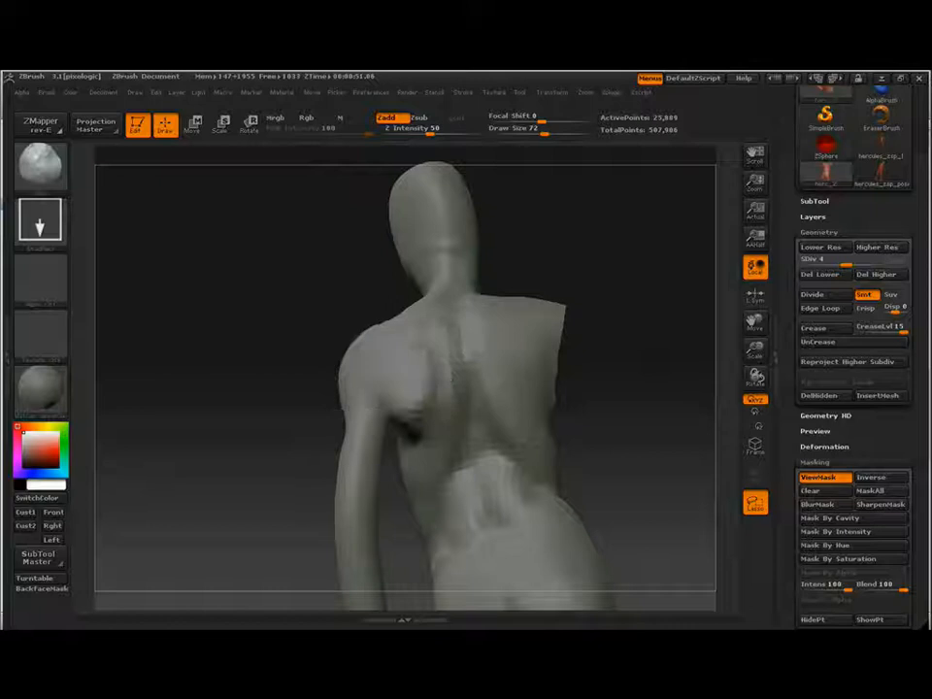
# Step: Refine the left shoulder blade and the round form of the shoulder from the back
pyautogui.moveTo(621, 447); pyautogui.dragTo(611, 359)
pyautogui.moveTo(487, 357); pyautogui.dragTo(413, 345)
pyautogui.moveTo(252, 340)
pyautogui.mouseDown()
pyautogui.moveTo(243, 427)
pyautogui.moveTo(267, 417)
pyautogui.mouseUp()
pyautogui.moveTo(412, 254); pyautogui.dragTo(435, 229)
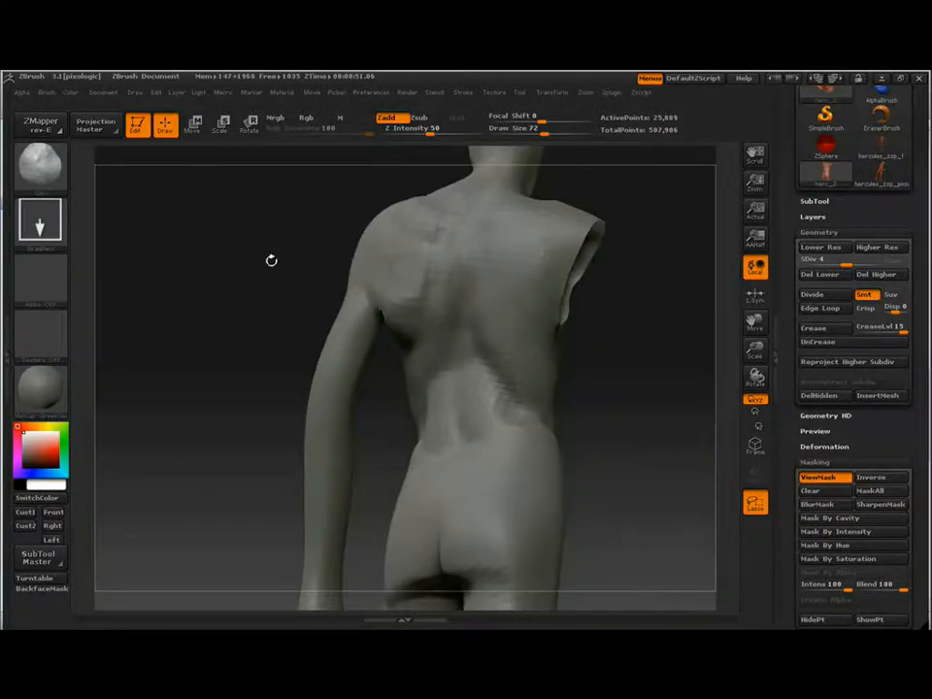
pyautogui.moveTo(271, 260); pyautogui.dragTo(446, 379)
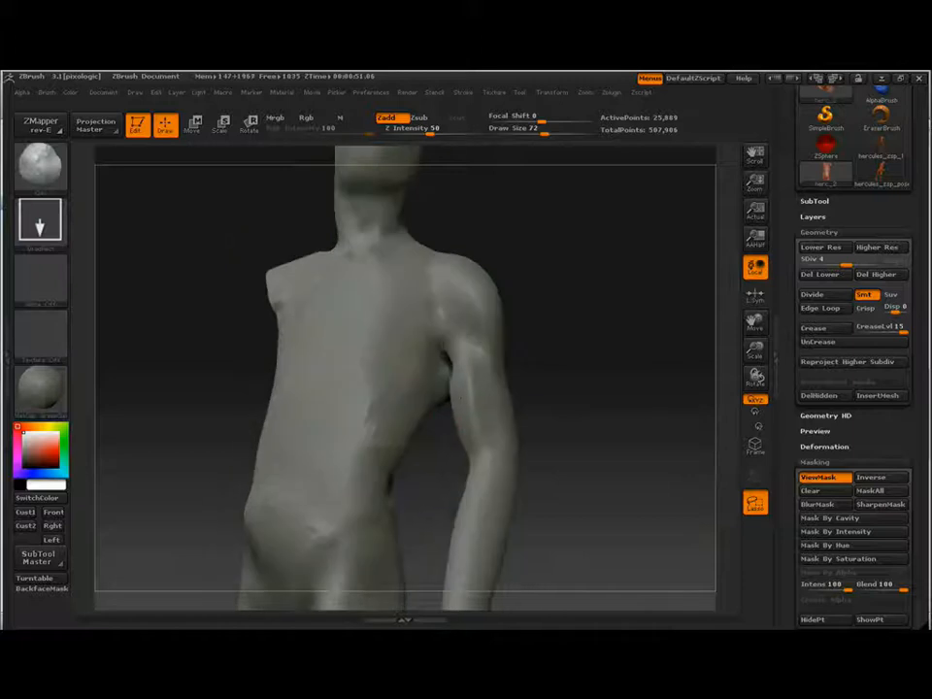
# Step: Sculpt the left armpit and upper arm where they meet the shoulder and back
pyautogui.moveTo(583, 384); pyautogui.dragTo(448, 396)
pyautogui.moveTo(481, 339)
pyautogui.mouseDown()
pyautogui.moveTo(476, 374)
pyautogui.moveTo(466, 363)
pyautogui.mouseUp()
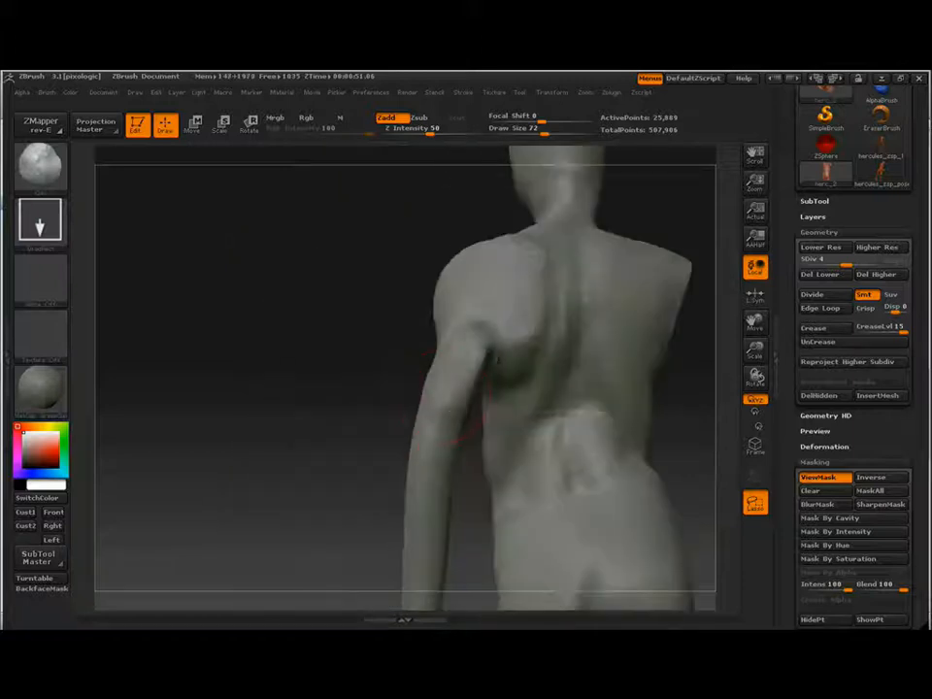
pyautogui.moveTo(388, 388)
pyautogui.mouseDown()
pyautogui.moveTo(460, 353)
pyautogui.moveTo(485, 361)
pyautogui.moveTo(461, 374)
pyautogui.mouseUp()
pyautogui.moveTo(379, 456); pyautogui.dragTo(427, 427)
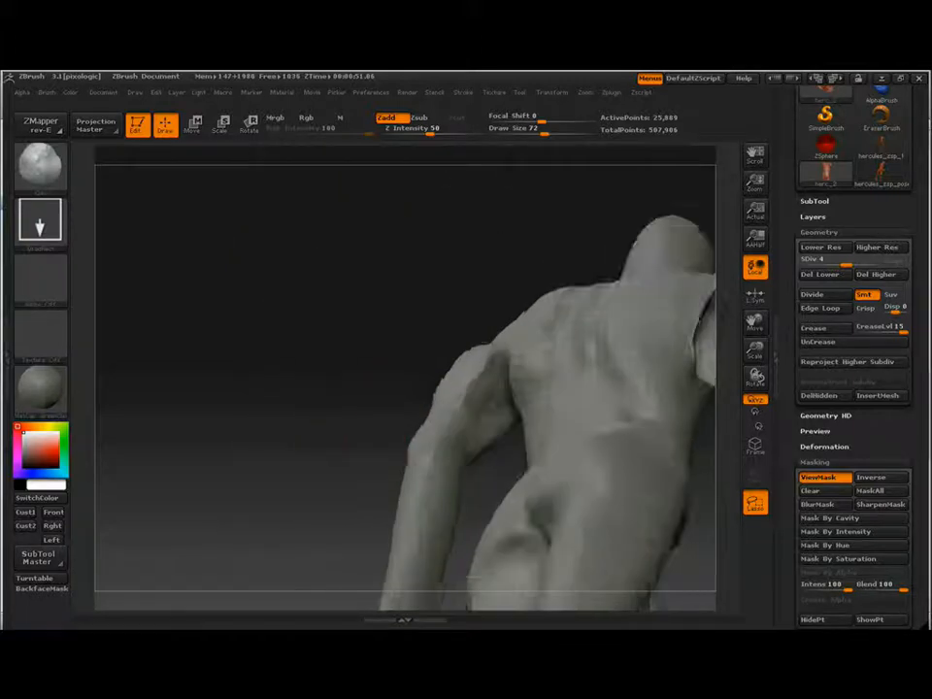
pyautogui.moveTo(472, 576); pyautogui.dragTo(621, 417)
pyautogui.moveTo(649, 357)
pyautogui.mouseDown()
pyautogui.moveTo(411, 395)
pyautogui.moveTo(476, 390)
pyautogui.moveTo(422, 390)
pyautogui.mouseUp()
# Step: Reduce the draw size to 51, shape the back of the left upper arm, and smooth the area around the elbow
pyautogui.press('[')
pyautogui.press('[')
pyautogui.moveTo(495, 327); pyautogui.dragTo(521, 349)
pyautogui.moveTo(422, 412); pyautogui.dragTo(359, 417)
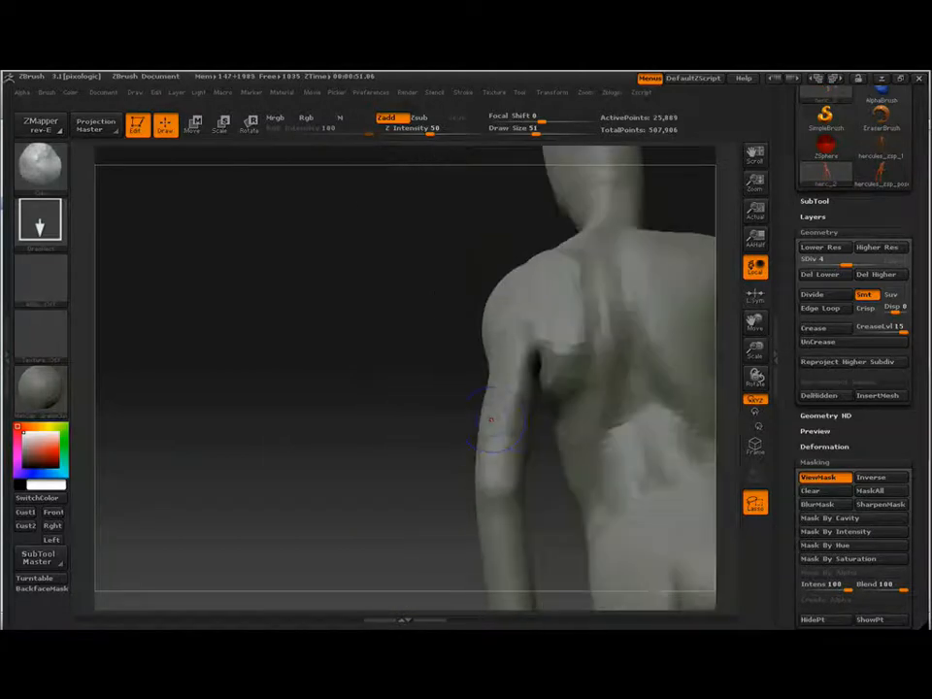
pyautogui.keyDown('shift'); pyautogui.moveTo(491, 419); pyautogui.dragTo(491, 462); pyautogui.keyUp('shift')
# Step: Set the draw size to about 75 and shape the front of the left forearm and its blunt hand end
pyautogui.moveTo(407, 393); pyautogui.dragTo(694, 344)
pyautogui.press(']')
pyautogui.press(']')
pyautogui.keyDown('alt'); pyautogui.moveTo(555, 581); pyautogui.dragTo(548, 485); pyautogui.keyUp('alt')
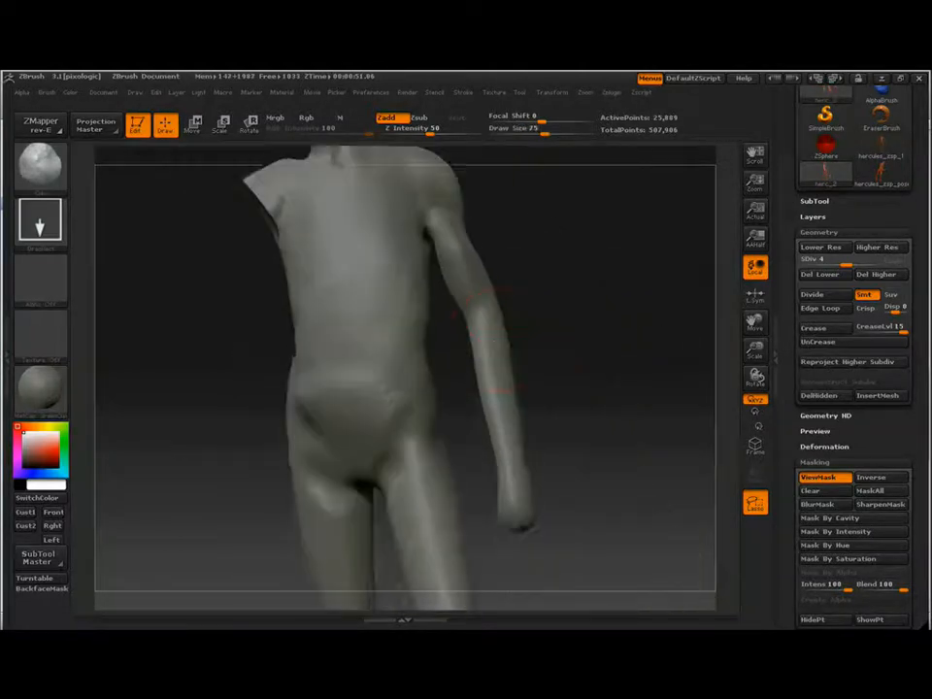
pyautogui.keyDown('alt'); pyautogui.moveTo(529, 529); pyautogui.dragTo(528, 565); pyautogui.keyUp('alt')
# Step: Reduce the draw size to 42 and sculpt the outer elbow and forearm of the left arm
pyautogui.moveTo(621, 393); pyautogui.dragTo(519, 388)
pyautogui.press('[')
pyautogui.press('[')
pyautogui.press('[')
pyautogui.moveTo(621, 427); pyautogui.dragTo(500, 437)
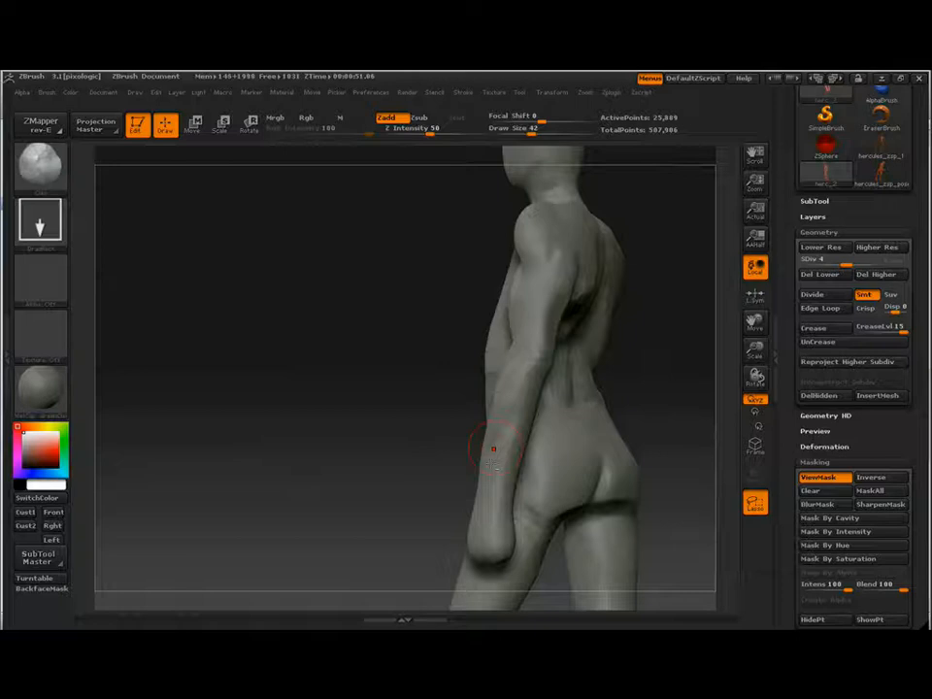
pyautogui.moveTo(442, 417); pyautogui.dragTo(593, 391)
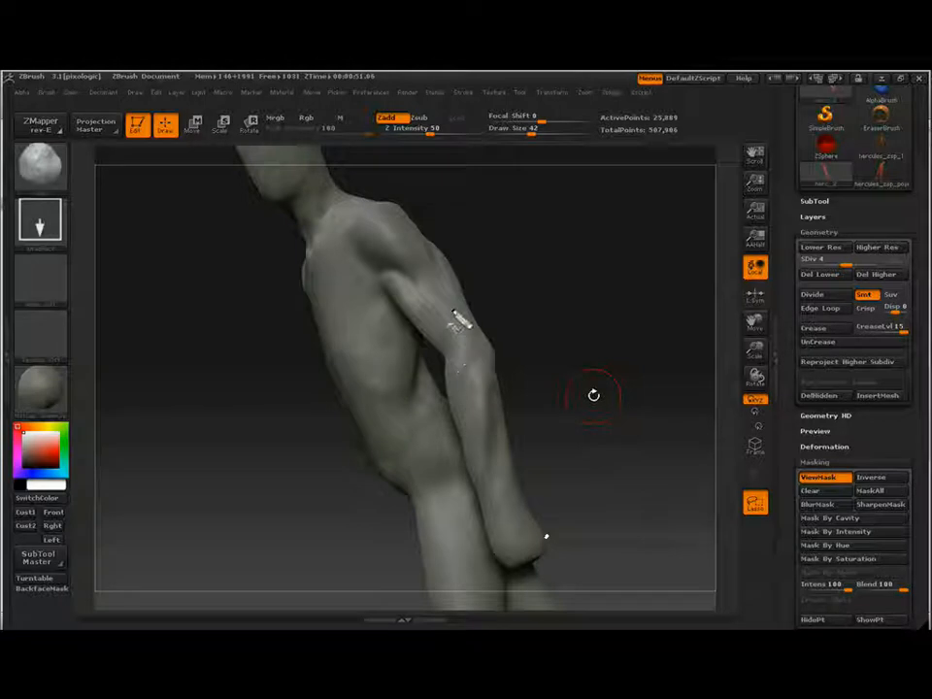
# Step: Annotate the left forearm with the muscle paths running from above the elbow to the wrist, and clear the annotations
pyautogui.moveTo(458, 320); pyautogui.dragTo(490, 396)
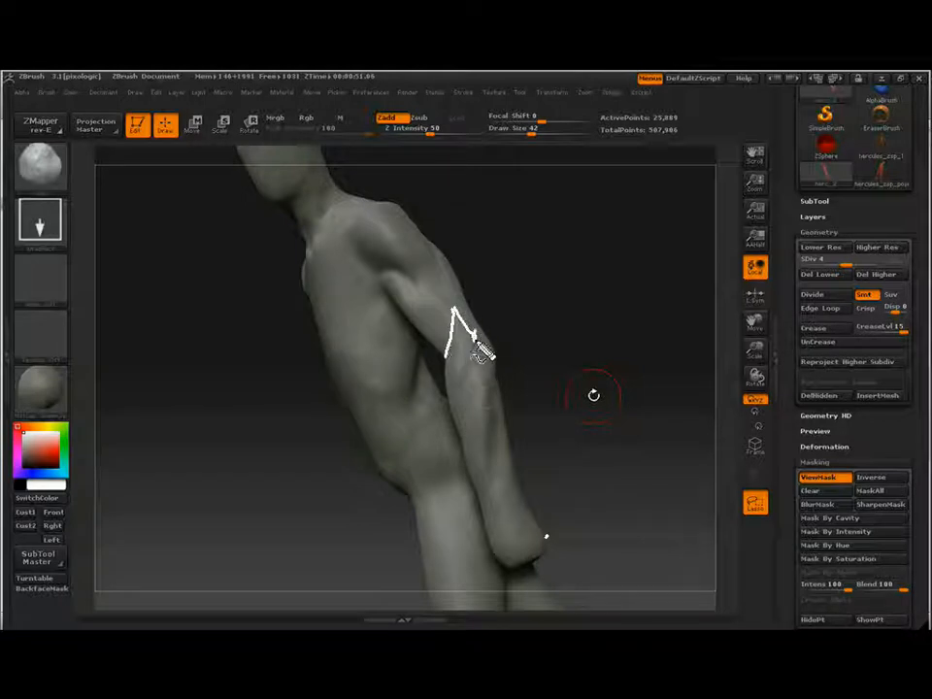
pyautogui.moveTo(477, 349); pyautogui.dragTo(467, 439)
pyautogui.moveTo(453, 360)
pyautogui.mouseDown()
pyautogui.moveTo(457, 415)
pyautogui.moveTo(457, 378)
pyautogui.mouseUp()
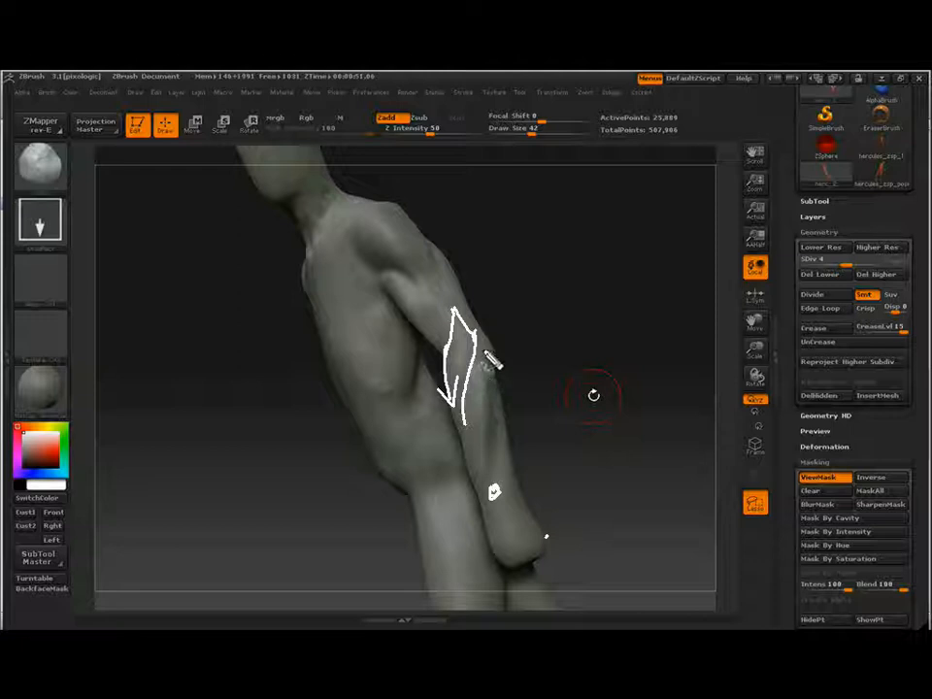
pyautogui.moveTo(478, 377)
pyautogui.mouseDown()
pyautogui.moveTo(493, 410)
pyautogui.moveTo(493, 482)
pyautogui.mouseUp()
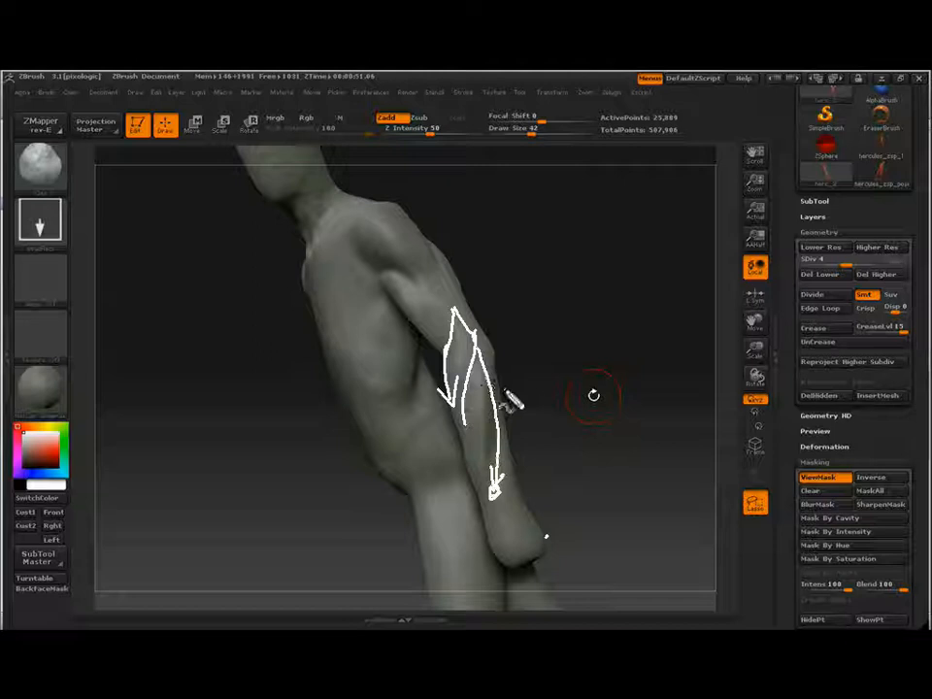
pyautogui.moveTo(496, 365); pyautogui.dragTo(495, 469)
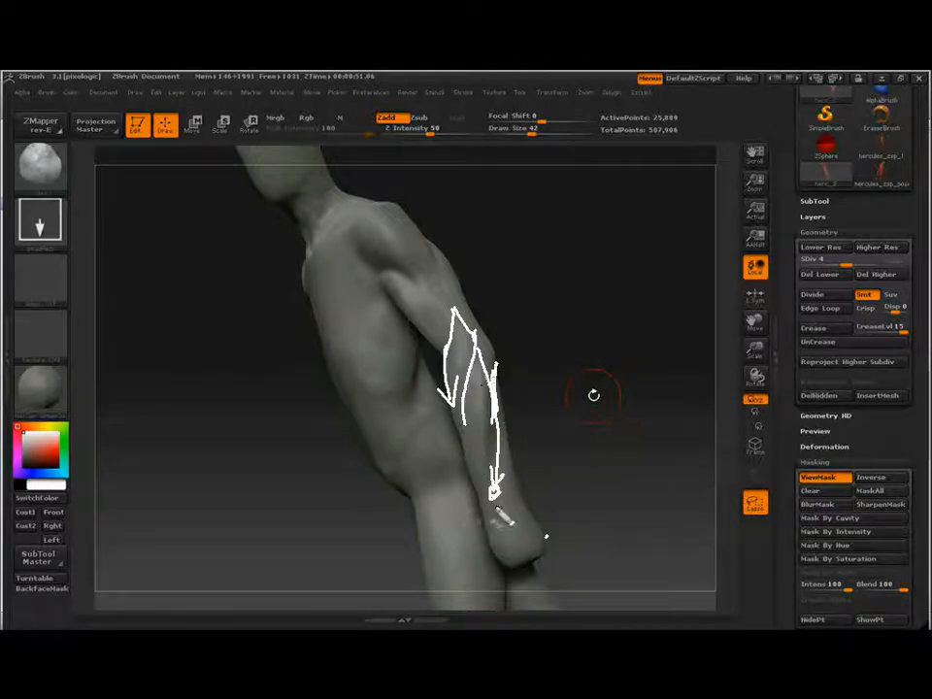
pyautogui.moveTo(484, 395)
pyautogui.mouseDown()
pyautogui.moveTo(481, 474)
pyautogui.moveTo(495, 495)
pyautogui.mouseUp()
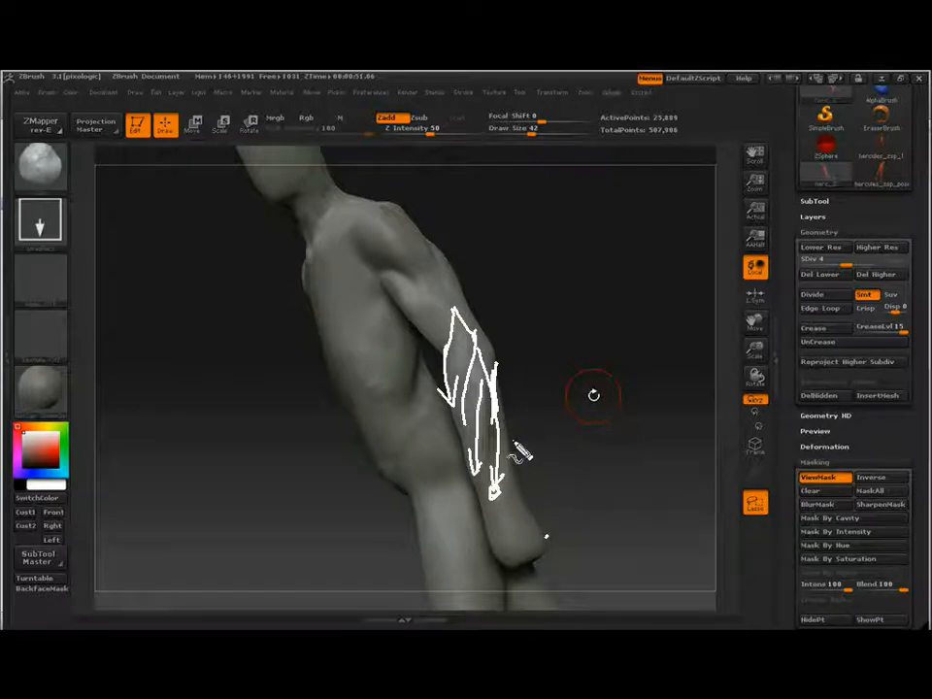
pyautogui.moveTo(519, 388)
pyautogui.mouseDown()
pyautogui.moveTo(517, 427)
pyautogui.moveTo(536, 458)
pyautogui.mouseUp()
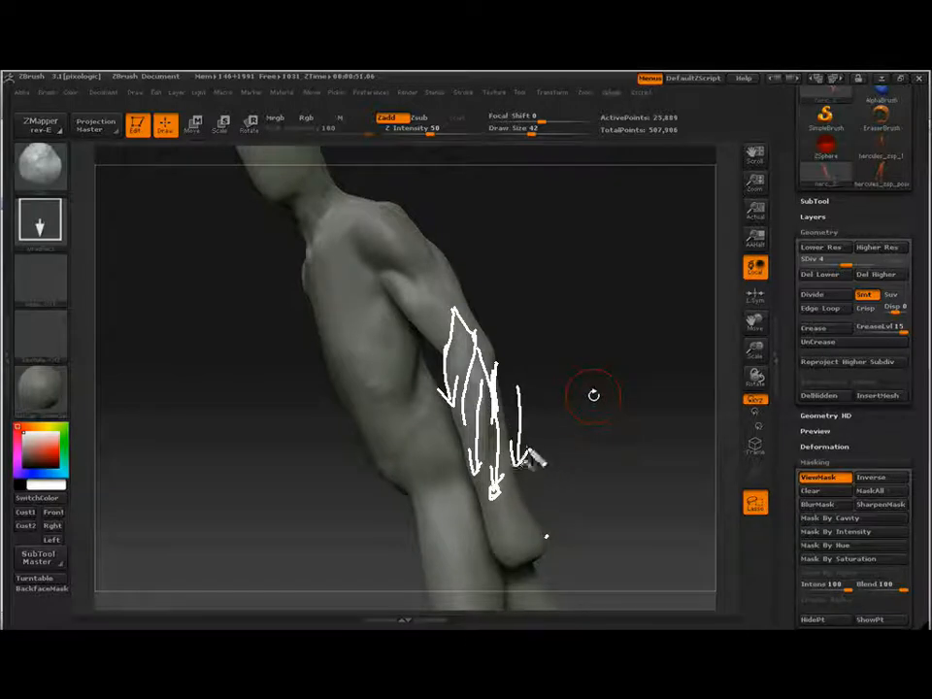
pyautogui.press('Escape')
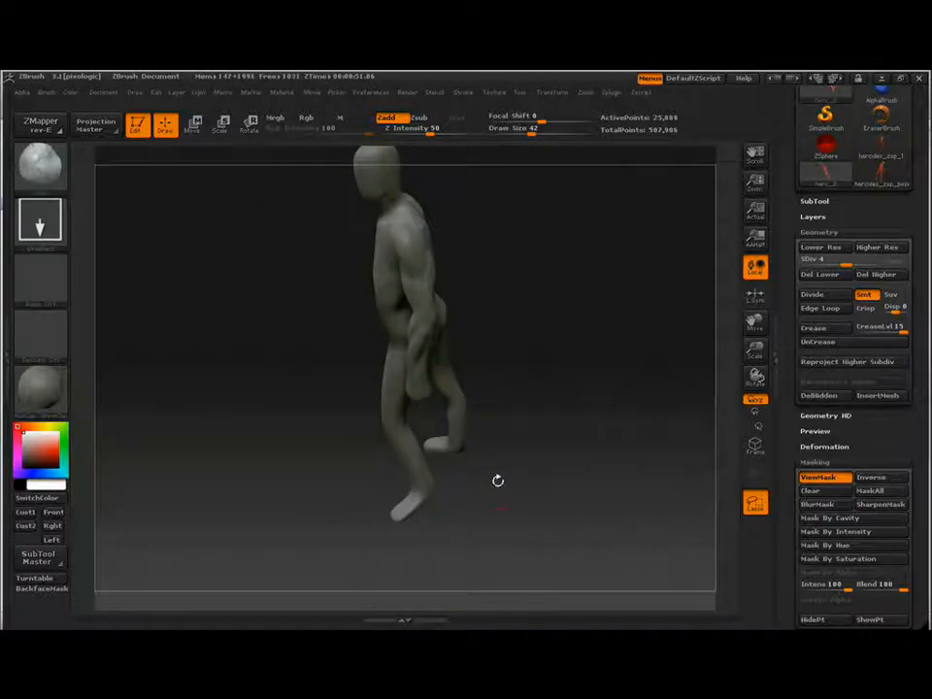
# Step: Sculpt the left forearm's muscle forms and narrow them toward the wrist with draw size 27
pyautogui.moveTo(497, 481); pyautogui.dragTo(576, 429)
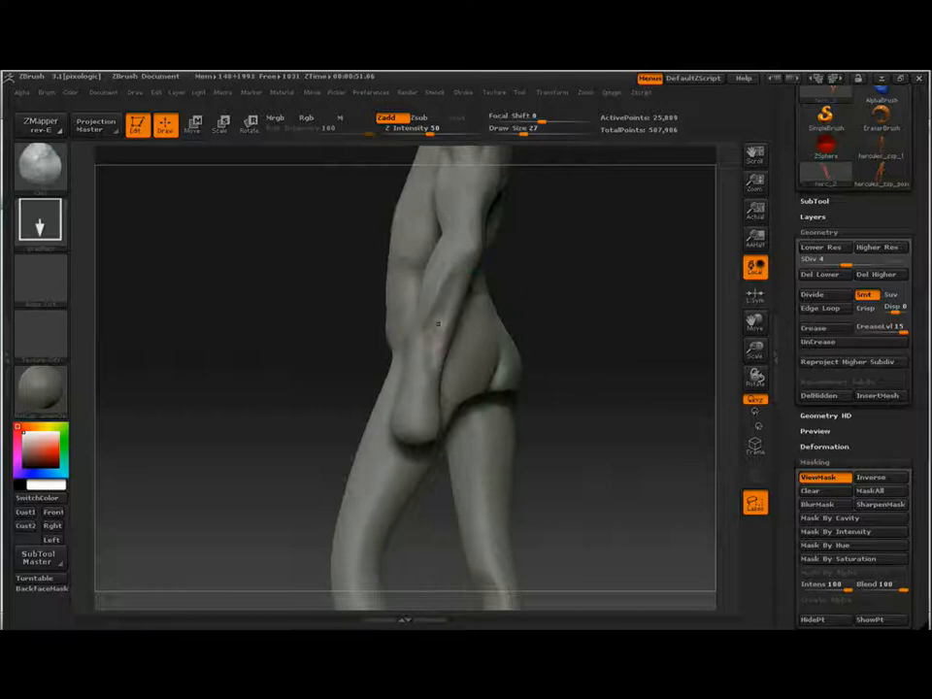
pyautogui.moveTo(572, 339); pyautogui.dragTo(476, 364)
pyautogui.moveTo(388, 373); pyautogui.dragTo(485, 384)
pyautogui.moveTo(573, 383)
pyautogui.mouseDown()
pyautogui.moveTo(515, 388)
pyautogui.moveTo(490, 398)
pyautogui.moveTo(505, 395)
pyautogui.moveTo(500, 408)
pyautogui.moveTo(443, 340)
pyautogui.moveTo(502, 411)
pyautogui.moveTo(416, 460)
pyautogui.moveTo(388, 437)
pyautogui.mouseUp()
# Step: Raise the draw size to 46, then sculpt and smooth the back of the left forearm toward the wrist
pyautogui.click(43, 167)
pyautogui.click(455, 184)
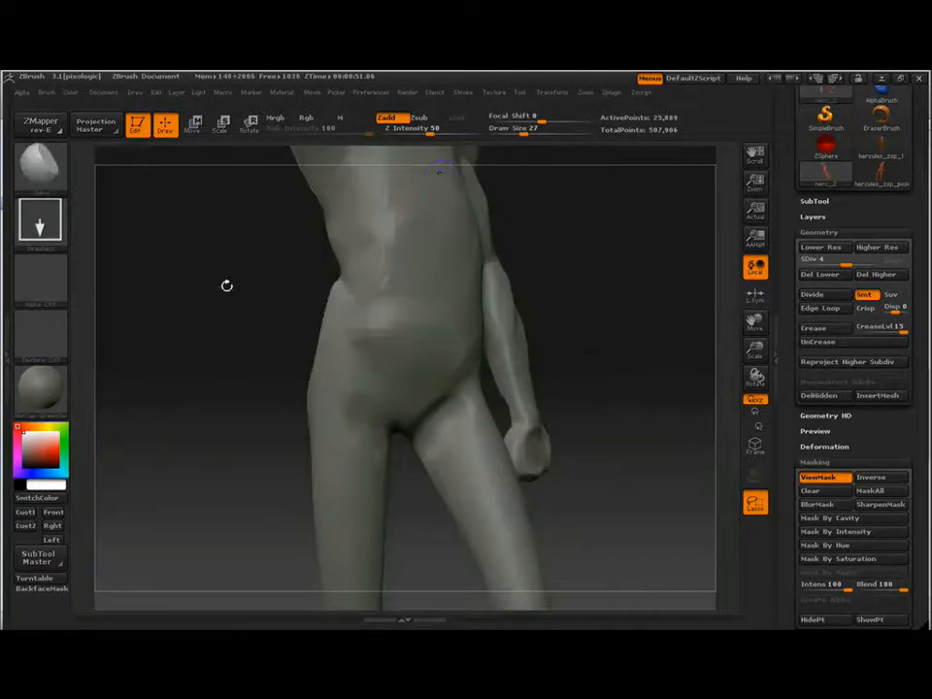
pyautogui.moveTo(227, 286); pyautogui.dragTo(145, 299)
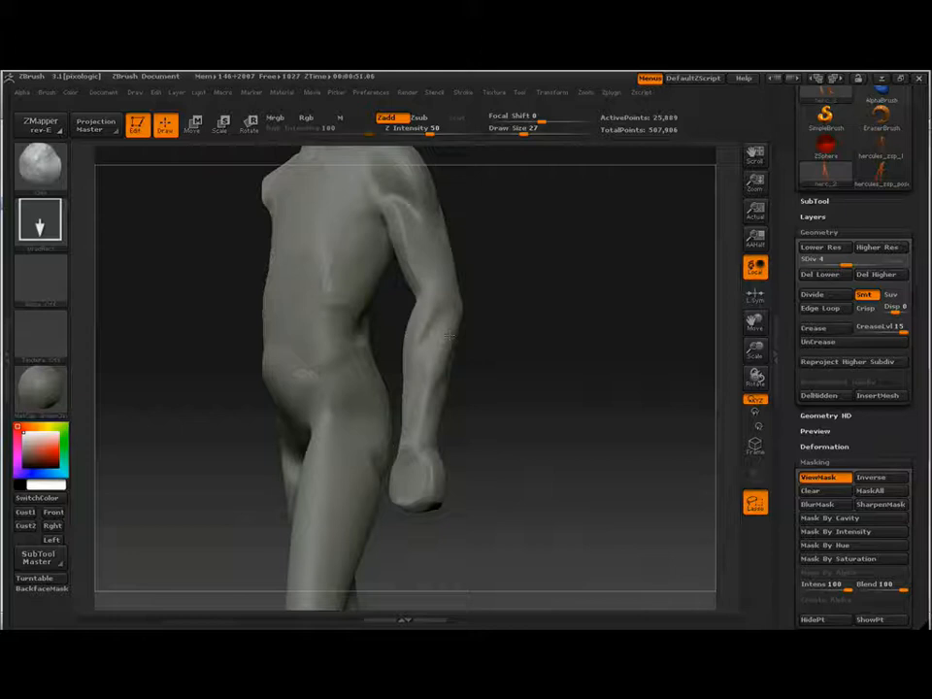
pyautogui.moveTo(468, 426); pyautogui.dragTo(534, 419)
pyautogui.moveTo(524, 328); pyautogui.dragTo(367, 352)
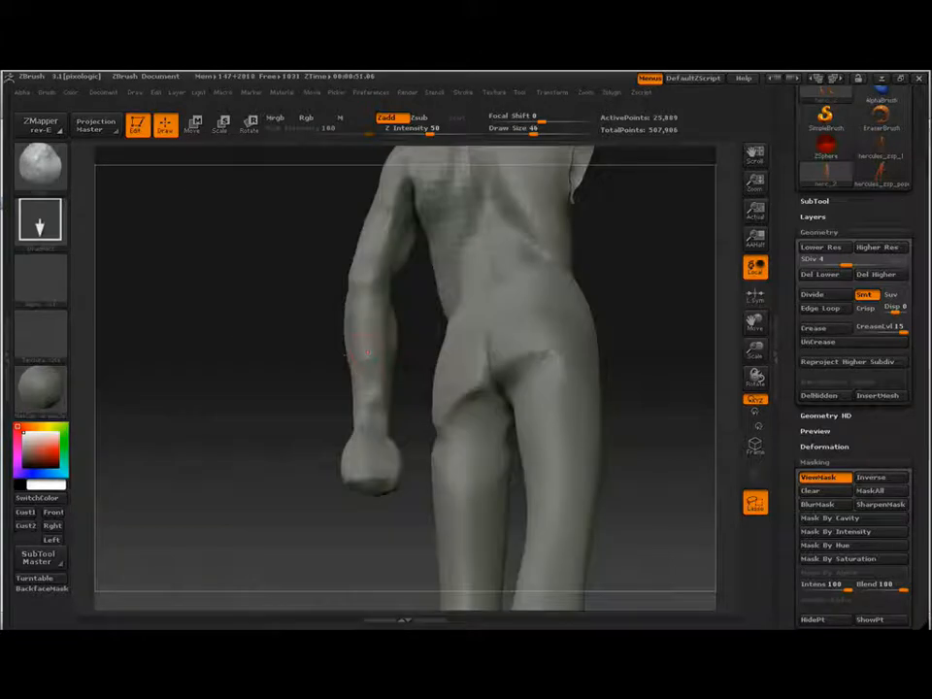
pyautogui.moveTo(372, 403); pyautogui.dragTo(368, 318)
pyautogui.press('shift')
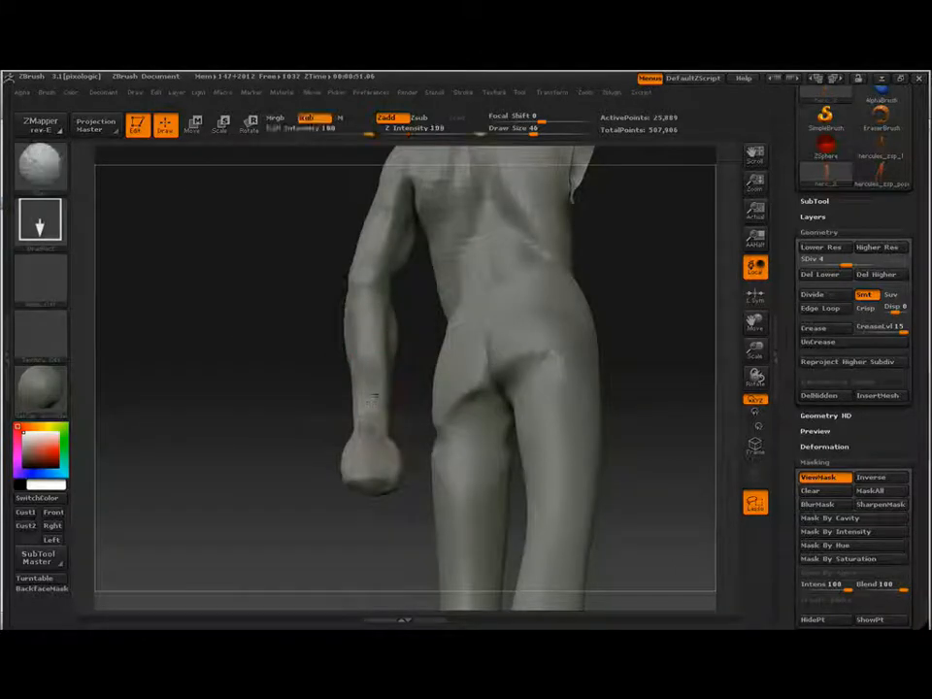
pyautogui.keyDown('shift'); pyautogui.moveTo(369, 401); pyautogui.dragTo(384, 350); pyautogui.keyUp('shift')
# Step: Hide the head and both arms so only the torso and legs show, and lower the mesh to subdivision level 3
pyautogui.press('f')
pyautogui.press('d')
pyautogui.press('d')
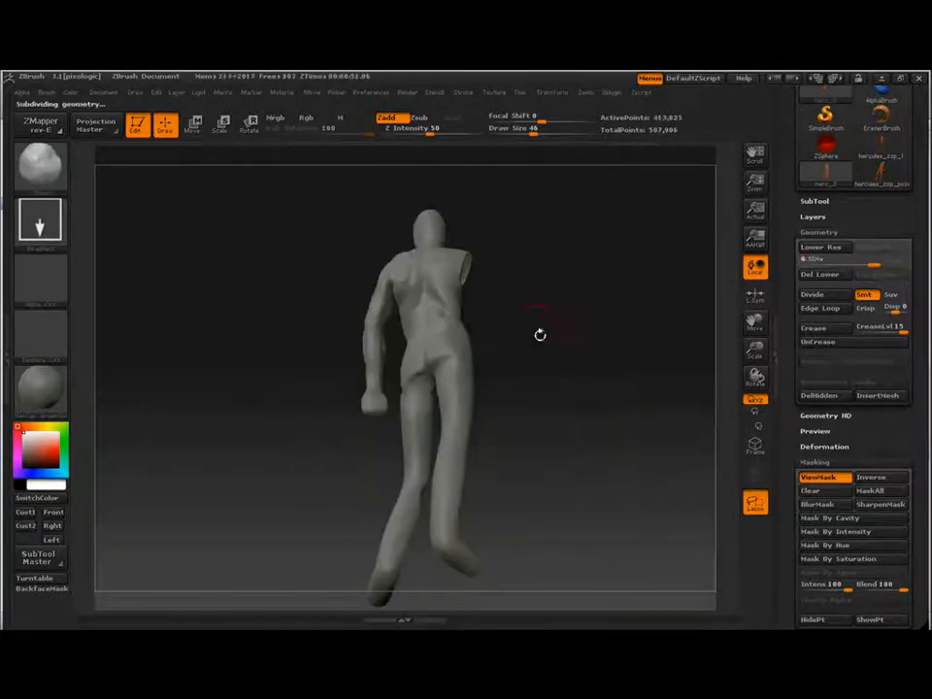
pyautogui.moveTo(538, 333); pyautogui.dragTo(388, 335)
pyautogui.moveTo(543, 310)
pyautogui.keyDown('alt'); pyautogui.mouseDown()
pyautogui.moveTo(593, 343)
pyautogui.moveTo(471, 379)
pyautogui.moveTo(499, 427)
pyautogui.mouseUp(); pyautogui.keyUp('alt')
pyautogui.keyDown('ctrl'); pyautogui.keyDown('shift'); pyautogui.click(592, 344); pyautogui.keyUp('shift'); pyautogui.keyUp('ctrl')
pyautogui.keyDown('ctrl'); pyautogui.keyDown('shift'); pyautogui.click(373, 396); pyautogui.keyUp('shift'); pyautogui.keyUp('ctrl')
pyautogui.keyDown('ctrl'); pyautogui.keyDown('shift'); pyautogui.click(416, 470); pyautogui.keyUp('shift'); pyautogui.keyUp('ctrl')
pyautogui.moveTo(539, 359)
pyautogui.keyDown('ctrl'); pyautogui.keyDown('shift'); pyautogui.mouseDown()
pyautogui.moveTo(555, 379)
pyautogui.moveTo(543, 364)
pyautogui.mouseUp(); pyautogui.keyUp('shift'); pyautogui.keyUp('ctrl')
pyautogui.hotkey('shift', 'd')
pyautogui.hotkey('shift', 'd')
pyautogui.hotkey('shift', 'd')
# Step: With the Move brush at draw size 77, mask the left leg and hip and reshape the right leg's contour
pyautogui.press('s')
pyautogui.moveTo(440, 372); pyautogui.dragTo(472, 373)
pyautogui.moveTo(410, 381)
pyautogui.keyDown('shift'); pyautogui.mouseDown()
pyautogui.moveTo(355, 369)
pyautogui.moveTo(402, 426)
pyautogui.moveTo(429, 413)
pyautogui.mouseUp(); pyautogui.keyUp('shift')
pyautogui.moveTo(543, 388)
pyautogui.mouseDown()
pyautogui.moveTo(417, 388)
pyautogui.moveTo(389, 398)
pyautogui.moveTo(384, 390)
pyautogui.moveTo(460, 354)
pyautogui.mouseUp()
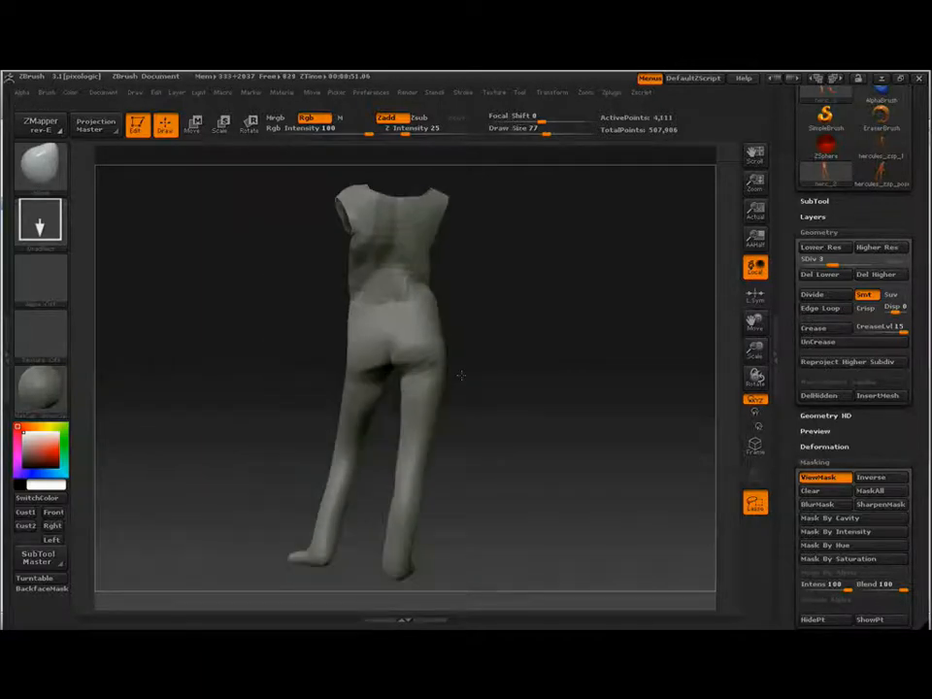
pyautogui.moveTo(388, 412)
pyautogui.keyDown('ctrl'); pyautogui.mouseDown()
pyautogui.moveTo(299, 323)
pyautogui.moveTo(325, 526)
pyautogui.moveTo(349, 485)
pyautogui.mouseUp(); pyautogui.keyUp('ctrl')
pyautogui.moveTo(354, 464)
pyautogui.keyDown('ctrl'); pyautogui.mouseDown()
pyautogui.moveTo(325, 566)
pyautogui.moveTo(369, 543)
pyautogui.mouseUp(); pyautogui.keyUp('ctrl')
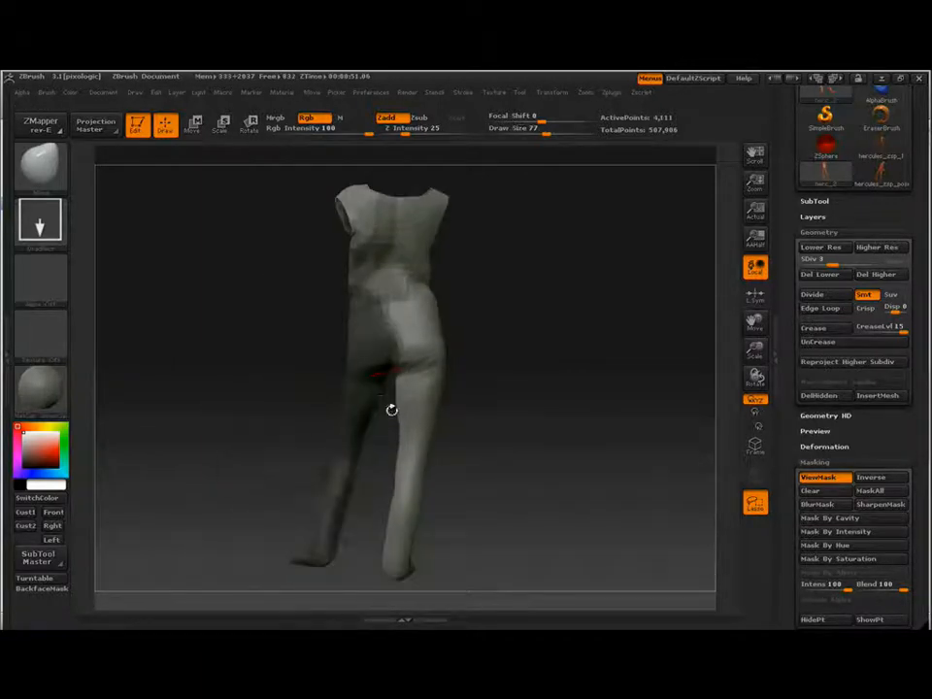
pyautogui.moveTo(393, 480); pyautogui.dragTo(404, 485)
pyautogui.moveTo(390, 541); pyautogui.dragTo(400, 545)
pyautogui.moveTo(292, 456); pyautogui.dragTo(437, 505)
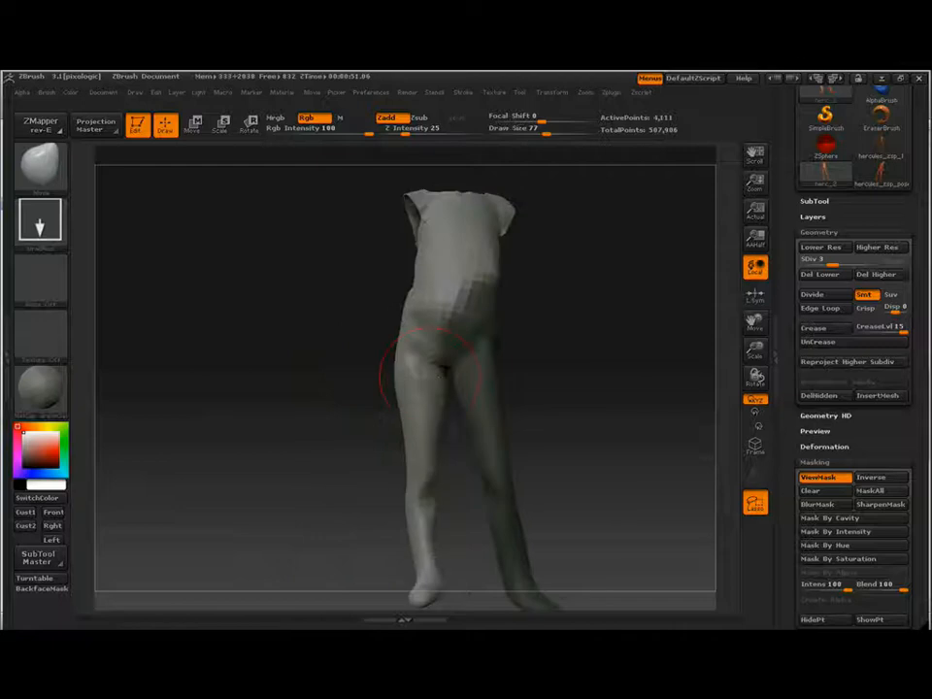
# Step: Invert the mask to free the left leg and push its thigh, knee and calf contours into shape
pyautogui.moveTo(397, 415); pyautogui.dragTo(576, 373)
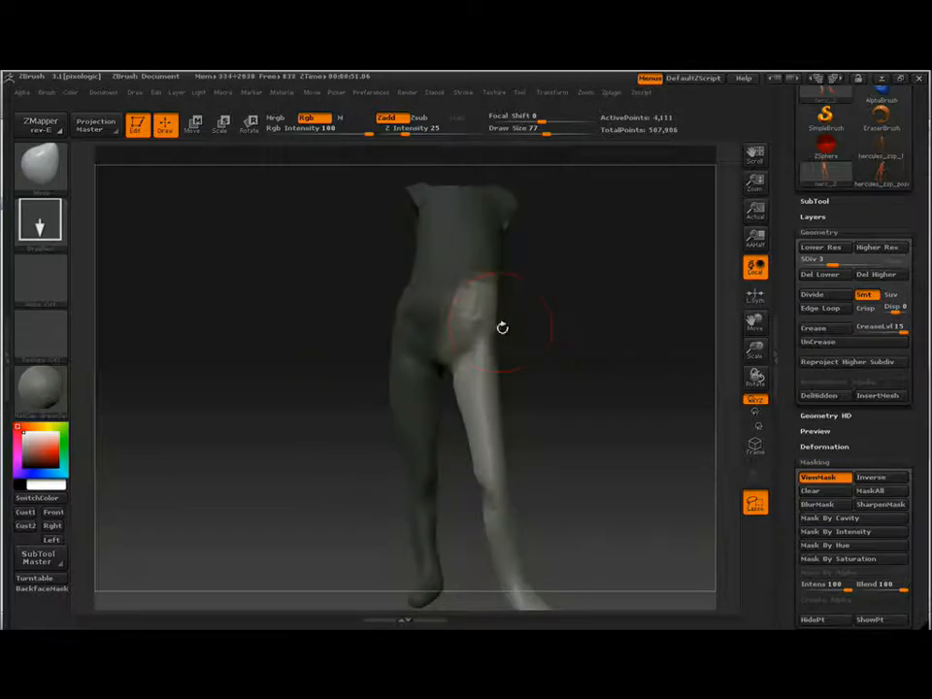
pyautogui.moveTo(502, 328); pyautogui.dragTo(659, 320)
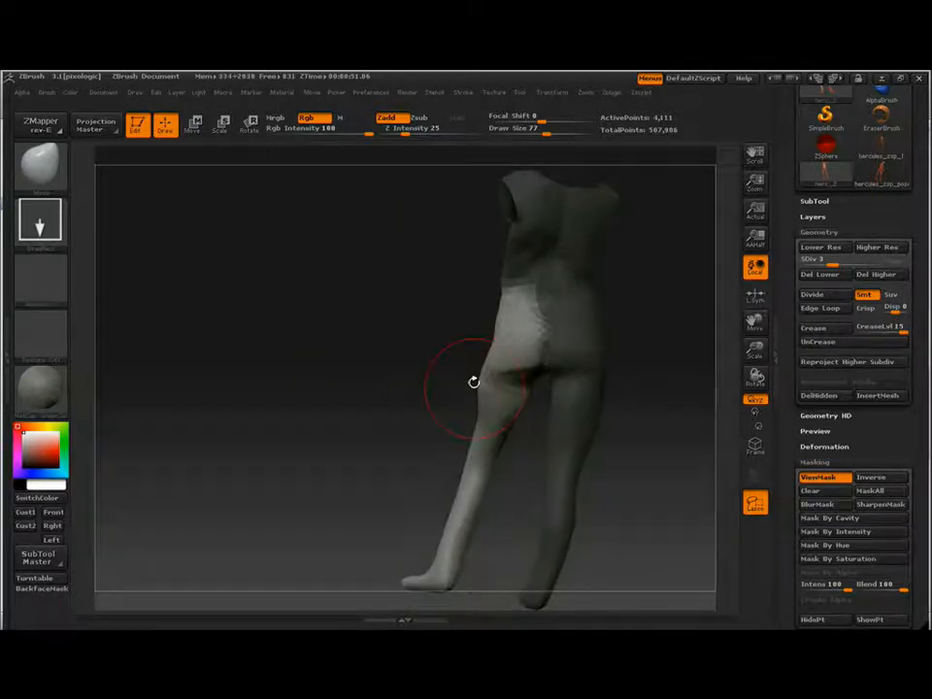
pyautogui.moveTo(482, 393); pyautogui.dragTo(471, 395)
pyautogui.moveTo(438, 502)
pyautogui.mouseDown()
pyautogui.moveTo(524, 466)
pyautogui.moveTo(495, 480)
pyautogui.mouseUp()
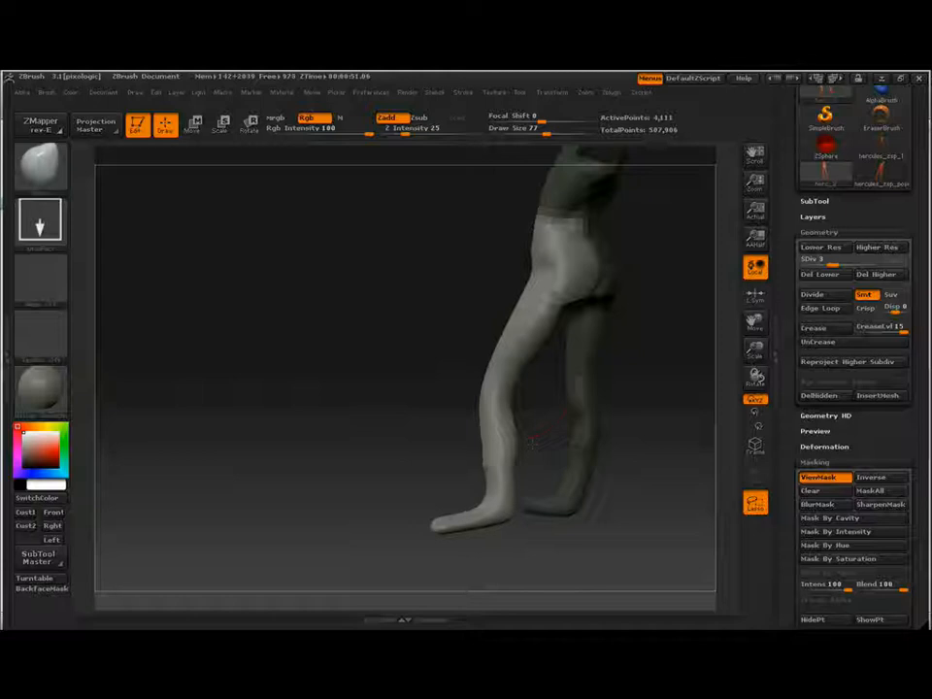
pyautogui.moveTo(509, 437); pyautogui.dragTo(497, 434)
pyautogui.moveTo(509, 402); pyautogui.dragTo(494, 400)
pyautogui.moveTo(575, 315); pyautogui.dragTo(562, 302)
pyautogui.moveTo(630, 326); pyautogui.dragTo(613, 325)
# Step: Clear the leg mask and adjust the contours of the buttocks and hips with draw size 61
pyautogui.moveTo(497, 335)
pyautogui.mouseDown()
pyautogui.moveTo(487, 338)
pyautogui.moveTo(546, 288)
pyautogui.moveTo(558, 373)
pyautogui.mouseUp()
pyautogui.moveTo(631, 374)
pyautogui.mouseDown()
pyautogui.moveTo(542, 368)
pyautogui.moveTo(552, 368)
pyautogui.mouseUp()
pyautogui.moveTo(640, 373); pyautogui.dragTo(572, 374)
pyautogui.moveTo(565, 374); pyautogui.dragTo(574, 377)
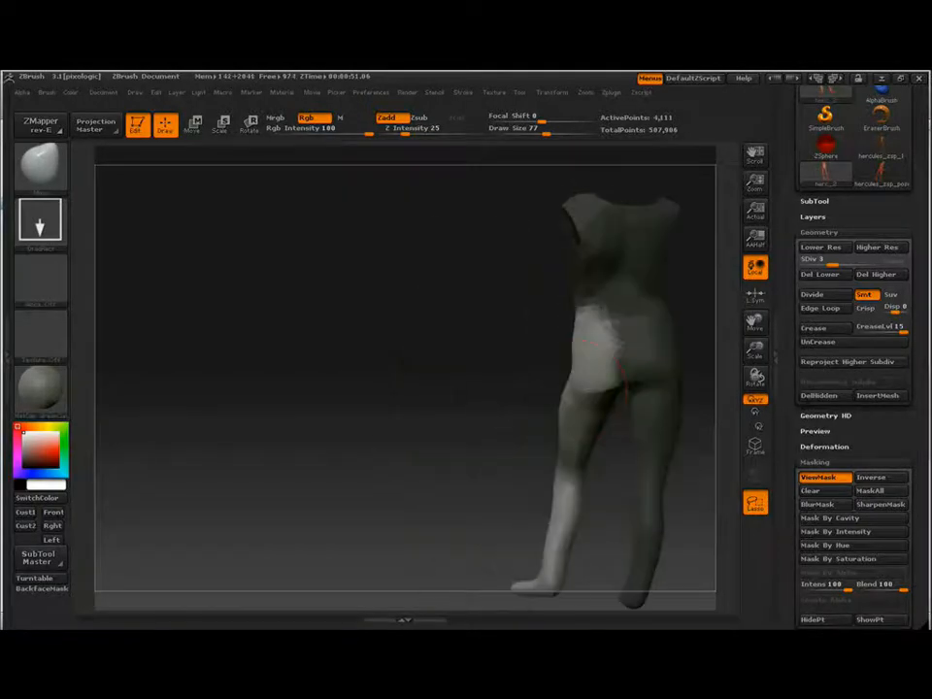
pyautogui.keyDown('ctrl'); pyautogui.moveTo(456, 350); pyautogui.dragTo(471, 363); pyautogui.keyUp('ctrl')
pyautogui.moveTo(463, 357); pyautogui.dragTo(524, 359)
pyautogui.keyDown('alt'); pyautogui.moveTo(621, 379); pyautogui.dragTo(452, 364); pyautogui.keyUp('alt')
pyautogui.keyDown('alt'); pyautogui.moveTo(452, 364); pyautogui.dragTo(451, 427); pyautogui.keyUp('alt')
pyautogui.moveTo(622, 355); pyautogui.dragTo(583, 354)
pyautogui.moveTo(545, 132); pyautogui.dragTo(540, 132)
pyautogui.moveTo(630, 330); pyautogui.dragTo(592, 322)
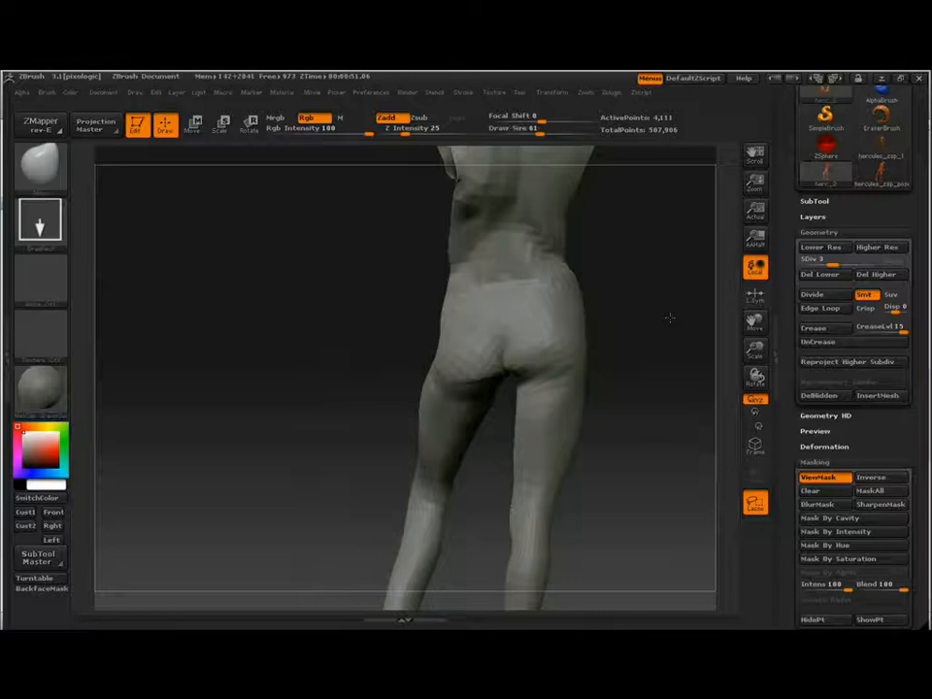
# Step: Enlarge the draw size to 124 and reshape the hip and upper thighs in side view
pyautogui.moveTo(669, 318); pyautogui.dragTo(691, 321)
pyautogui.moveTo(582, 388); pyautogui.dragTo(340, 403)
pyautogui.keyDown('alt'); pyautogui.moveTo(340, 402); pyautogui.dragTo(340, 373); pyautogui.keyUp('alt')
pyautogui.moveTo(540, 133); pyautogui.dragTo(560, 133)
pyautogui.moveTo(515, 395); pyautogui.dragTo(524, 395)
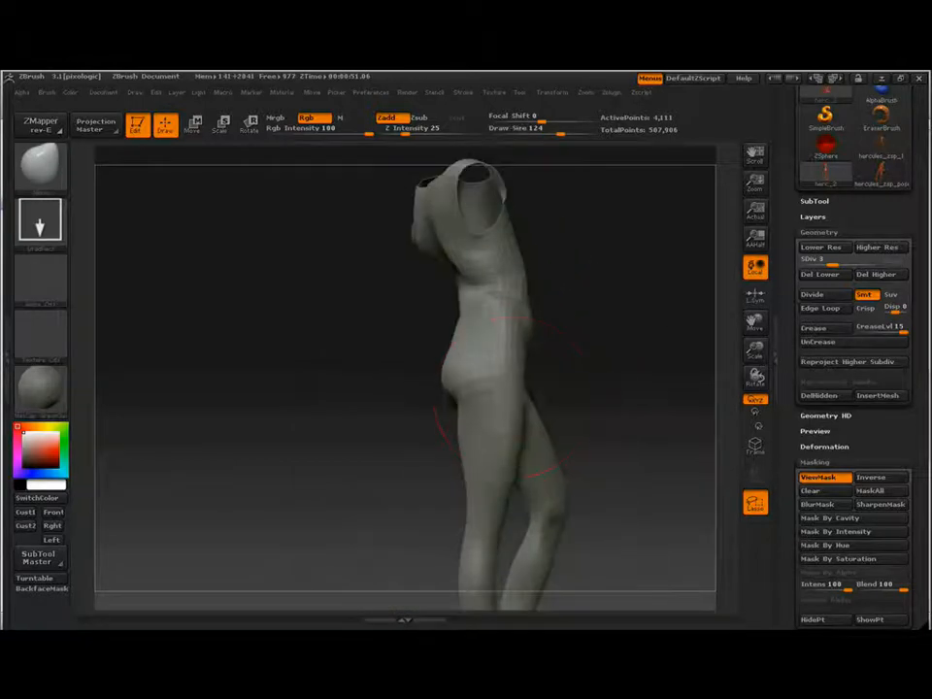
pyautogui.keyDown('alt'); pyautogui.moveTo(621, 437); pyautogui.dragTo(616, 316); pyautogui.keyUp('alt')
pyautogui.moveTo(497, 375); pyautogui.dragTo(490, 395)
pyautogui.moveTo(468, 463)
pyautogui.mouseDown()
pyautogui.moveTo(475, 465)
pyautogui.moveTo(422, 544)
pyautogui.mouseUp()
# Step: Set the draw size to 90 and reshape the thighs and lower legs from the front
pyautogui.moveTo(545, 133); pyautogui.dragTo(550, 133)
pyautogui.moveTo(621, 408); pyautogui.dragTo(544, 408)
pyautogui.moveTo(464, 389); pyautogui.dragTo(470, 381)
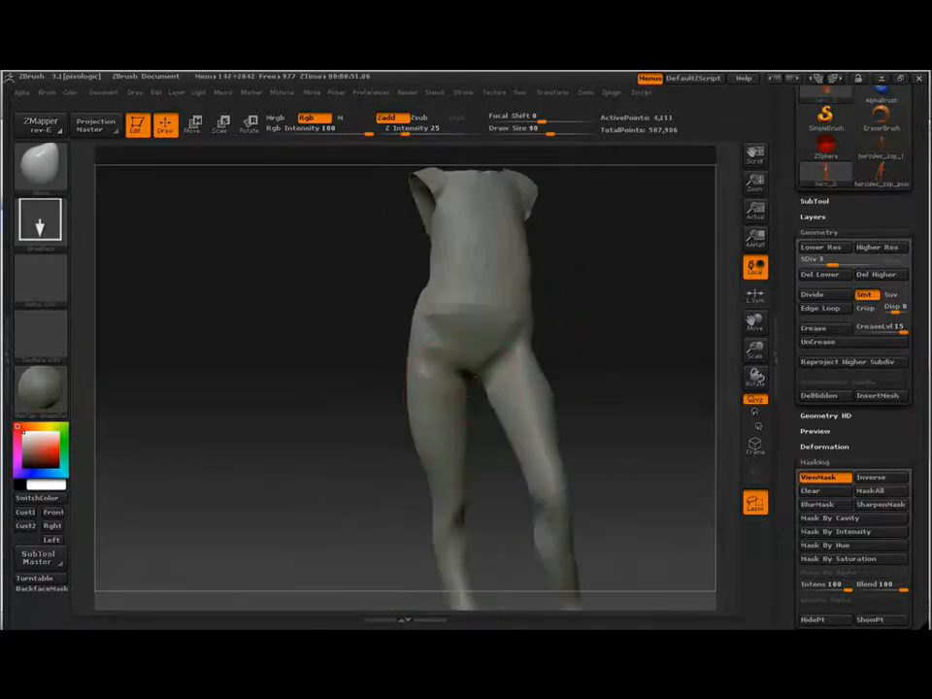
pyautogui.moveTo(452, 462); pyautogui.dragTo(462, 466)
pyautogui.moveTo(621, 437)
pyautogui.mouseDown()
pyautogui.moveTo(612, 436)
pyautogui.moveTo(598, 378)
pyautogui.mouseUp()
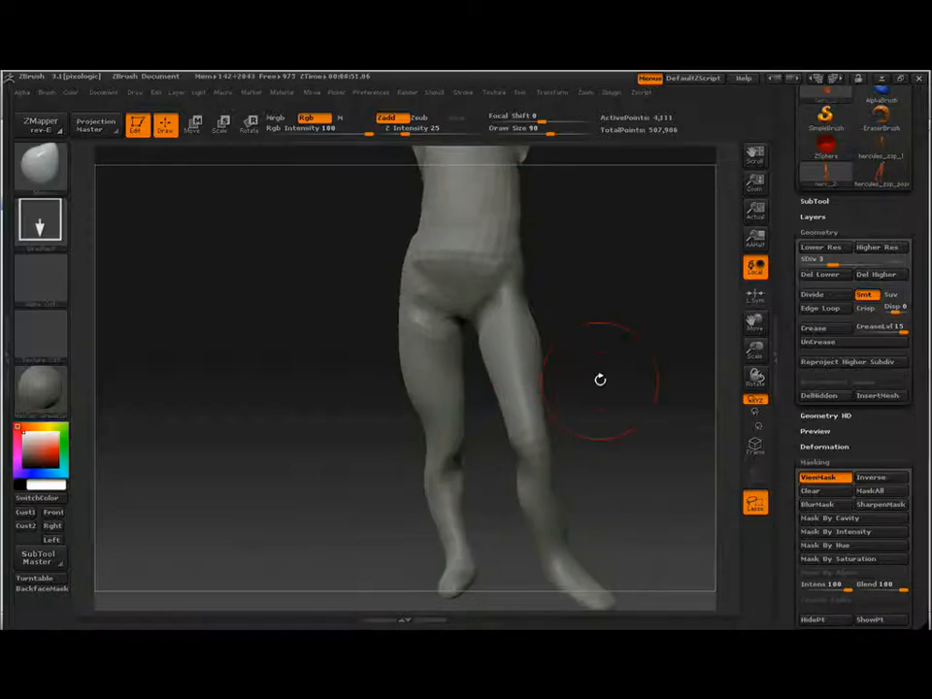
pyautogui.moveTo(612, 483); pyautogui.dragTo(556, 474)
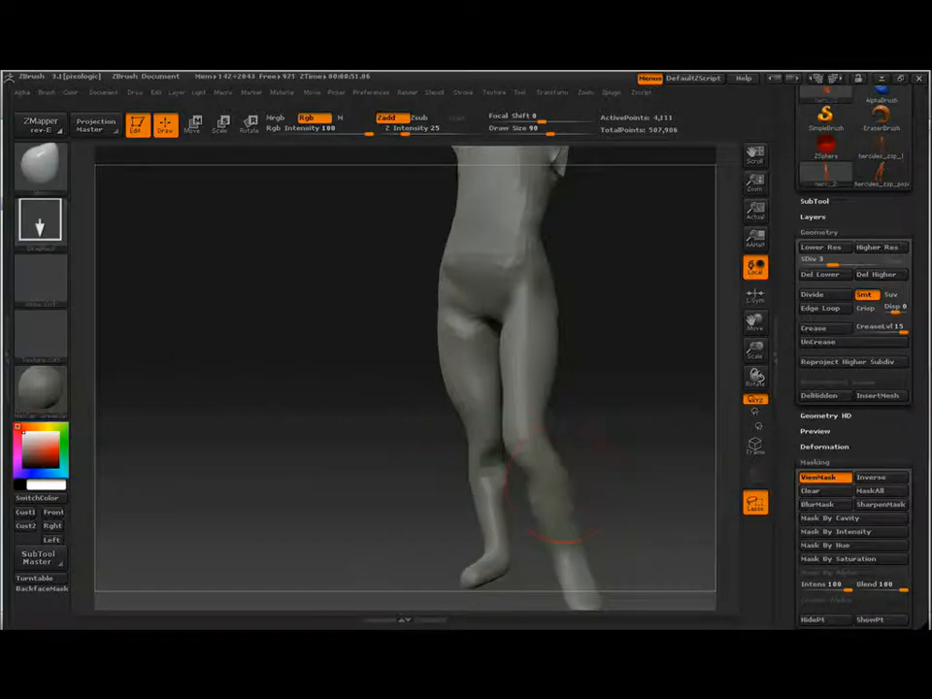
# Step: Examine the proportions and stance of the torso and legs from the front and sides
pyautogui.keyDown('alt'); pyautogui.moveTo(619, 405); pyautogui.dragTo(611, 463); pyautogui.keyUp('alt')
pyautogui.moveTo(527, 367)
pyautogui.mouseDown()
pyautogui.moveTo(534, 349)
pyautogui.moveTo(550, 419)
pyautogui.moveTo(519, 493)
pyautogui.mouseUp()
pyautogui.moveTo(554, 427); pyautogui.dragTo(606, 427)
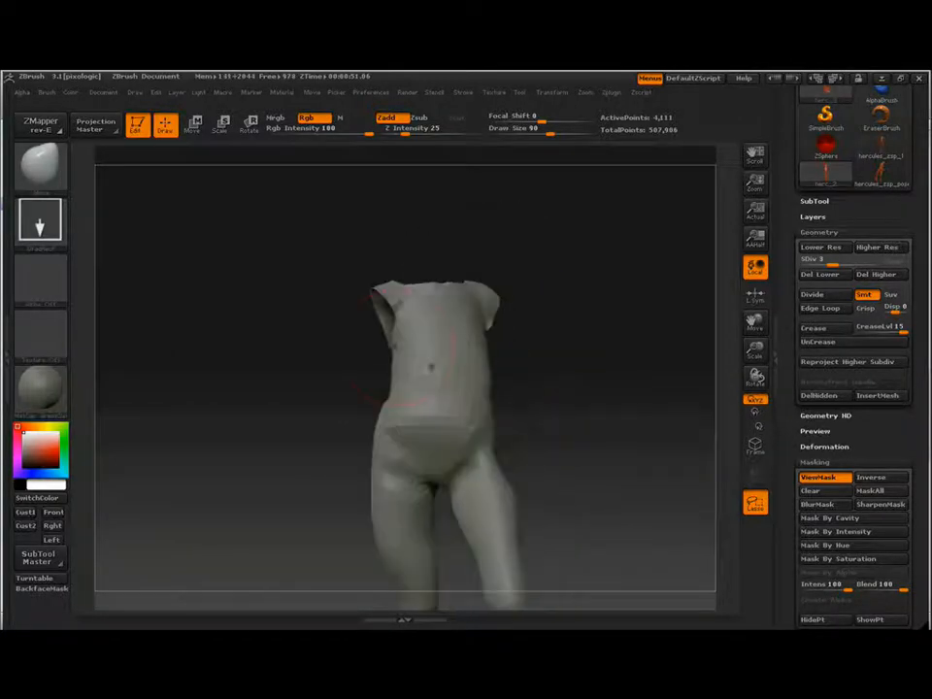
pyautogui.moveTo(611, 359)
pyautogui.mouseDown()
pyautogui.moveTo(543, 354)
pyautogui.moveTo(504, 339)
pyautogui.mouseUp()
pyautogui.moveTo(562, 340); pyautogui.dragTo(524, 296)
pyautogui.moveTo(622, 310)
pyautogui.mouseDown()
pyautogui.moveTo(567, 368)
pyautogui.moveTo(620, 333)
pyautogui.moveTo(517, 346)
pyautogui.moveTo(630, 332)
pyautogui.moveTo(609, 380)
pyautogui.moveTo(406, 496)
pyautogui.moveTo(343, 503)
pyautogui.moveTo(549, 401)
pyautogui.moveTo(447, 406)
pyautogui.moveTo(470, 418)
pyautogui.mouseUp()
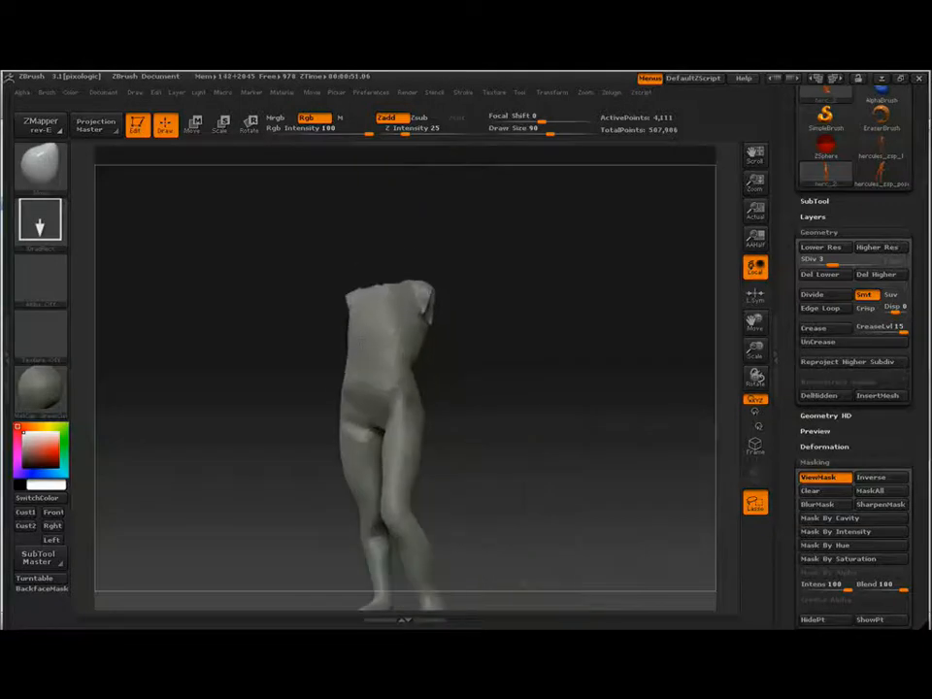
pyautogui.moveTo(363, 340)
pyautogui.mouseDown()
pyautogui.moveTo(470, 416)
pyautogui.moveTo(438, 408)
pyautogui.moveTo(493, 362)
pyautogui.moveTo(534, 366)
pyautogui.moveTo(331, 404)
pyautogui.moveTo(544, 408)
pyautogui.moveTo(579, 385)
pyautogui.moveTo(478, 338)
pyautogui.moveTo(493, 400)
pyautogui.moveTo(466, 393)
pyautogui.moveTo(549, 365)
pyautogui.moveTo(626, 422)
pyautogui.moveTo(374, 350)
pyautogui.moveTo(406, 352)
pyautogui.moveTo(433, 268)
pyautogui.moveTo(466, 233)
pyautogui.moveTo(371, 419)
pyautogui.mouseUp()
pyautogui.press('shift')
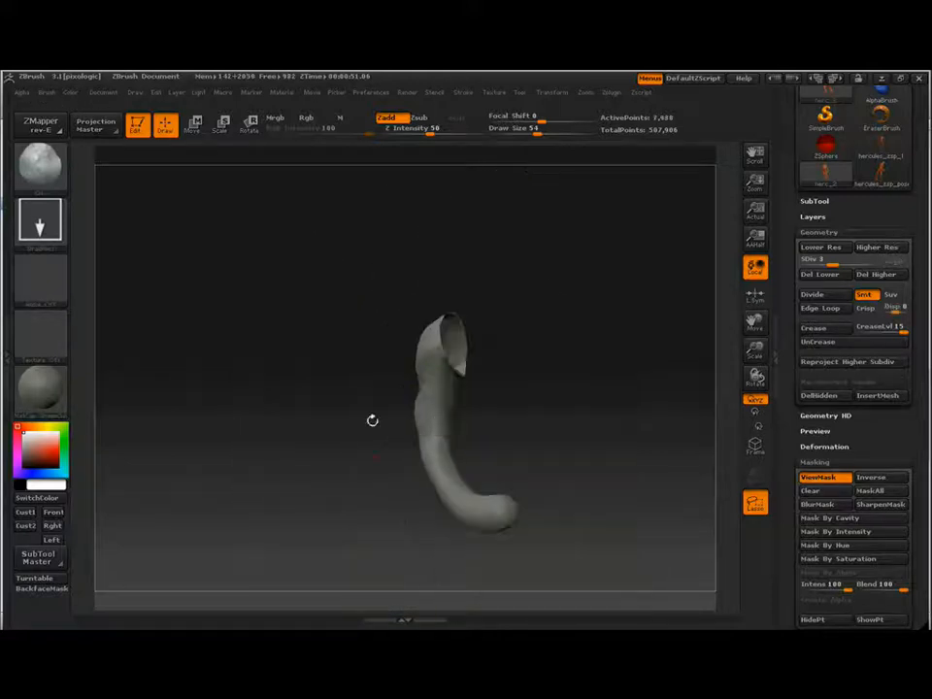
# Step: Isolate the bent right arm and sculpt its forearm and blunt hand end with the Clay brush at draw size 54
pyautogui.moveTo(440, 427); pyautogui.dragTo(496, 388)
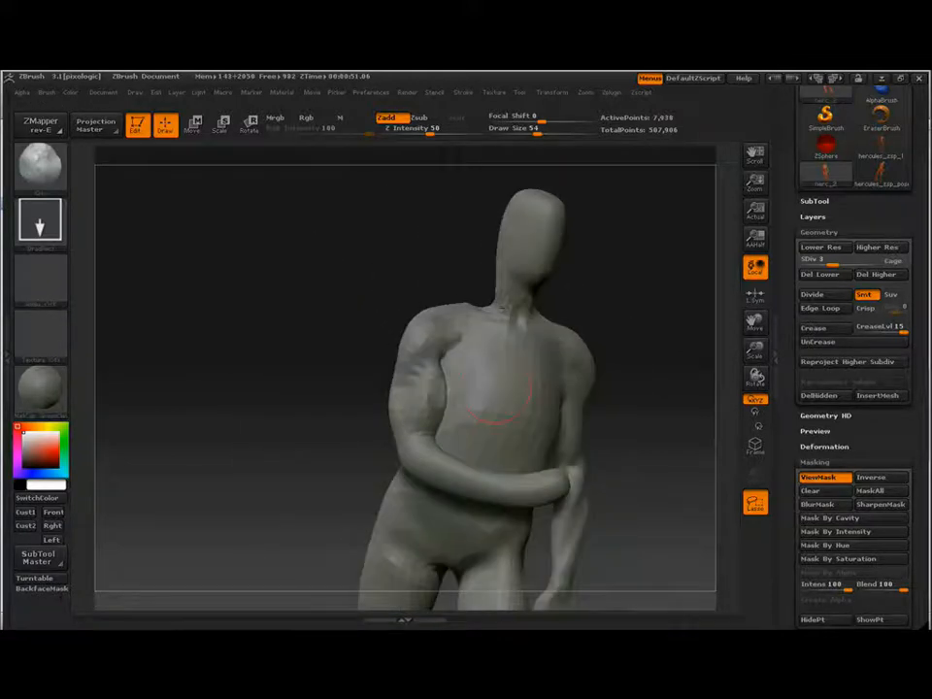
pyautogui.keyDown('ctrl'); pyautogui.keyDown('shift'); pyautogui.click(425, 449); pyautogui.keyUp('shift'); pyautogui.keyUp('ctrl')
pyautogui.moveTo(442, 466); pyautogui.dragTo(621, 420)
pyautogui.moveTo(493, 446)
pyautogui.mouseDown()
pyautogui.moveTo(617, 379)
pyautogui.moveTo(582, 413)
pyautogui.moveTo(492, 443)
pyautogui.moveTo(400, 405)
pyautogui.moveTo(509, 451)
pyautogui.moveTo(485, 427)
pyautogui.moveTo(427, 412)
pyautogui.moveTo(398, 462)
pyautogui.mouseUp()
pyautogui.moveTo(341, 516); pyautogui.dragTo(260, 393)
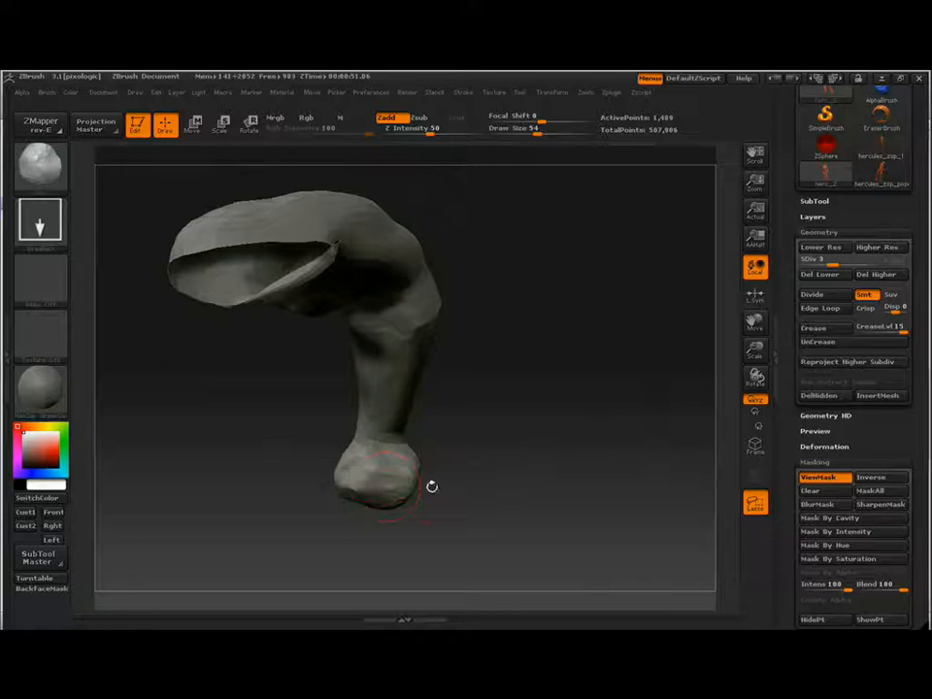
pyautogui.moveTo(432, 486)
pyautogui.mouseDown()
pyautogui.moveTo(521, 445)
pyautogui.moveTo(456, 485)
pyautogui.moveTo(480, 476)
pyautogui.moveTo(514, 444)
pyautogui.moveTo(544, 447)
pyautogui.mouseUp()
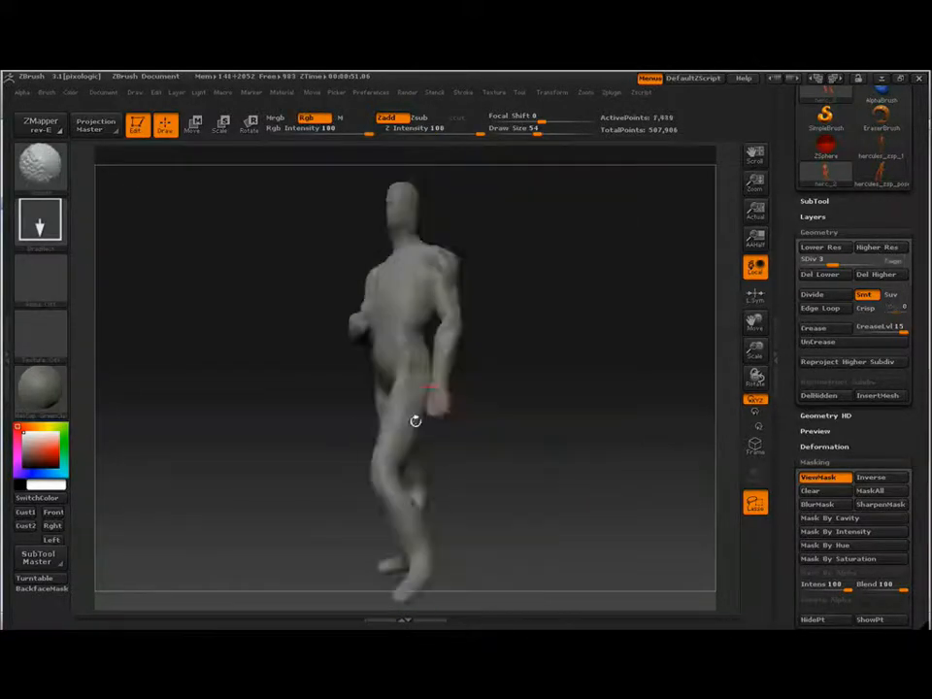
# Step: Isolate the head and upper torso, sculpt the side of the neck, and set the draw size to 86
pyautogui.moveTo(415, 422); pyautogui.dragTo(424, 362)
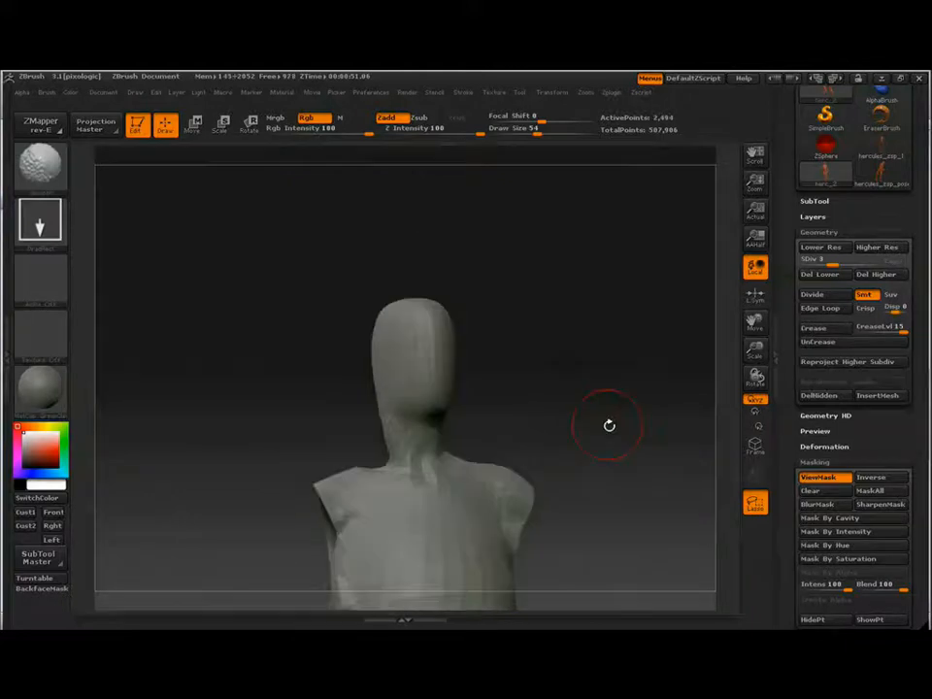
pyautogui.moveTo(608, 424)
pyautogui.mouseDown()
pyautogui.moveTo(443, 462)
pyautogui.moveTo(380, 420)
pyautogui.mouseUp()
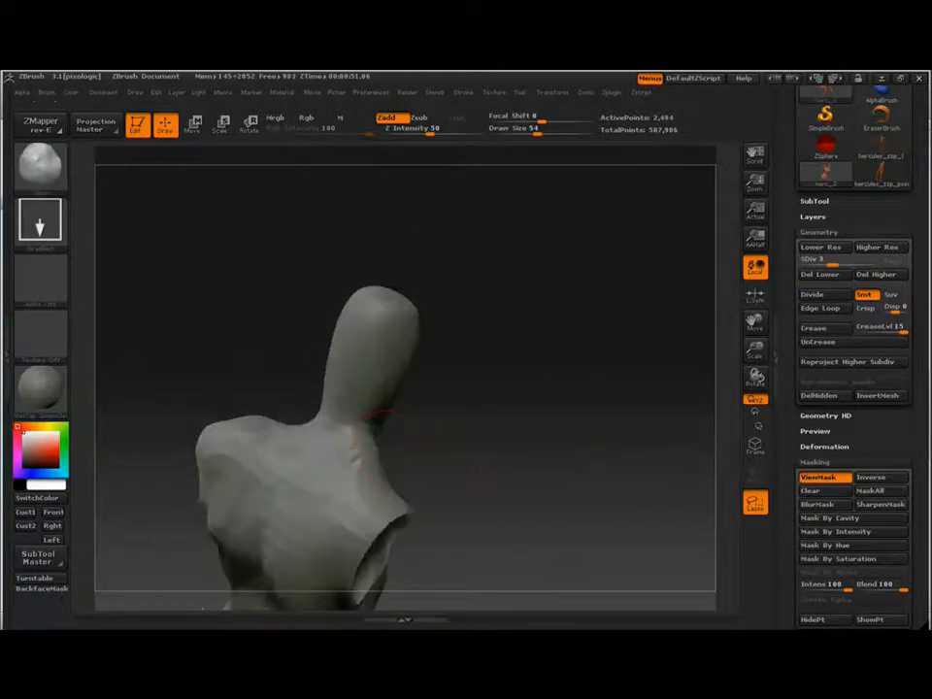
pyautogui.moveTo(463, 445); pyautogui.dragTo(407, 483)
pyautogui.moveTo(306, 367)
pyautogui.mouseDown()
pyautogui.moveTo(408, 506)
pyautogui.moveTo(417, 409)
pyautogui.moveTo(395, 407)
pyautogui.moveTo(520, 436)
pyautogui.mouseUp()
pyautogui.press('s')
pyautogui.moveTo(421, 447); pyautogui.dragTo(434, 446)
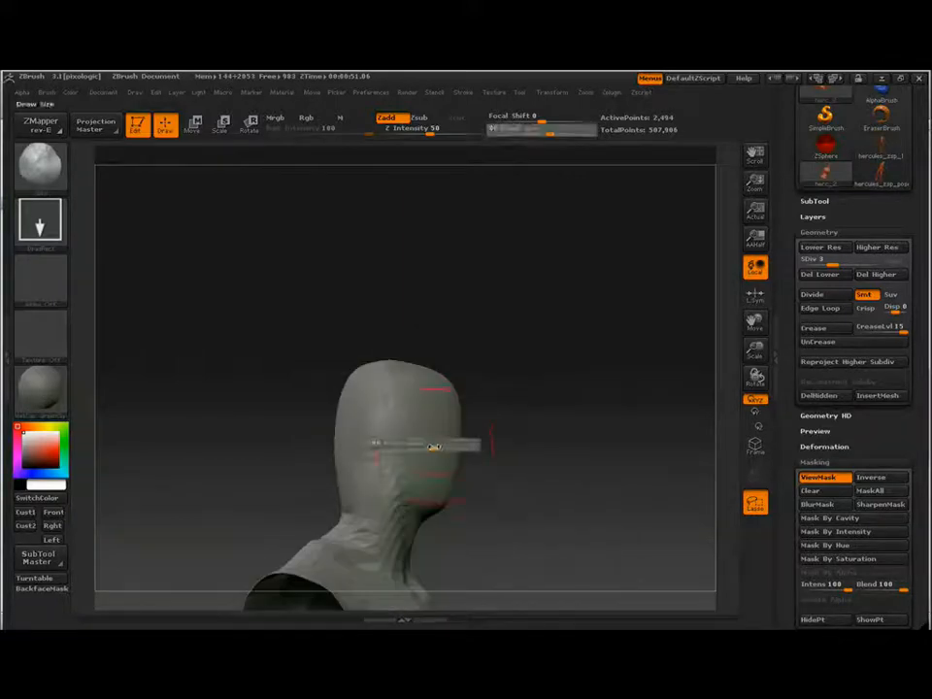
pyautogui.moveTo(500, 447)
pyautogui.mouseDown()
pyautogui.moveTo(542, 447)
pyautogui.moveTo(646, 387)
pyautogui.mouseUp()
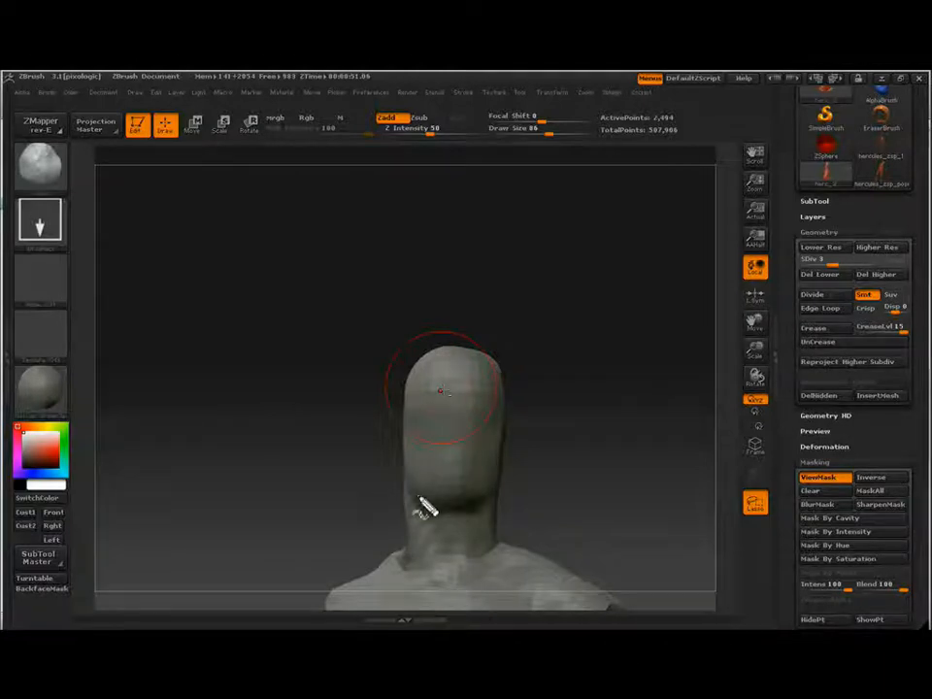
# Step: Annotate the neck as a cylinder with curved cross-contours, and add two arrows beside it
pyautogui.moveTo(411, 534)
pyautogui.mouseDown()
pyautogui.moveTo(431, 586)
pyautogui.moveTo(493, 542)
pyautogui.moveTo(496, 474)
pyautogui.mouseUp()
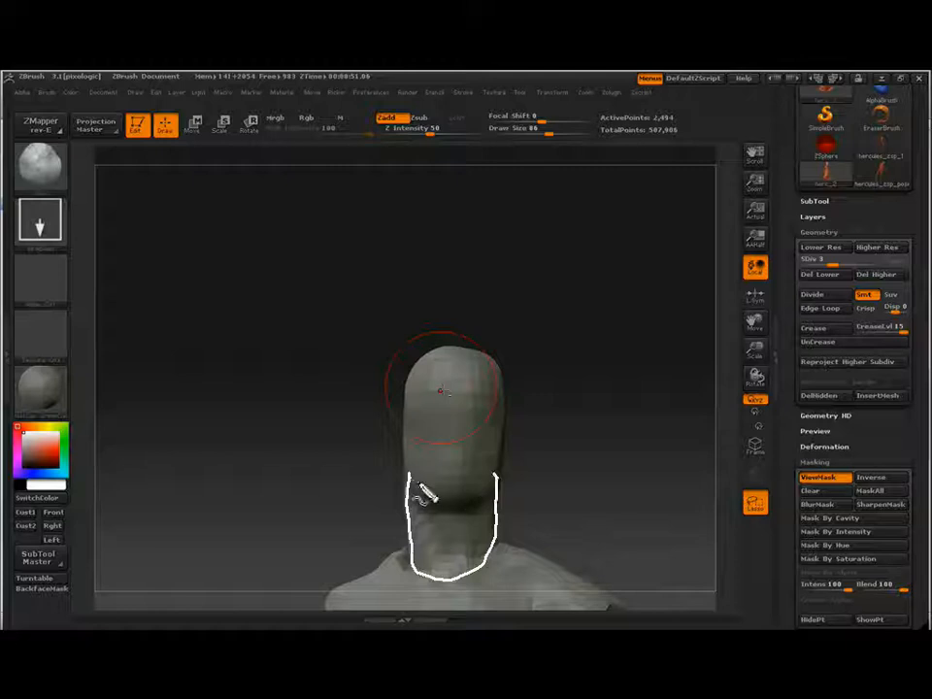
pyautogui.moveTo(407, 470)
pyautogui.mouseDown()
pyautogui.moveTo(480, 464)
pyautogui.moveTo(469, 493)
pyautogui.moveTo(414, 504)
pyautogui.mouseUp()
pyautogui.moveTo(482, 508); pyautogui.dragTo(416, 525)
pyautogui.moveTo(479, 532); pyautogui.dragTo(419, 548)
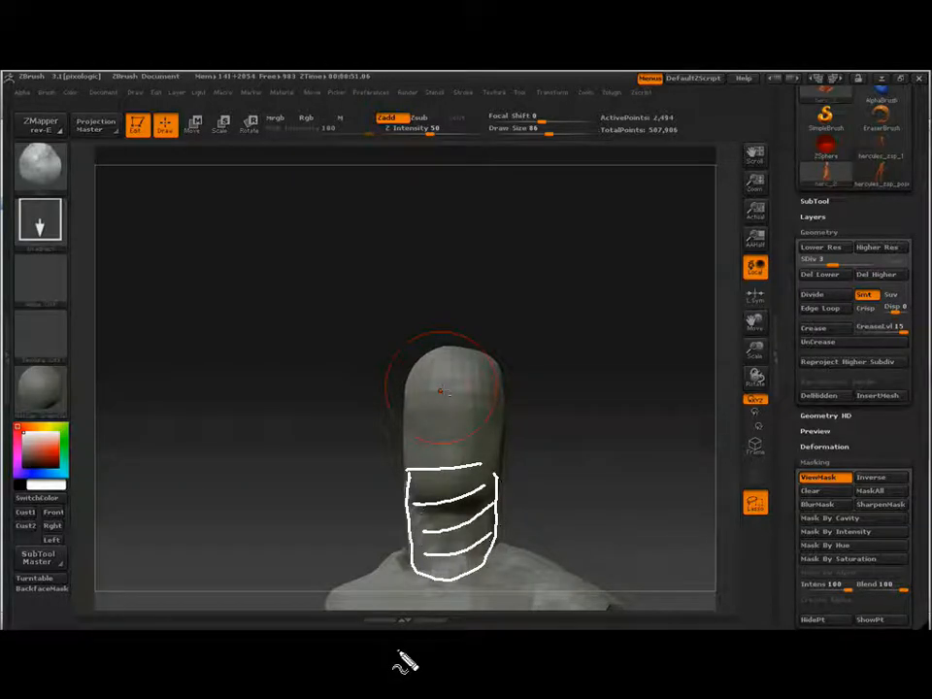
pyautogui.moveTo(568, 475)
pyautogui.mouseDown()
pyautogui.moveTo(505, 529)
pyautogui.moveTo(535, 524)
pyautogui.mouseUp()
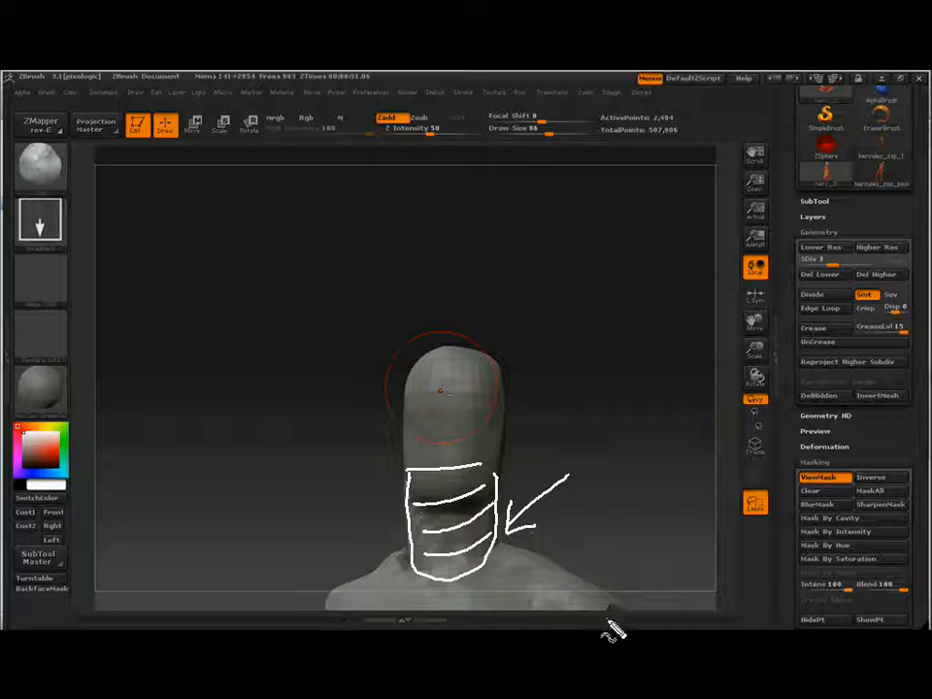
pyautogui.moveTo(629, 555)
pyautogui.mouseDown()
pyautogui.moveTo(588, 520)
pyautogui.moveTo(563, 451)
pyautogui.moveTo(575, 466)
pyautogui.mouseUp()
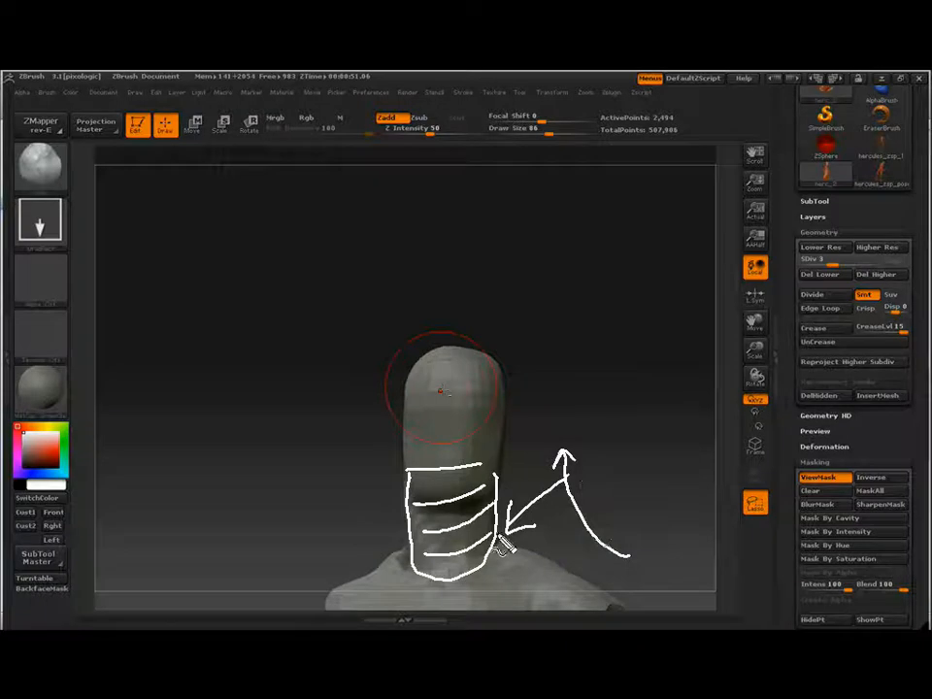
# Step: Annotate the neck's top ellipse and a shaded shoulder ring around its base, and clear all annotations
pyautogui.moveTo(483, 472)
pyautogui.mouseDown()
pyautogui.moveTo(433, 491)
pyautogui.moveTo(444, 485)
pyautogui.mouseUp()
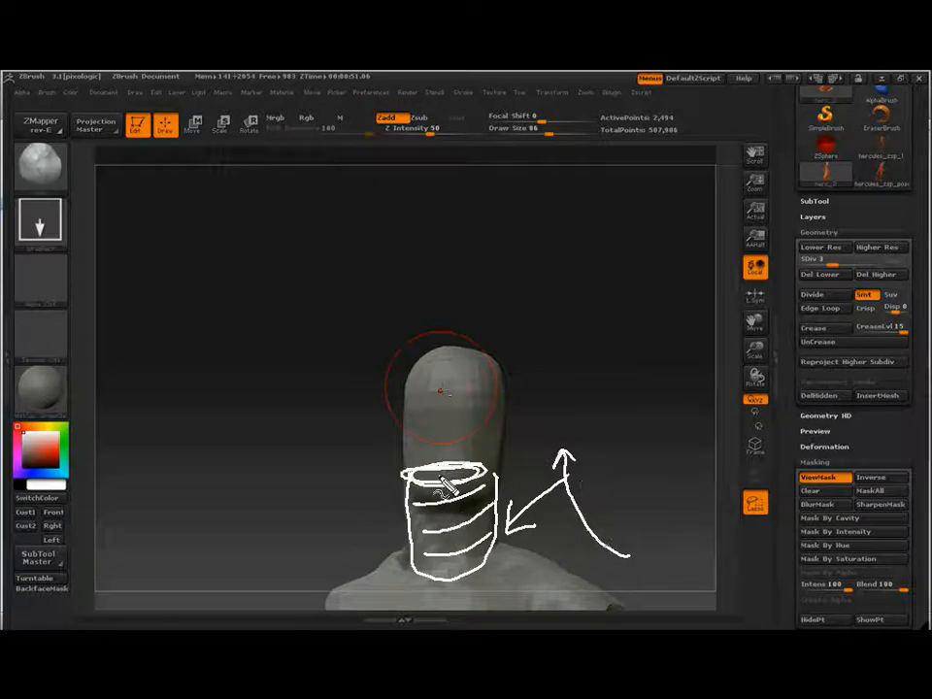
pyautogui.moveTo(585, 580)
pyautogui.mouseDown()
pyautogui.moveTo(395, 562)
pyautogui.moveTo(473, 545)
pyautogui.moveTo(381, 575)
pyautogui.moveTo(406, 595)
pyautogui.moveTo(596, 572)
pyautogui.moveTo(523, 575)
pyautogui.moveTo(487, 591)
pyautogui.mouseUp()
pyautogui.moveTo(541, 549); pyautogui.dragTo(510, 591)
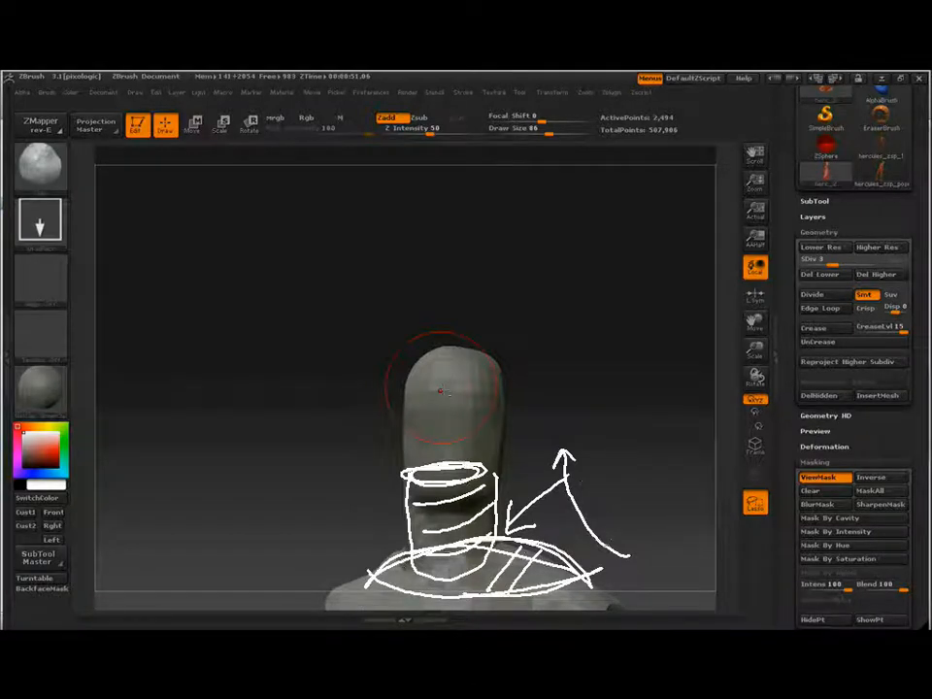
pyautogui.moveTo(378, 580); pyautogui.dragTo(391, 581)
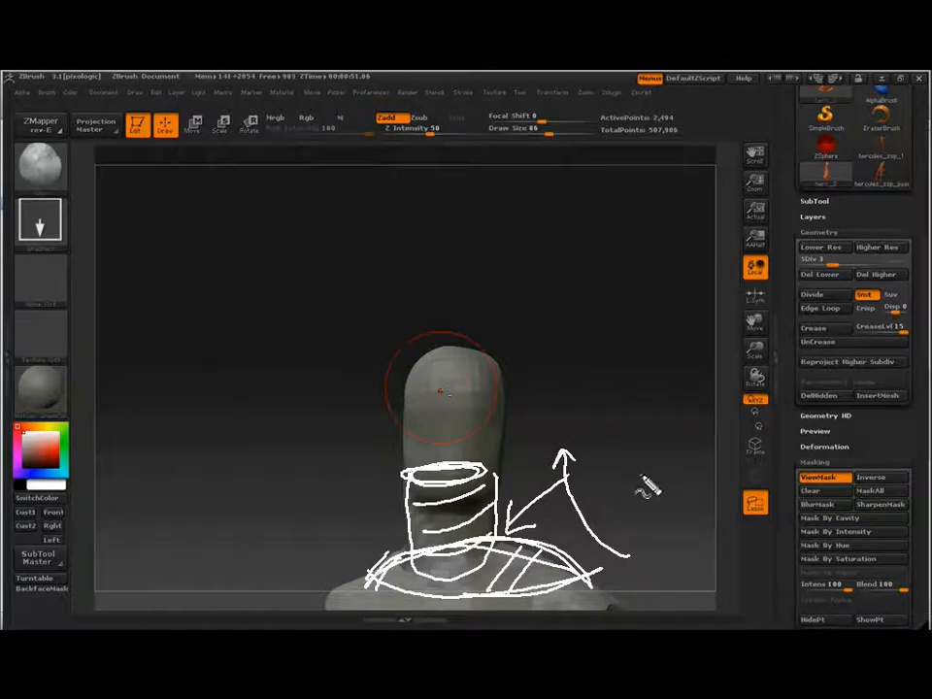
pyautogui.press('Escape')
pyautogui.moveTo(572, 388); pyautogui.dragTo(524, 439)
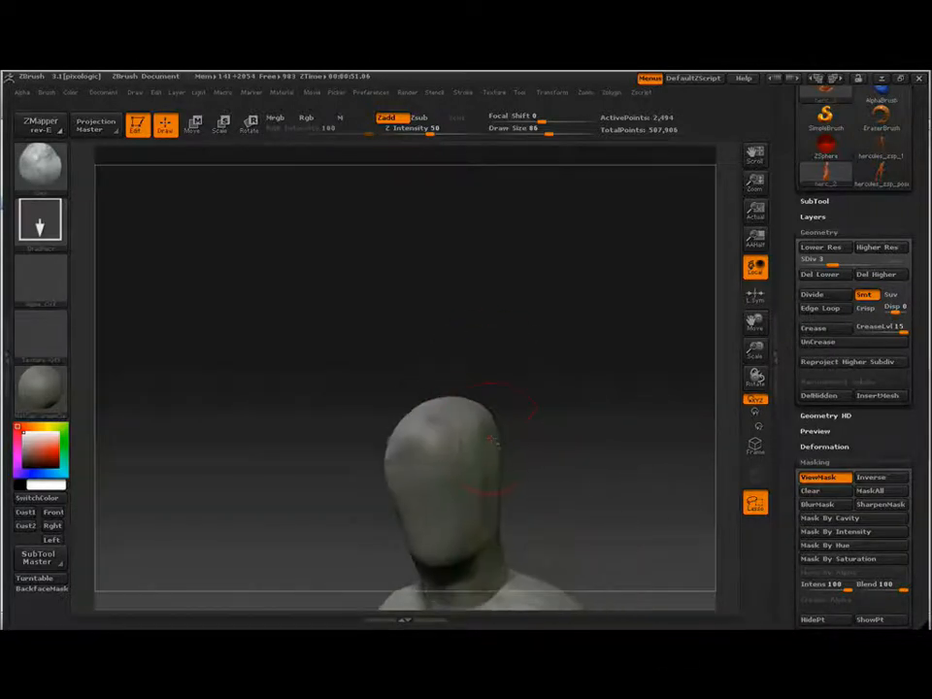
# Step: Refine the front and sides of the head, mask part of it, and reshape the unmasked area with Transpose Move
pyautogui.moveTo(410, 441)
pyautogui.mouseDown()
pyautogui.moveTo(442, 451)
pyautogui.moveTo(402, 460)
pyautogui.mouseUp()
pyautogui.moveTo(553, 417); pyautogui.dragTo(568, 470)
pyautogui.moveTo(409, 468); pyautogui.dragTo(429, 476)
pyautogui.moveTo(600, 485)
pyautogui.mouseDown()
pyautogui.moveTo(485, 439)
pyautogui.moveTo(381, 437)
pyautogui.moveTo(544, 462)
pyautogui.moveTo(417, 445)
pyautogui.moveTo(497, 439)
pyautogui.moveTo(555, 401)
pyautogui.moveTo(549, 448)
pyautogui.mouseUp()
pyautogui.keyDown('ctrl'); pyautogui.moveTo(290, 417); pyautogui.dragTo(410, 503); pyautogui.keyUp('ctrl')
pyautogui.press('w')
pyautogui.moveTo(233, 491); pyautogui.dragTo(394, 491)
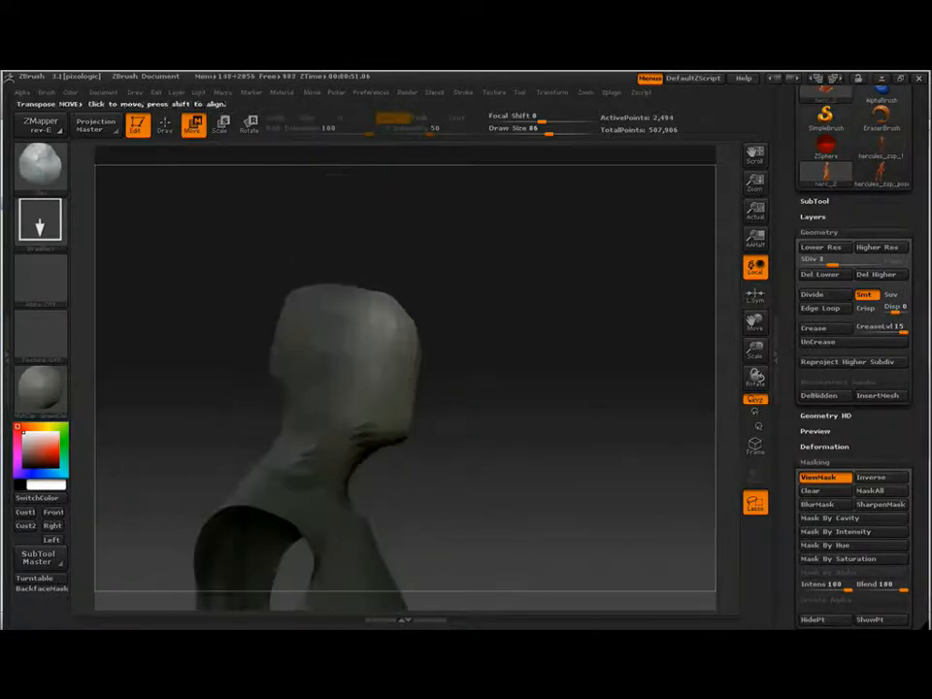
pyautogui.moveTo(379, 425); pyautogui.dragTo(504, 426)
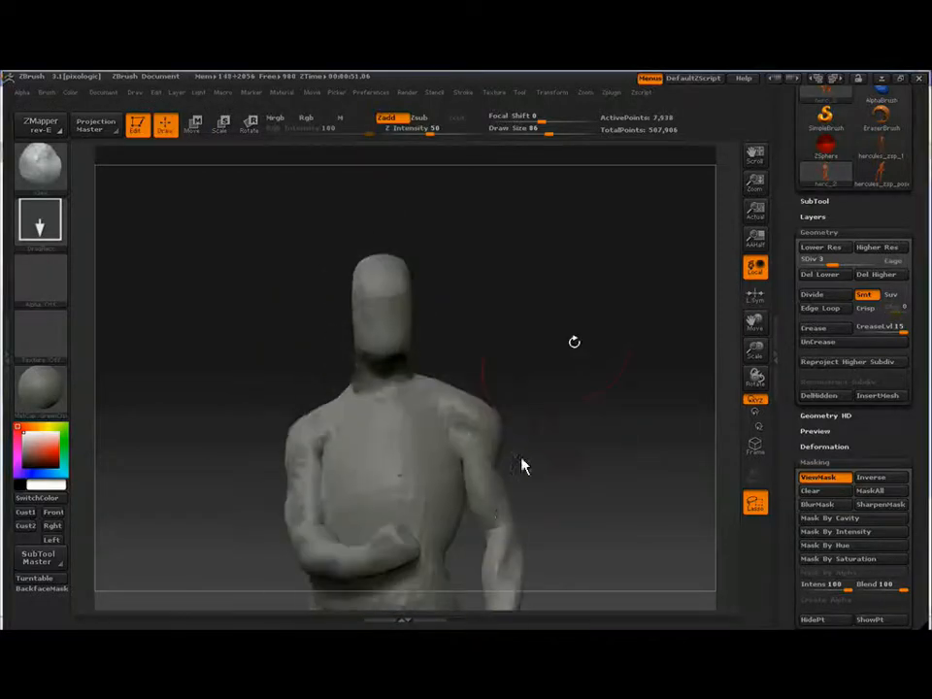
# Step: Refine the neck and upper back, isolate the straight left arm, and sculpt it at draw size 72
pyautogui.moveTo(557, 358)
pyautogui.mouseDown()
pyautogui.moveTo(448, 275)
pyautogui.moveTo(371, 264)
pyautogui.mouseUp()
pyautogui.moveTo(582, 321)
pyautogui.mouseDown()
pyautogui.moveTo(540, 317)
pyautogui.moveTo(570, 287)
pyautogui.moveTo(553, 242)
pyautogui.moveTo(512, 271)
pyautogui.moveTo(587, 310)
pyautogui.moveTo(440, 601)
pyautogui.mouseUp()
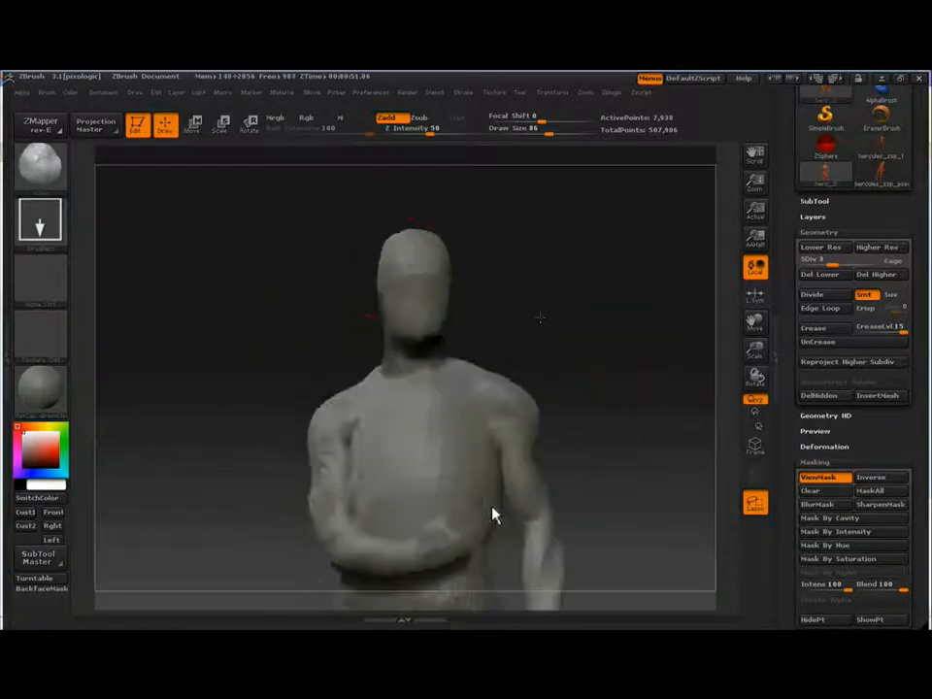
pyautogui.moveTo(381, 376)
pyautogui.mouseDown()
pyautogui.moveTo(444, 317)
pyautogui.moveTo(582, 322)
pyautogui.moveTo(488, 330)
pyautogui.mouseUp()
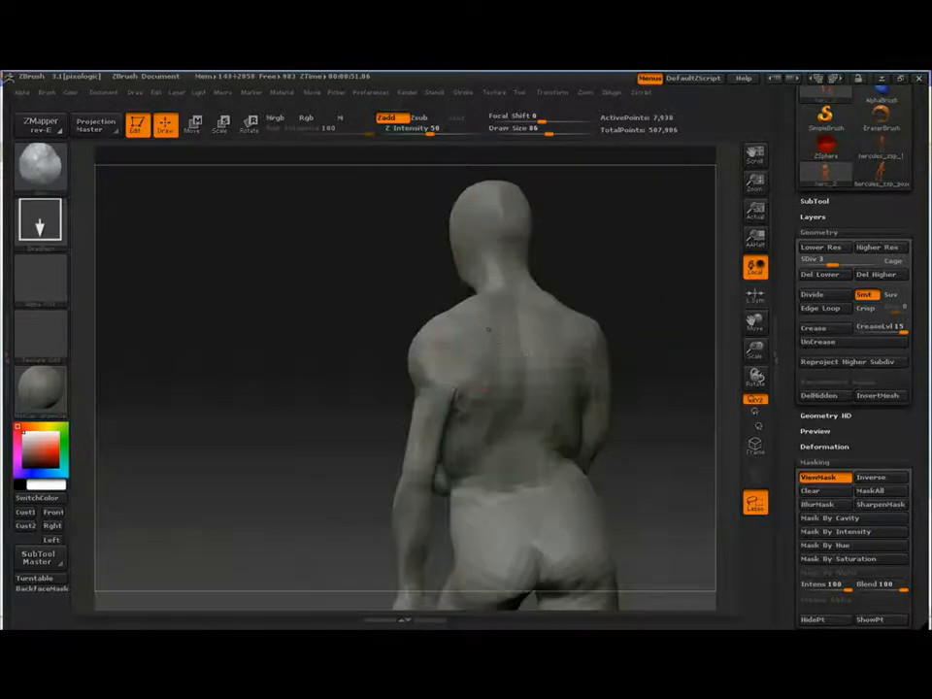
pyautogui.moveTo(669, 322); pyautogui.dragTo(604, 332)
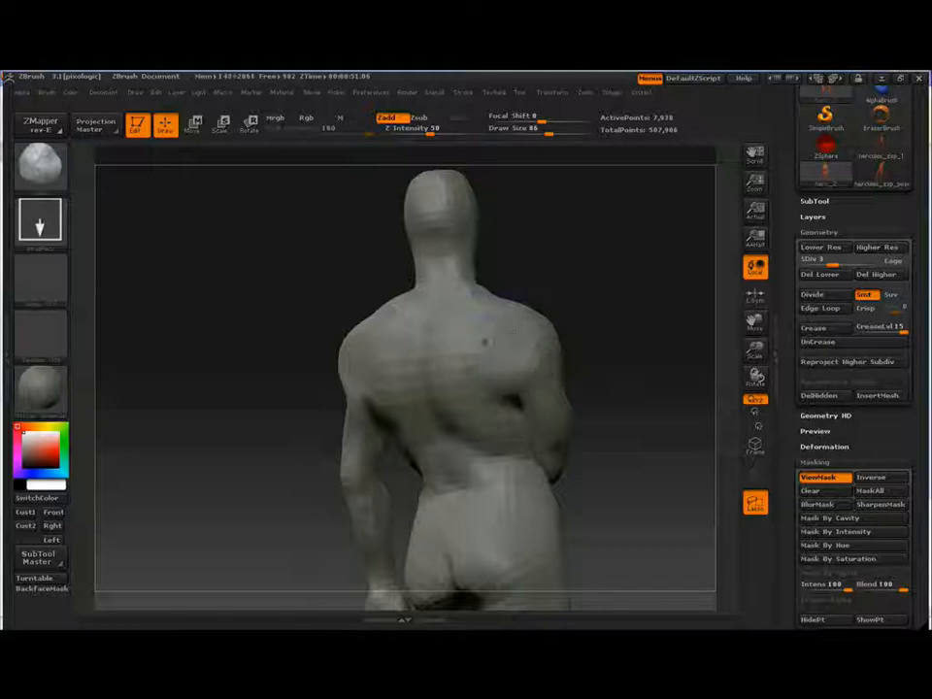
pyautogui.moveTo(295, 334); pyautogui.dragTo(339, 331)
pyautogui.moveTo(253, 335)
pyautogui.mouseDown()
pyautogui.moveTo(368, 342)
pyautogui.moveTo(267, 359)
pyautogui.moveTo(369, 363)
pyautogui.moveTo(362, 391)
pyautogui.moveTo(400, 391)
pyautogui.moveTo(339, 390)
pyautogui.moveTo(384, 389)
pyautogui.mouseUp()
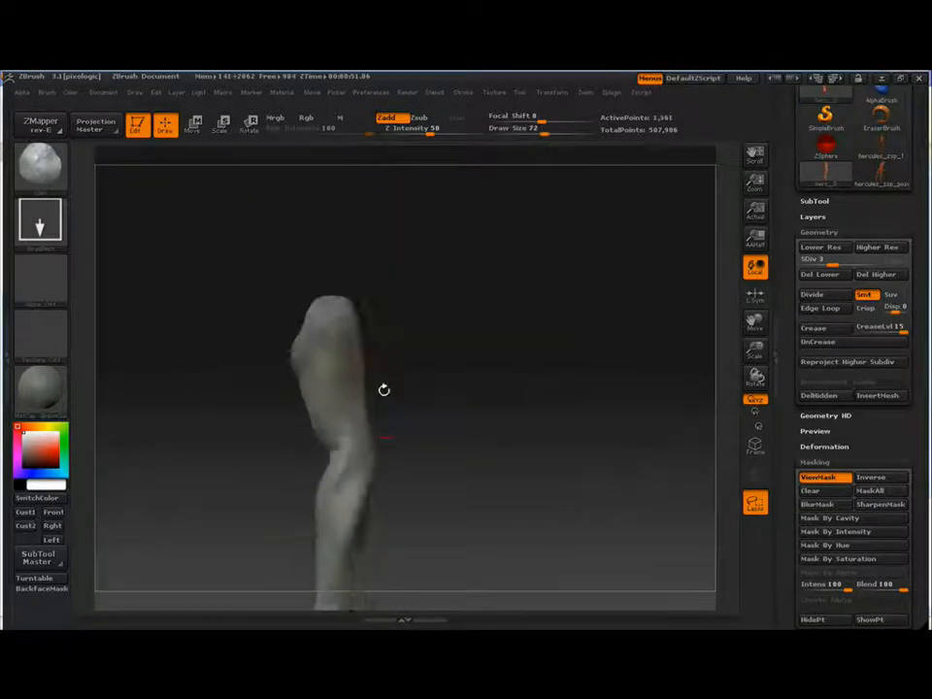
pyautogui.moveTo(385, 437); pyautogui.dragTo(408, 372)
# Step: Switch visibility to the body without the left arm and raise the mesh to subdivision level 6
pyautogui.keyDown('ctrl'); pyautogui.keyDown('shift'); pyautogui.click(408, 372); pyautogui.keyUp('shift'); pyautogui.keyUp('ctrl')
pyautogui.moveTo(505, 369); pyautogui.dragTo(555, 355)
pyautogui.press('f')
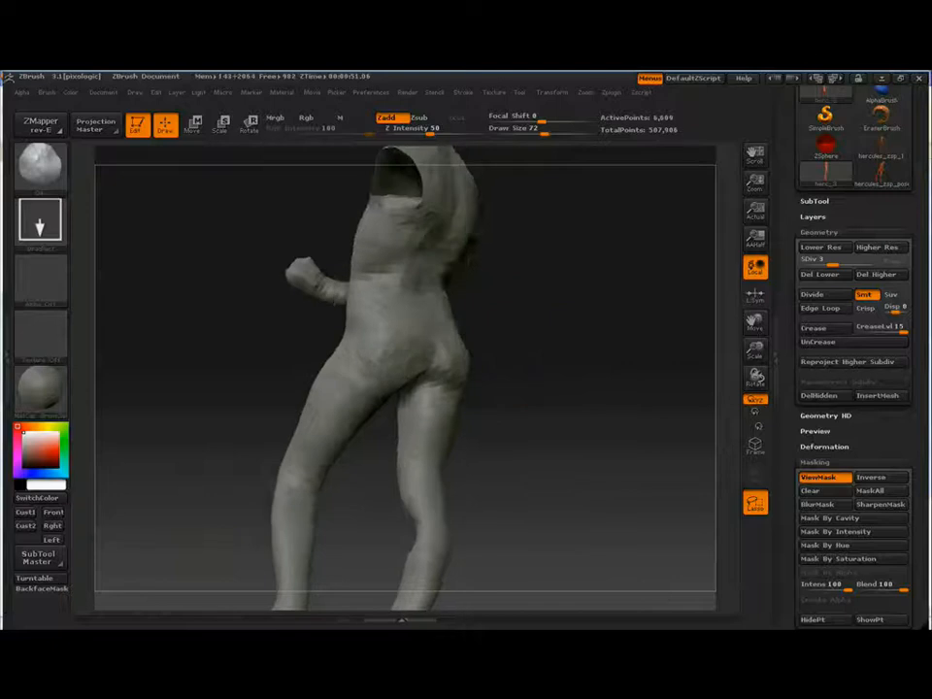
pyautogui.moveTo(346, 378); pyautogui.dragTo(577, 308)
pyautogui.hotkey('ctrl', 'd')
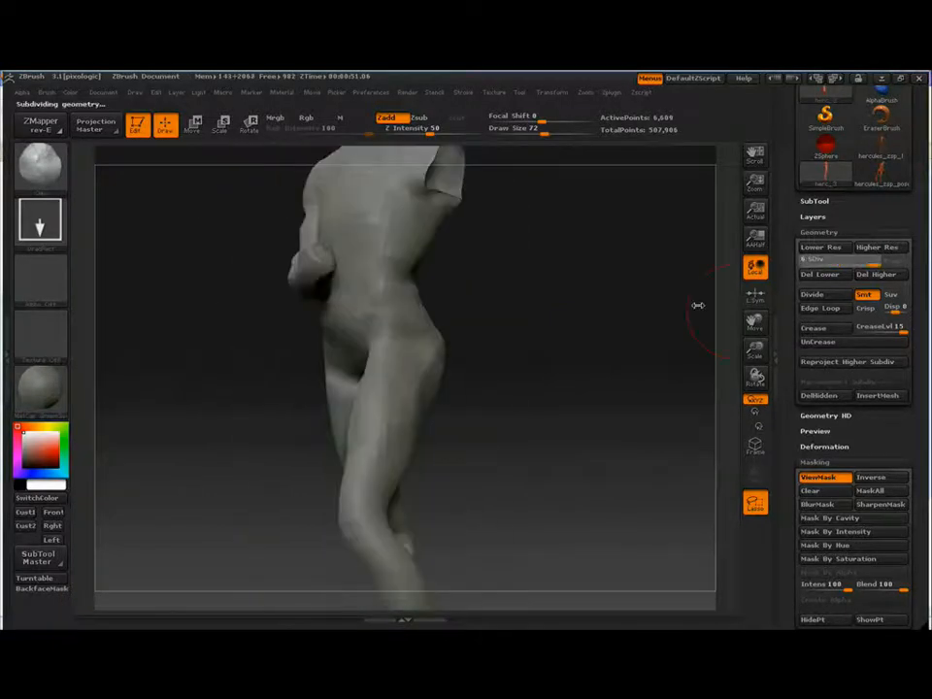
pyautogui.moveTo(514, 360); pyautogui.dragTo(604, 365)
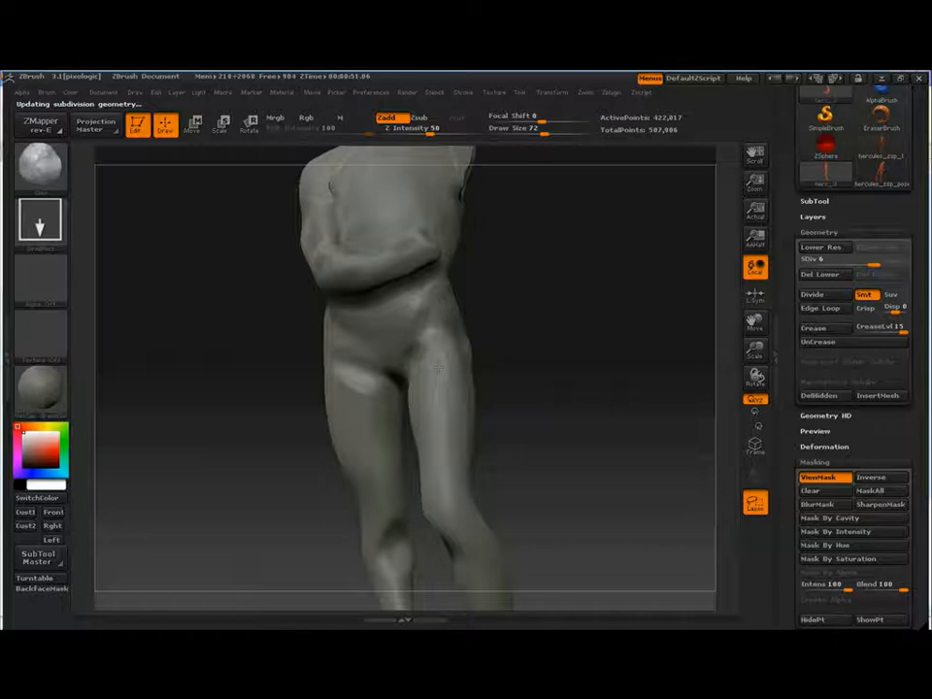
# Step: Set the draw size to 44 and sculpt the front of the hips and thighs
pyautogui.press('s')
pyautogui.click(362, 399)
pyautogui.moveTo(276, 383); pyautogui.dragTo(431, 362)
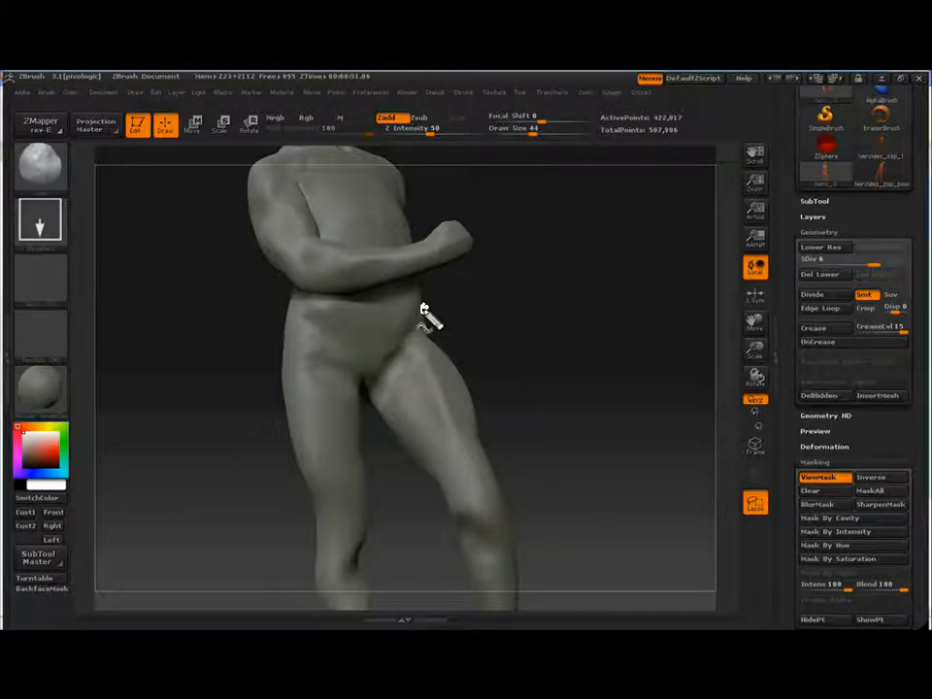
# Step: Annotate the left thigh with a long curved arrow from hip to inner knee and three muscle-direction arrows, and clear them
pyautogui.moveTo(425, 336)
pyautogui.mouseDown()
pyautogui.moveTo(436, 476)
pyautogui.moveTo(477, 557)
pyautogui.moveTo(507, 552)
pyautogui.mouseUp()
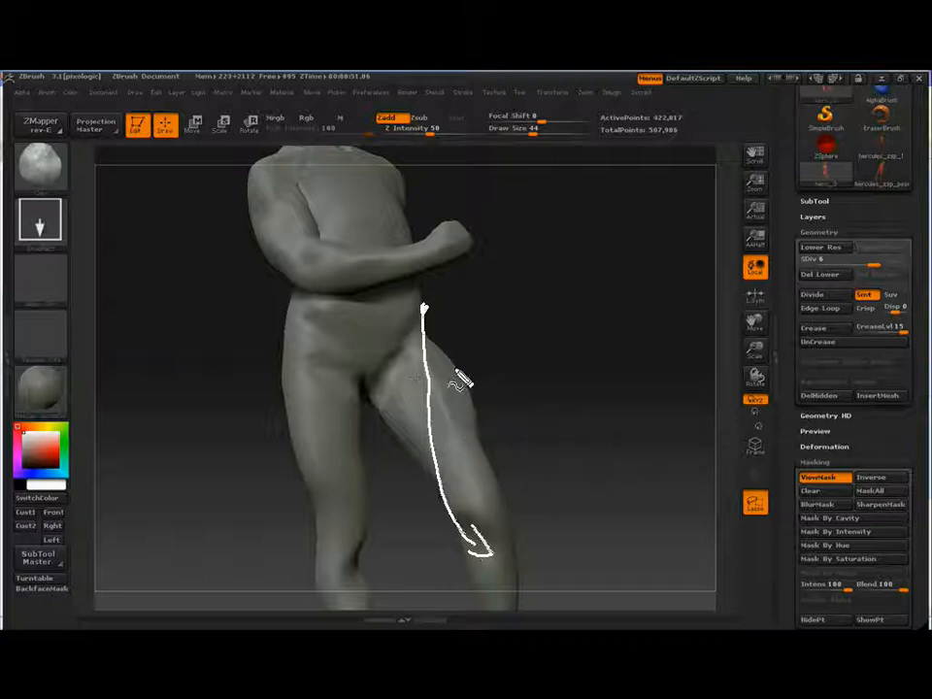
pyautogui.moveTo(449, 378); pyautogui.dragTo(490, 350)
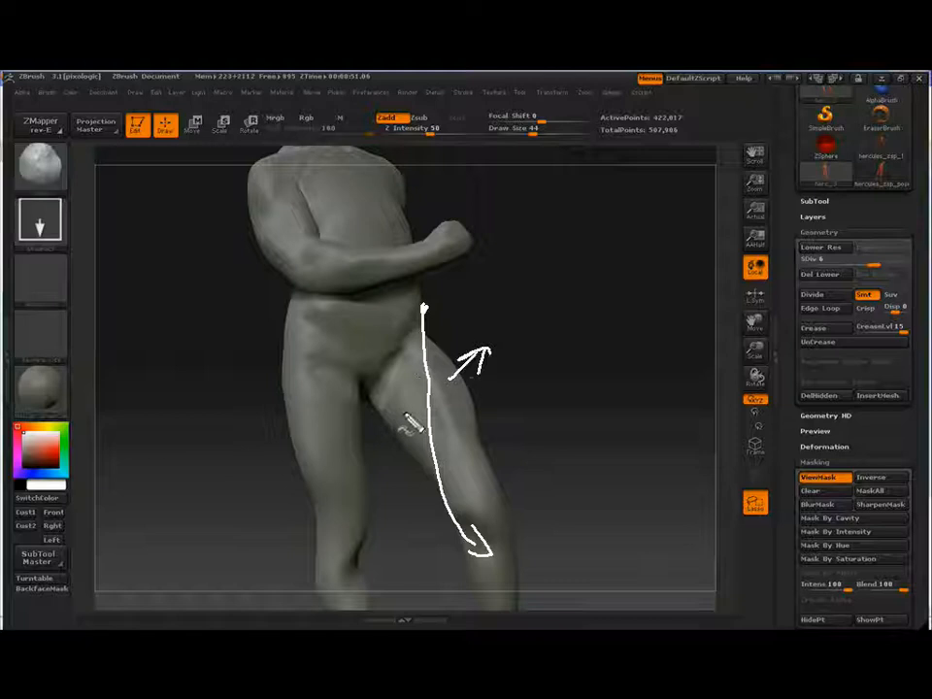
pyautogui.moveTo(403, 414)
pyautogui.mouseDown()
pyautogui.moveTo(352, 428)
pyautogui.moveTo(374, 437)
pyautogui.mouseUp()
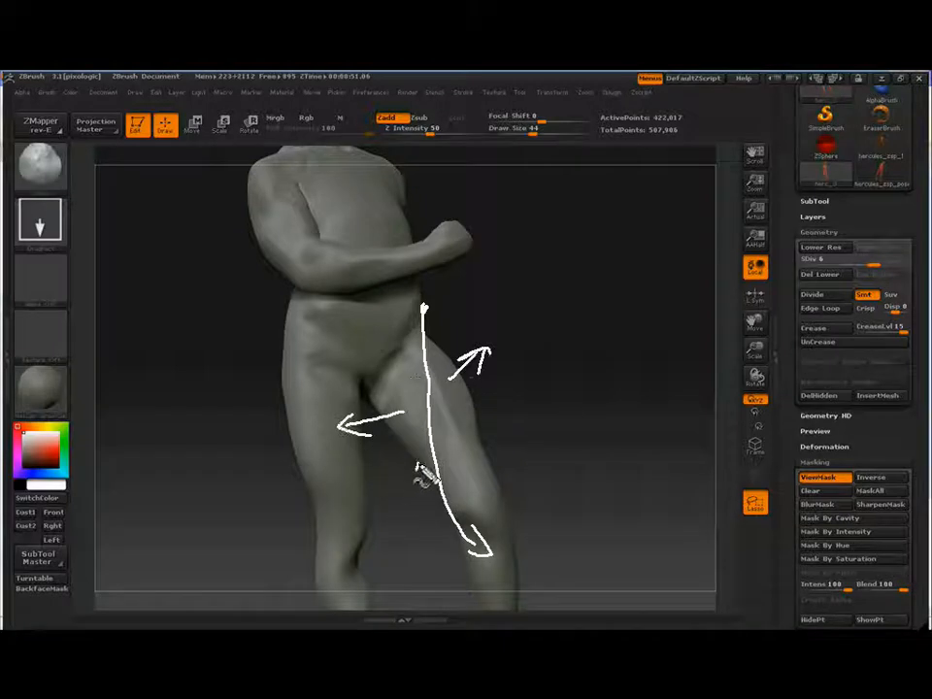
pyautogui.moveTo(417, 464)
pyautogui.mouseDown()
pyautogui.moveTo(414, 516)
pyautogui.moveTo(425, 495)
pyautogui.mouseUp()
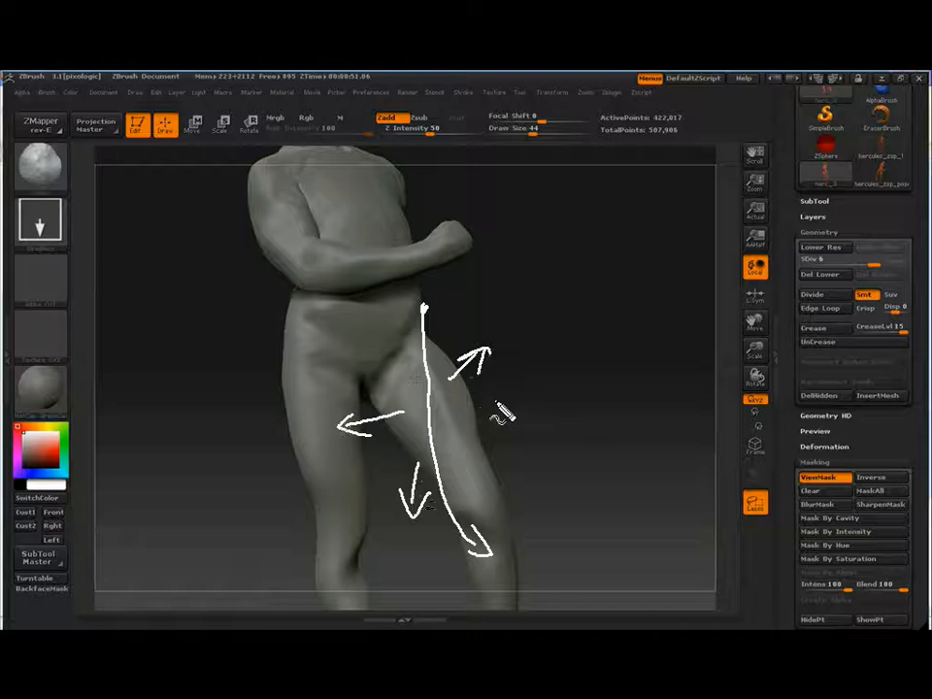
pyautogui.press('Escape')
# Step: Mask a diagonal band across the left thigh, invert the mask to define the muscle division, and clear the mask
pyautogui.moveTo(416, 378)
pyautogui.keyDown('ctrl'); pyautogui.mouseDown()
pyautogui.moveTo(417, 351)
pyautogui.moveTo(503, 447)
pyautogui.mouseUp(); pyautogui.keyUp('ctrl')
pyautogui.hotkey('ctrl', 'i')
pyautogui.keyDown('ctrl'); pyautogui.moveTo(582, 378); pyautogui.dragTo(621, 418); pyautogui.keyUp('ctrl')
pyautogui.moveTo(602, 398)
pyautogui.mouseDown()
pyautogui.moveTo(548, 384)
pyautogui.moveTo(510, 436)
pyautogui.mouseUp()
# Step: Lower the mesh to subdivision level 5 and smooth out the left thigh's front planes with the Flatten brush
pyautogui.hotkey('shift', 'd')
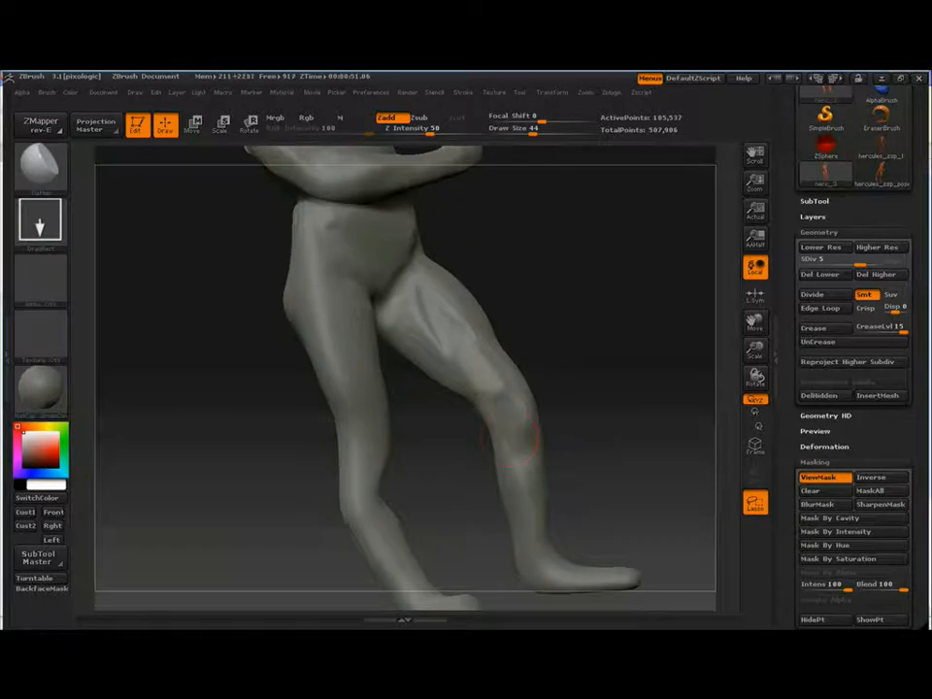
pyautogui.moveTo(475, 352)
pyautogui.mouseDown()
pyautogui.moveTo(548, 354)
pyautogui.moveTo(436, 315)
pyautogui.mouseUp()
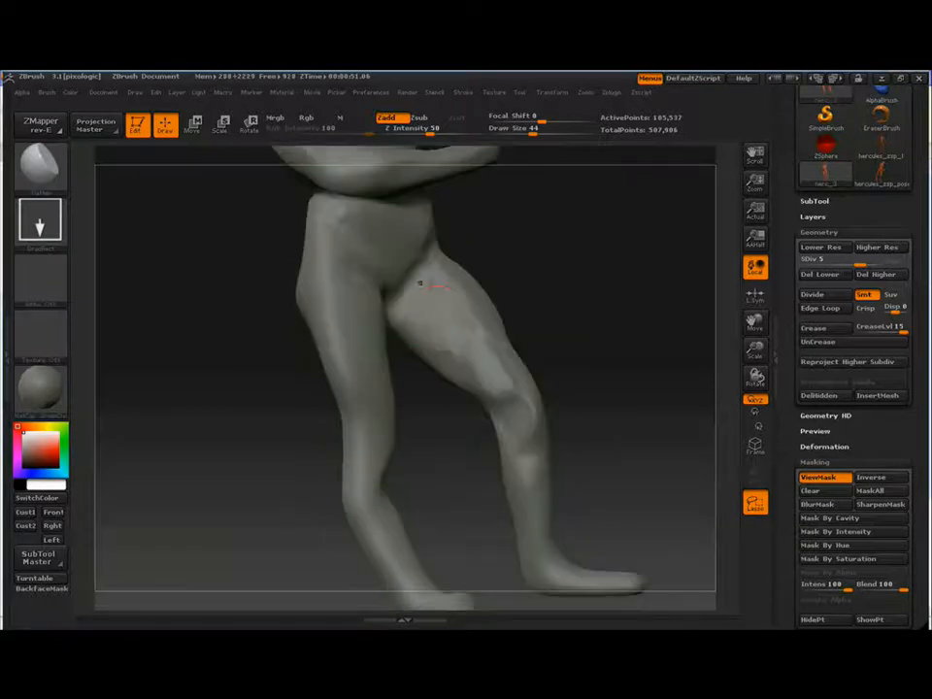
pyautogui.moveTo(583, 388)
pyautogui.mouseDown()
pyautogui.moveTo(582, 194)
pyautogui.moveTo(633, 376)
pyautogui.moveTo(384, 358)
pyautogui.moveTo(422, 260)
pyautogui.moveTo(511, 316)
pyautogui.moveTo(475, 393)
pyautogui.moveTo(487, 377)
pyautogui.moveTo(555, 422)
pyautogui.moveTo(506, 369)
pyautogui.moveTo(615, 396)
pyautogui.moveTo(512, 429)
pyautogui.mouseUp()
# Step: Sculpt the left knee and surrounding leg forms with the Clay brush at draw size 28
pyautogui.press('1')
pyautogui.moveTo(507, 414)
pyautogui.mouseDown(button='right')
pyautogui.moveTo(605, 403)
pyautogui.moveTo(450, 466)
pyautogui.moveTo(424, 331)
pyautogui.moveTo(446, 387)
pyautogui.mouseUp(button='right')
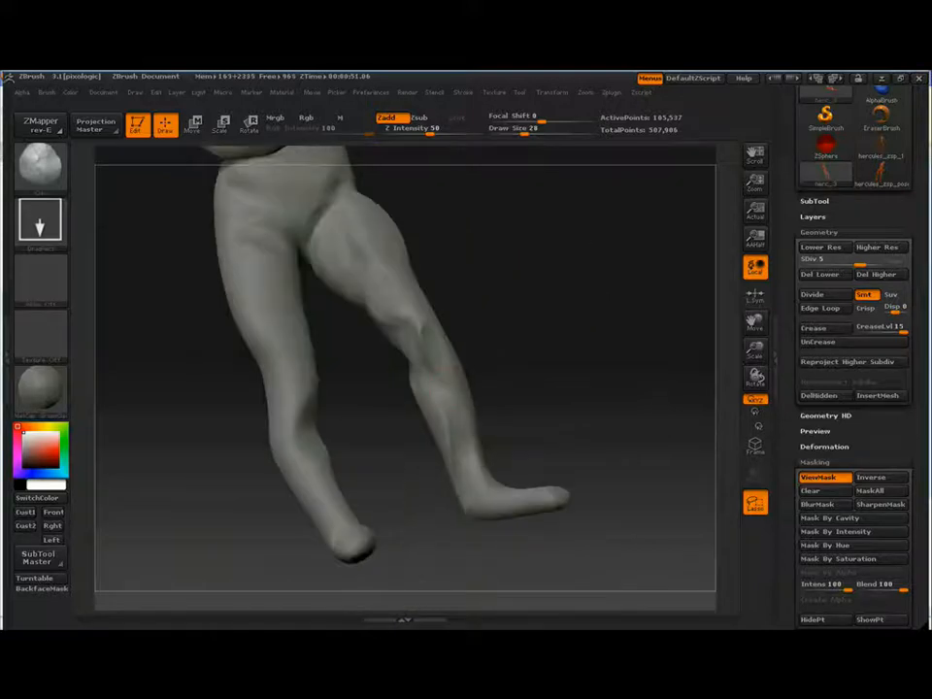
pyautogui.moveTo(602, 408); pyautogui.dragTo(548, 479)
pyautogui.keyDown('alt'); pyautogui.moveTo(543, 407); pyautogui.dragTo(466, 476); pyautogui.keyUp('alt')
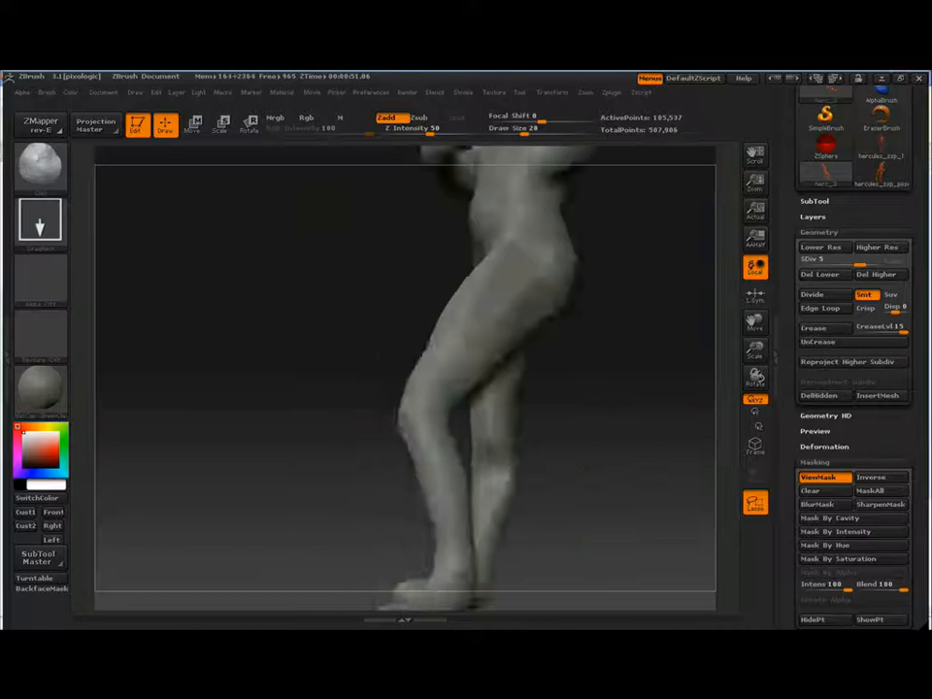
pyautogui.moveTo(359, 432)
pyautogui.mouseDown()
pyautogui.moveTo(476, 426)
pyautogui.moveTo(432, 431)
pyautogui.mouseUp()
# Step: Mask a strip along the left outer thigh from hip to knee at draw size 40, and invert the mask
pyautogui.press('s')
pyautogui.click(391, 474)
pyautogui.moveTo(514, 466)
pyautogui.mouseDown()
pyautogui.moveTo(573, 464)
pyautogui.moveTo(457, 466)
pyautogui.mouseUp()
pyautogui.moveTo(449, 325)
pyautogui.keyDown('ctrl'); pyautogui.mouseDown()
pyautogui.moveTo(427, 412)
pyautogui.moveTo(381, 485)
pyautogui.mouseUp(); pyautogui.keyUp('ctrl')
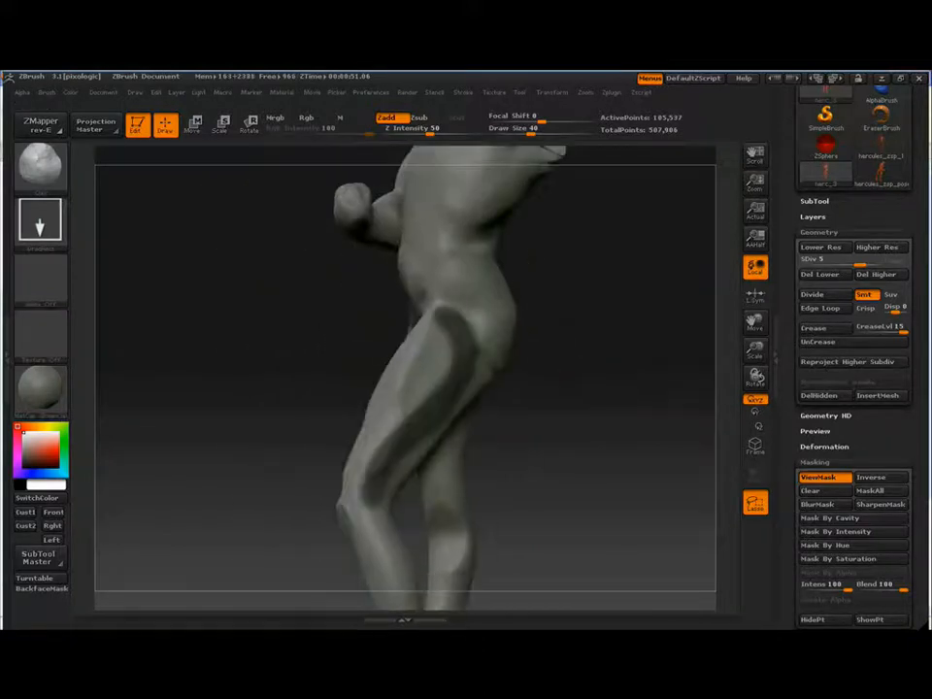
pyautogui.keyDown('ctrl'); pyautogui.click(575, 401); pyautogui.keyUp('ctrl')
# Step: Rework the unmasked outer thigh strip at draw size 54 and clear the mask
pyautogui.keyDown('ctrl'); pyautogui.keyDown('alt'); pyautogui.moveTo(432, 344); pyautogui.dragTo(399, 420); pyautogui.keyUp('alt'); pyautogui.keyUp('ctrl')
pyautogui.press('s')
pyautogui.click(464, 346)
pyautogui.keyDown('ctrl'); pyautogui.keyDown('alt'); pyautogui.moveTo(448, 365); pyautogui.dragTo(382, 452); pyautogui.keyUp('alt'); pyautogui.keyUp('ctrl')
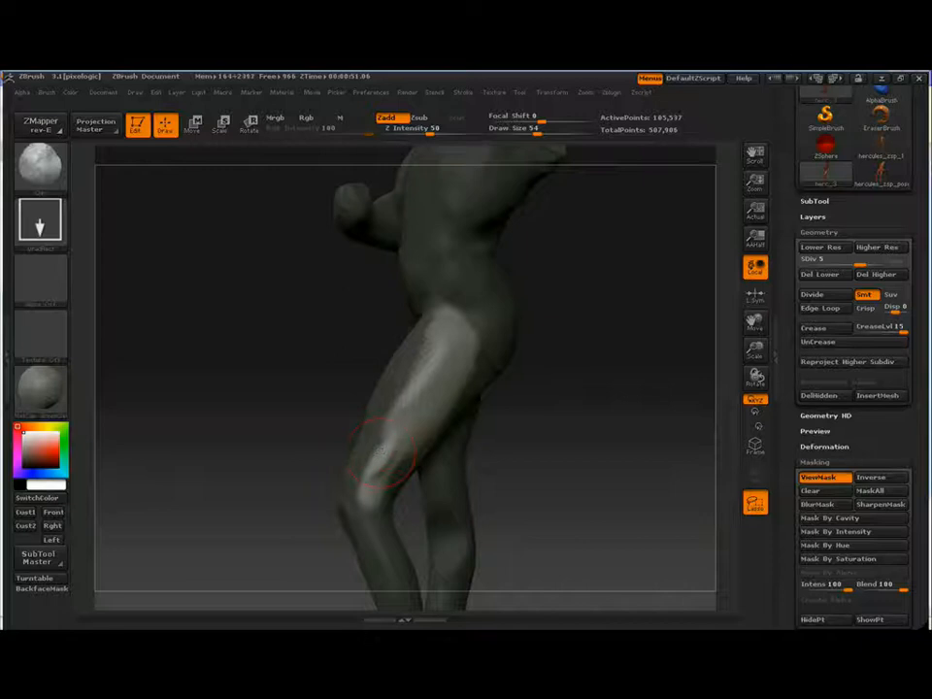
pyautogui.moveTo(506, 390); pyautogui.dragTo(543, 380)
# Step: Sculpt the side of the left hip and buttock with the Clay brush at draw size 44
pyautogui.moveTo(563, 446); pyautogui.dragTo(480, 418)
pyautogui.press('[')
pyautogui.moveTo(474, 309); pyautogui.dragTo(478, 373, button='right')
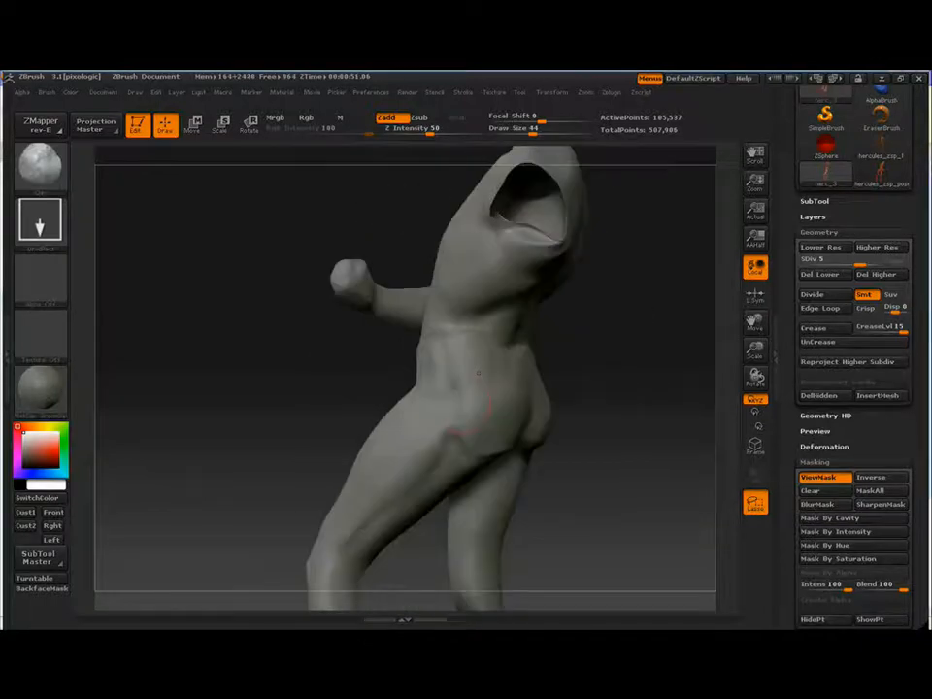
pyautogui.moveTo(464, 412)
pyautogui.mouseDown()
pyautogui.moveTo(469, 432)
pyautogui.moveTo(452, 427)
pyautogui.mouseUp()
pyautogui.moveTo(655, 374); pyautogui.dragTo(581, 361)
pyautogui.moveTo(459, 431); pyautogui.dragTo(445, 382, button='right')
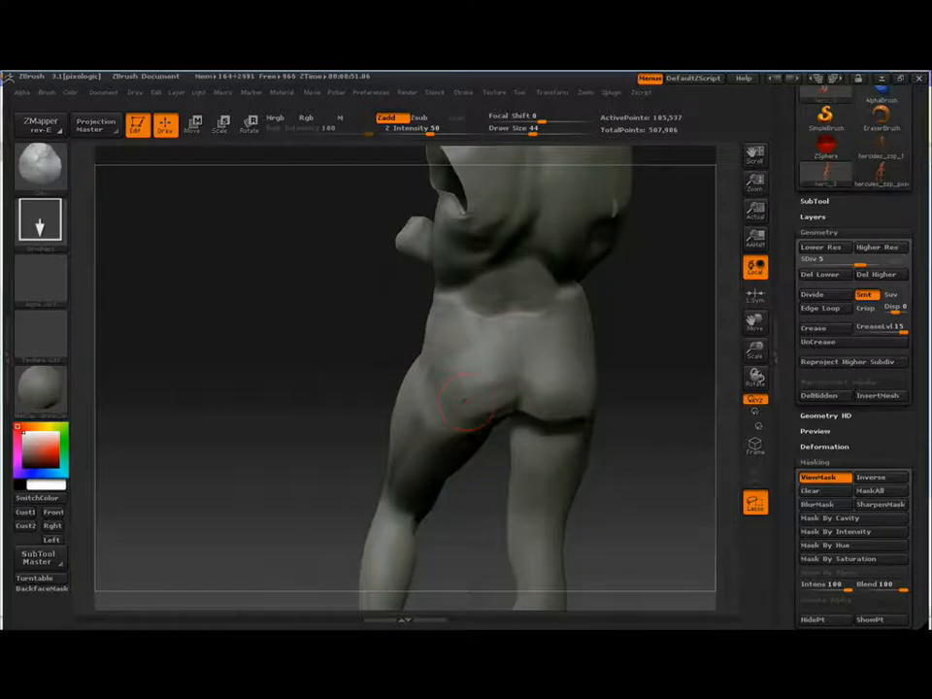
# Step: Sculpt the sacrum area and lower back above the buttocks
pyautogui.moveTo(493, 339); pyautogui.dragTo(532, 338)
pyautogui.moveTo(524, 335); pyautogui.dragTo(512, 294, button='right')
pyautogui.moveTo(490, 296); pyautogui.dragTo(504, 313)
pyautogui.moveTo(529, 296); pyautogui.dragTo(547, 308)
pyautogui.keyDown('alt'); pyautogui.moveTo(524, 320); pyautogui.dragTo(534, 273, button='right'); pyautogui.keyUp('alt')
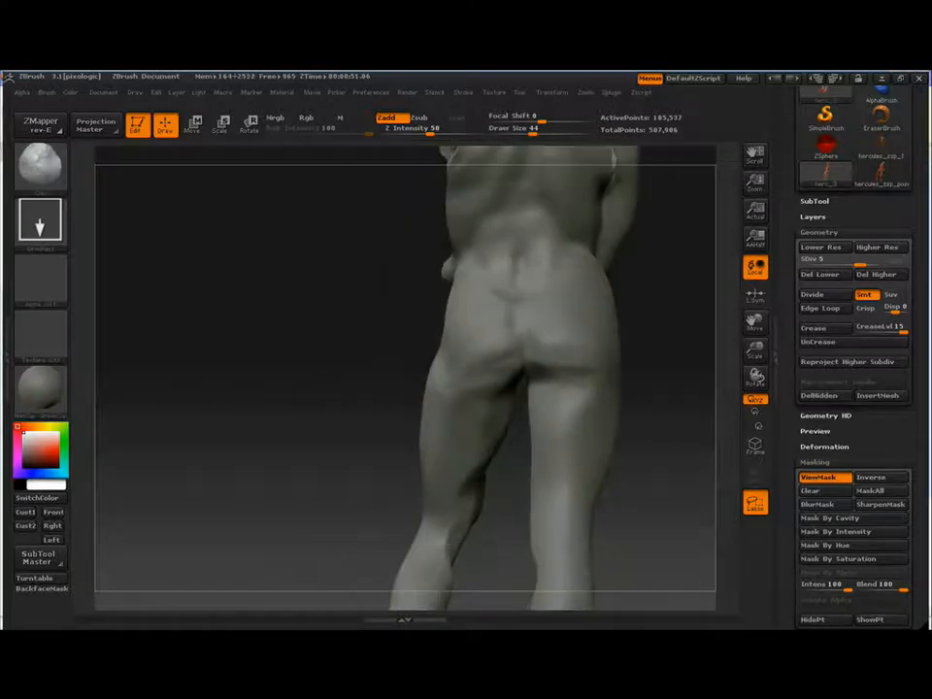
# Step: Refine the buttocks and the back of the left thigh and knee, reducing the draw size to 29
pyautogui.moveTo(463, 361); pyautogui.dragTo(519, 282, button='right')
pyautogui.moveTo(524, 291)
pyautogui.mouseDown()
pyautogui.moveTo(509, 316)
pyautogui.moveTo(495, 309)
pyautogui.moveTo(485, 344)
pyautogui.mouseUp()
pyautogui.moveTo(373, 389)
pyautogui.mouseDown()
pyautogui.moveTo(386, 359)
pyautogui.moveTo(391, 371)
pyautogui.moveTo(456, 374)
pyautogui.mouseUp()
pyautogui.press('[')
pyautogui.moveTo(553, 342); pyautogui.dragTo(669, 345)
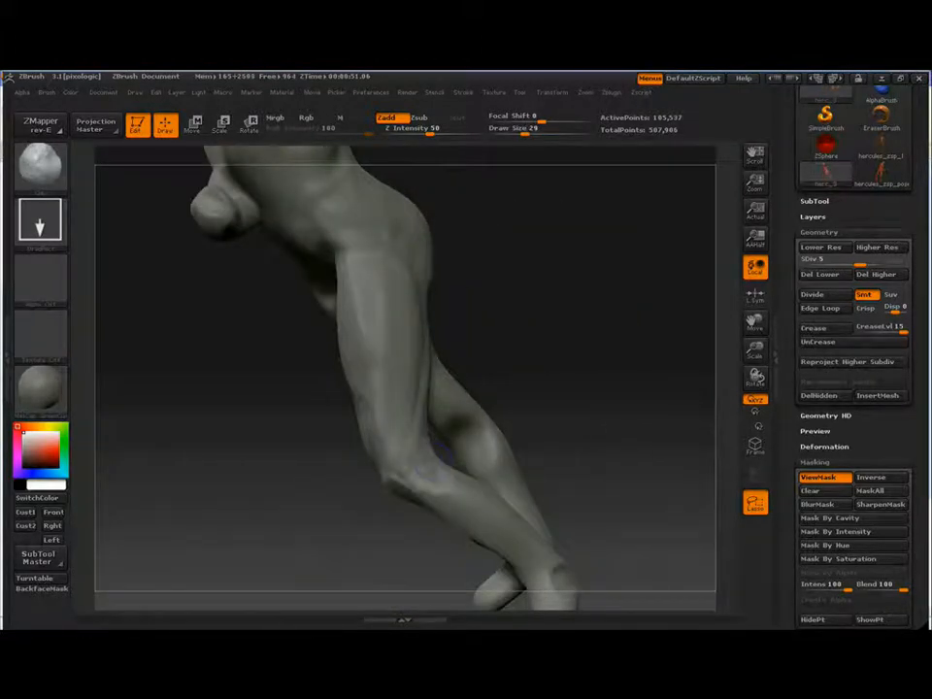
pyautogui.moveTo(553, 419)
pyautogui.mouseDown()
pyautogui.moveTo(423, 435)
pyautogui.moveTo(406, 316)
pyautogui.moveTo(367, 280)
pyautogui.moveTo(384, 237)
pyautogui.moveTo(452, 255)
pyautogui.moveTo(543, 339)
pyautogui.moveTo(645, 342)
pyautogui.moveTo(582, 353)
pyautogui.moveTo(661, 335)
pyautogui.moveTo(428, 344)
pyautogui.moveTo(582, 448)
pyautogui.mouseUp()
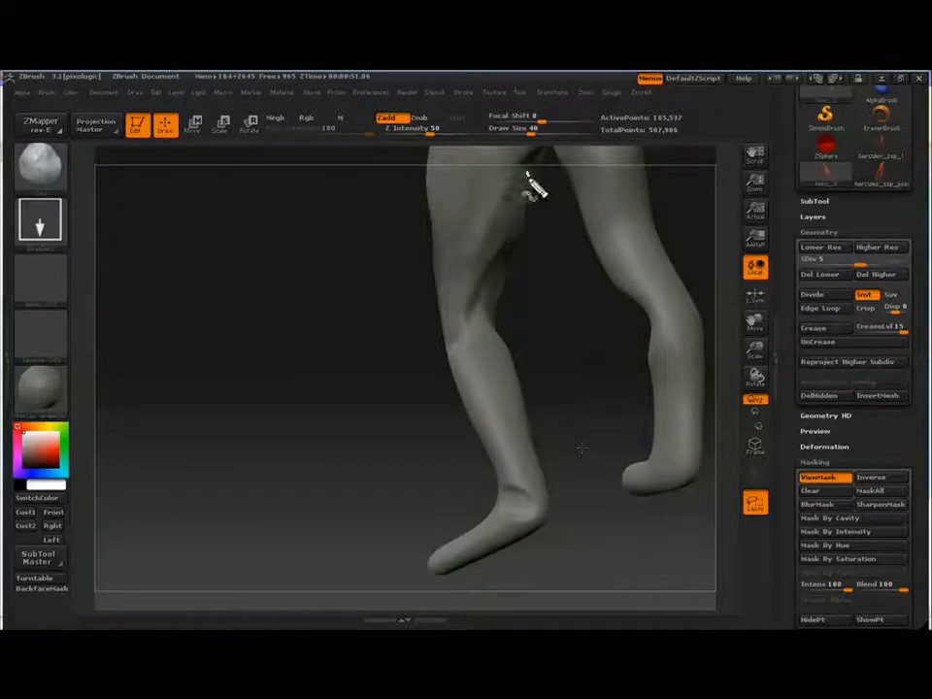
# Step: Annotate the left hamstrings as two ovals with arrows to the knee, add a calf oval inserting between them, and clear the annotations
pyautogui.moveTo(529, 178)
pyautogui.mouseDown()
pyautogui.moveTo(526, 191)
pyautogui.moveTo(520, 181)
pyautogui.moveTo(532, 213)
pyautogui.moveTo(525, 172)
pyautogui.mouseUp()
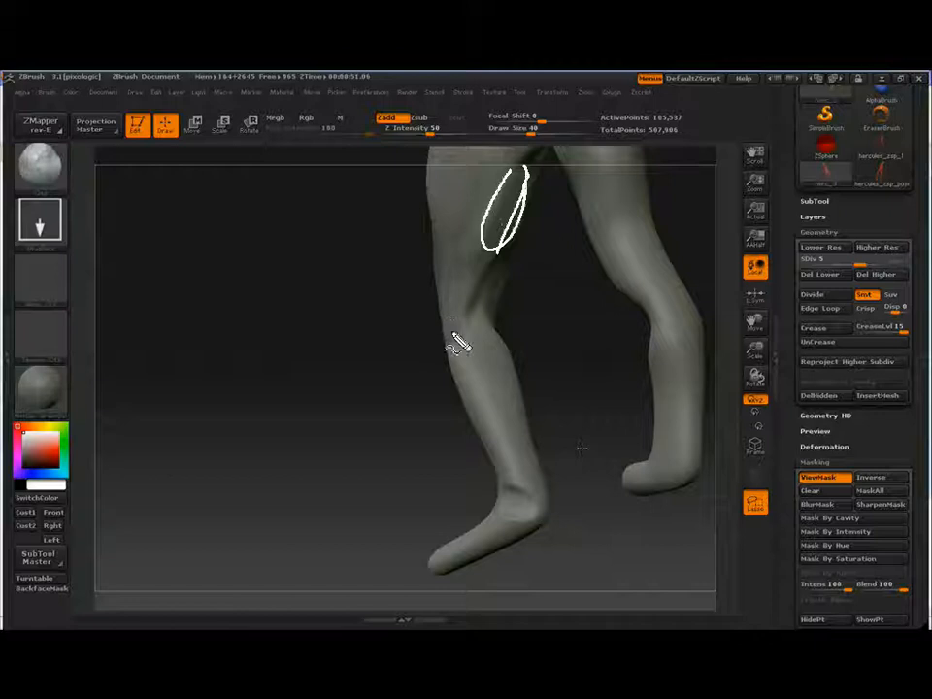
pyautogui.moveTo(493, 256)
pyautogui.mouseDown()
pyautogui.moveTo(458, 335)
pyautogui.moveTo(472, 322)
pyautogui.mouseUp()
pyautogui.moveTo(530, 192)
pyautogui.mouseDown()
pyautogui.moveTo(539, 225)
pyautogui.moveTo(509, 260)
pyautogui.moveTo(503, 341)
pyautogui.mouseUp()
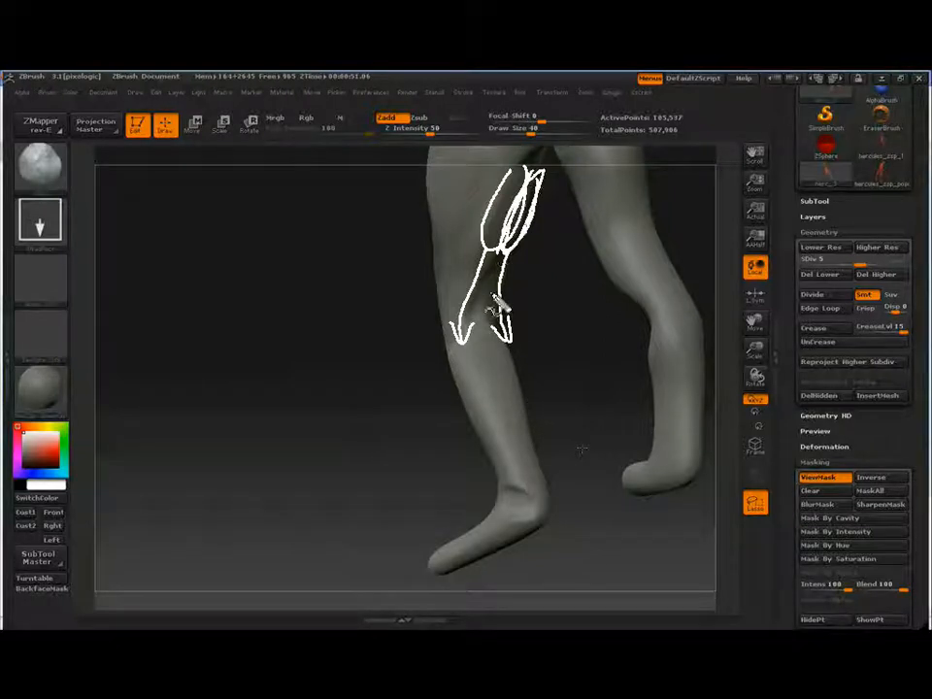
pyautogui.moveTo(513, 361)
pyautogui.mouseDown()
pyautogui.moveTo(527, 381)
pyautogui.moveTo(497, 352)
pyautogui.mouseUp()
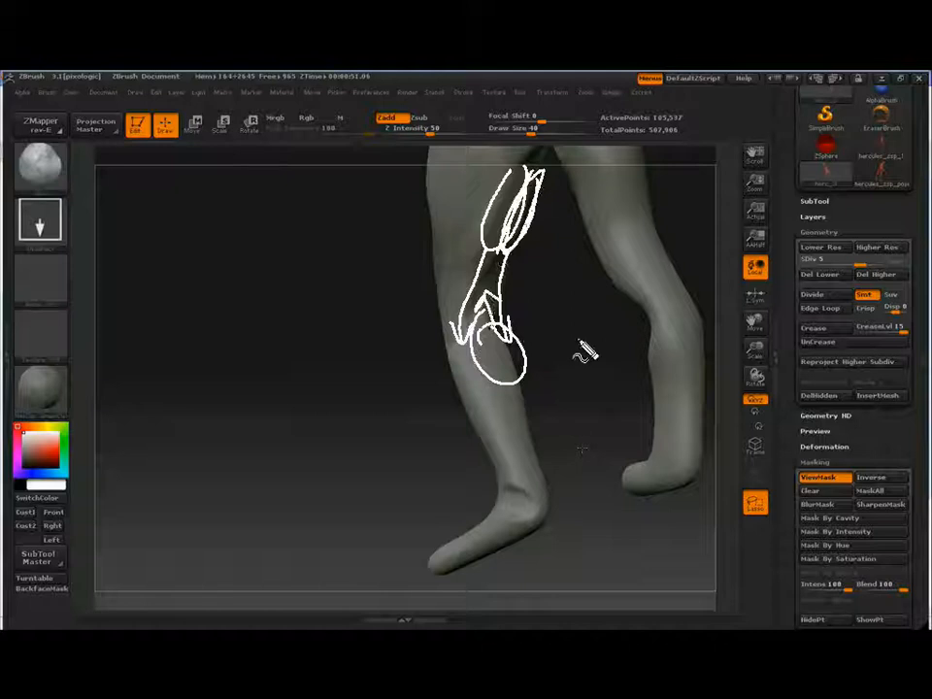
pyautogui.press('Escape')
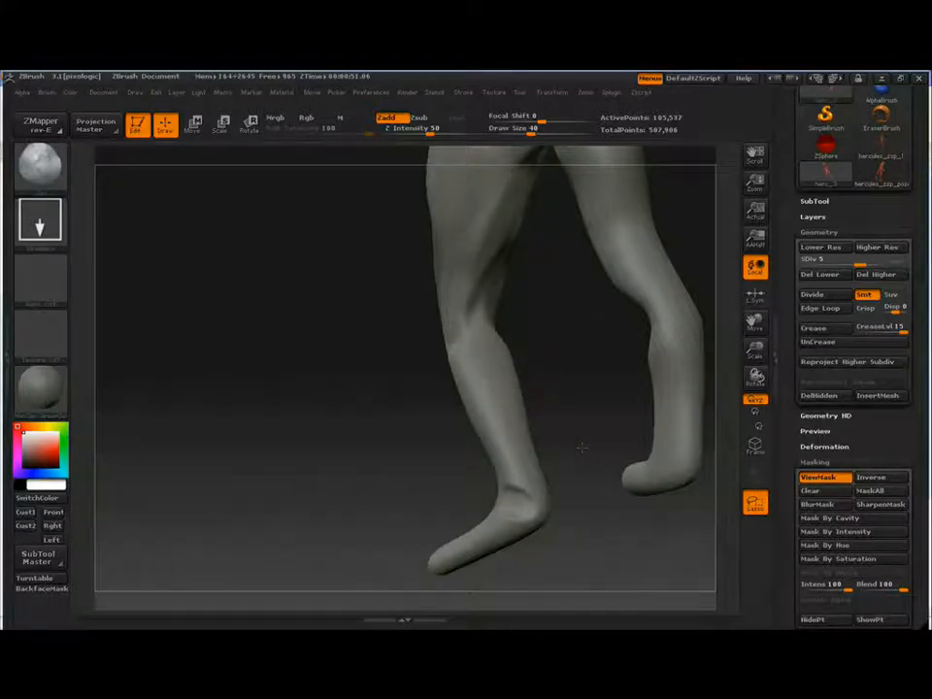
# Step: Build up the left calf and lower leg with the Clay brush at draw size 57
pyautogui.moveTo(581, 448); pyautogui.dragTo(611, 444)
pyautogui.moveTo(499, 381); pyautogui.dragTo(489, 400)
pyautogui.moveTo(571, 350)
pyautogui.mouseDown()
pyautogui.moveTo(633, 318)
pyautogui.moveTo(665, 318)
pyautogui.mouseUp()
pyautogui.press(']')
pyautogui.moveTo(480, 368); pyautogui.dragTo(560, 461)
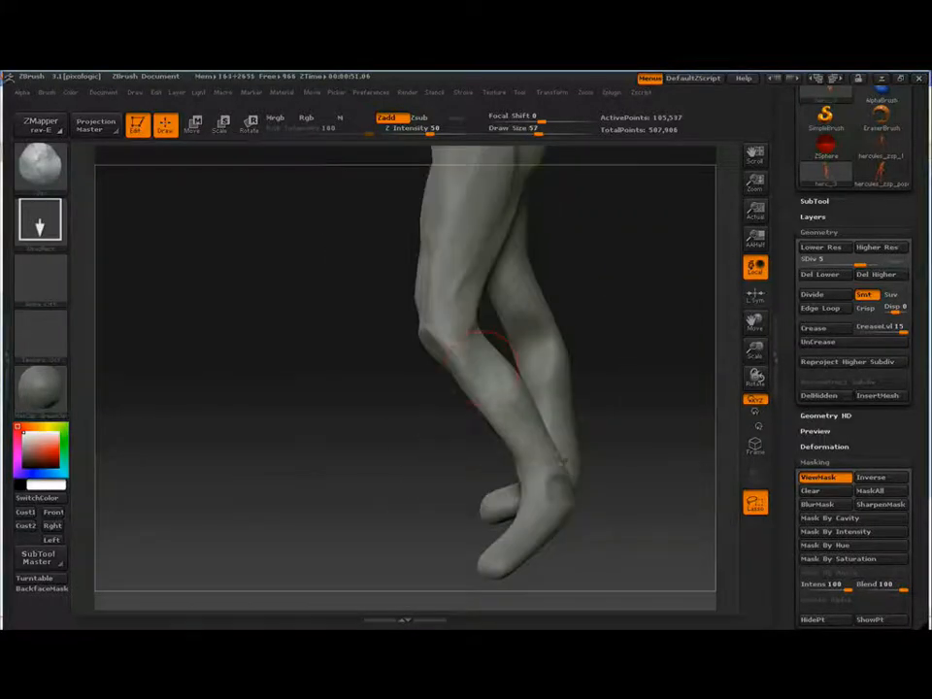
pyautogui.moveTo(631, 436)
pyautogui.mouseDown()
pyautogui.moveTo(558, 388)
pyautogui.moveTo(567, 373)
pyautogui.moveTo(537, 388)
pyautogui.moveTo(533, 373)
pyautogui.mouseUp()
pyautogui.moveTo(446, 384)
pyautogui.mouseDown()
pyautogui.moveTo(524, 379)
pyautogui.moveTo(504, 374)
pyautogui.mouseUp()
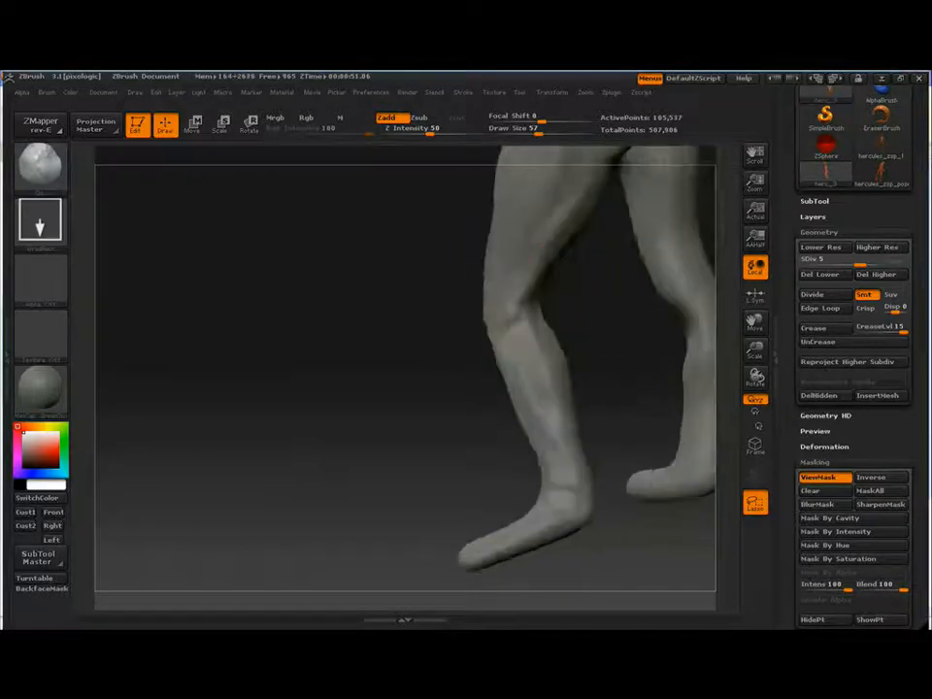
# Step: Shape the left shin and the inner side of the calf down to the ankle
pyautogui.moveTo(621, 408); pyautogui.dragTo(588, 393)
pyautogui.moveTo(509, 412); pyautogui.dragTo(509, 485)
pyautogui.moveTo(621, 427); pyautogui.dragTo(558, 422)
pyautogui.moveTo(651, 453)
pyautogui.mouseDown()
pyautogui.moveTo(573, 446)
pyautogui.moveTo(509, 456)
pyautogui.mouseUp()
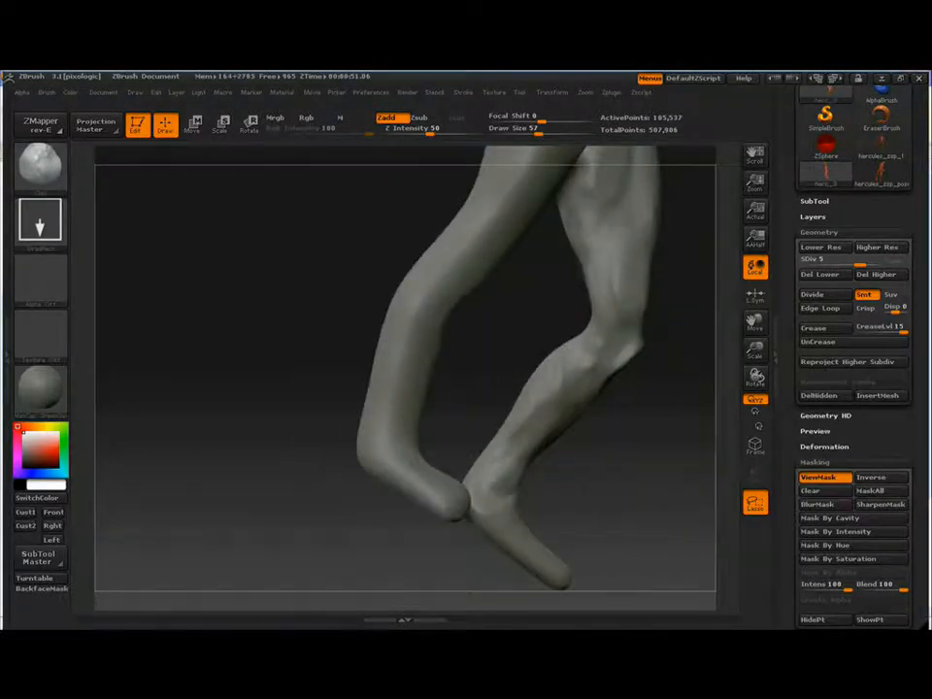
pyautogui.press('f')
# Step: Sculpt the left ankle, heel and wedge-shaped foot, using the Clay brush at draw size 34
pyautogui.moveTo(602, 368); pyautogui.dragTo(453, 390)
pyautogui.moveTo(335, 398)
pyautogui.mouseDown()
pyautogui.moveTo(262, 359)
pyautogui.moveTo(349, 427)
pyautogui.mouseUp()
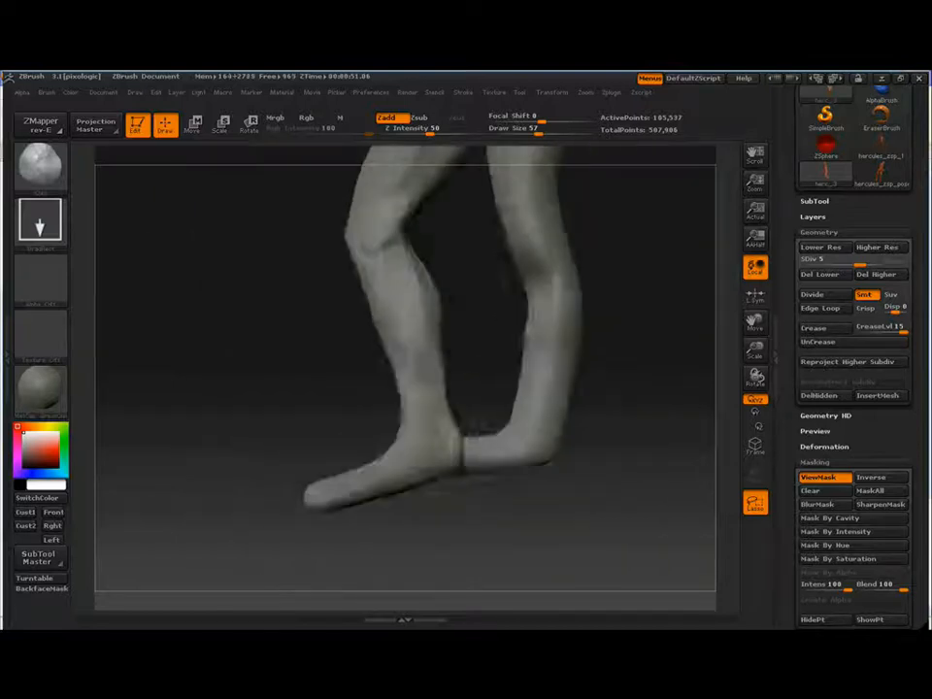
pyautogui.moveTo(543, 436)
pyautogui.mouseDown()
pyautogui.moveTo(602, 437)
pyautogui.moveTo(621, 388)
pyautogui.moveTo(621, 433)
pyautogui.moveTo(379, 460)
pyautogui.moveTo(486, 481)
pyautogui.moveTo(350, 453)
pyautogui.mouseUp()
pyautogui.moveTo(488, 426); pyautogui.dragTo(447, 428)
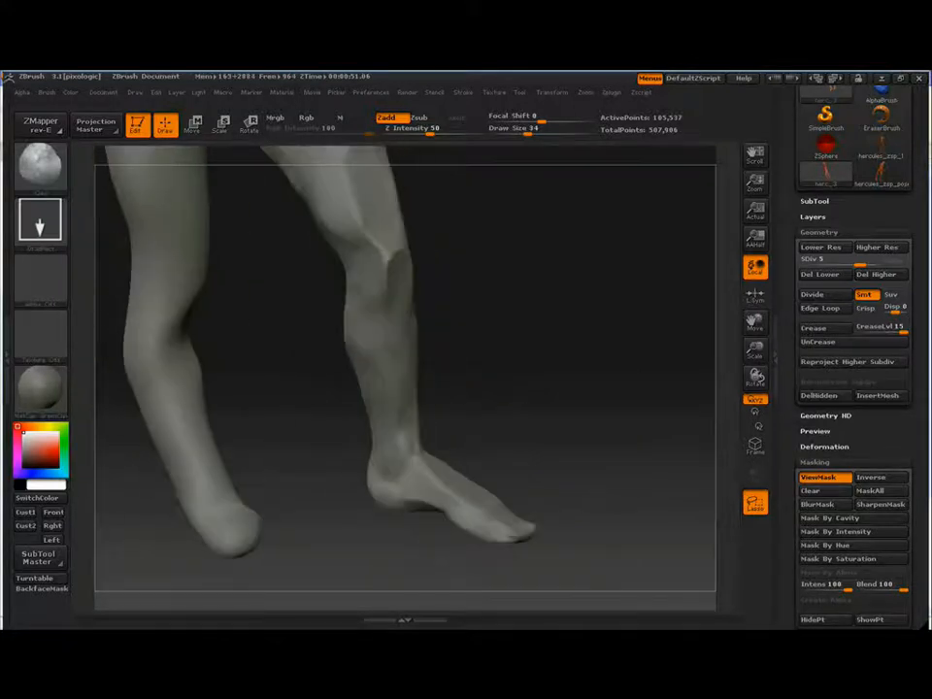
pyautogui.moveTo(292, 363); pyautogui.dragTo(410, 405)
pyautogui.moveTo(546, 393)
pyautogui.mouseDown()
pyautogui.moveTo(562, 378)
pyautogui.moveTo(606, 382)
pyautogui.moveTo(592, 330)
pyautogui.mouseUp()
# Step: Hide the arms and refine the backs of the thighs and the buttocks with the Clay brush at draw size 42
pyautogui.keyDown('ctrl'); pyautogui.click(606, 382); pyautogui.keyUp('ctrl')
pyautogui.press('s')
pyautogui.click(430, 399)
pyautogui.keyDown('ctrl'); pyautogui.moveTo(608, 405); pyautogui.dragTo(626, 427); pyautogui.keyUp('ctrl')
pyautogui.moveTo(626, 427)
pyautogui.mouseDown()
pyautogui.moveTo(465, 437)
pyautogui.moveTo(407, 584)
pyautogui.moveTo(425, 407)
pyautogui.moveTo(604, 296)
pyautogui.moveTo(424, 344)
pyautogui.moveTo(434, 290)
pyautogui.mouseUp()
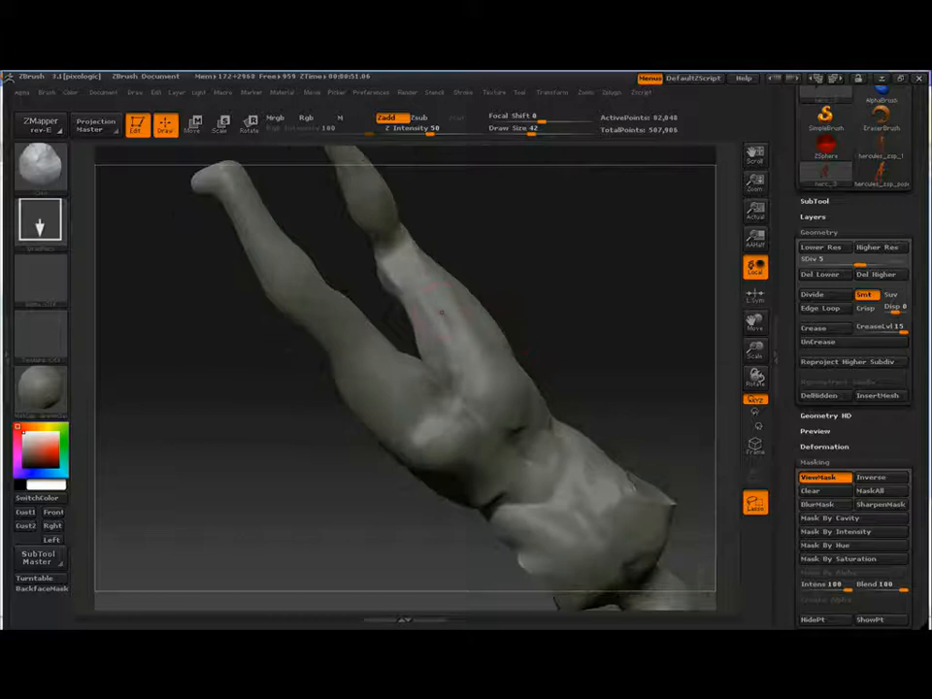
pyautogui.moveTo(592, 291)
pyautogui.mouseDown()
pyautogui.moveTo(582, 368)
pyautogui.moveTo(554, 320)
pyautogui.moveTo(592, 325)
pyautogui.moveTo(563, 340)
pyautogui.moveTo(703, 377)
pyautogui.moveTo(648, 390)
pyautogui.moveTo(341, 358)
pyautogui.moveTo(320, 340)
pyautogui.moveTo(427, 335)
pyautogui.moveTo(402, 364)
pyautogui.moveTo(436, 339)
pyautogui.moveTo(572, 359)
pyautogui.moveTo(529, 357)
pyautogui.mouseUp()
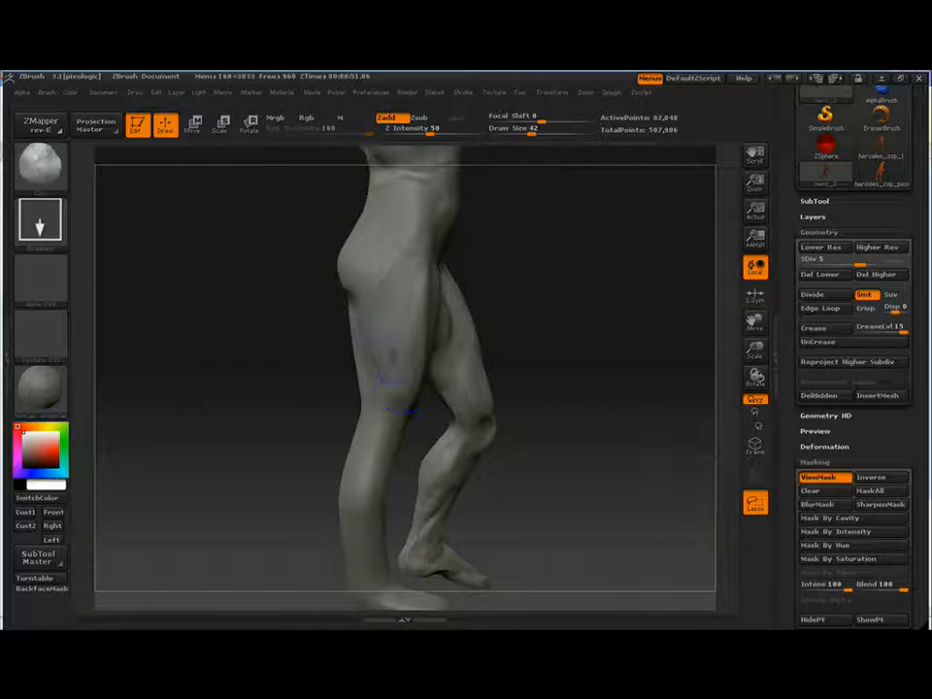
pyautogui.keyDown('alt'); pyautogui.moveTo(611, 272); pyautogui.dragTo(596, 324); pyautogui.keyUp('alt')
pyautogui.moveTo(596, 278)
pyautogui.mouseDown()
pyautogui.moveTo(388, 259)
pyautogui.moveTo(345, 280)
pyautogui.mouseUp()
pyautogui.moveTo(361, 333); pyautogui.dragTo(442, 339)
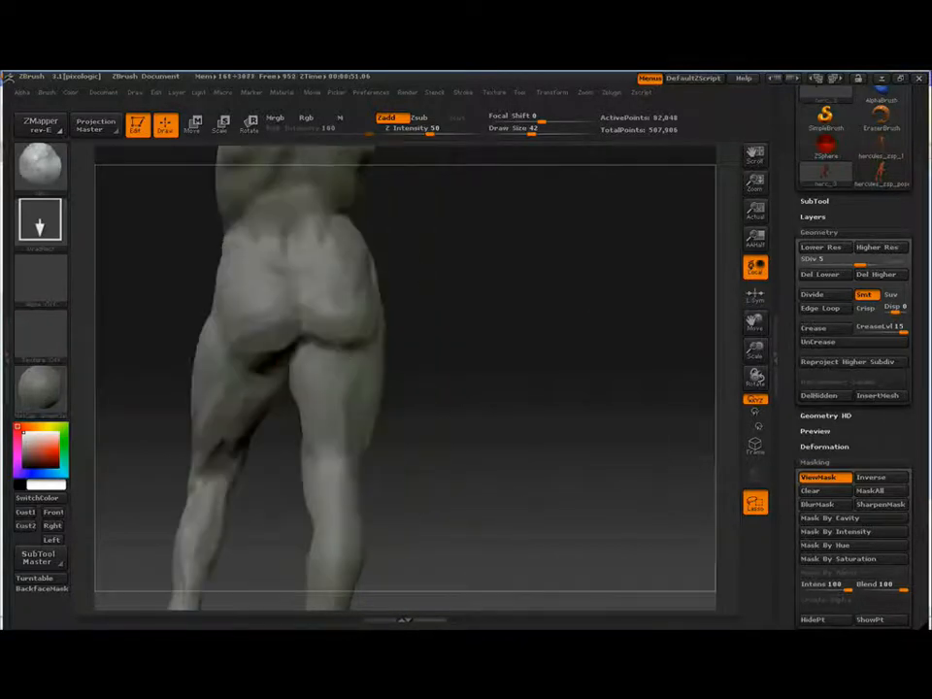
# Step: Shape the right calf, ankle and rough foot with the Clay brush
pyautogui.moveTo(364, 503)
pyautogui.keyDown('alt'); pyautogui.mouseDown()
pyautogui.moveTo(411, 396)
pyautogui.moveTo(406, 370)
pyautogui.moveTo(576, 335)
pyautogui.moveTo(460, 305)
pyautogui.moveTo(383, 334)
pyautogui.moveTo(506, 373)
pyautogui.moveTo(538, 361)
pyautogui.moveTo(495, 364)
pyautogui.moveTo(412, 339)
pyautogui.moveTo(359, 344)
pyautogui.moveTo(354, 327)
pyautogui.mouseUp(); pyautogui.keyUp('alt')
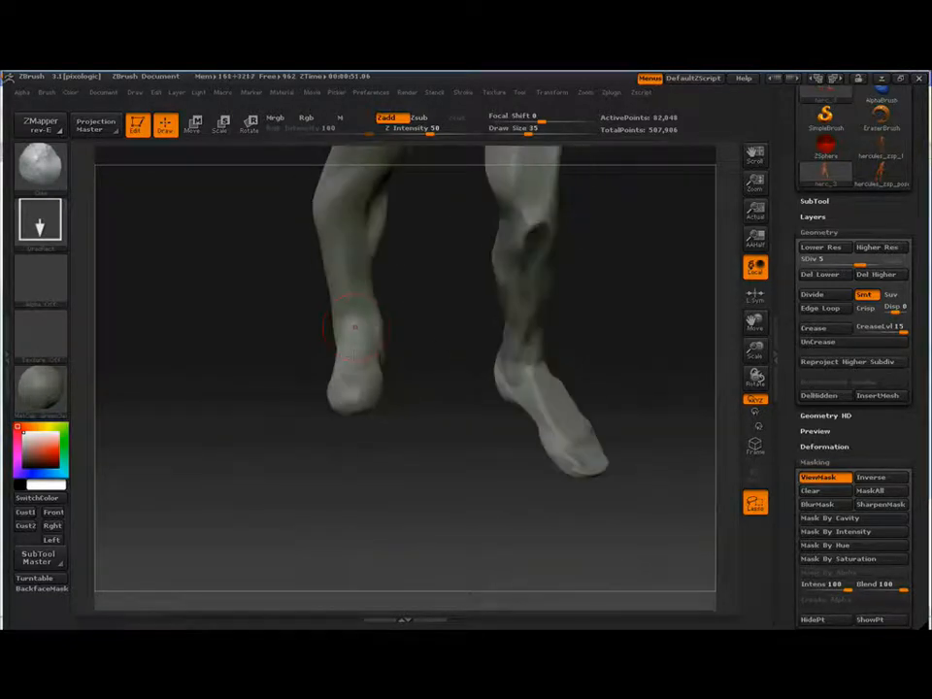
pyautogui.moveTo(417, 363); pyautogui.dragTo(373, 361)
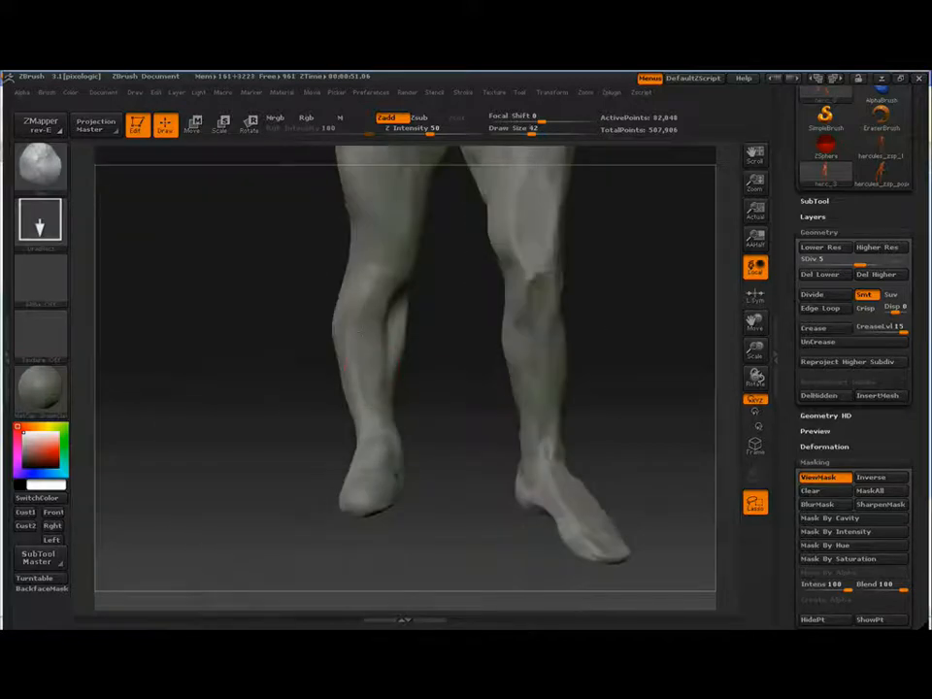
pyautogui.press('f')
pyautogui.moveTo(485, 386); pyautogui.dragTo(543, 466)
pyautogui.moveTo(360, 406); pyautogui.dragTo(365, 406)
pyautogui.moveTo(582, 388)
pyautogui.mouseDown()
pyautogui.moveTo(631, 388)
pyautogui.moveTo(587, 388)
pyautogui.moveTo(583, 456)
pyautogui.mouseUp()
pyautogui.press('f')
pyautogui.moveTo(582, 388)
pyautogui.mouseDown()
pyautogui.moveTo(524, 389)
pyautogui.moveTo(607, 389)
pyautogui.moveTo(582, 379)
pyautogui.moveTo(624, 360)
pyautogui.moveTo(660, 325)
pyautogui.mouseUp()
# Step: Sculpt the instep and front planes of the right foot with the Clay brush at draw size 35
pyautogui.moveTo(536, 132); pyautogui.dragTo(528, 132)
pyautogui.moveTo(450, 489); pyautogui.dragTo(481, 494)
pyautogui.moveTo(624, 368); pyautogui.dragTo(592, 436)
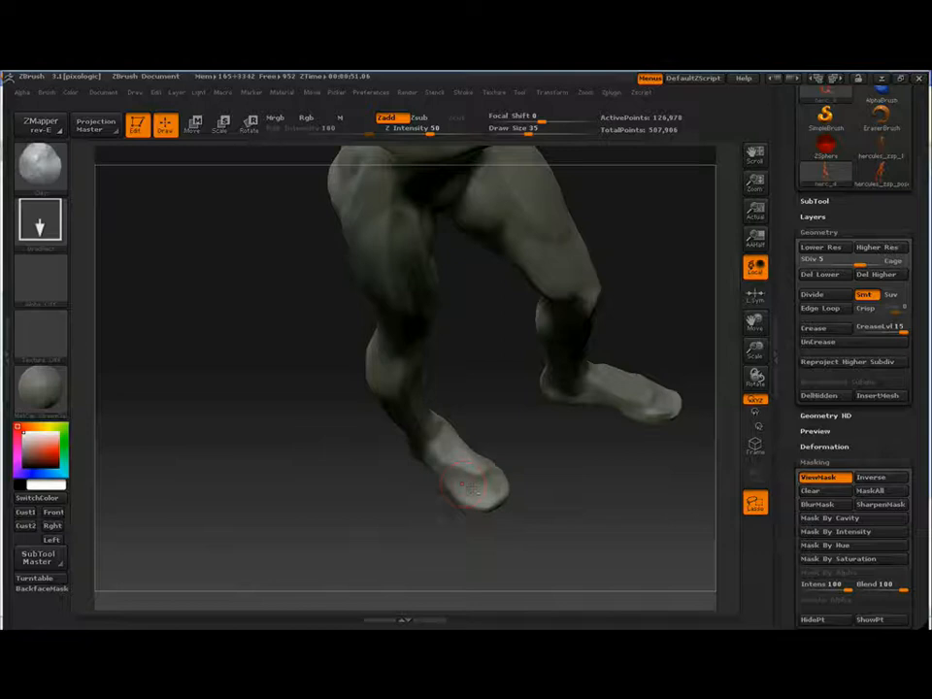
pyautogui.moveTo(602, 486); pyautogui.dragTo(524, 291)
pyautogui.moveTo(622, 369); pyautogui.dragTo(582, 486)
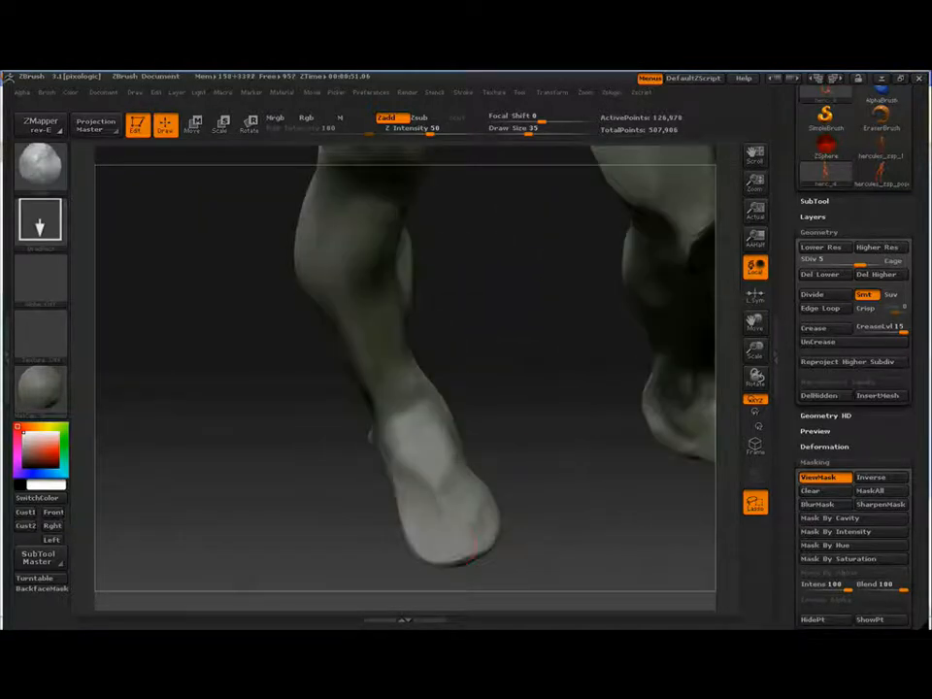
pyautogui.moveTo(498, 542); pyautogui.dragTo(660, 418)
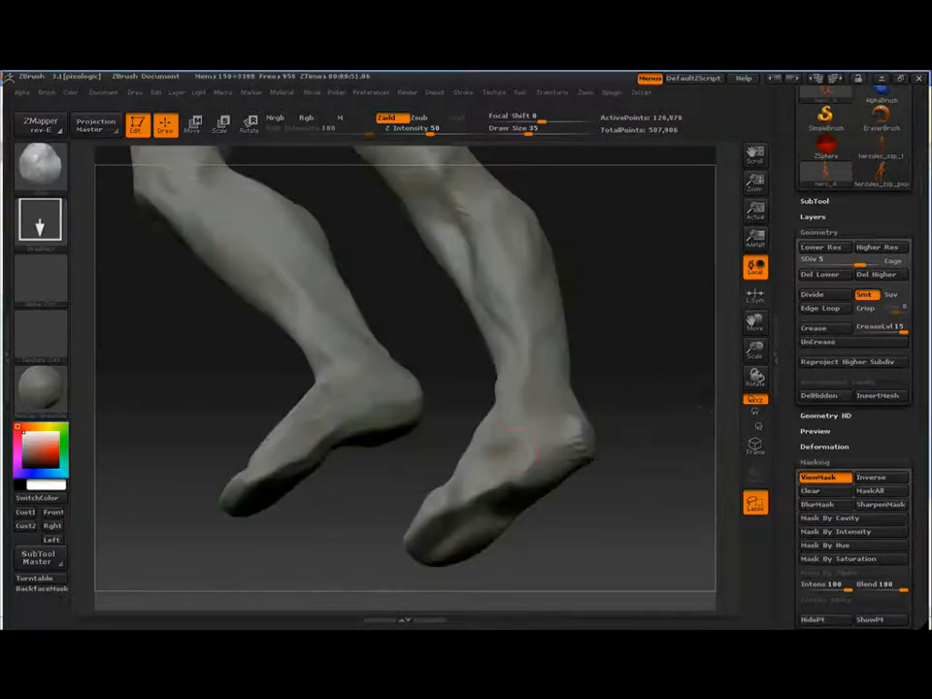
# Step: Carve the right foot's inner arch, build up its heel and ankle, and touch up the left calf
pyautogui.moveTo(513, 443); pyautogui.dragTo(490, 529)
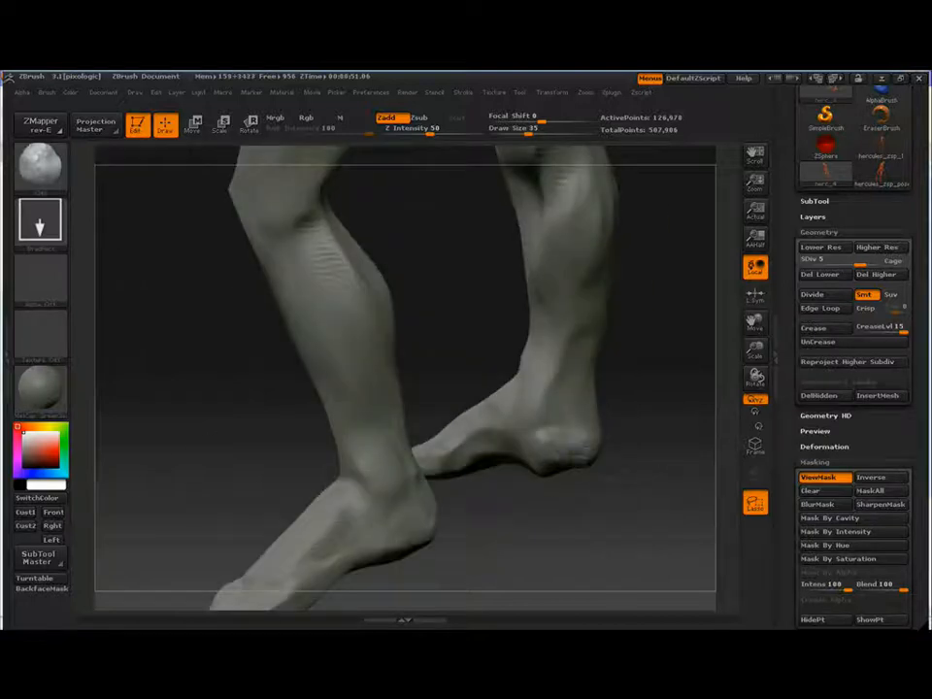
pyautogui.moveTo(403, 291); pyautogui.dragTo(393, 228)
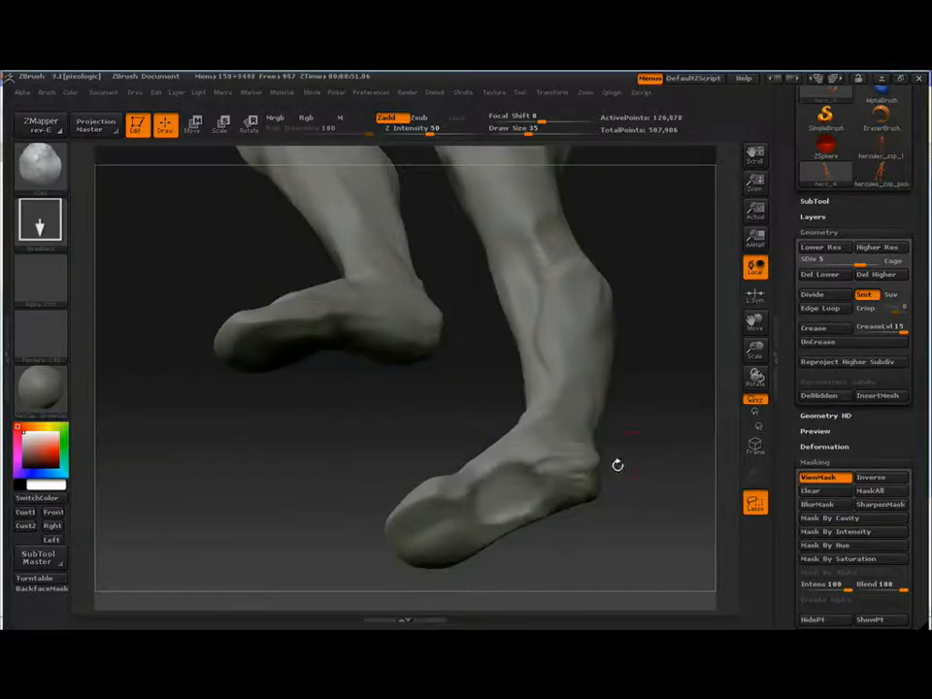
pyautogui.moveTo(618, 465); pyautogui.dragTo(582, 407)
pyautogui.moveTo(463, 447); pyautogui.dragTo(601, 505)
pyautogui.keyDown('alt'); pyautogui.moveTo(601, 436); pyautogui.dragTo(572, 529); pyautogui.keyUp('alt')
# Step: Mask the right leg above the ankle and rotate the foot into position with the transpose line
pyautogui.press('r')
pyautogui.keyDown('ctrl'); pyautogui.moveTo(432, 359); pyautogui.dragTo(448, 417); pyautogui.keyUp('ctrl')
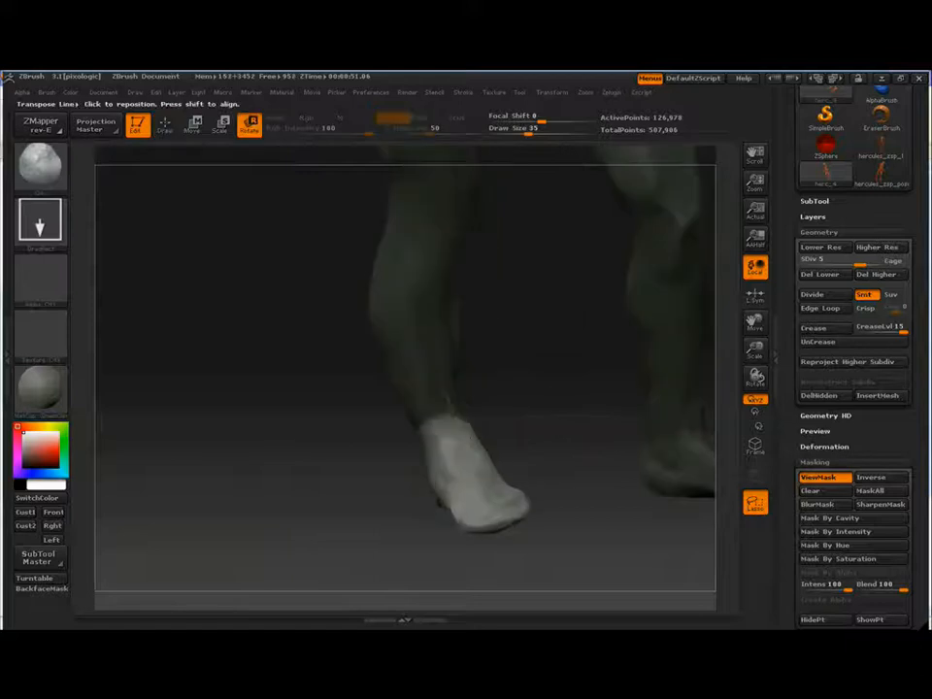
pyautogui.moveTo(563, 495); pyautogui.dragTo(626, 493)
pyautogui.moveTo(450, 574); pyautogui.dragTo(467, 573)
pyautogui.keyDown('ctrl'); pyautogui.moveTo(582, 476); pyautogui.dragTo(593, 485); pyautogui.keyUp('ctrl')
pyautogui.moveTo(594, 485); pyautogui.dragTo(548, 465)
pyautogui.keyDown('ctrl'); pyautogui.moveTo(506, 354); pyautogui.dragTo(453, 386); pyautogui.keyUp('ctrl')
pyautogui.moveTo(609, 337)
pyautogui.mouseDown()
pyautogui.moveTo(521, 358)
pyautogui.moveTo(582, 364)
pyautogui.mouseUp()
pyautogui.keyDown('ctrl'); pyautogui.moveTo(582, 466); pyautogui.dragTo(601, 480); pyautogui.keyUp('ctrl')
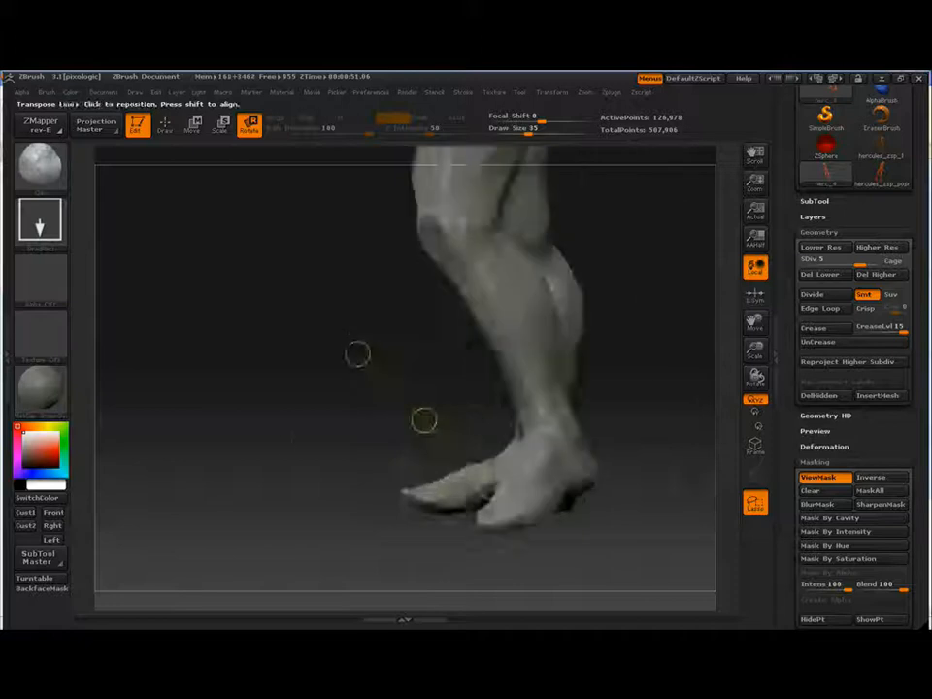
pyautogui.moveTo(601, 388); pyautogui.dragTo(543, 384)
pyautogui.moveTo(582, 466)
pyautogui.keyDown('alt'); pyautogui.mouseDown()
pyautogui.moveTo(582, 389)
pyautogui.moveTo(582, 505)
pyautogui.mouseUp(); pyautogui.keyUp('alt')
pyautogui.keyDown('alt'); pyautogui.moveTo(582, 437); pyautogui.dragTo(543, 417); pyautogui.keyUp('alt')
pyautogui.moveTo(350, 365); pyautogui.dragTo(363, 521)
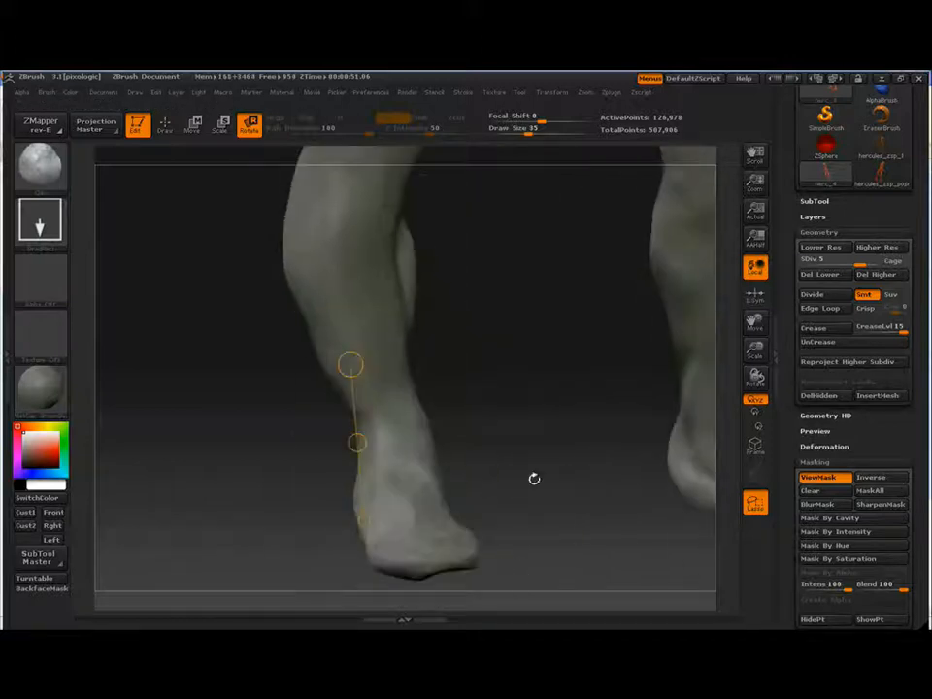
# Step: Return to sculpting and adjust the toe end of the left foot in profile with a brush at draw size 77
pyautogui.moveTo(534, 479); pyautogui.dragTo(582, 474)
pyautogui.moveTo(583, 474)
pyautogui.keyDown('alt'); pyautogui.mouseDown()
pyautogui.moveTo(582, 388)
pyautogui.moveTo(592, 436)
pyautogui.mouseUp(); pyautogui.keyUp('alt')
pyautogui.press('q')
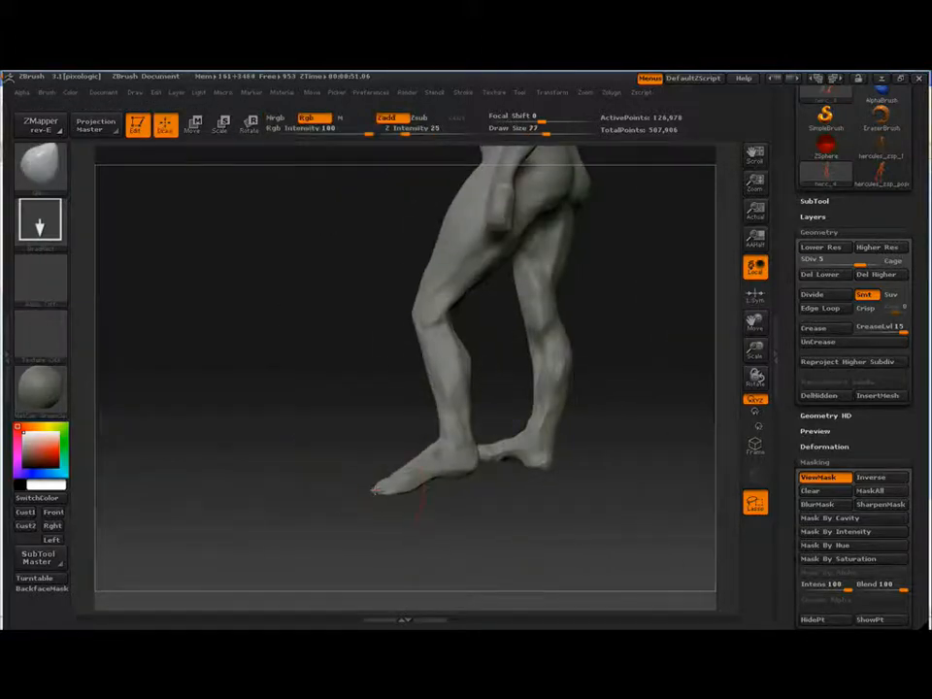
pyautogui.moveTo(316, 427); pyautogui.dragTo(389, 505)
# Step: Hide the arms and shape the side of the rib cage, waist and abdomen with the Clay brush at draw size 42
pyautogui.moveTo(553, 452)
pyautogui.mouseDown()
pyautogui.moveTo(577, 452)
pyautogui.moveTo(595, 431)
pyautogui.moveTo(558, 427)
pyautogui.moveTo(577, 416)
pyautogui.mouseUp()
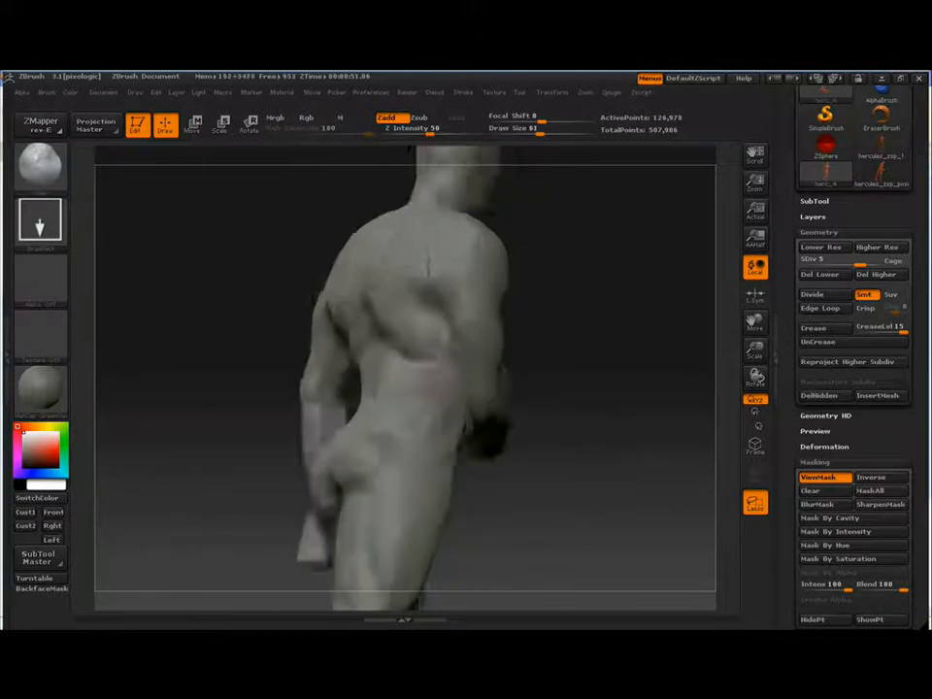
pyautogui.moveTo(292, 418); pyautogui.dragTo(369, 401)
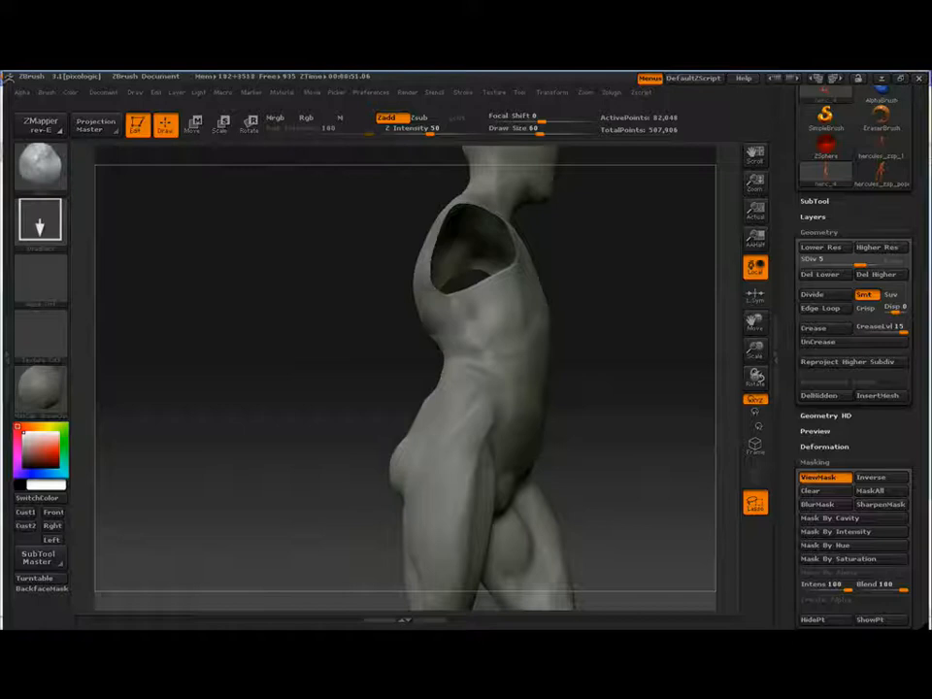
pyautogui.moveTo(524, 365)
pyautogui.mouseDown()
pyautogui.moveTo(475, 357)
pyautogui.moveTo(484, 366)
pyautogui.moveTo(640, 384)
pyautogui.moveTo(635, 419)
pyautogui.mouseUp()
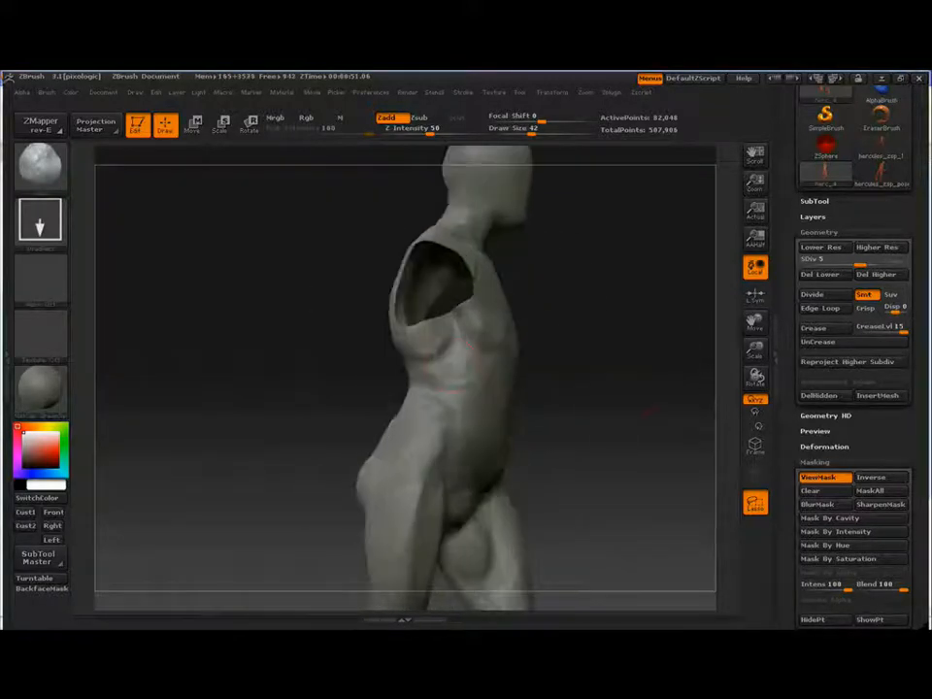
pyautogui.moveTo(634, 419)
pyautogui.mouseDown()
pyautogui.moveTo(563, 418)
pyautogui.moveTo(590, 417)
pyautogui.moveTo(557, 475)
pyautogui.moveTo(631, 418)
pyautogui.moveTo(591, 471)
pyautogui.moveTo(568, 475)
pyautogui.mouseUp()
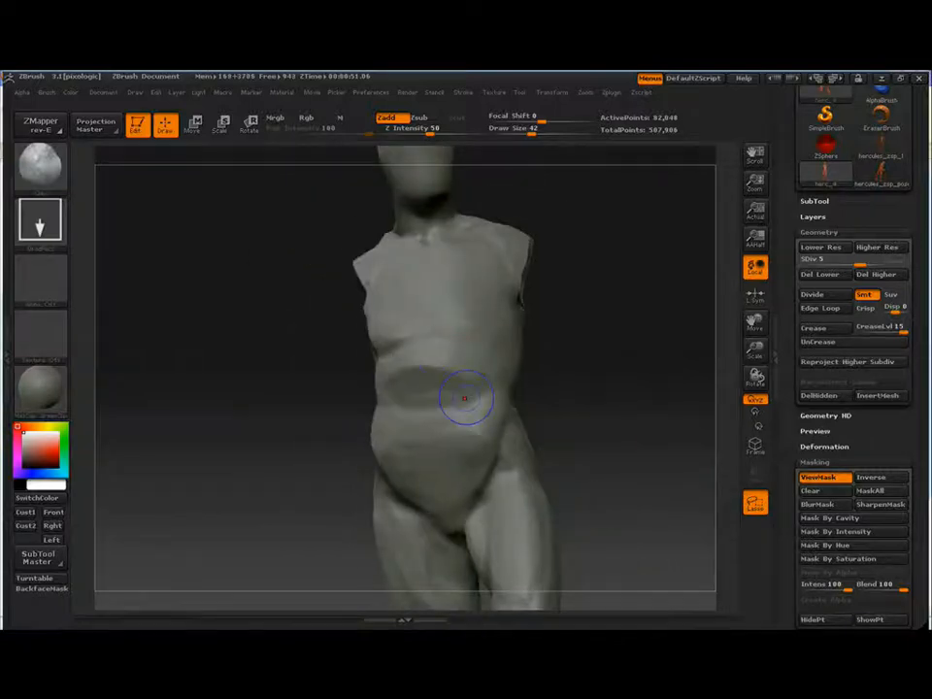
pyautogui.moveTo(563, 400); pyautogui.dragTo(660, 399)
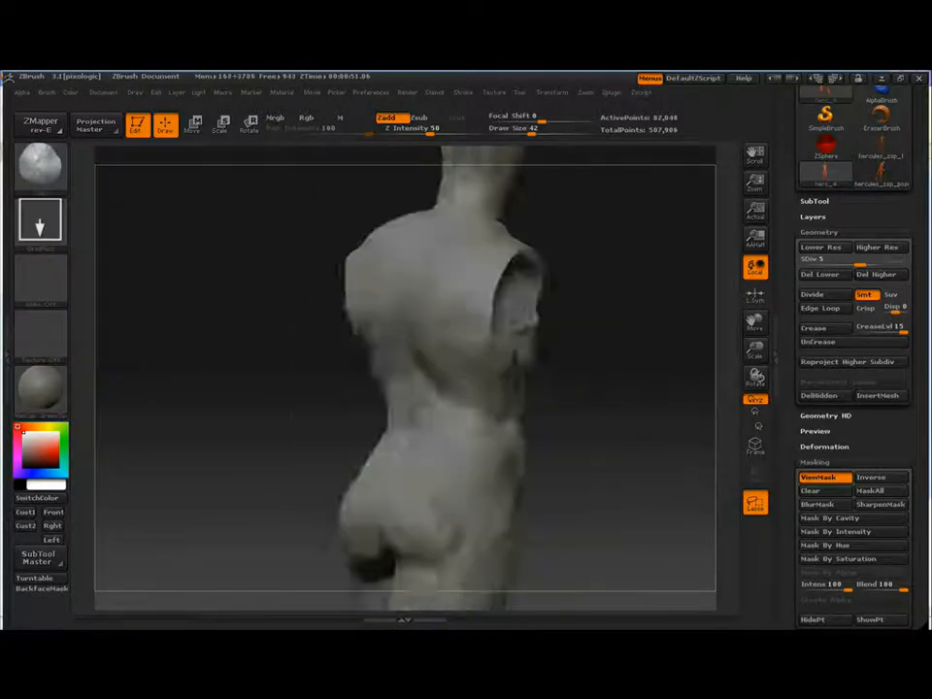
# Step: Build up the base of the neck, the trapezius and the upper back, enlarging the Clay brush to draw size 81 for broad strokes
pyautogui.keyDown('alt'); pyautogui.moveTo(524, 233); pyautogui.dragTo(441, 404); pyautogui.keyUp('alt')
pyautogui.moveTo(602, 404); pyautogui.dragTo(462, 391)
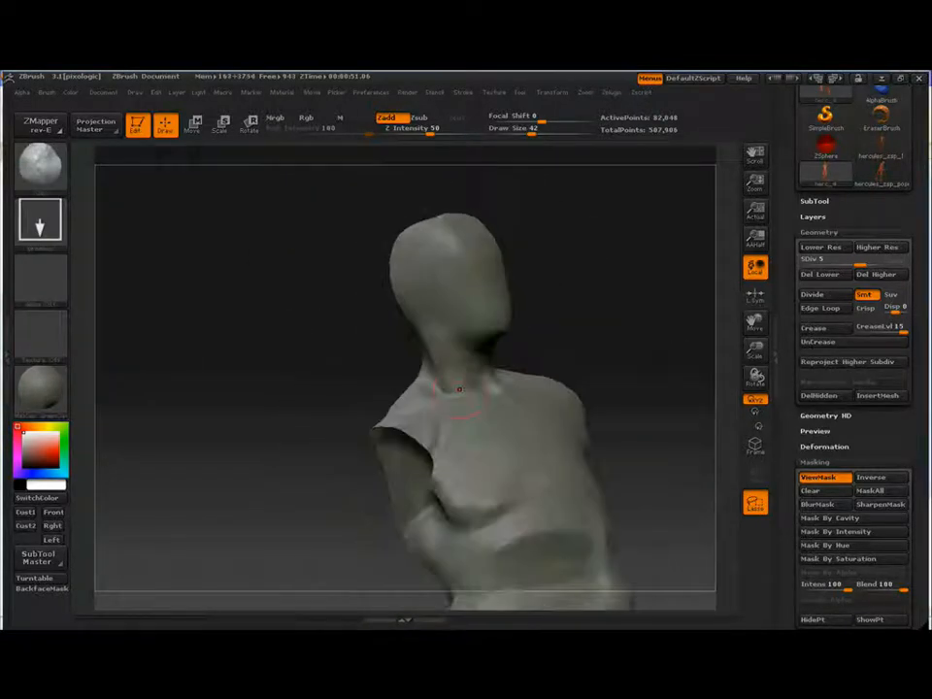
pyautogui.moveTo(345, 338)
pyautogui.mouseDown()
pyautogui.moveTo(543, 332)
pyautogui.moveTo(495, 345)
pyautogui.moveTo(485, 335)
pyautogui.mouseUp()
pyautogui.moveTo(558, 333)
pyautogui.mouseDown()
pyautogui.moveTo(520, 335)
pyautogui.moveTo(564, 335)
pyautogui.moveTo(562, 324)
pyautogui.moveTo(621, 335)
pyautogui.mouseUp()
pyautogui.press(']')
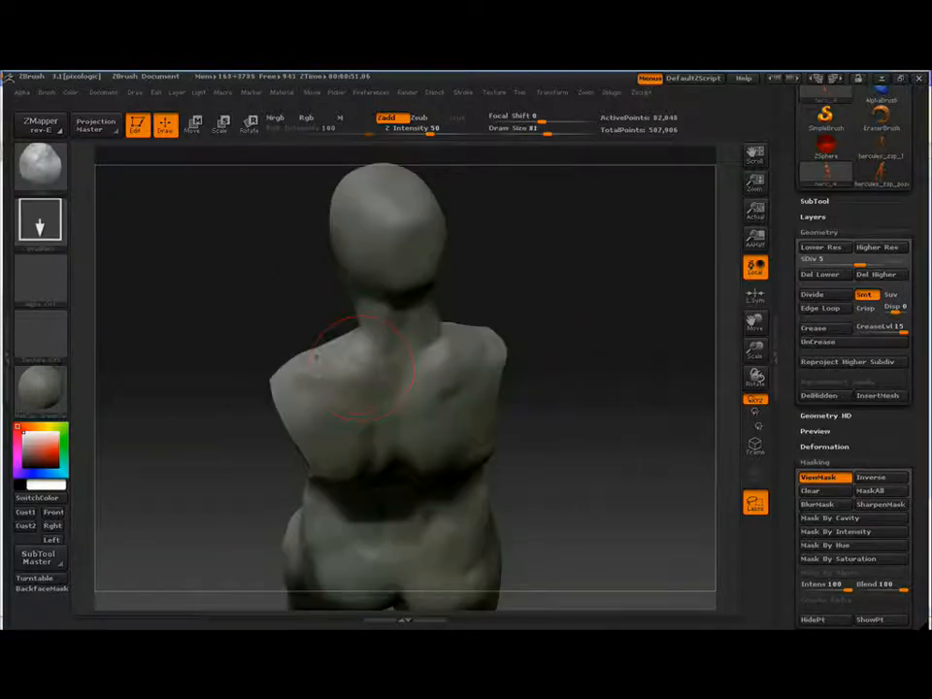
pyautogui.moveTo(544, 349)
pyautogui.mouseDown()
pyautogui.moveTo(476, 361)
pyautogui.moveTo(445, 402)
pyautogui.moveTo(466, 427)
pyautogui.moveTo(427, 407)
pyautogui.mouseUp()
pyautogui.press('[')
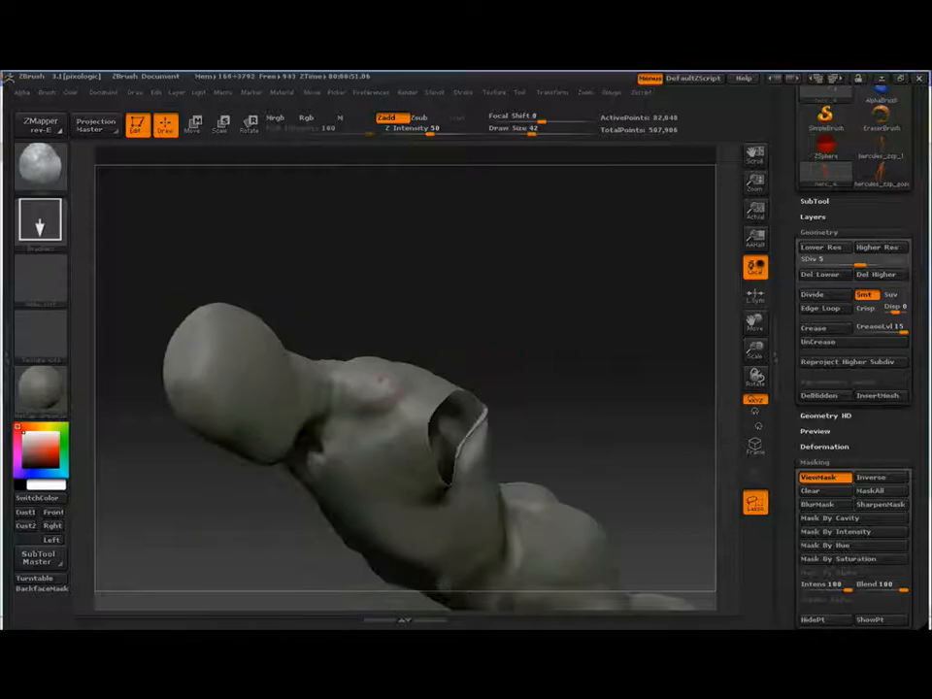
# Step: Sculpt the neck muscles running from behind the jaw to the collarbones with the Clay brush at draw size 55
pyautogui.moveTo(514, 378)
pyautogui.mouseDown()
pyautogui.moveTo(583, 325)
pyautogui.moveTo(490, 334)
pyautogui.mouseUp()
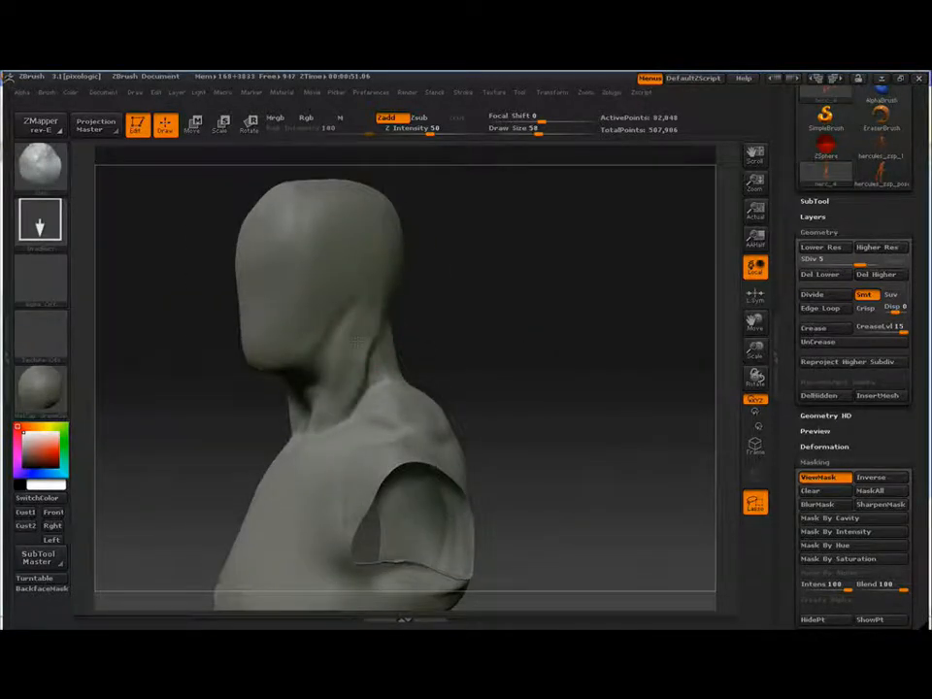
pyautogui.moveTo(552, 334); pyautogui.dragTo(505, 335)
pyautogui.press('s')
pyautogui.click(502, 333)
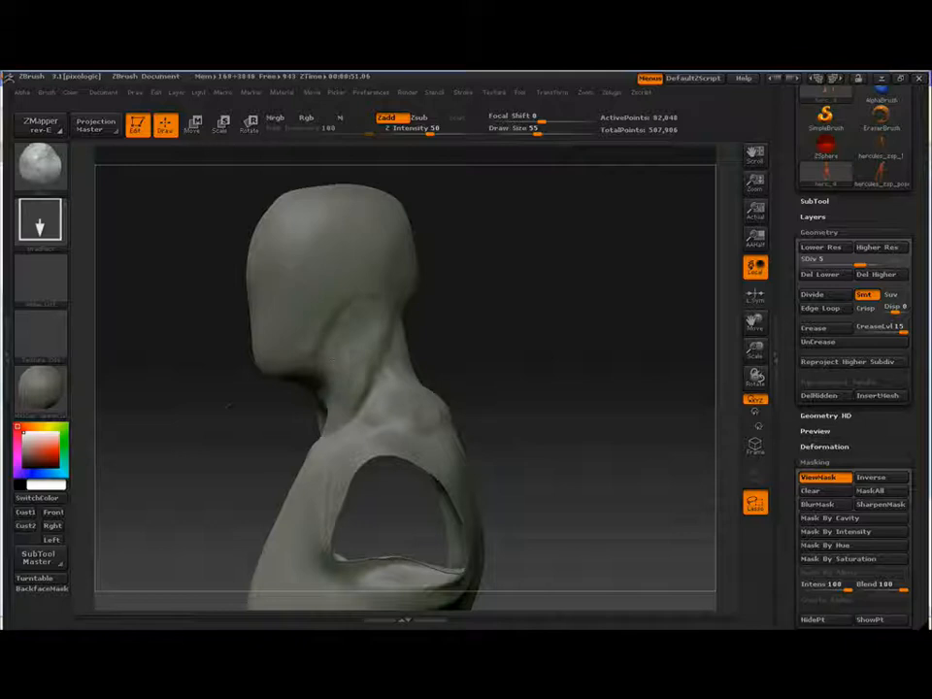
pyautogui.moveTo(229, 406); pyautogui.dragTo(371, 333)
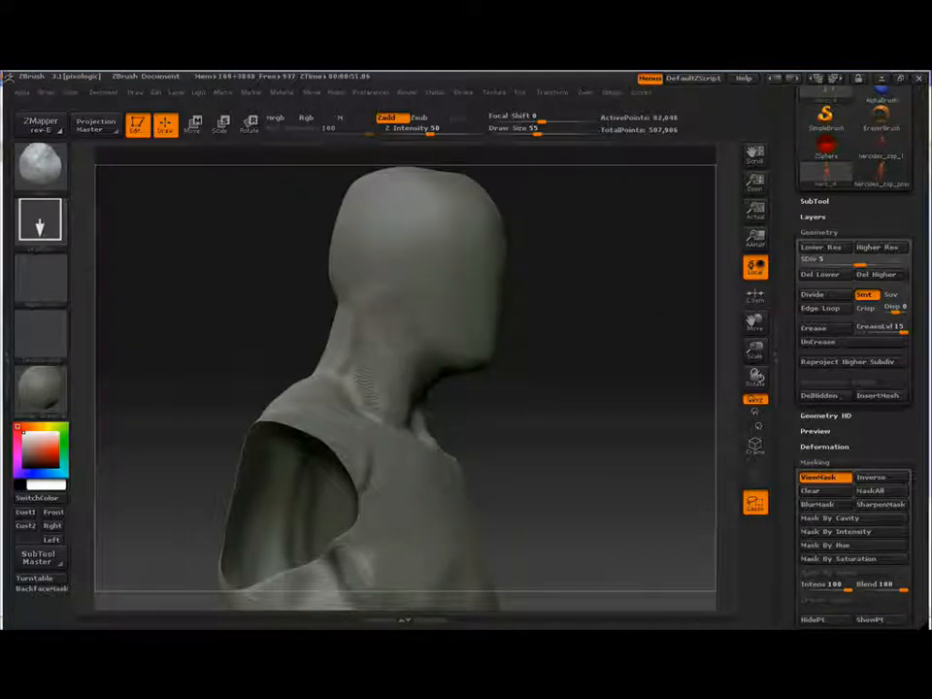
# Step: Add an ear mass to the side of the head and shape the back of the neck and skull base
pyautogui.moveTo(621, 393)
pyautogui.mouseDown()
pyautogui.moveTo(514, 393)
pyautogui.moveTo(437, 407)
pyautogui.mouseUp()
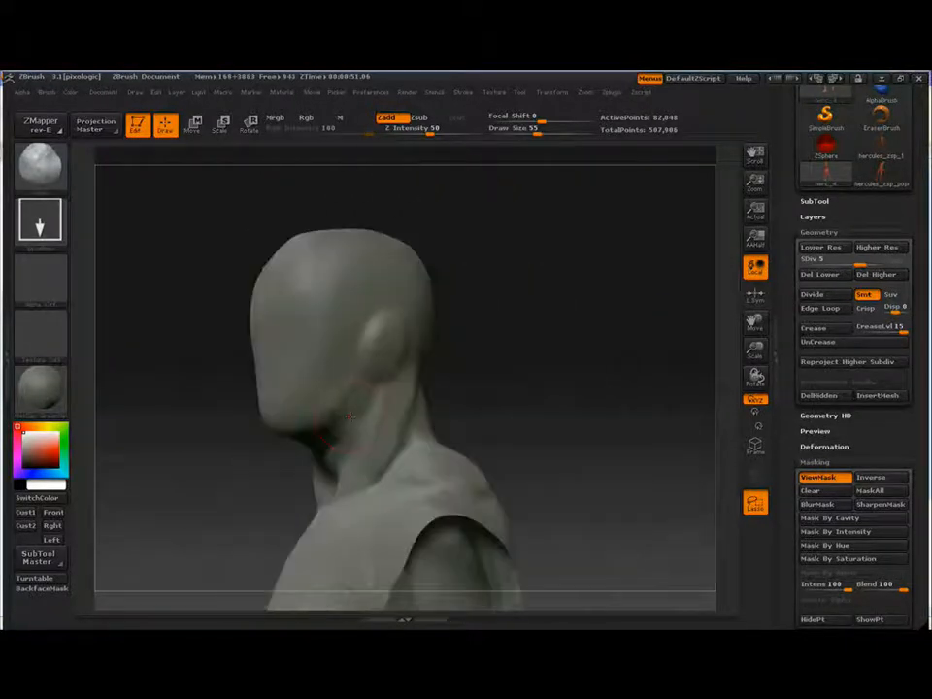
pyautogui.moveTo(505, 402)
pyautogui.mouseDown()
pyautogui.moveTo(379, 387)
pyautogui.moveTo(601, 393)
pyautogui.moveTo(464, 407)
pyautogui.mouseUp()
pyautogui.moveTo(529, 398); pyautogui.dragTo(456, 401)
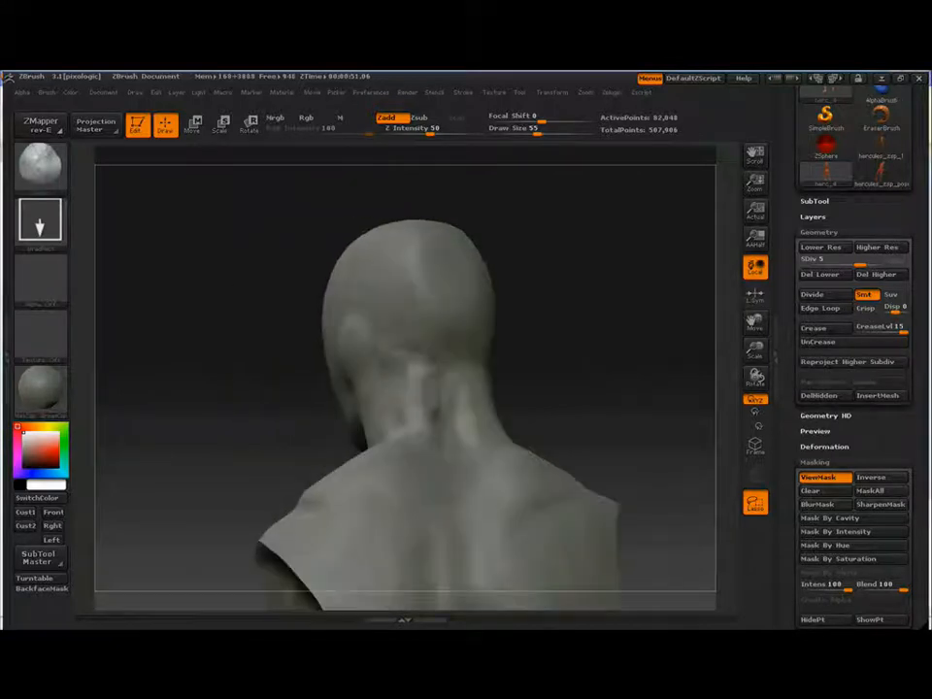
pyautogui.moveTo(428, 284)
pyautogui.mouseDown()
pyautogui.moveTo(359, 407)
pyautogui.moveTo(593, 395)
pyautogui.moveTo(549, 395)
pyautogui.mouseUp()
pyautogui.moveTo(479, 502); pyautogui.dragTo(616, 451)
# Step: Sculpt the lower ribs, obliques and waist with the Clay brush at draw size 44 and focal shift -51
pyautogui.moveTo(330, 386)
pyautogui.mouseDown()
pyautogui.moveTo(252, 449)
pyautogui.moveTo(610, 379)
pyautogui.moveTo(537, 385)
pyautogui.moveTo(571, 395)
pyautogui.moveTo(402, 397)
pyautogui.moveTo(612, 417)
pyautogui.mouseUp()
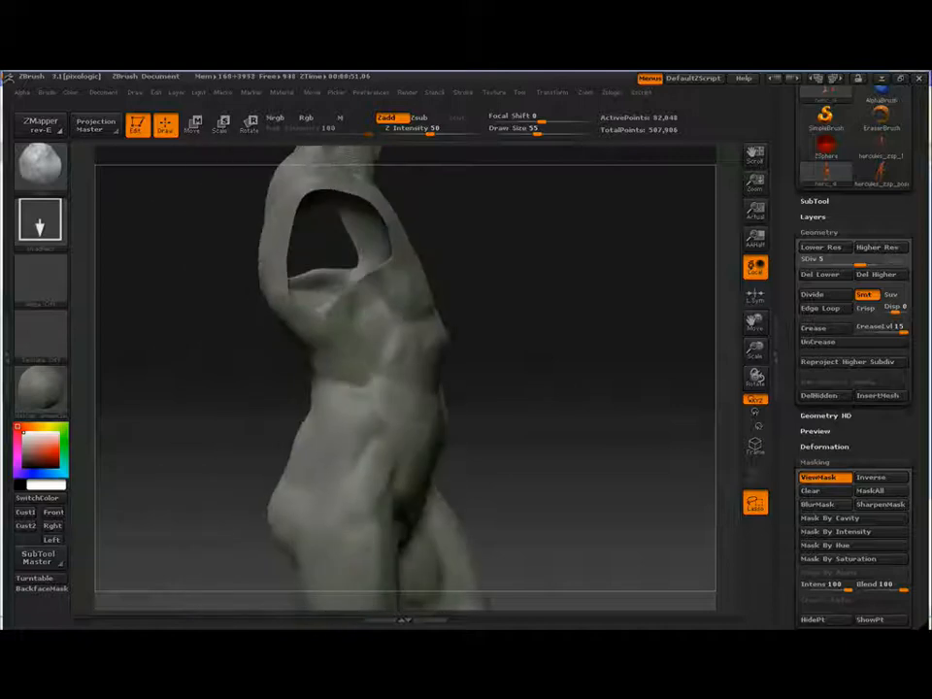
pyautogui.moveTo(334, 386)
pyautogui.mouseDown()
pyautogui.moveTo(351, 406)
pyautogui.moveTo(336, 386)
pyautogui.moveTo(320, 388)
pyautogui.moveTo(385, 344)
pyautogui.mouseUp()
pyautogui.moveTo(608, 362); pyautogui.dragTo(363, 362)
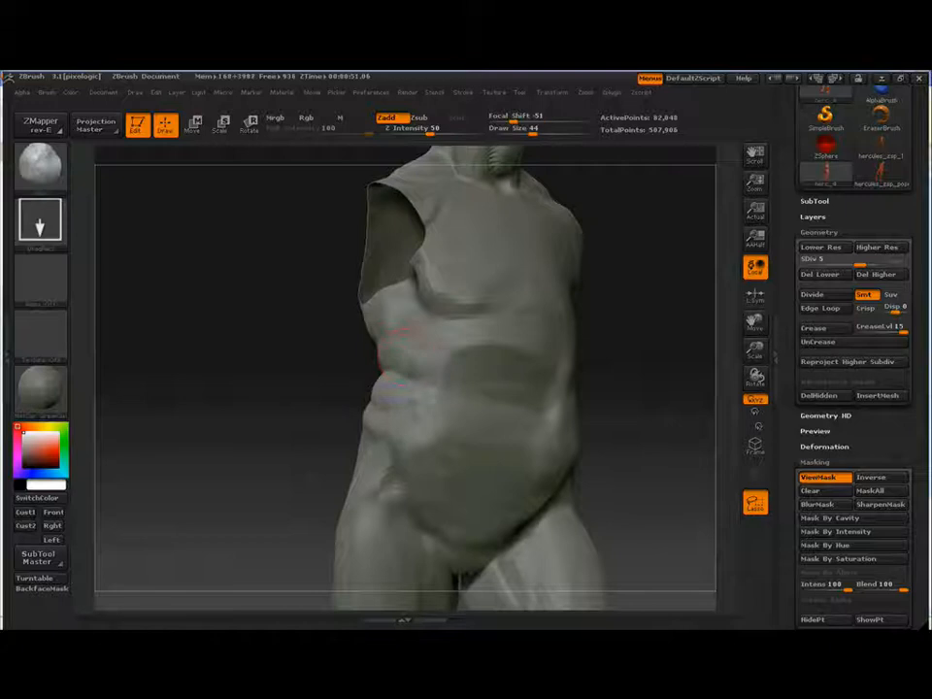
pyautogui.moveTo(281, 373); pyautogui.dragTo(390, 388)
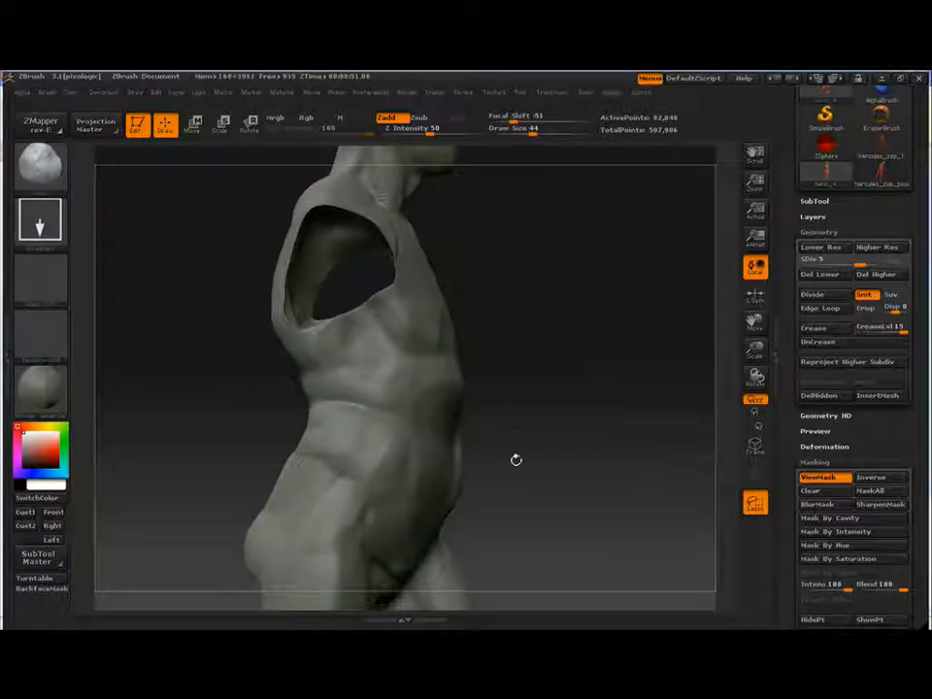
pyautogui.moveTo(516, 459); pyautogui.dragTo(600, 404)
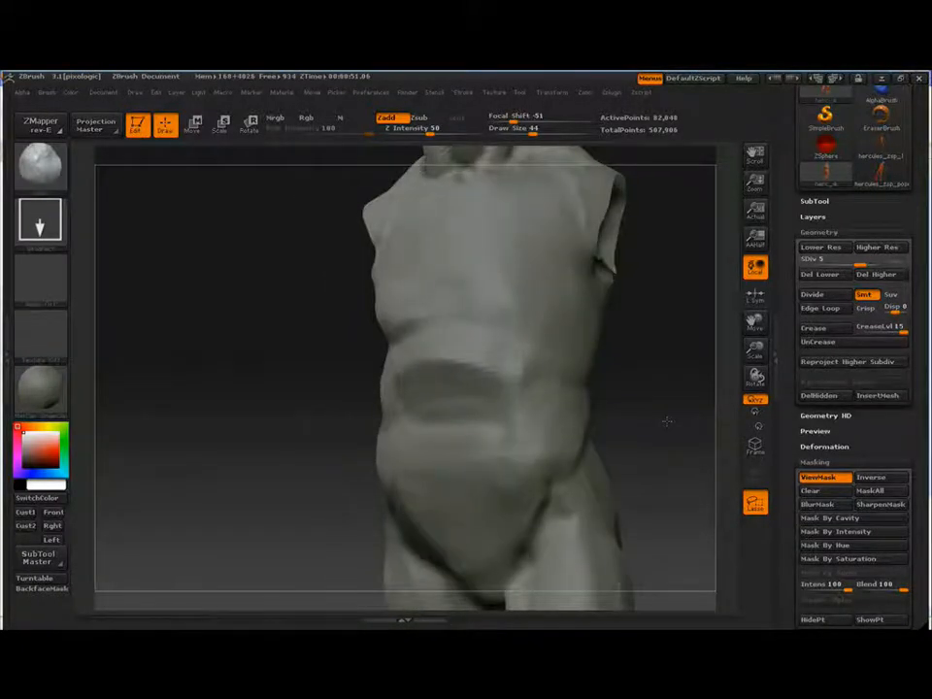
# Step: Add a rounded mass at the groin and refine the lower abdomen and the fronts of the thighs
pyautogui.moveTo(667, 421)
pyautogui.mouseDown()
pyautogui.moveTo(702, 381)
pyautogui.moveTo(673, 309)
pyautogui.mouseUp()
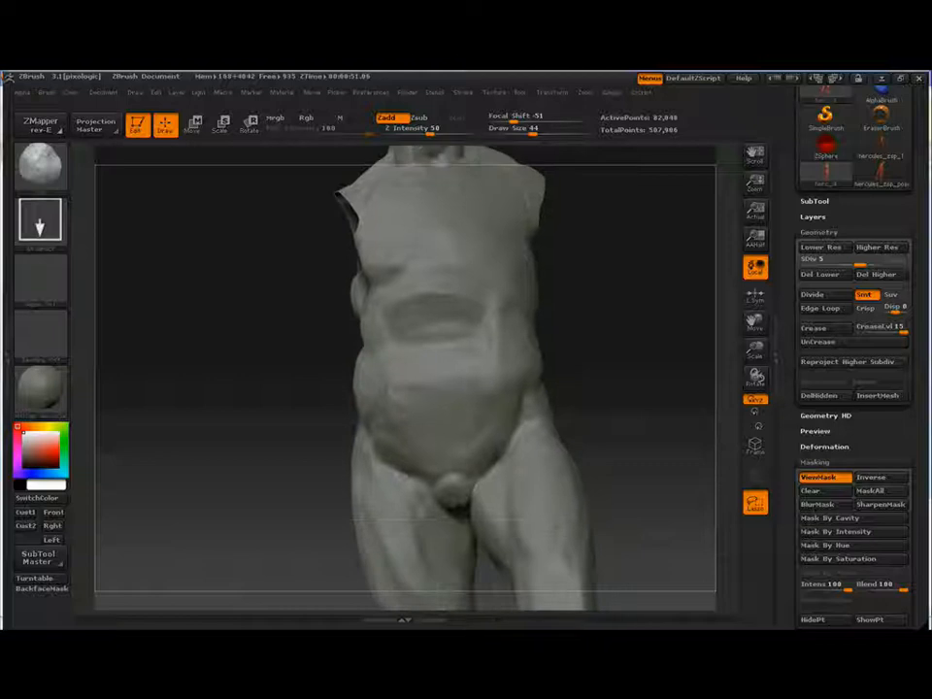
pyautogui.moveTo(573, 427)
pyautogui.mouseDown()
pyautogui.moveTo(631, 449)
pyautogui.moveTo(612, 451)
pyautogui.moveTo(590, 336)
pyautogui.mouseUp()
pyautogui.moveTo(252, 274); pyautogui.dragTo(160, 282)
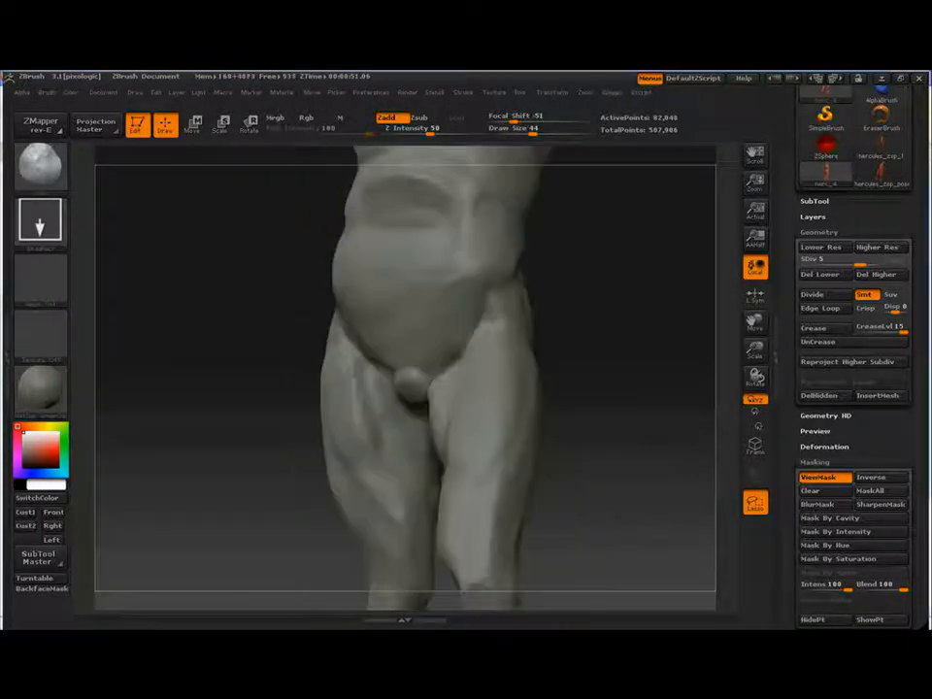
pyautogui.press('f')
pyautogui.moveTo(635, 380); pyautogui.dragTo(529, 380)
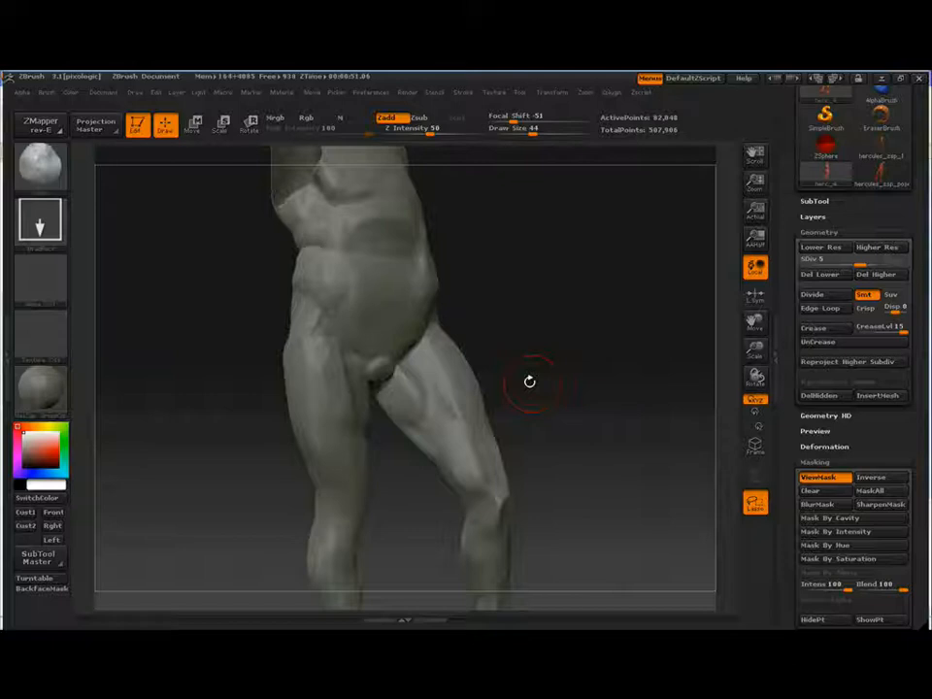
# Step: Build up the chest muscles and their lower edges with the Clay brush at draw size 44, keeping the arms hidden
pyautogui.moveTo(568, 267)
pyautogui.keyDown('alt'); pyautogui.mouseDown()
pyautogui.moveTo(566, 376)
pyautogui.moveTo(621, 383)
pyautogui.mouseUp(); pyautogui.keyUp('alt')
pyautogui.keyDown('ctrl'); pyautogui.keyDown('shift'); pyautogui.click(583, 384); pyautogui.keyUp('shift'); pyautogui.keyUp('ctrl')
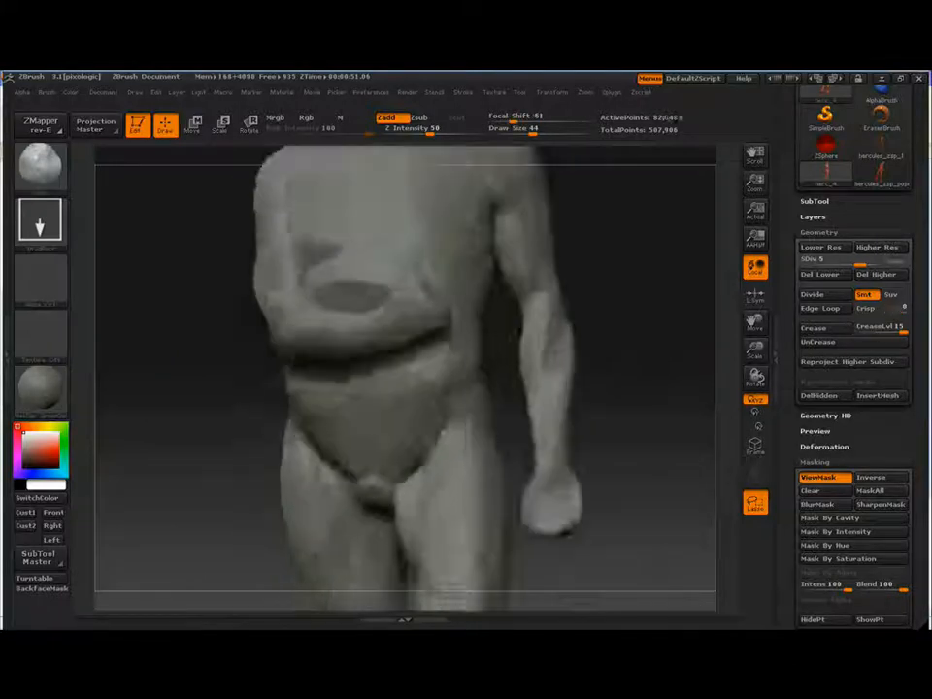
pyautogui.moveTo(583, 243)
pyautogui.keyDown('alt'); pyautogui.mouseDown()
pyautogui.moveTo(564, 400)
pyautogui.moveTo(617, 417)
pyautogui.moveTo(601, 448)
pyautogui.mouseUp(); pyautogui.keyUp('alt')
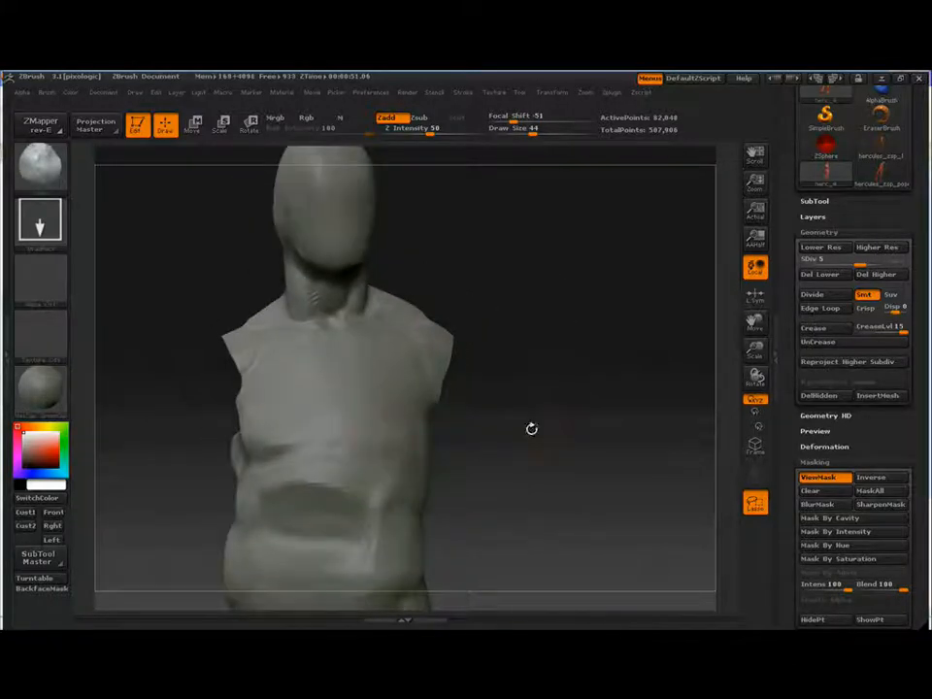
pyautogui.moveTo(531, 428); pyautogui.dragTo(425, 418)
pyautogui.moveTo(351, 413); pyautogui.dragTo(444, 396)
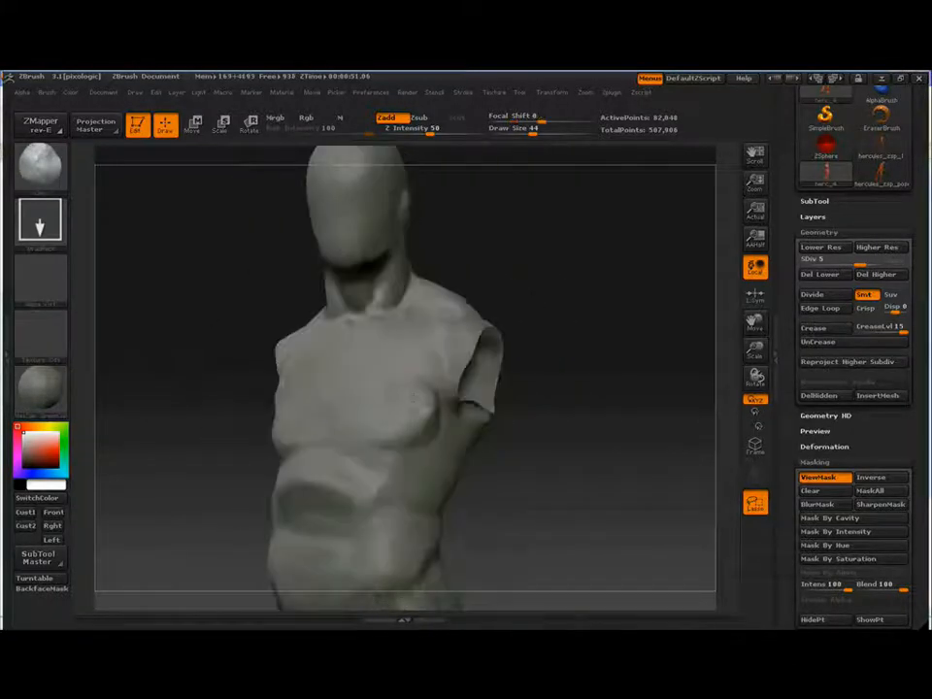
pyautogui.moveTo(532, 425)
pyautogui.mouseDown()
pyautogui.moveTo(437, 418)
pyautogui.moveTo(421, 378)
pyautogui.mouseUp()
pyautogui.moveTo(598, 393); pyautogui.dragTo(449, 396)
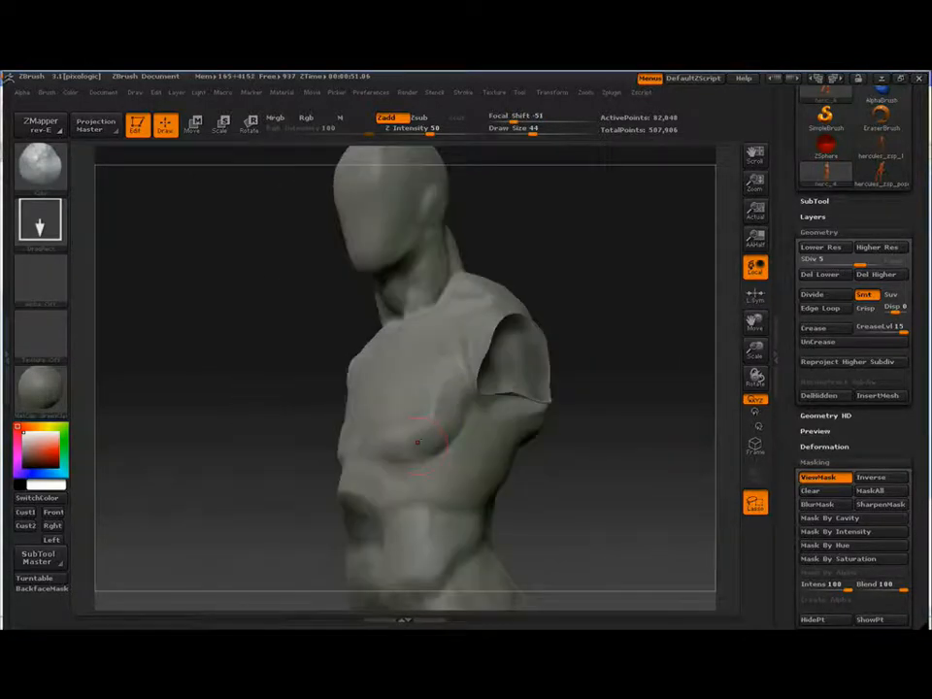